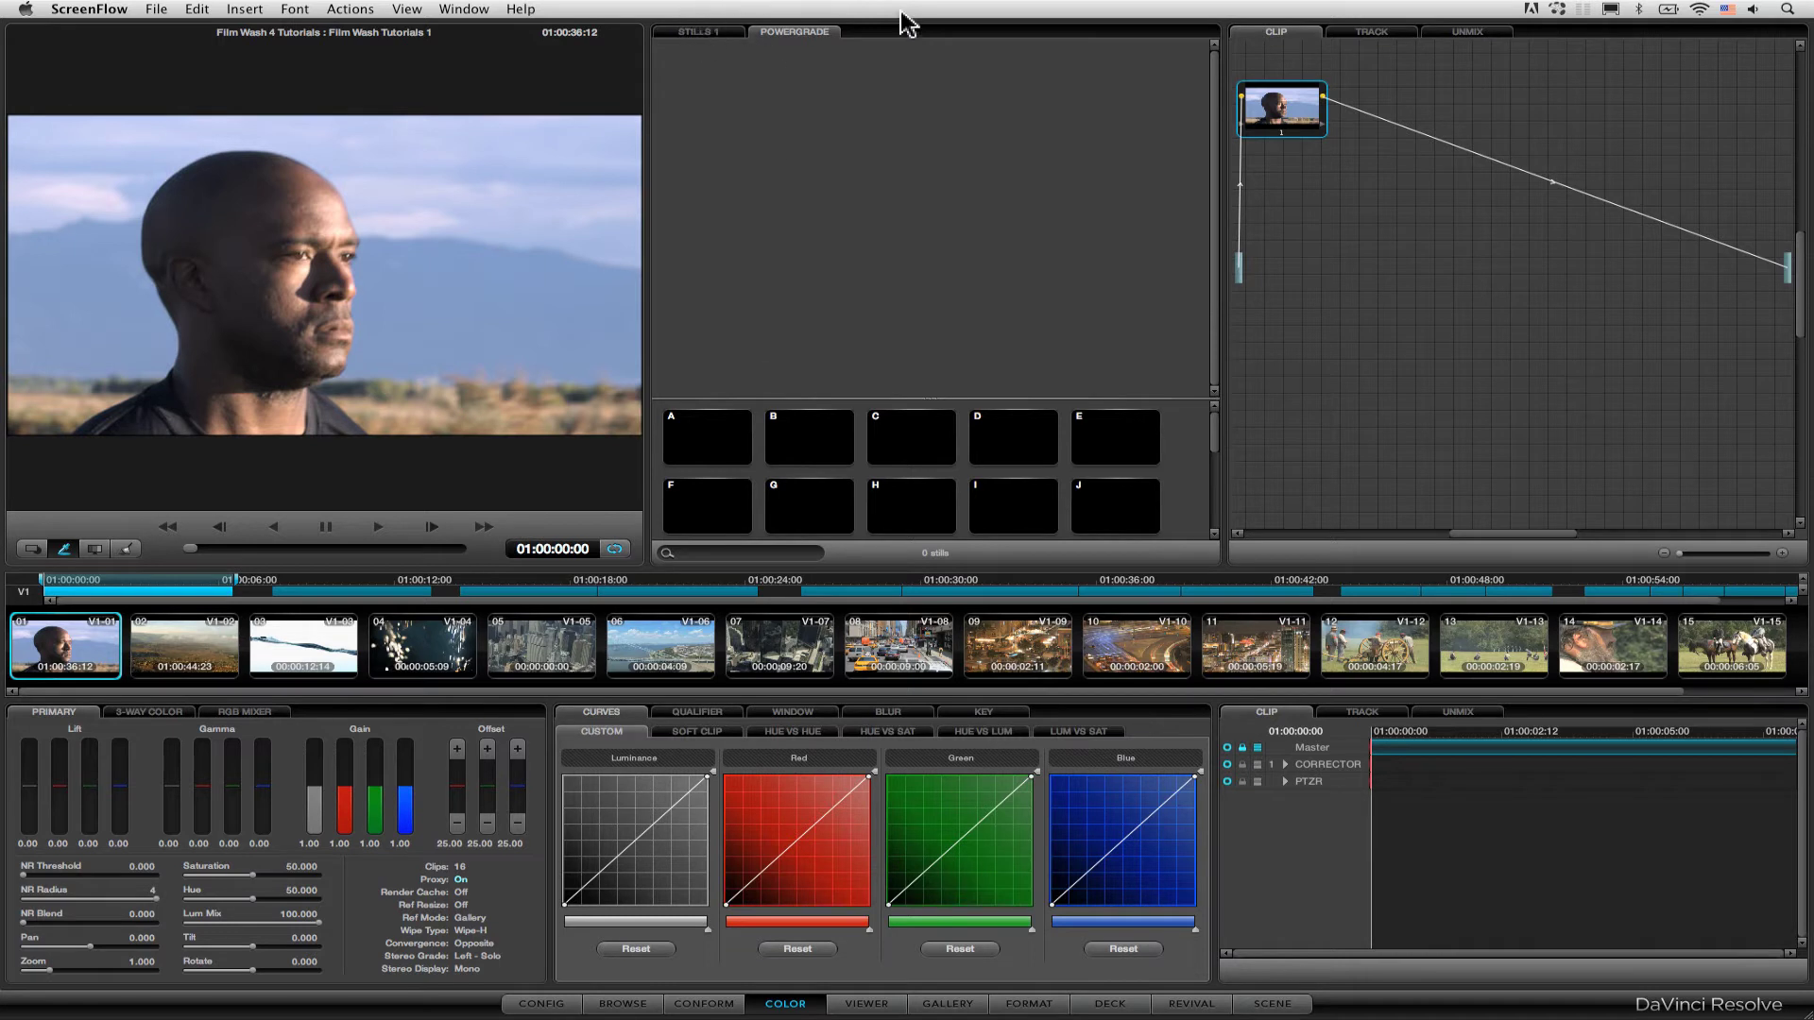
# - Show the empty Stills 1 album in the Color page gallery instead of PowerGrade
pyautogui.click(801, 36)
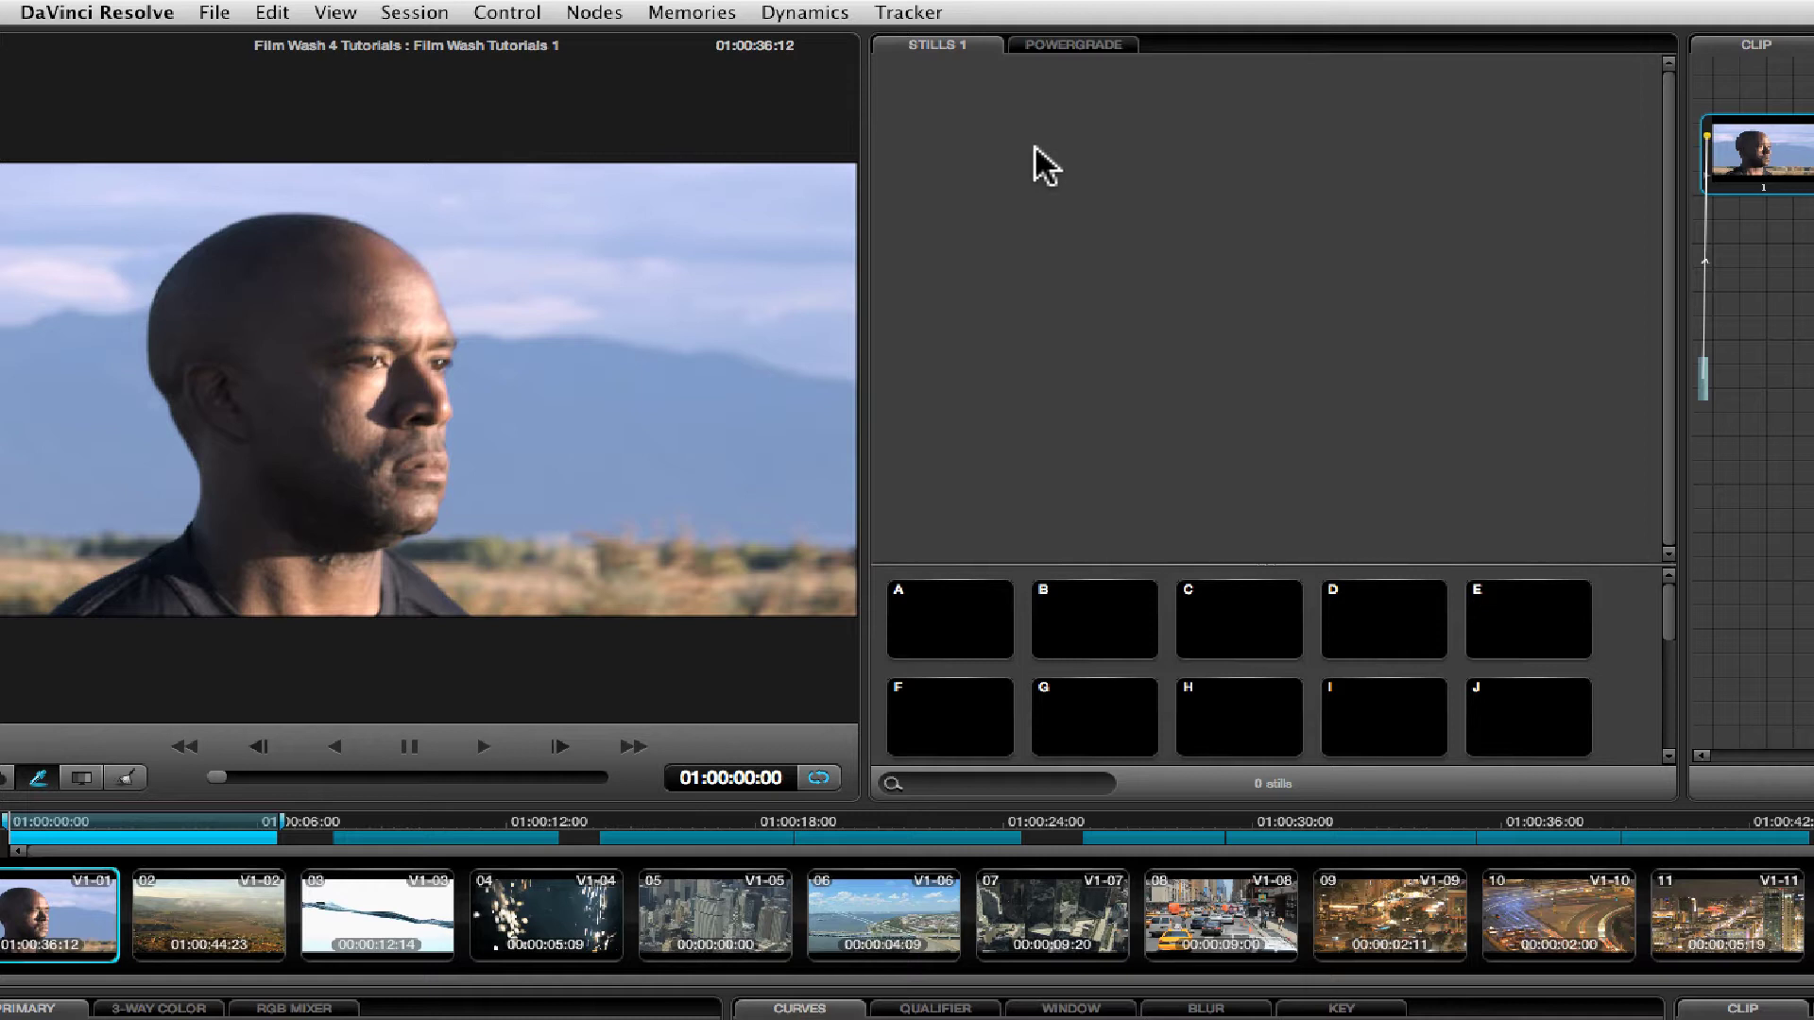
# - Import all JPEG stills from the Powergrades folder into the Stills 1 gallery
pyautogui.rightClick(765, 101)
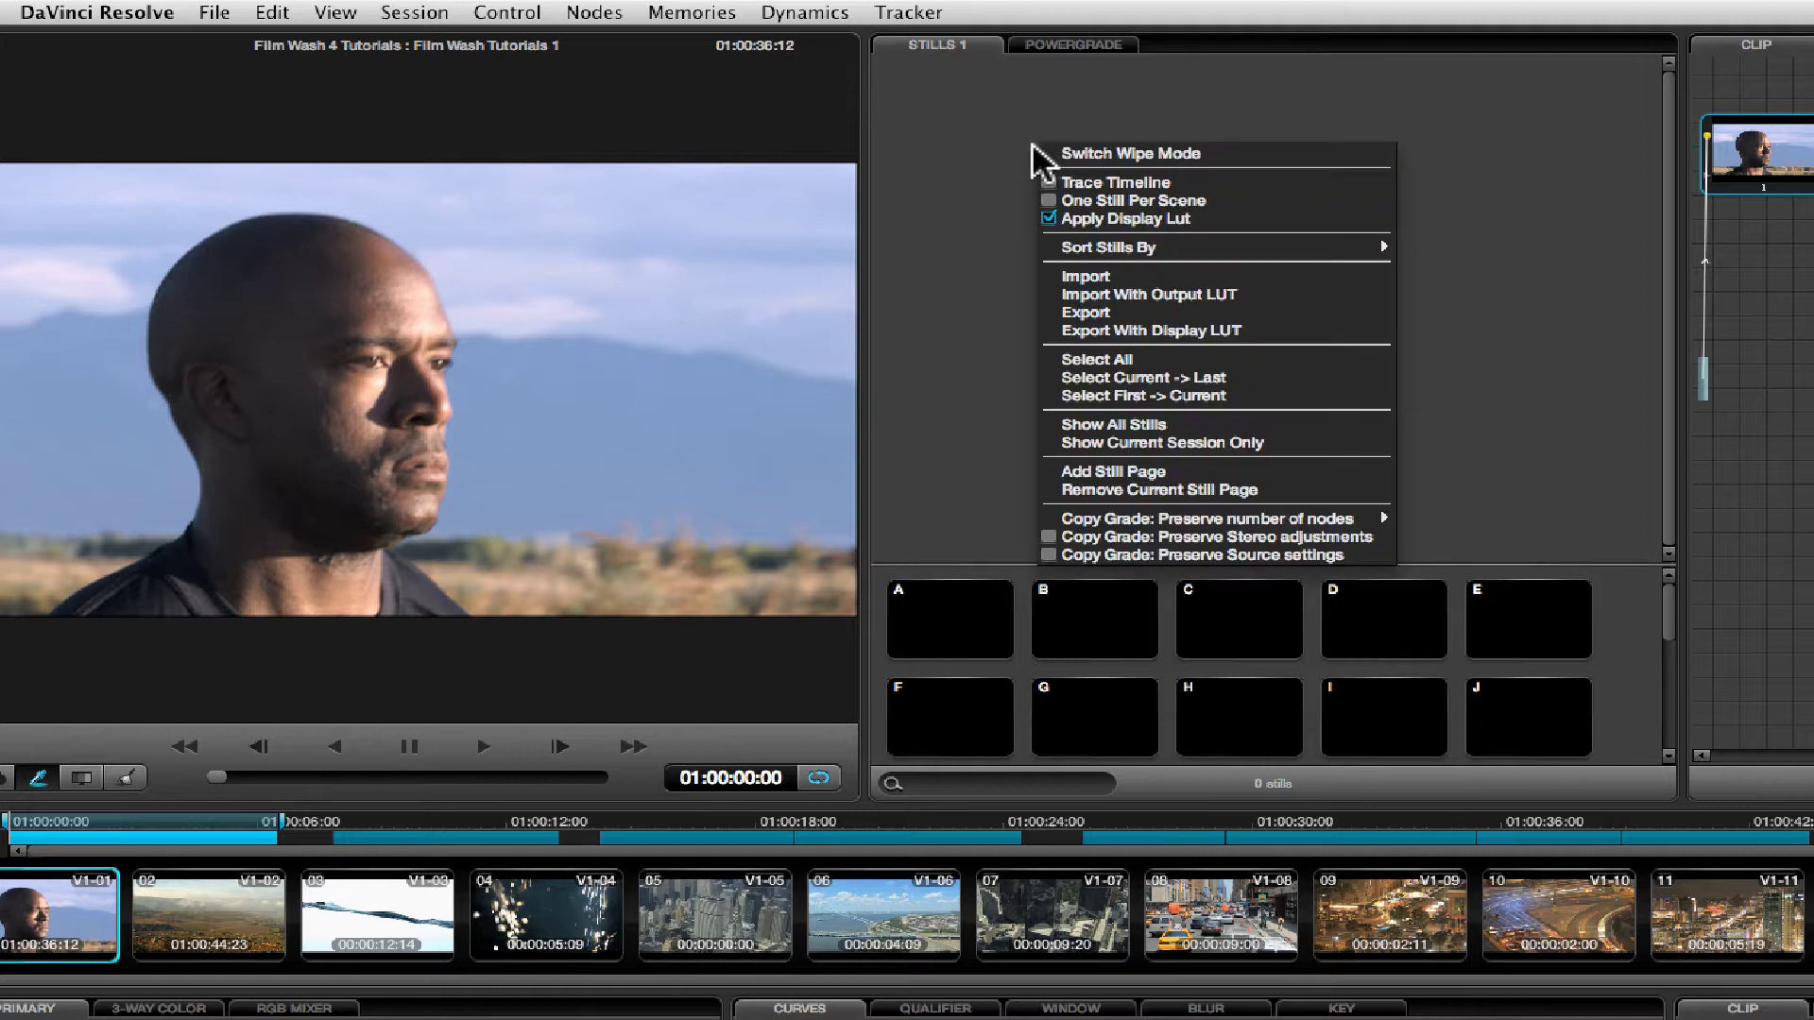
pyautogui.click(1307, 275)
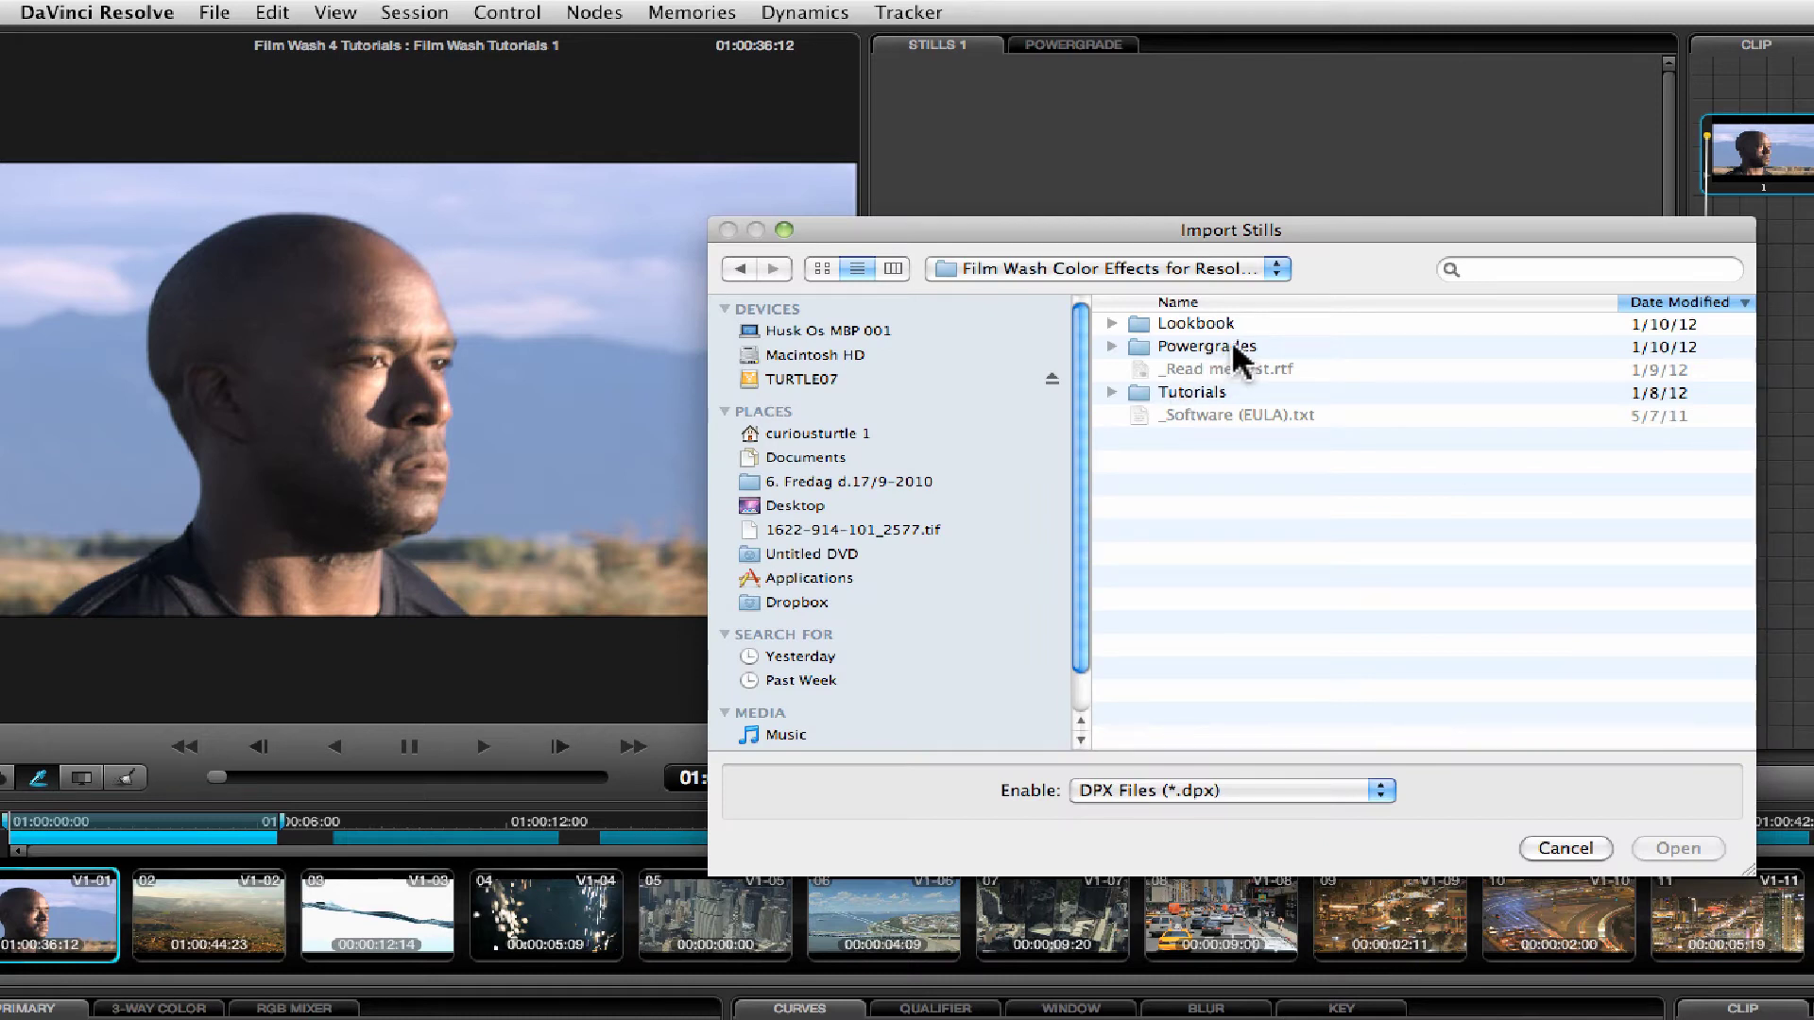
pyautogui.doubleClick(1263, 346)
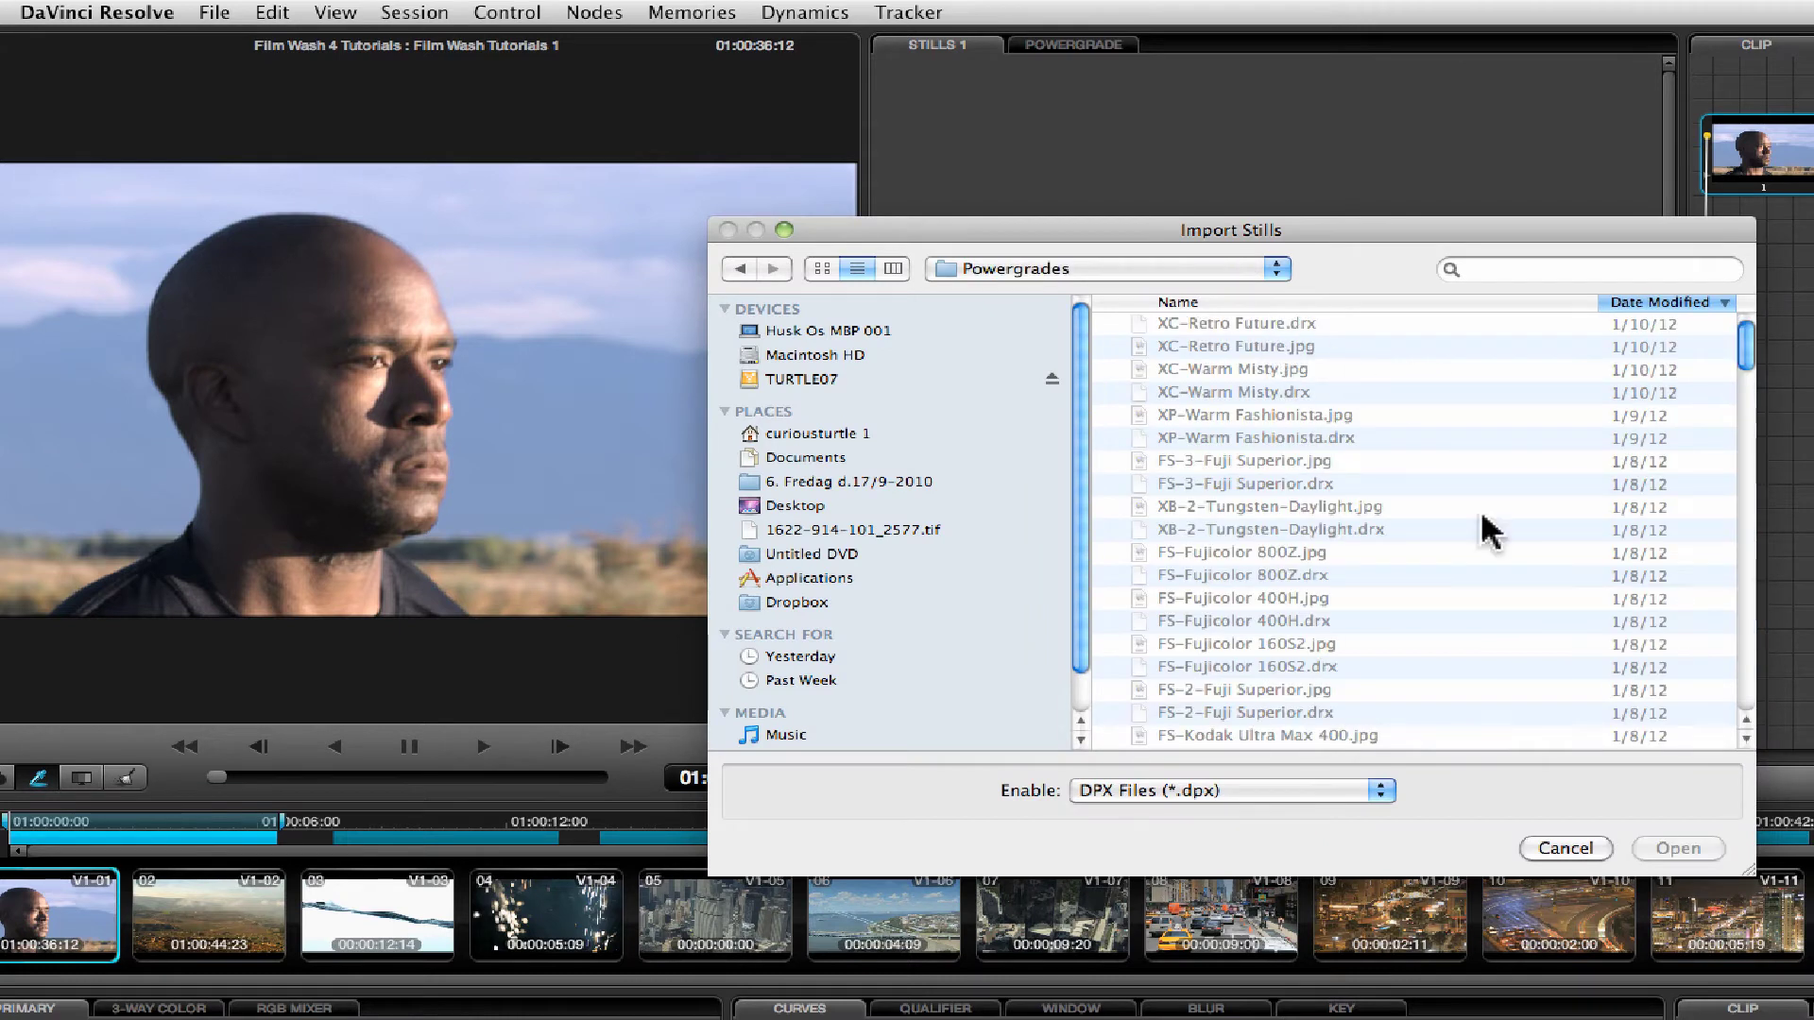
pyautogui.click(1293, 794)
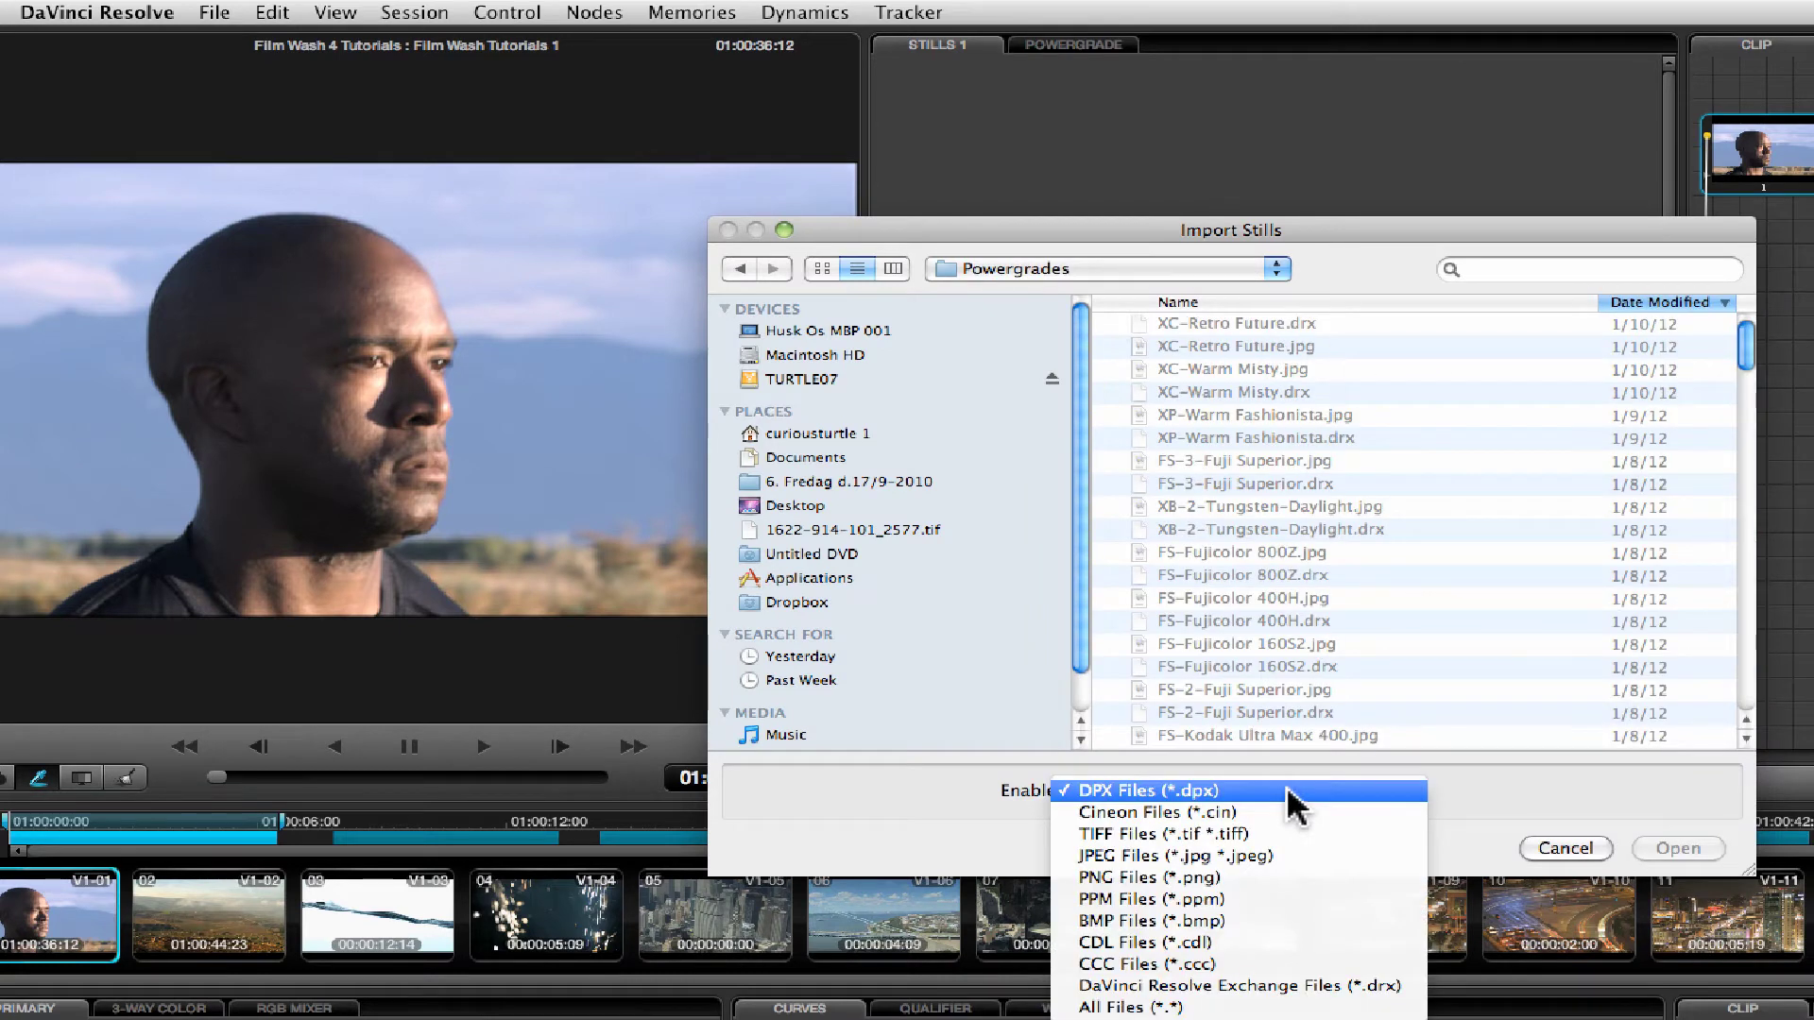
pyautogui.click(1301, 856)
pyautogui.click(1218, 347)
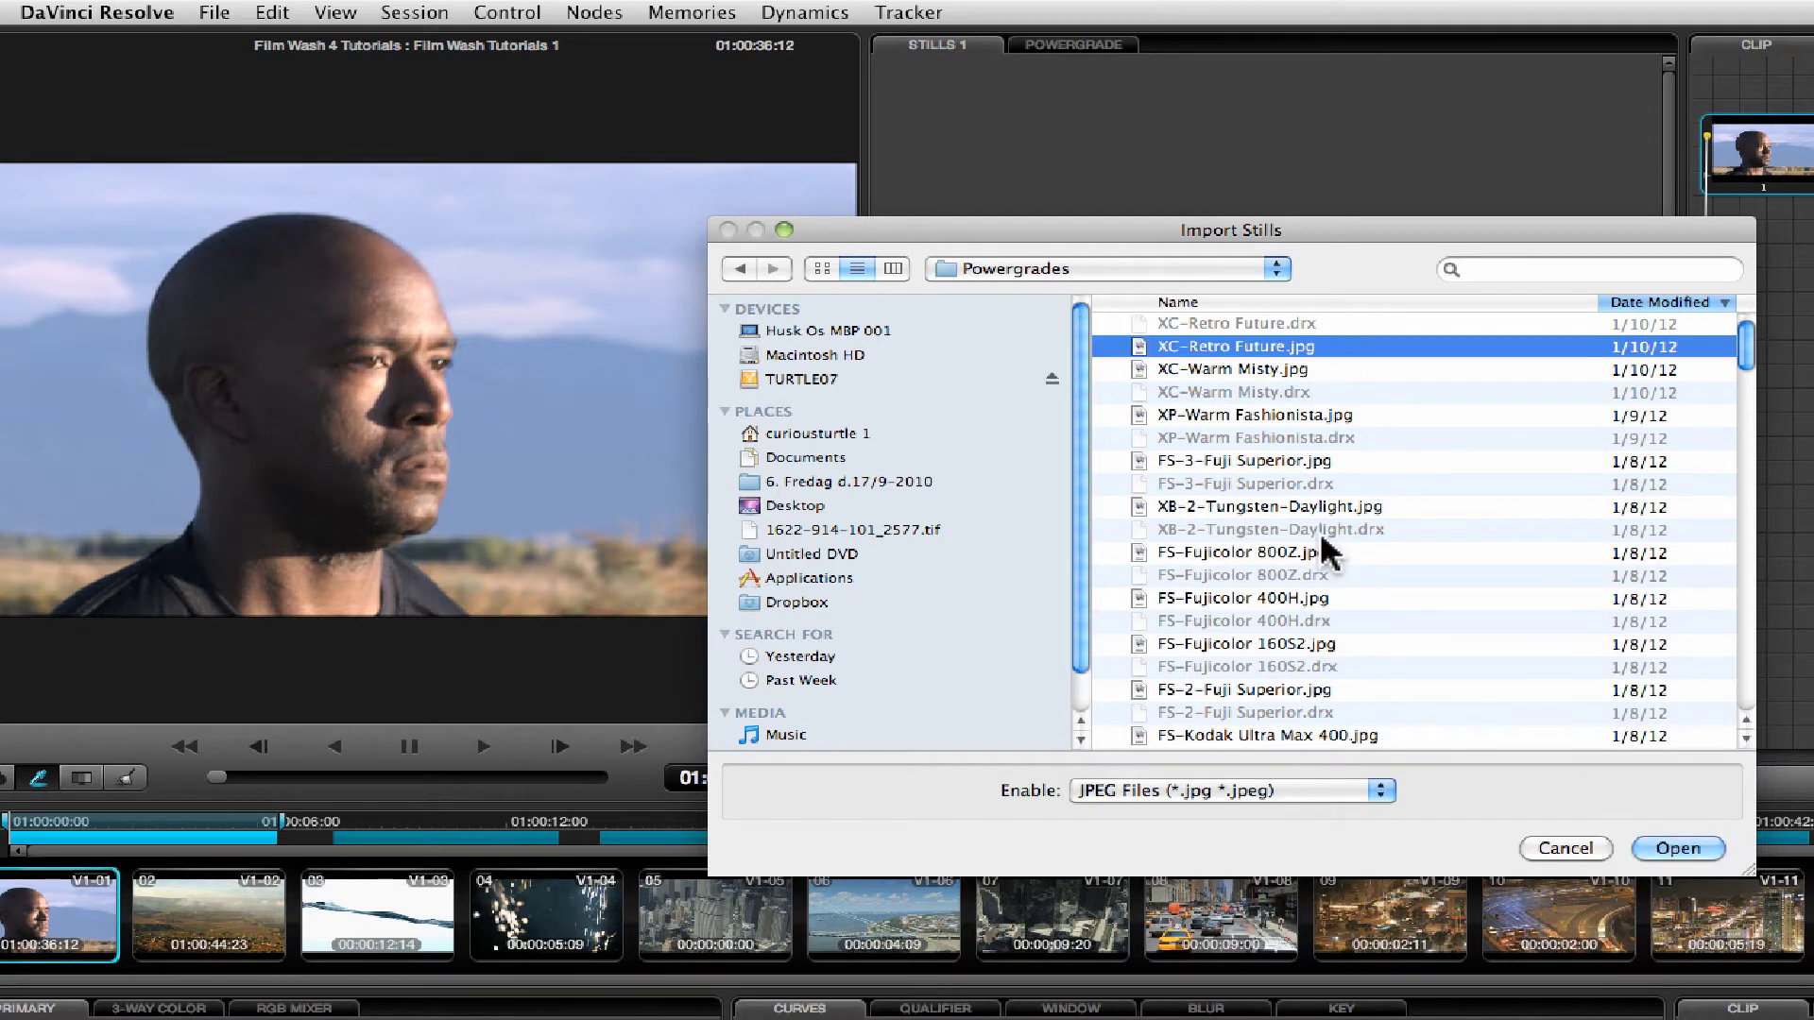
pyautogui.press('super+a')
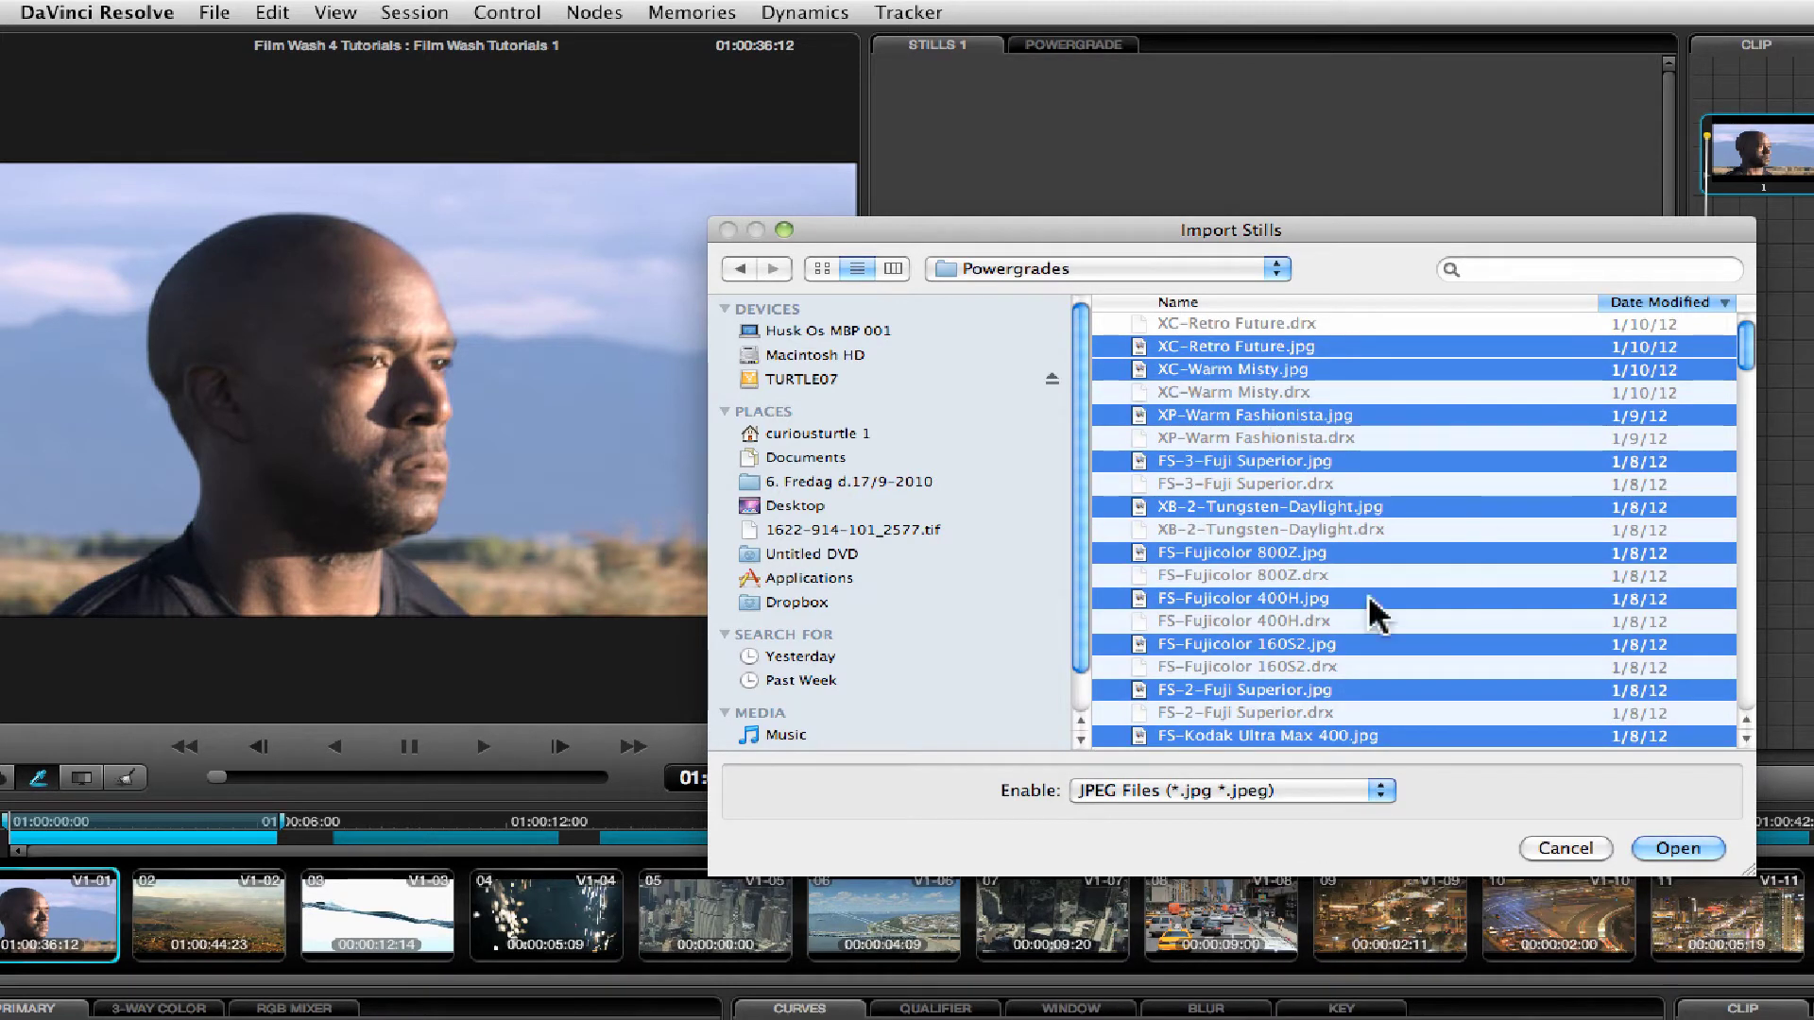
pyautogui.click(1689, 850)
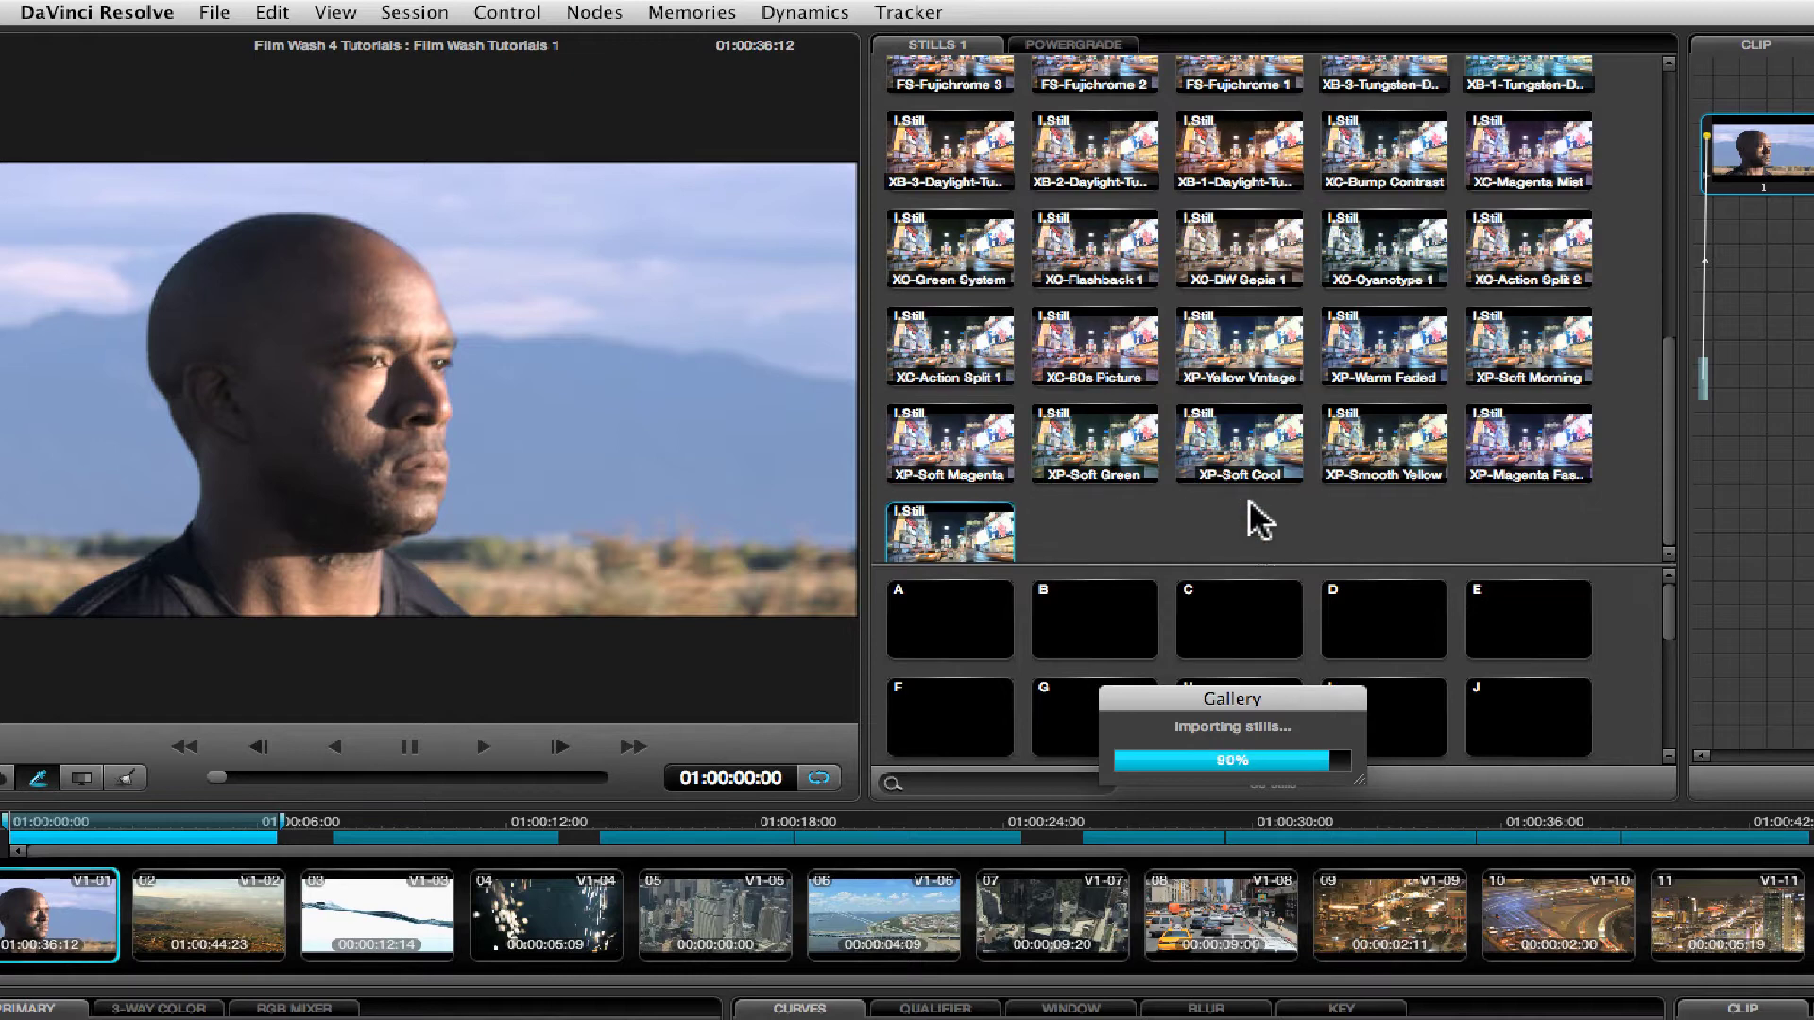
pyautogui.scroll(5, 1571, 308)
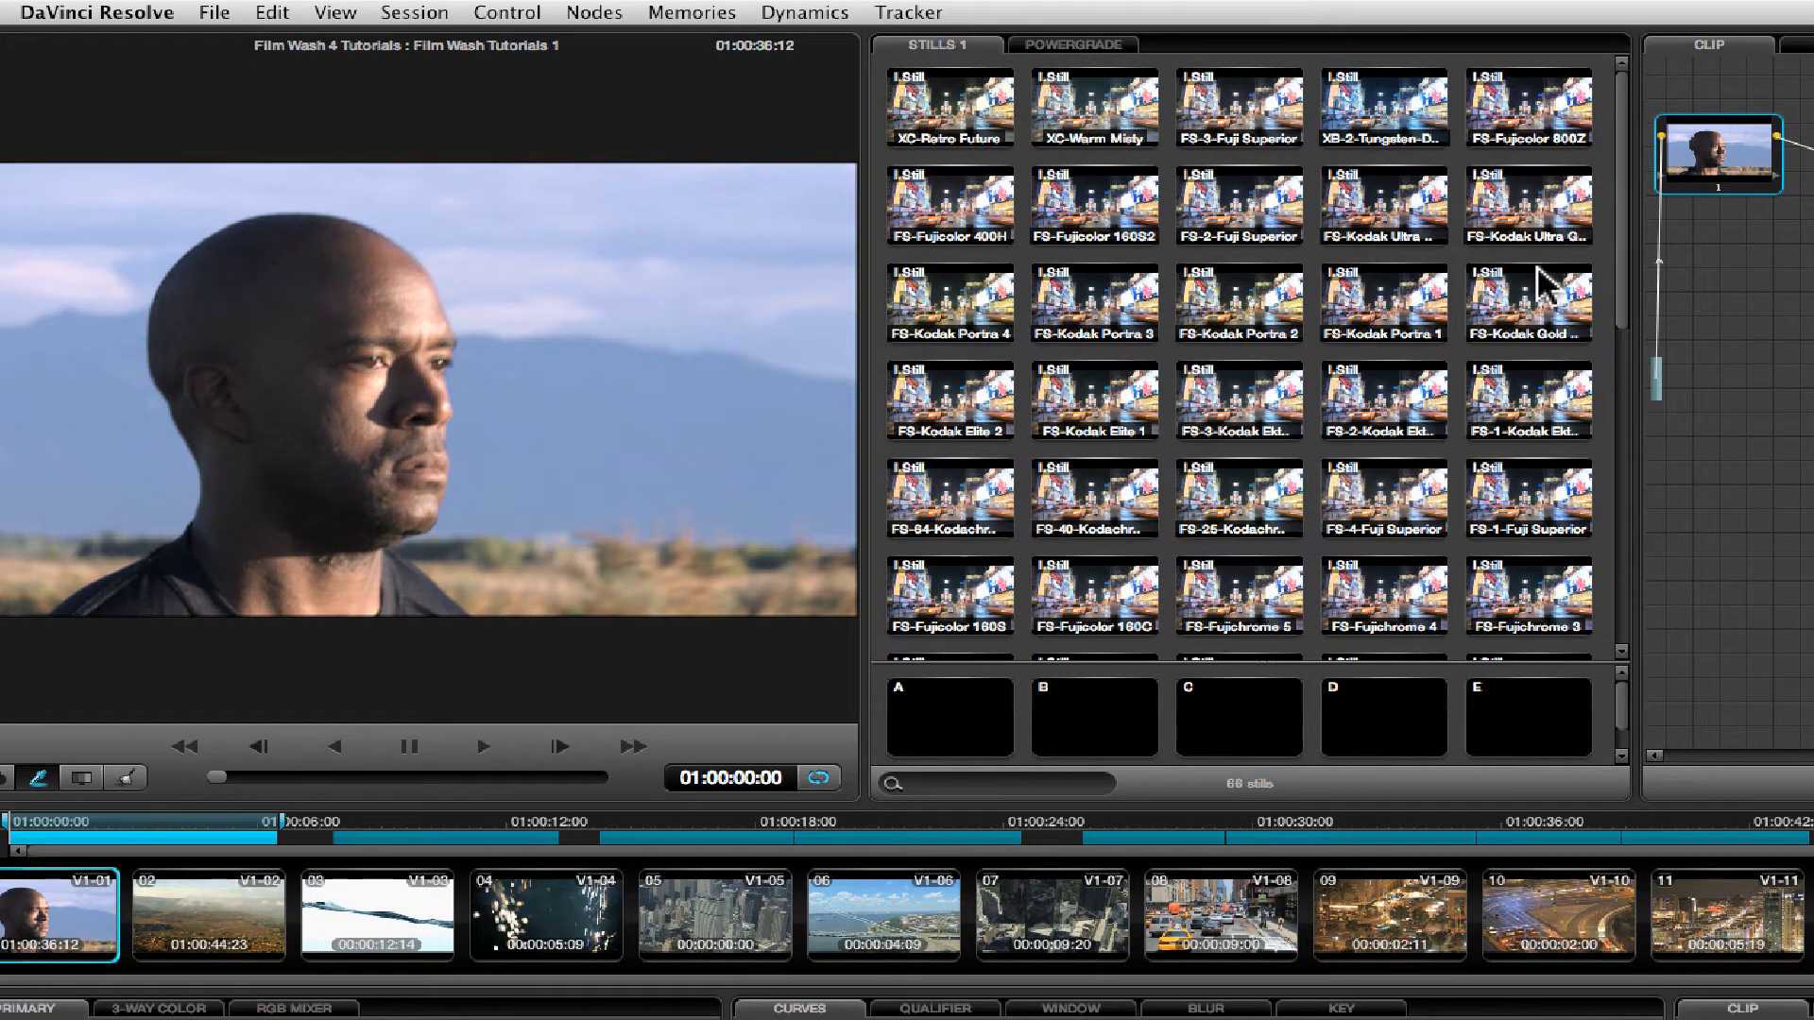
pyautogui.scroll(-5, 1603, 372)
pyautogui.scroll(5, 1597, 454)
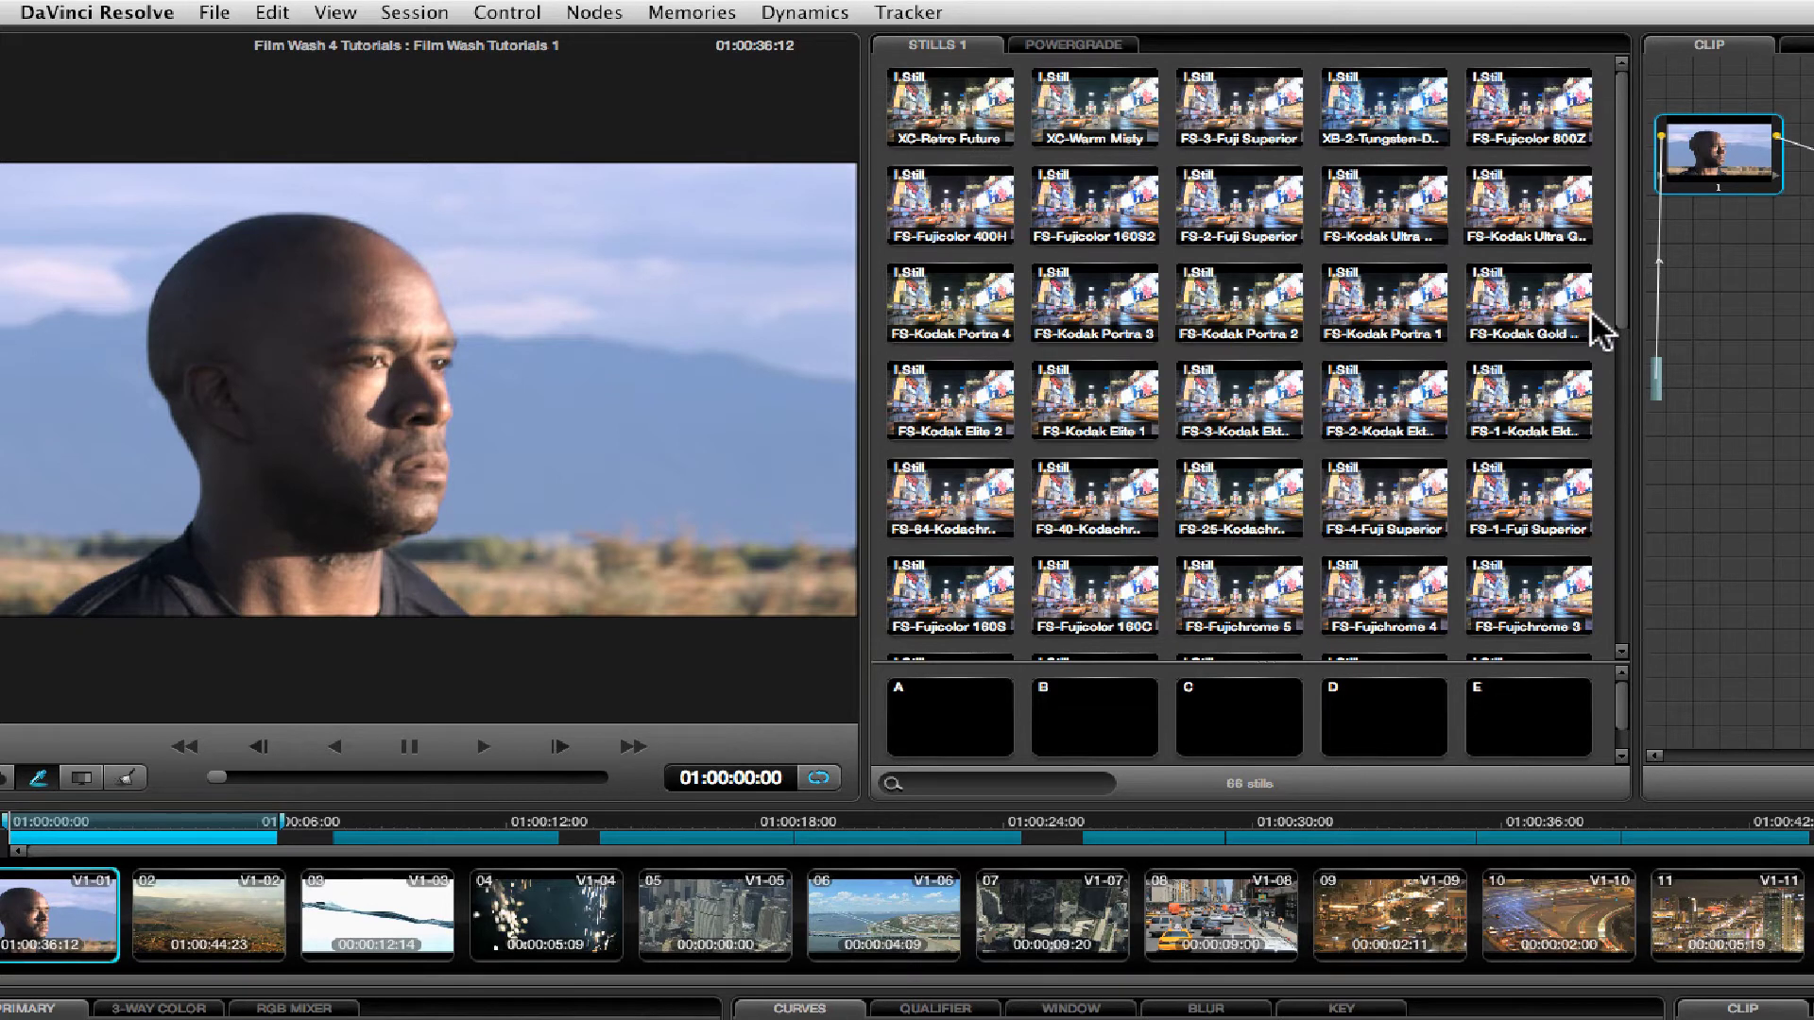
pyautogui.moveTo(1619, 310); pyautogui.dragTo(1563, 635)
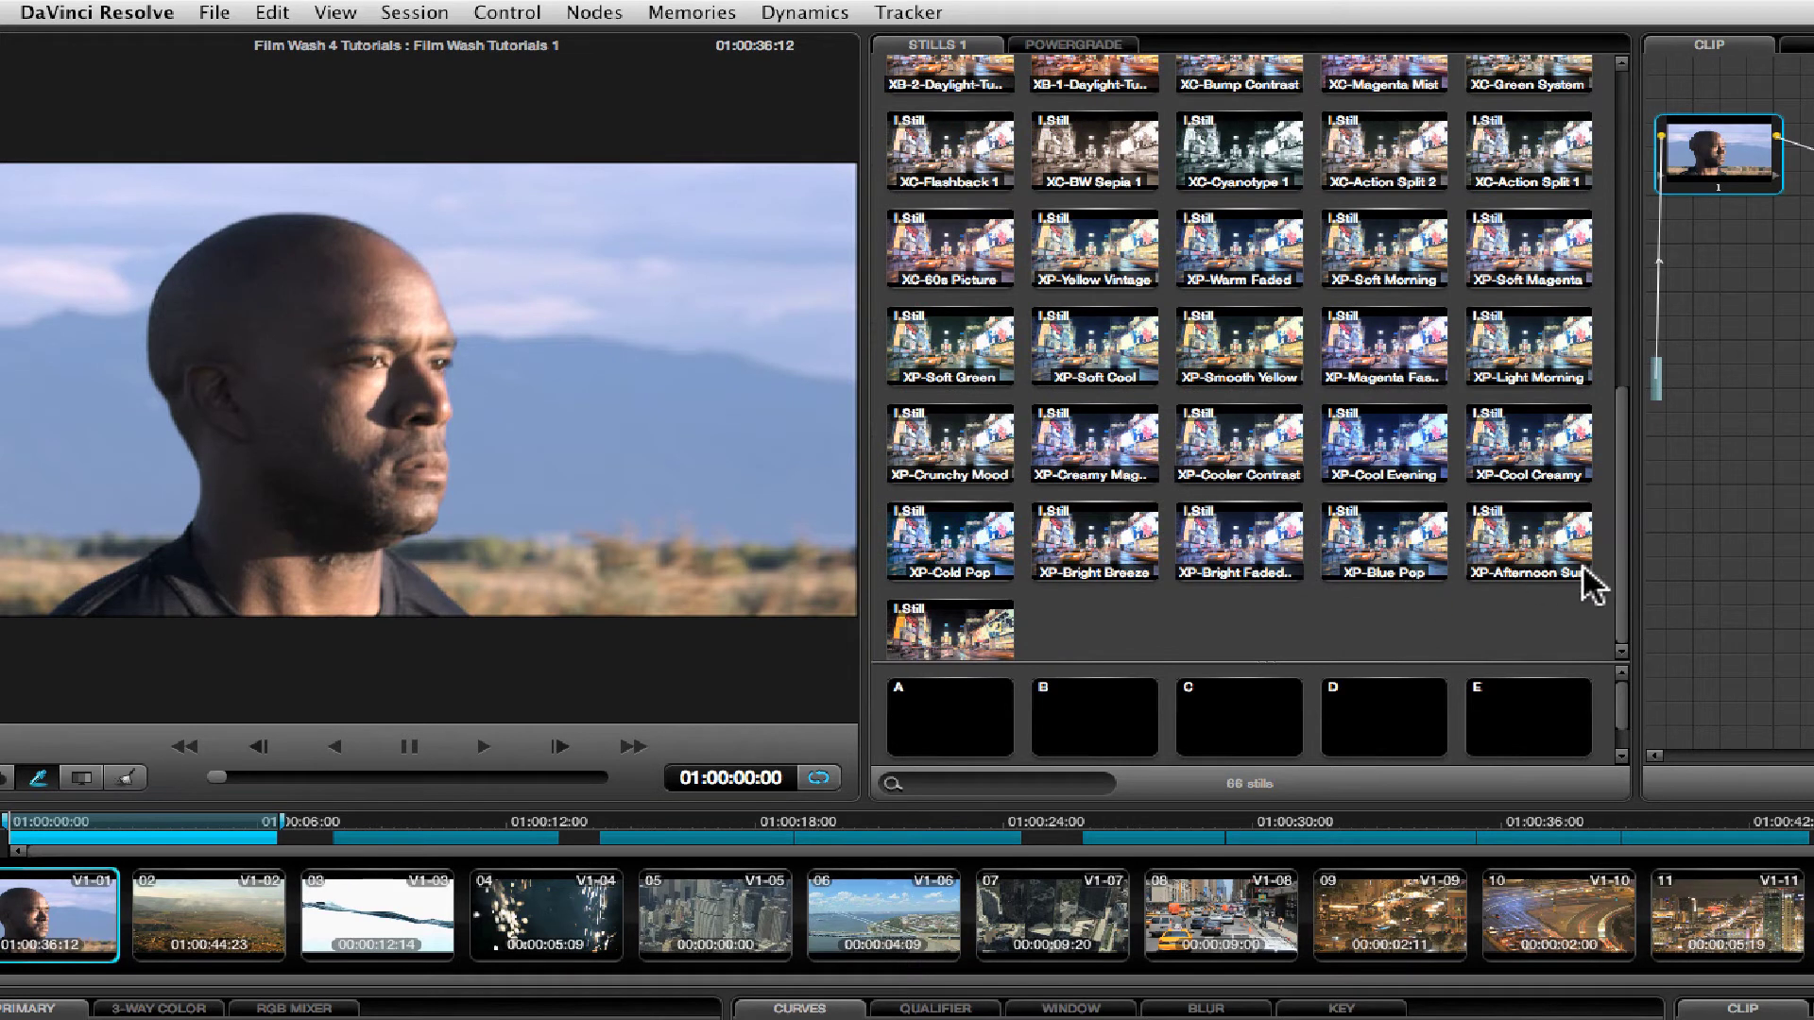
pyautogui.moveTo(1623, 607); pyautogui.dragTo(1591, 235)
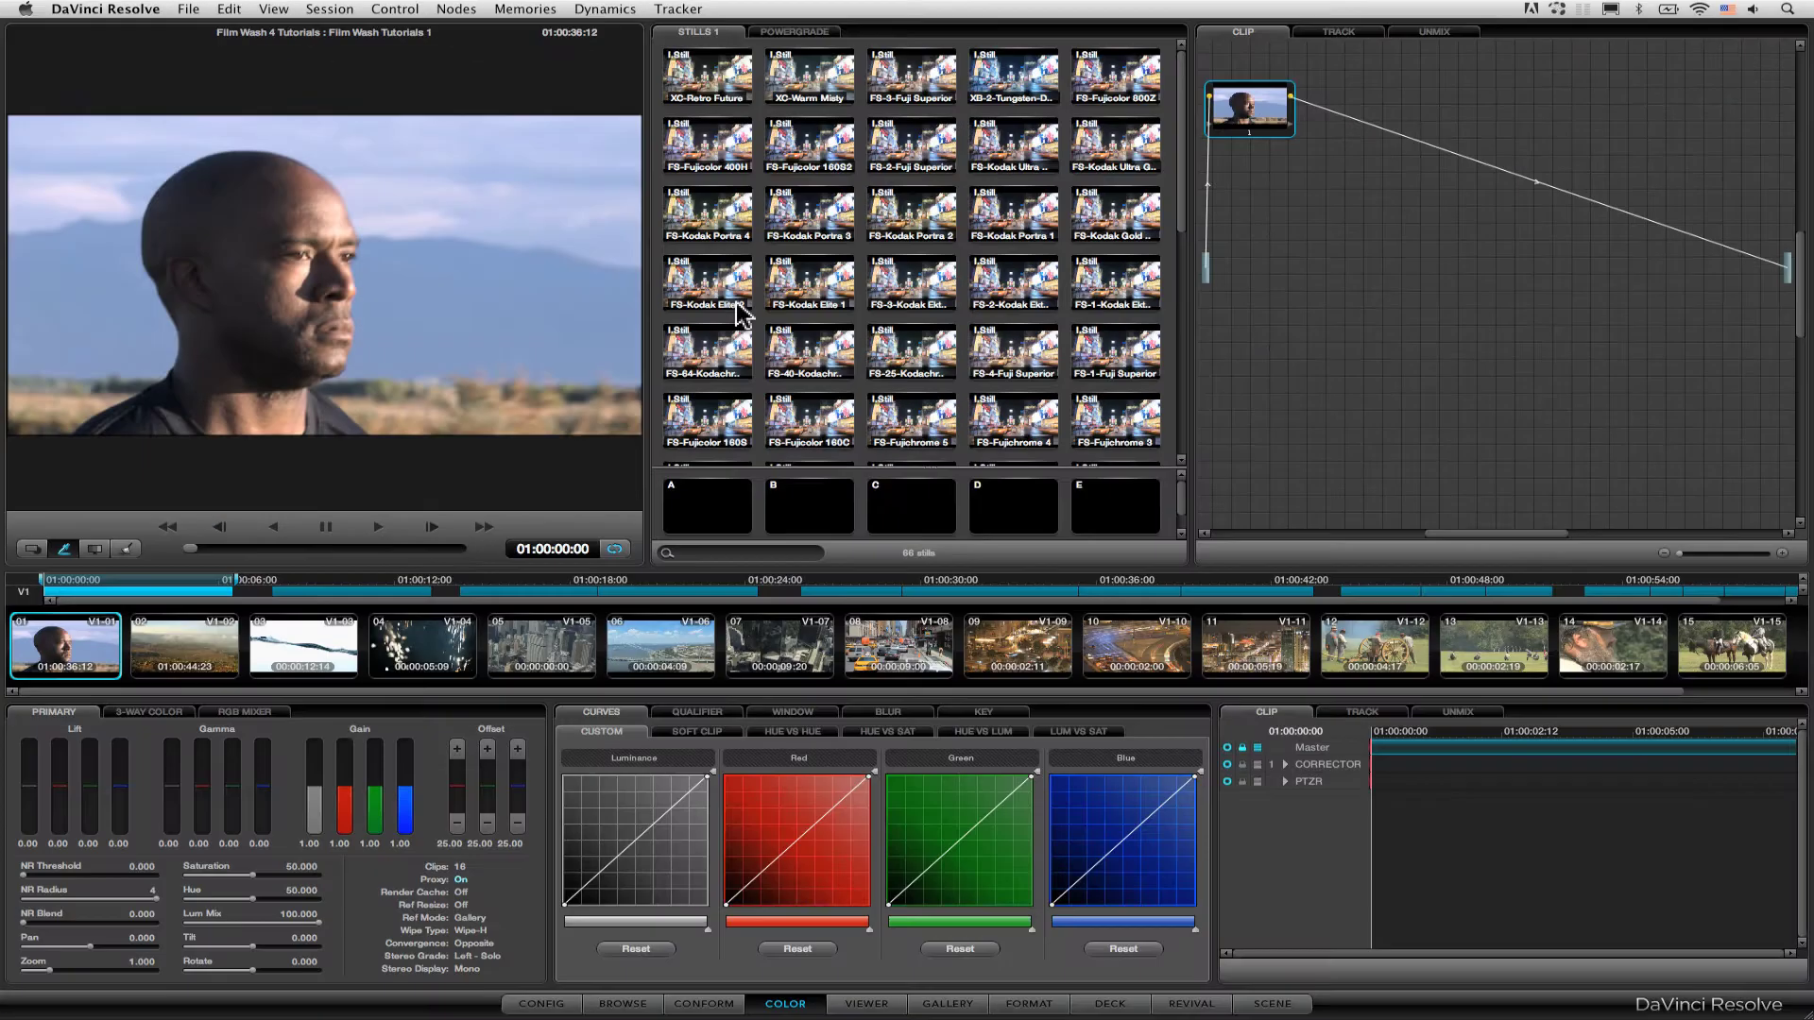
pyautogui.click(947, 1004)
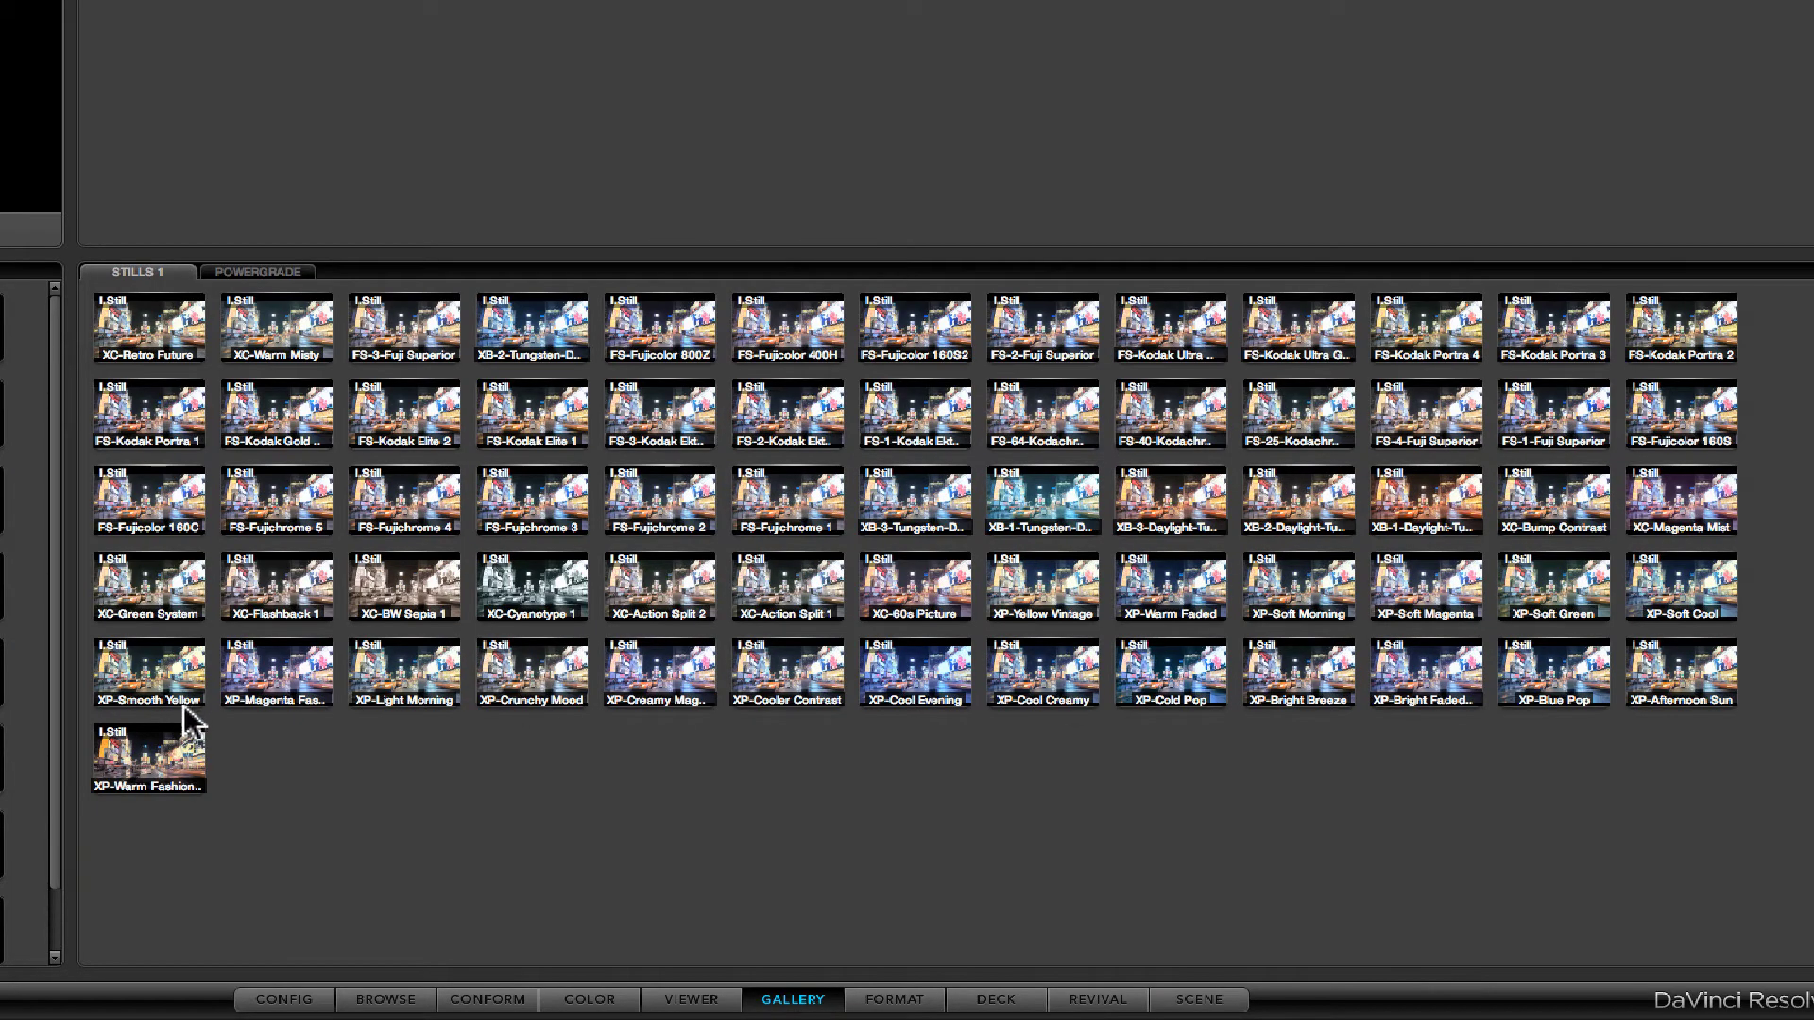
pyautogui.click(615, 1003)
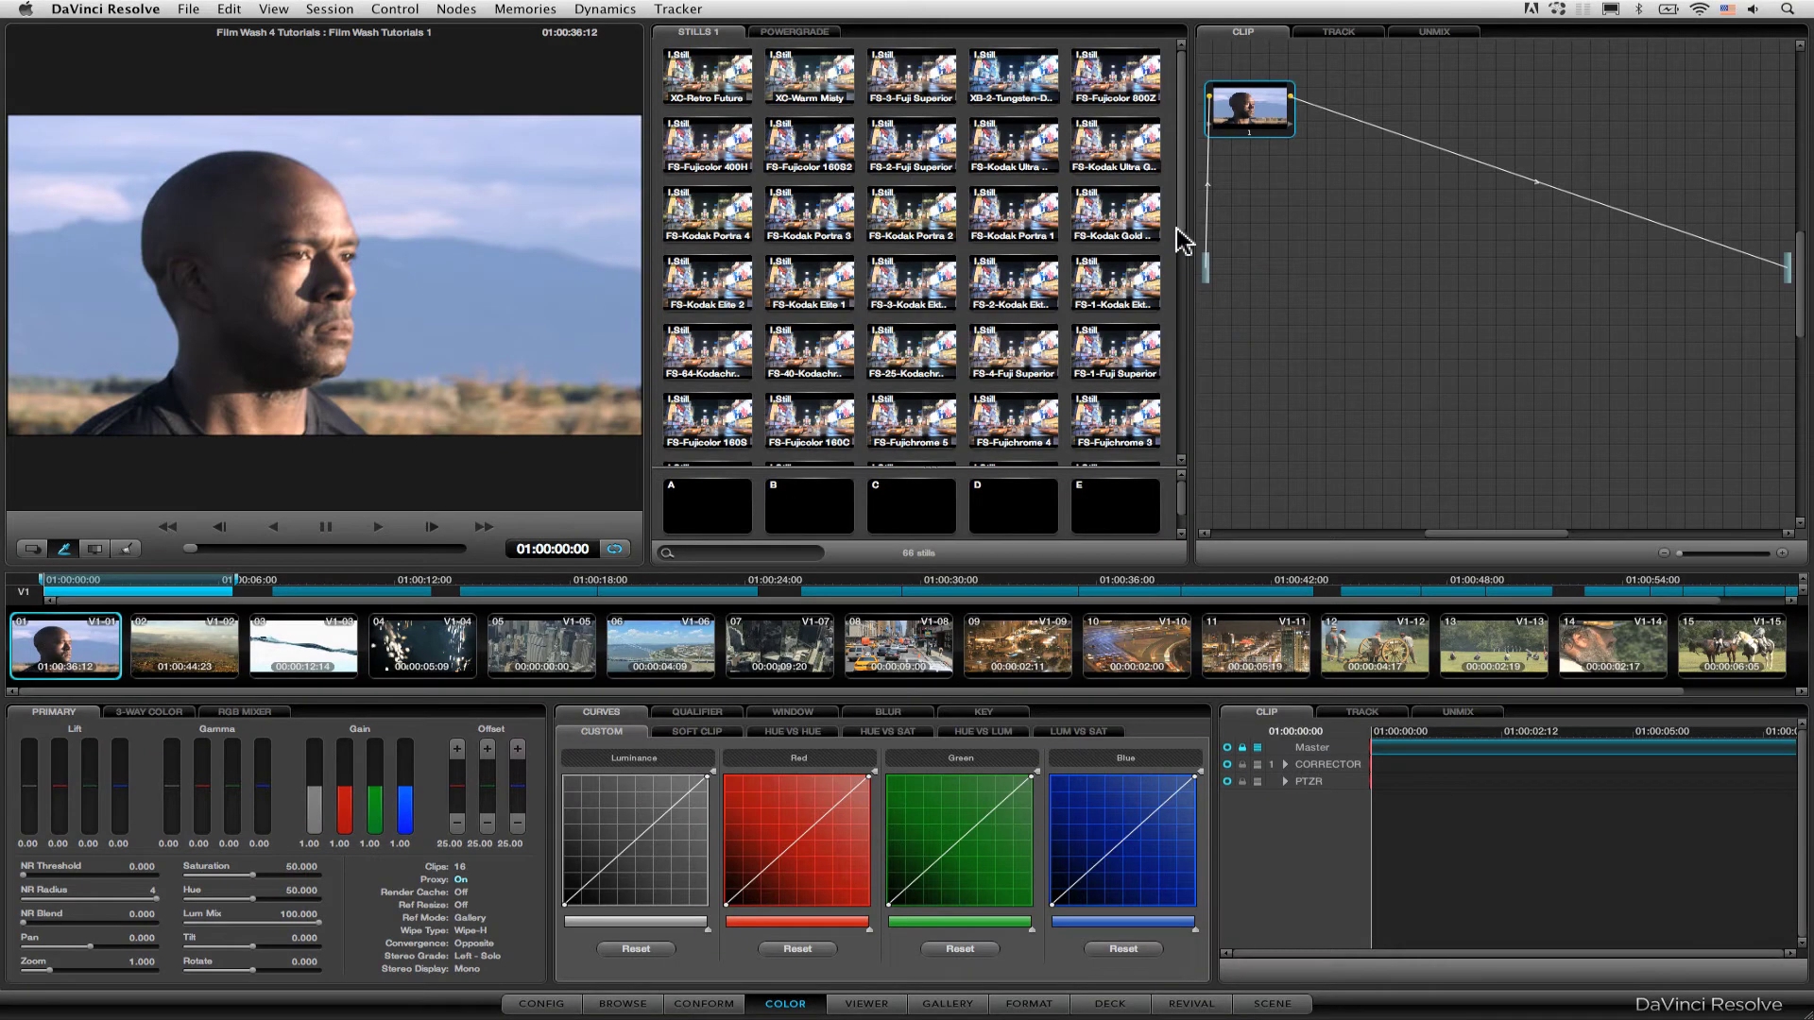
# - Add the XC-Retro Future look as a correction and play the clip to judge it
pyautogui.rightClick(722, 89)
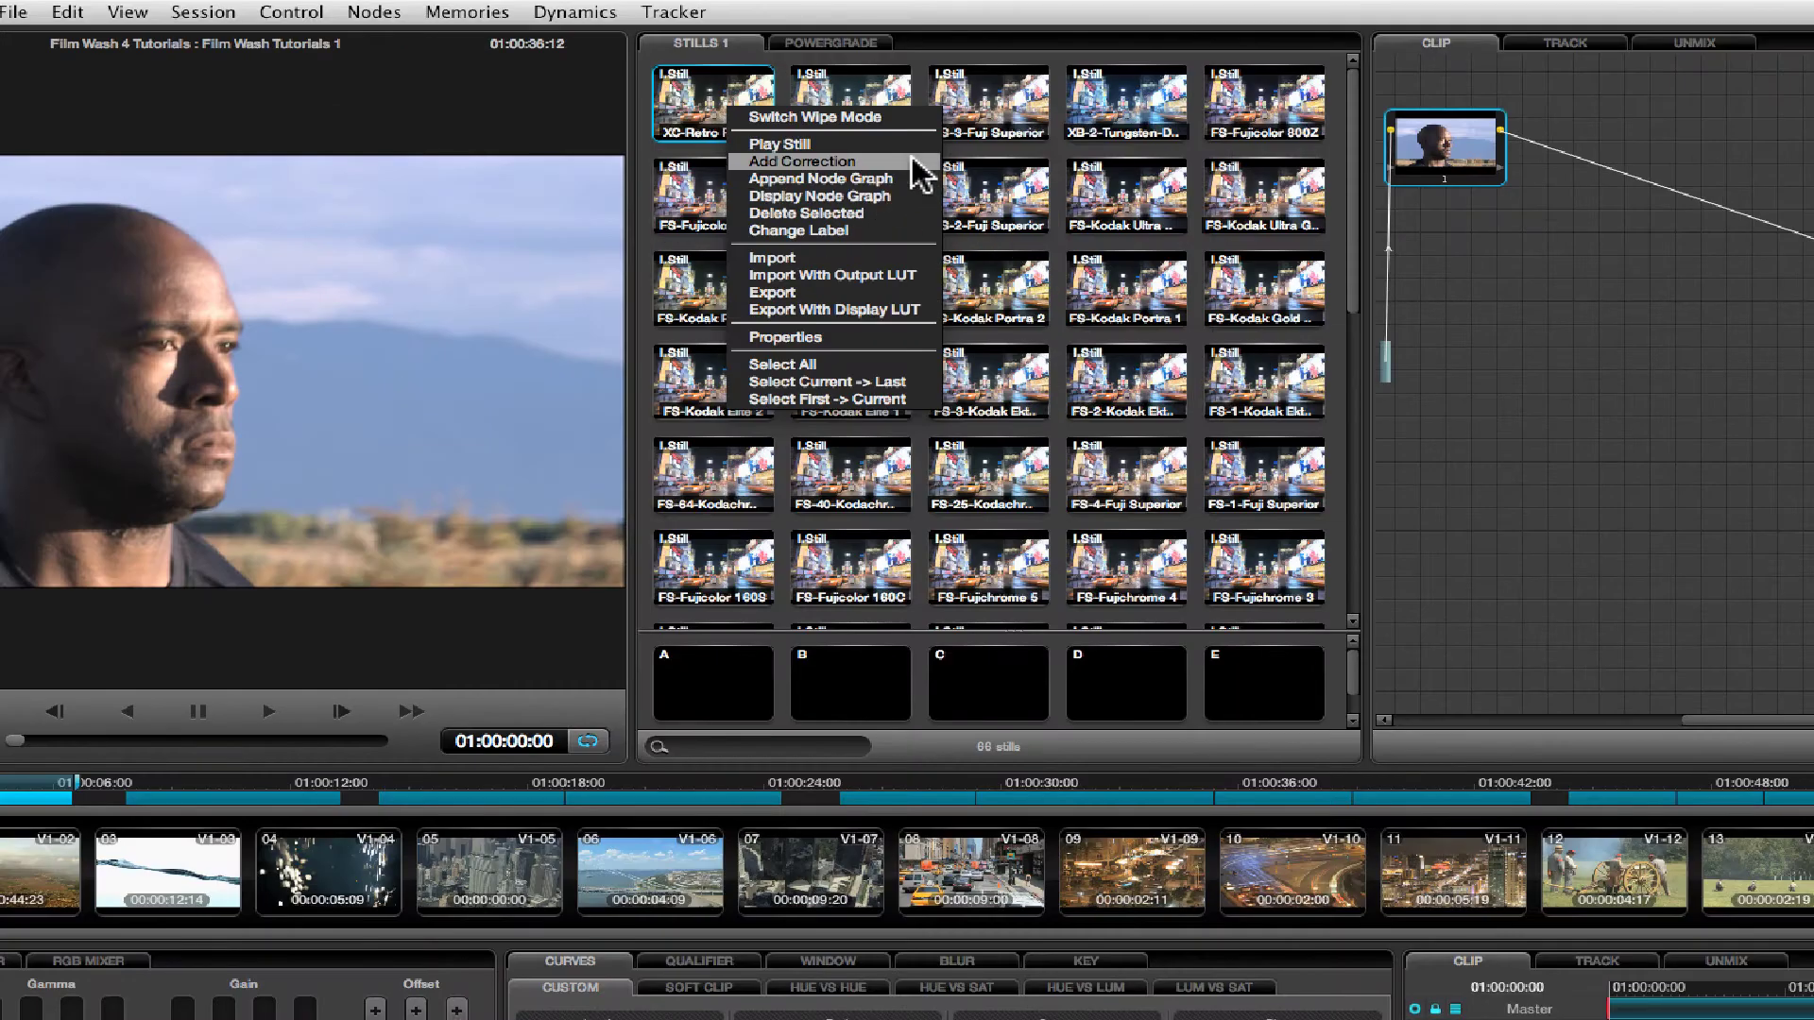
pyautogui.click(913, 161)
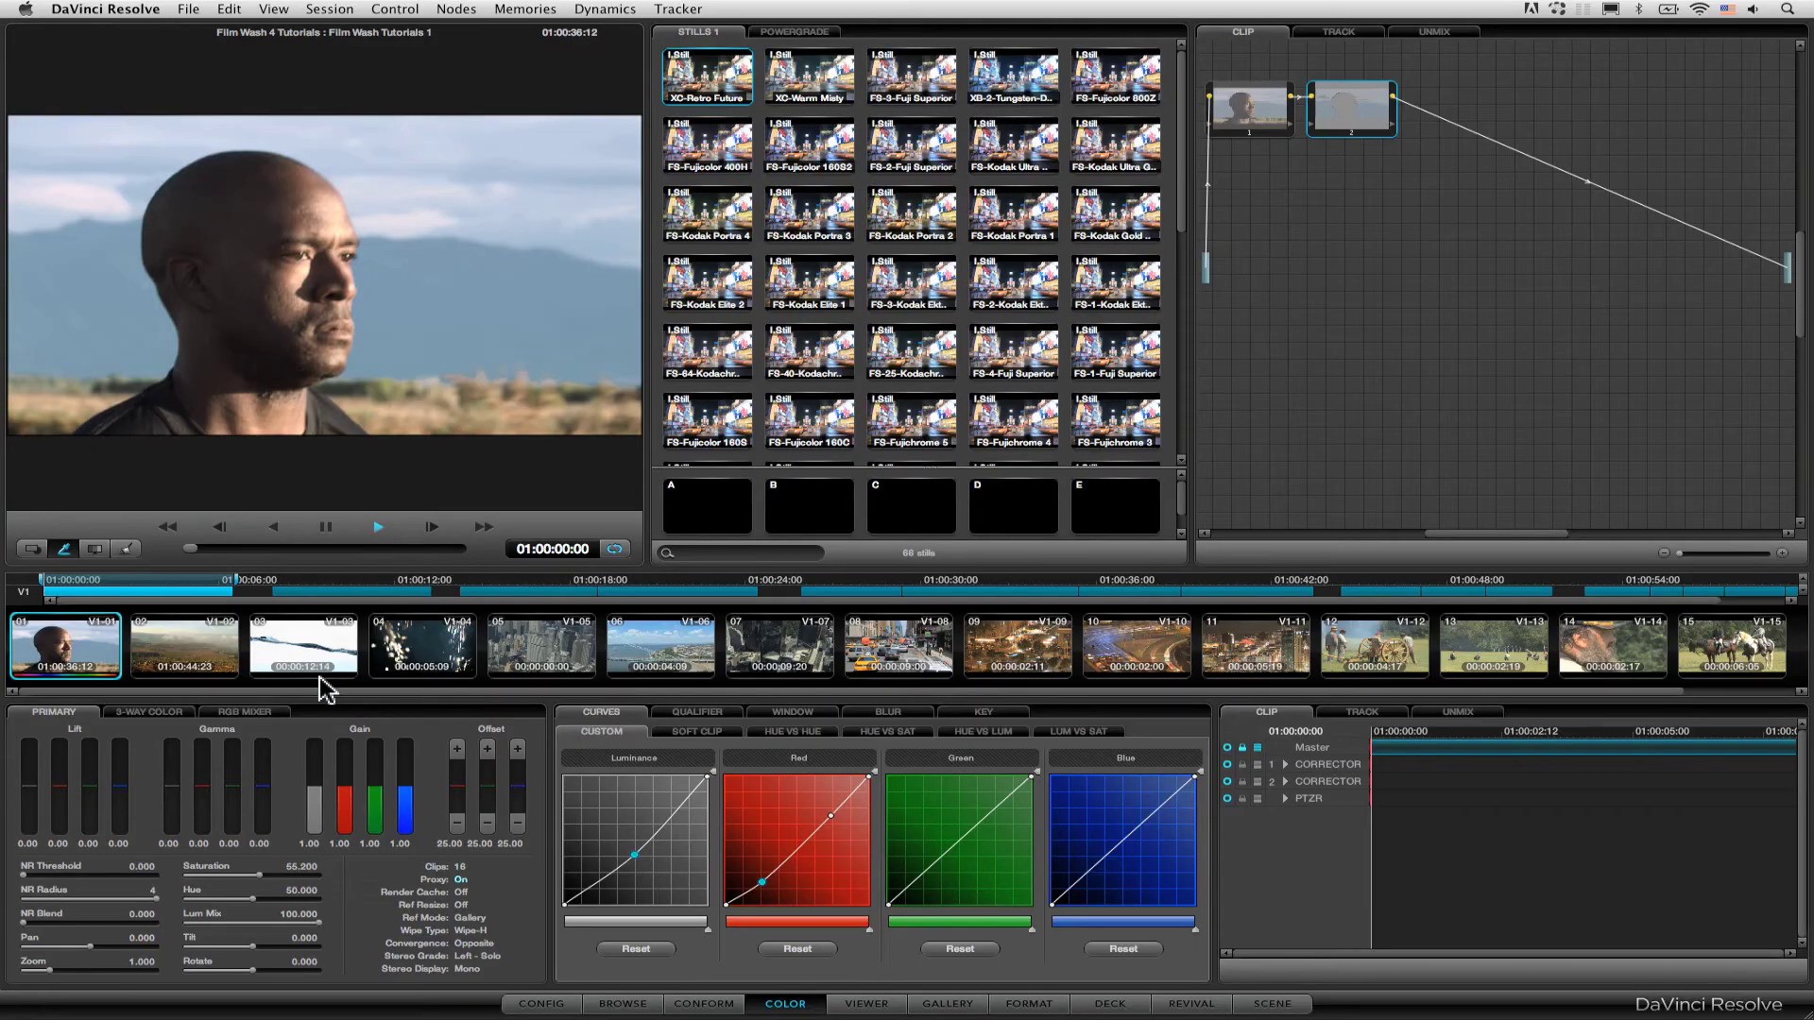
pyautogui.press('space')
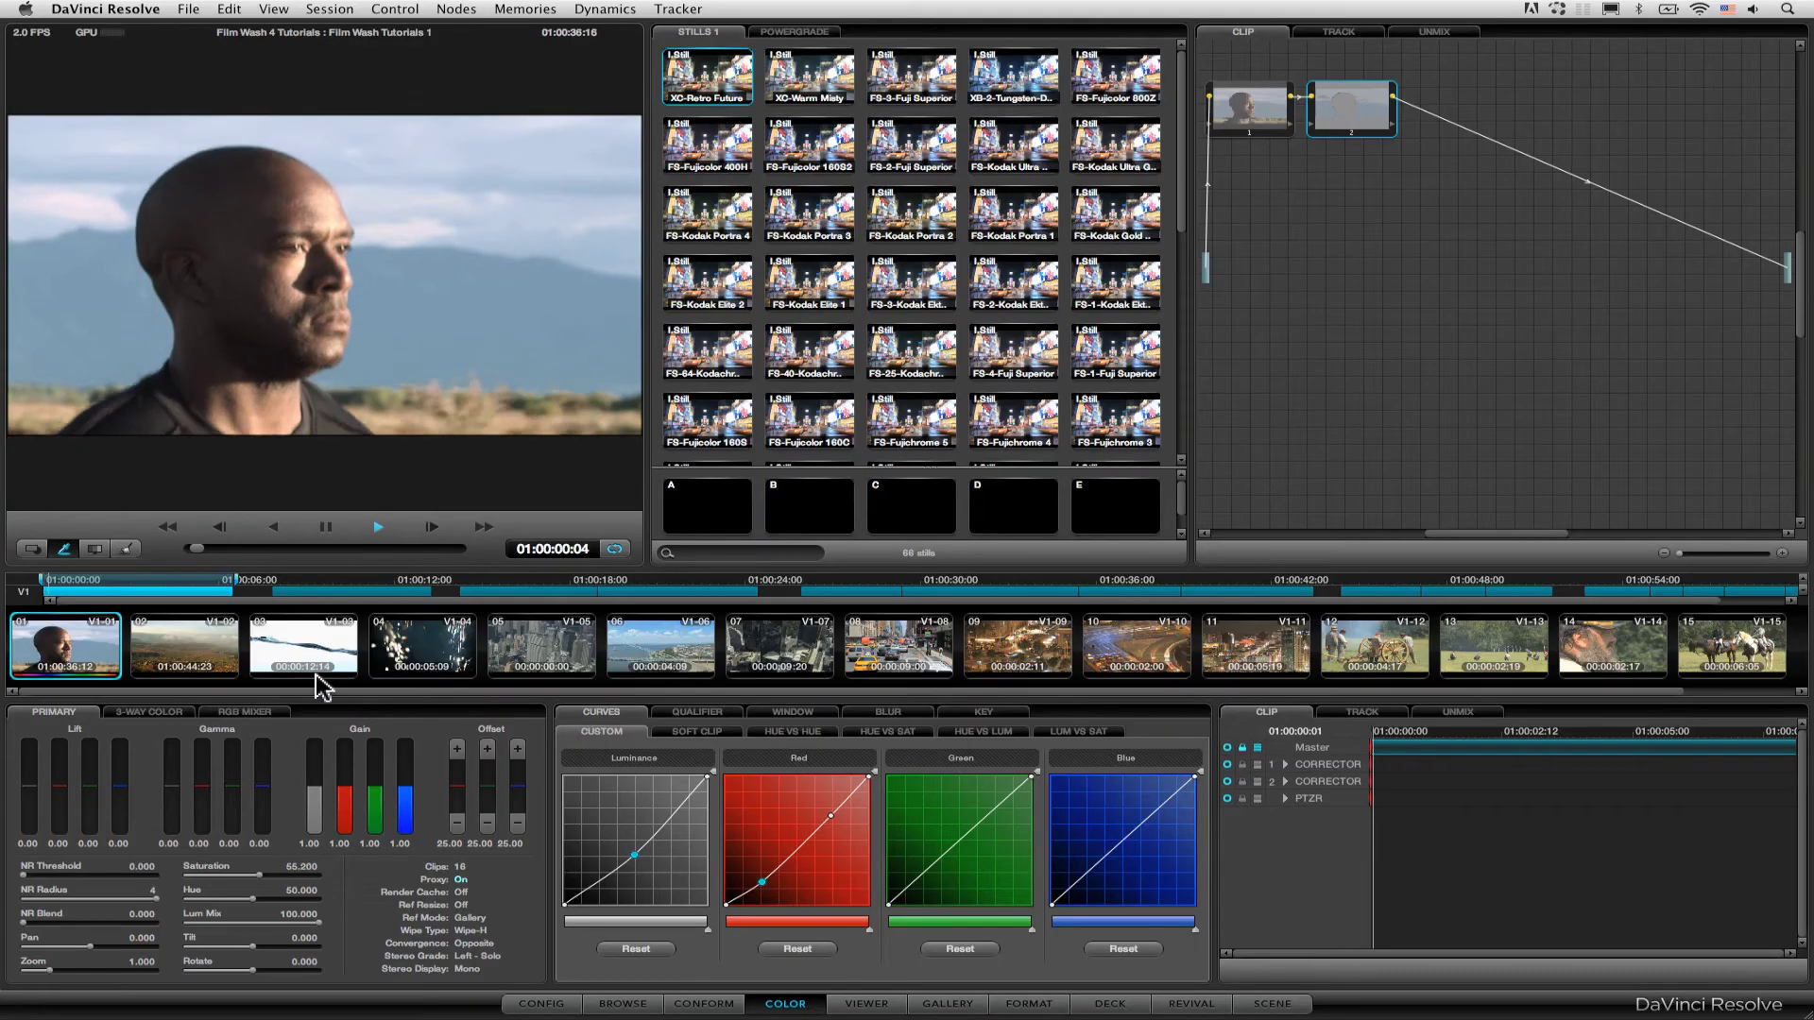
pyautogui.click(328, 527)
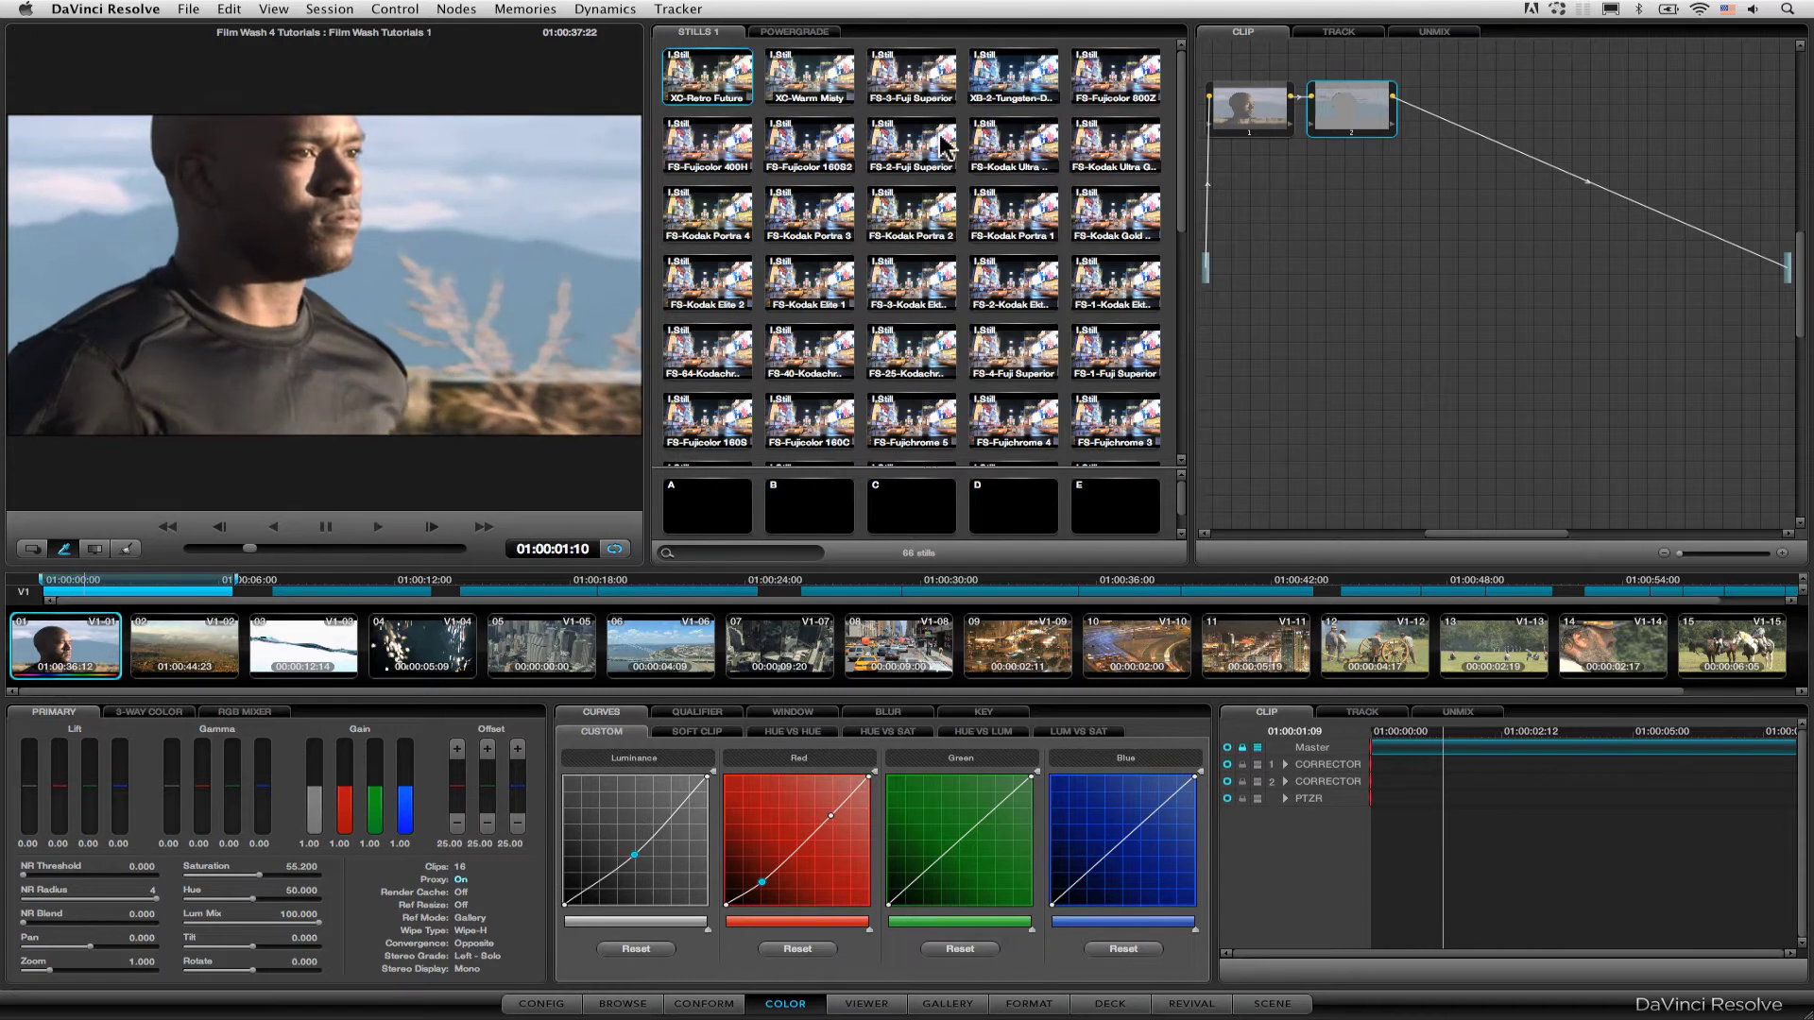
# - Try the FS-2-Fuji Superior, FS-40-Kodachrome and XP-Cool Evening grades on the clip
pyautogui.rightClick(941, 137)
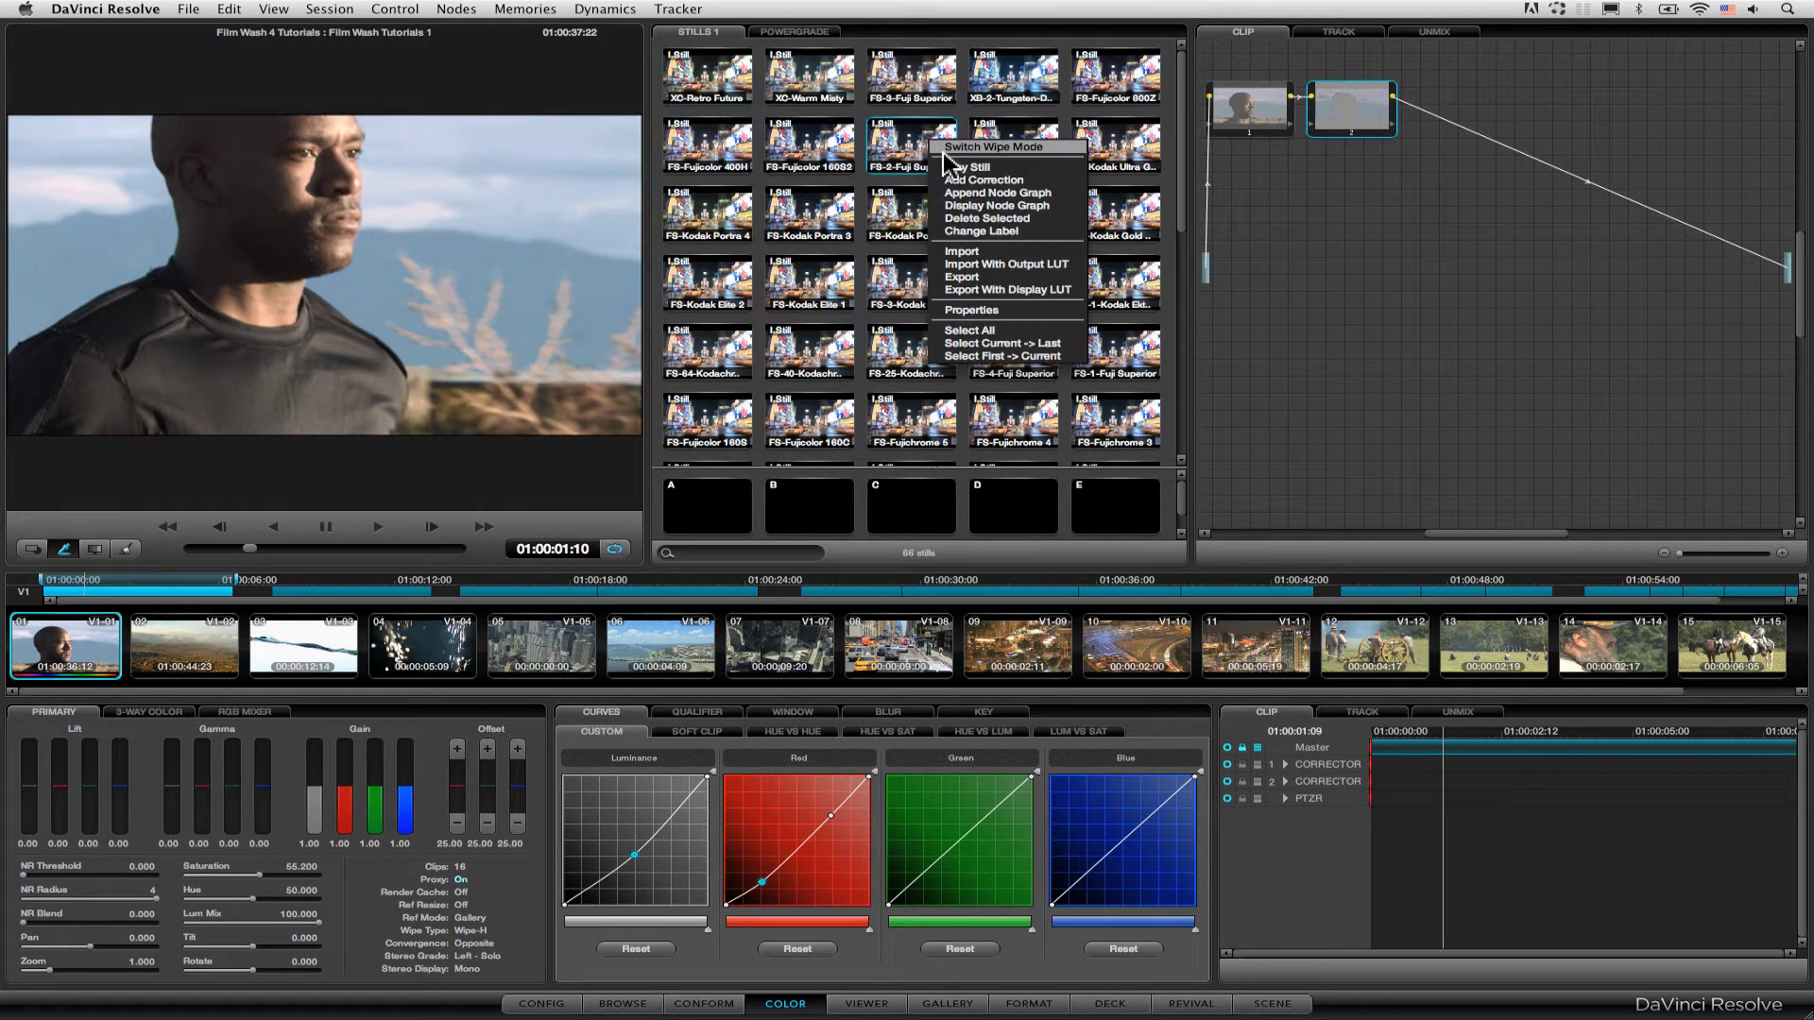
pyautogui.click(1058, 192)
pyautogui.rightClick(831, 383)
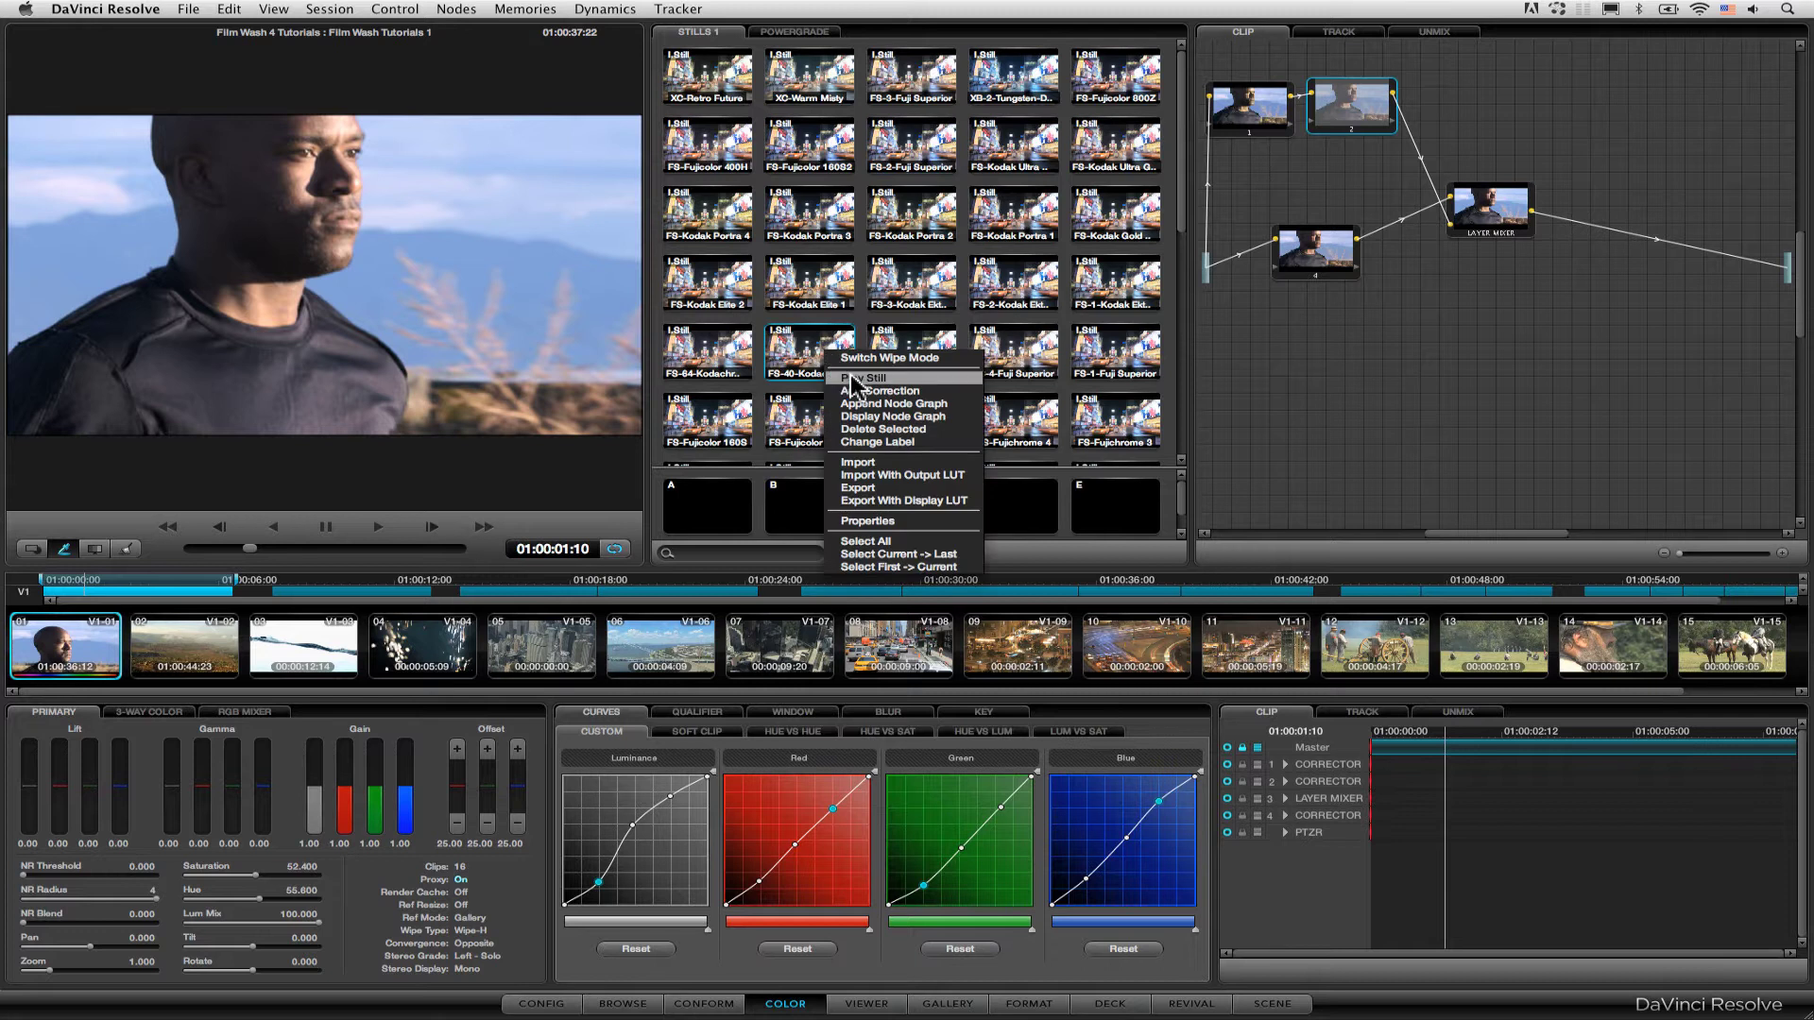
pyautogui.click(994, 418)
pyautogui.click(1180, 385)
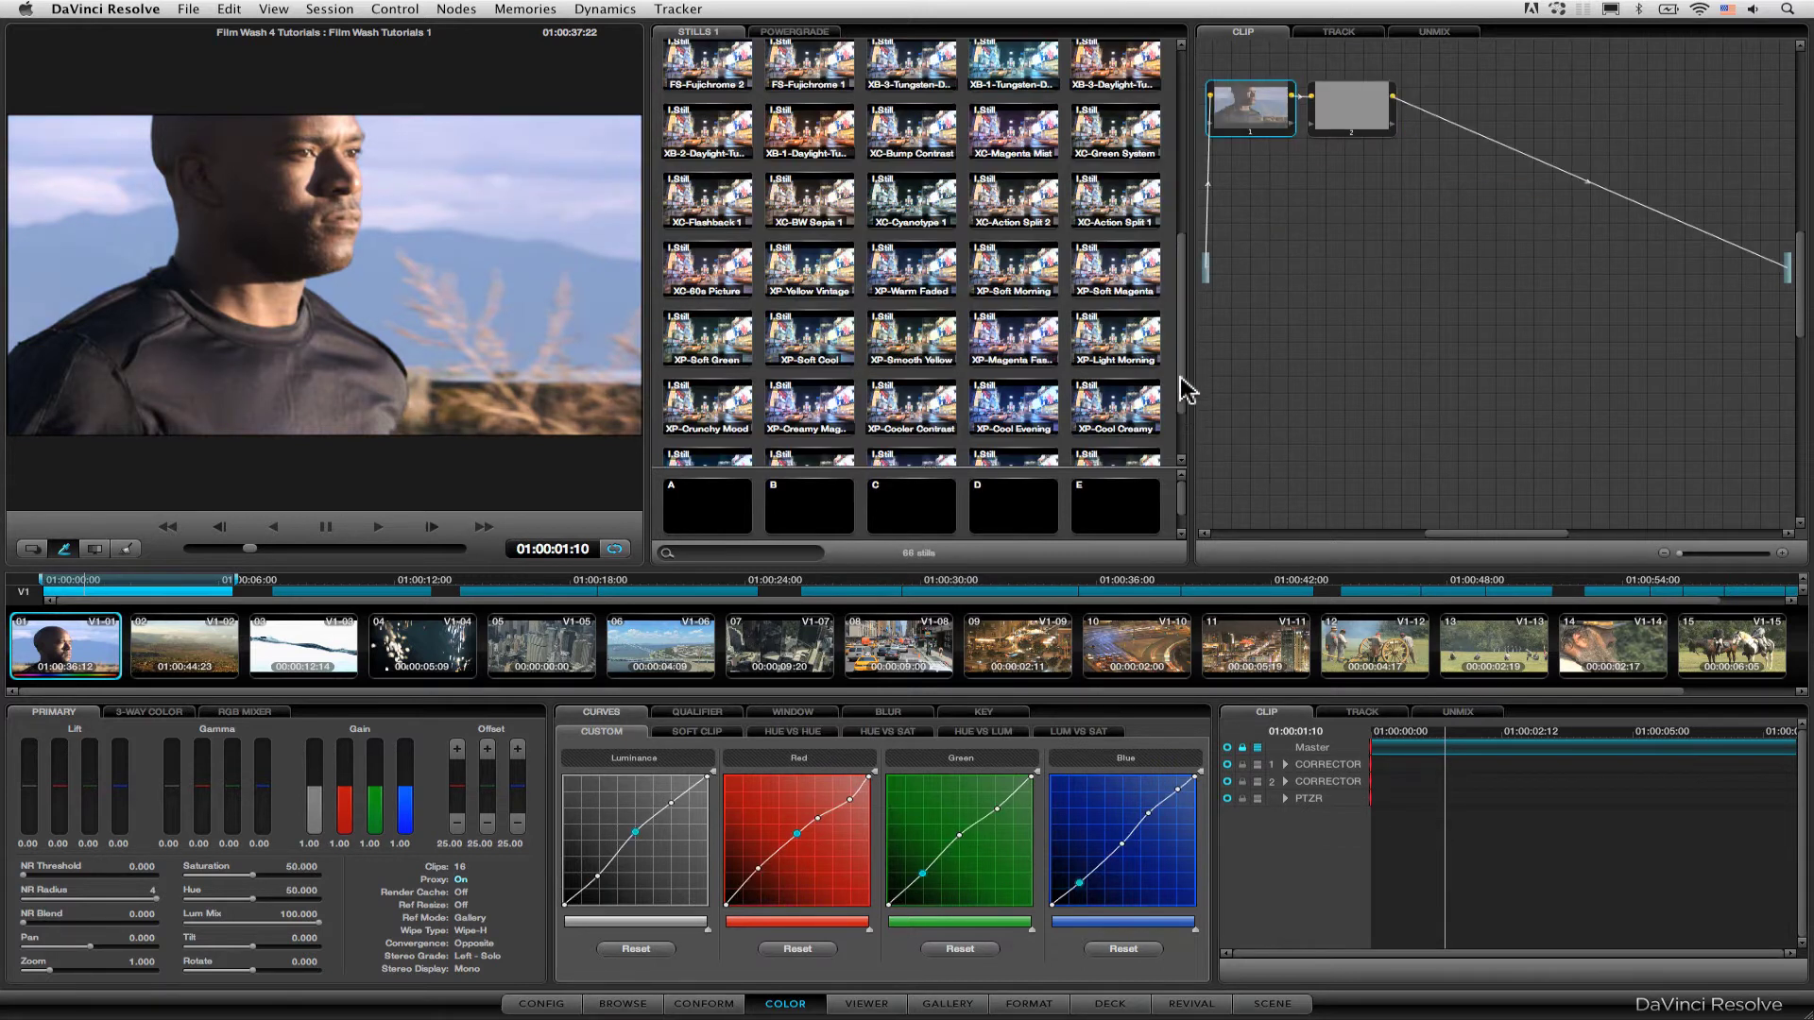
pyautogui.rightClick(1063, 406)
pyautogui.click(1086, 448)
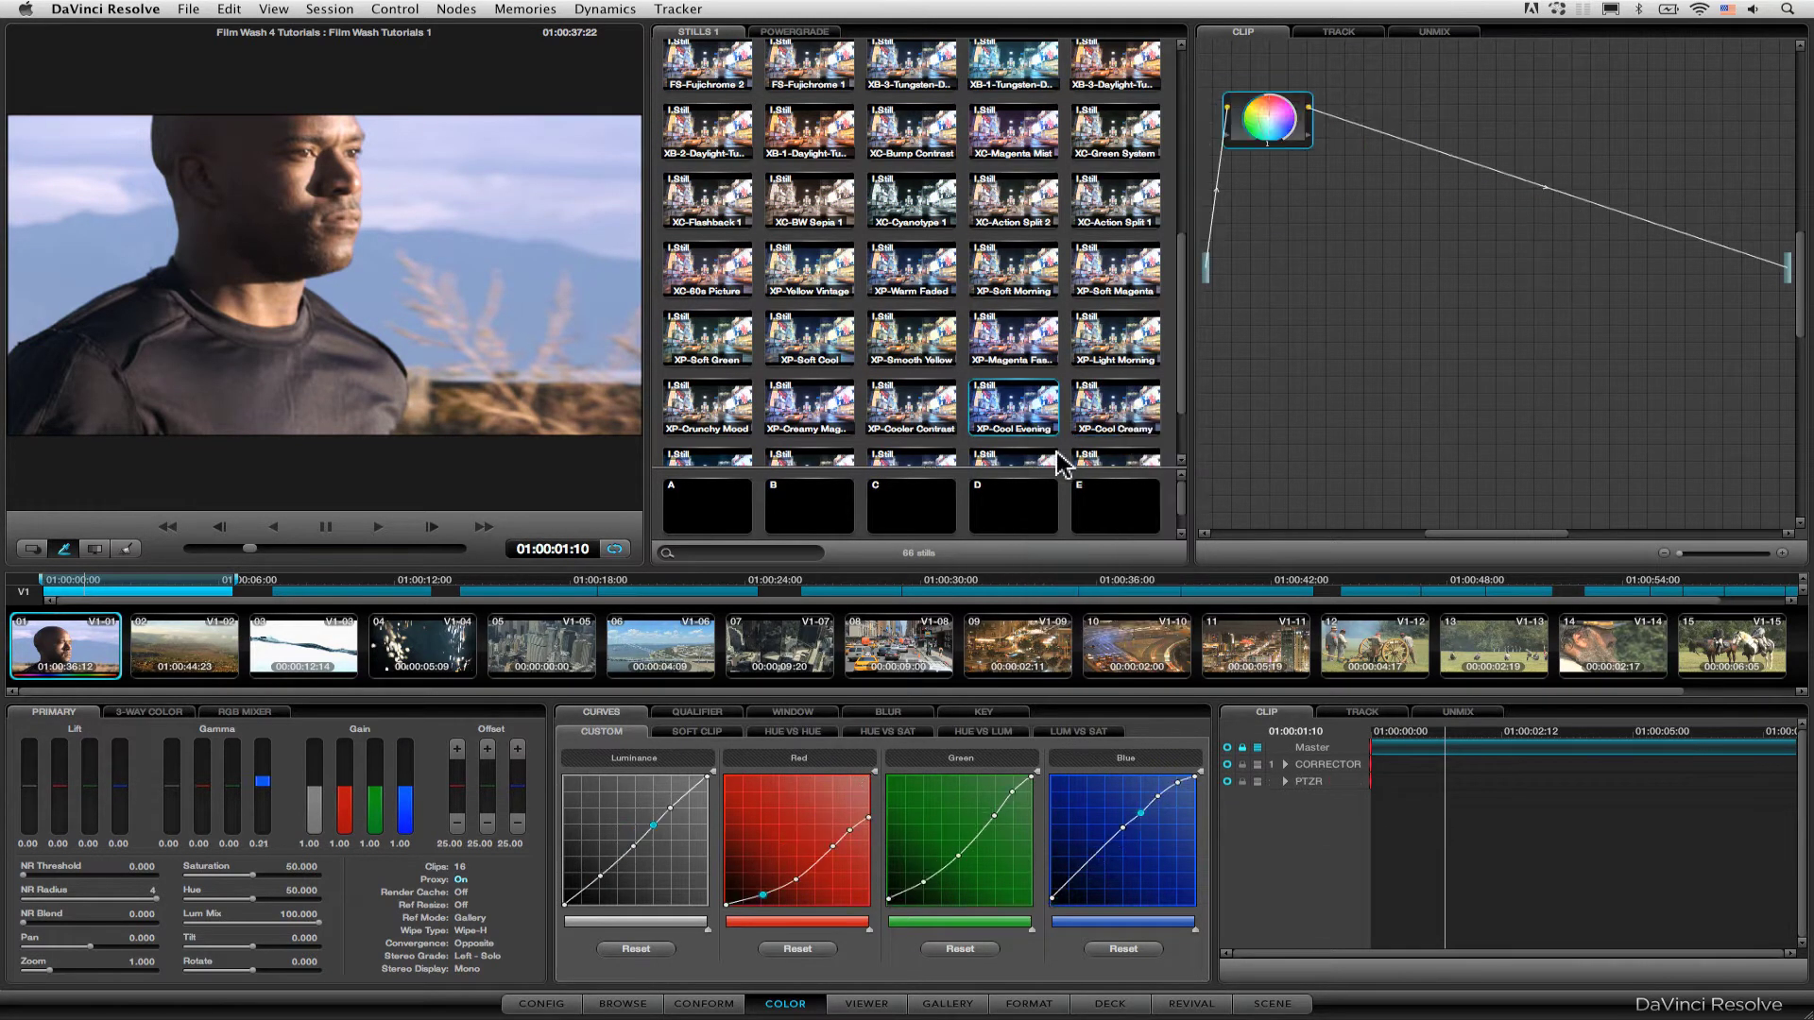
# - Try XP-Creamy Magenta and XP-Smooth Yellow, finishing with the XP-Afternoon Sun grade
pyautogui.rightClick(792, 406)
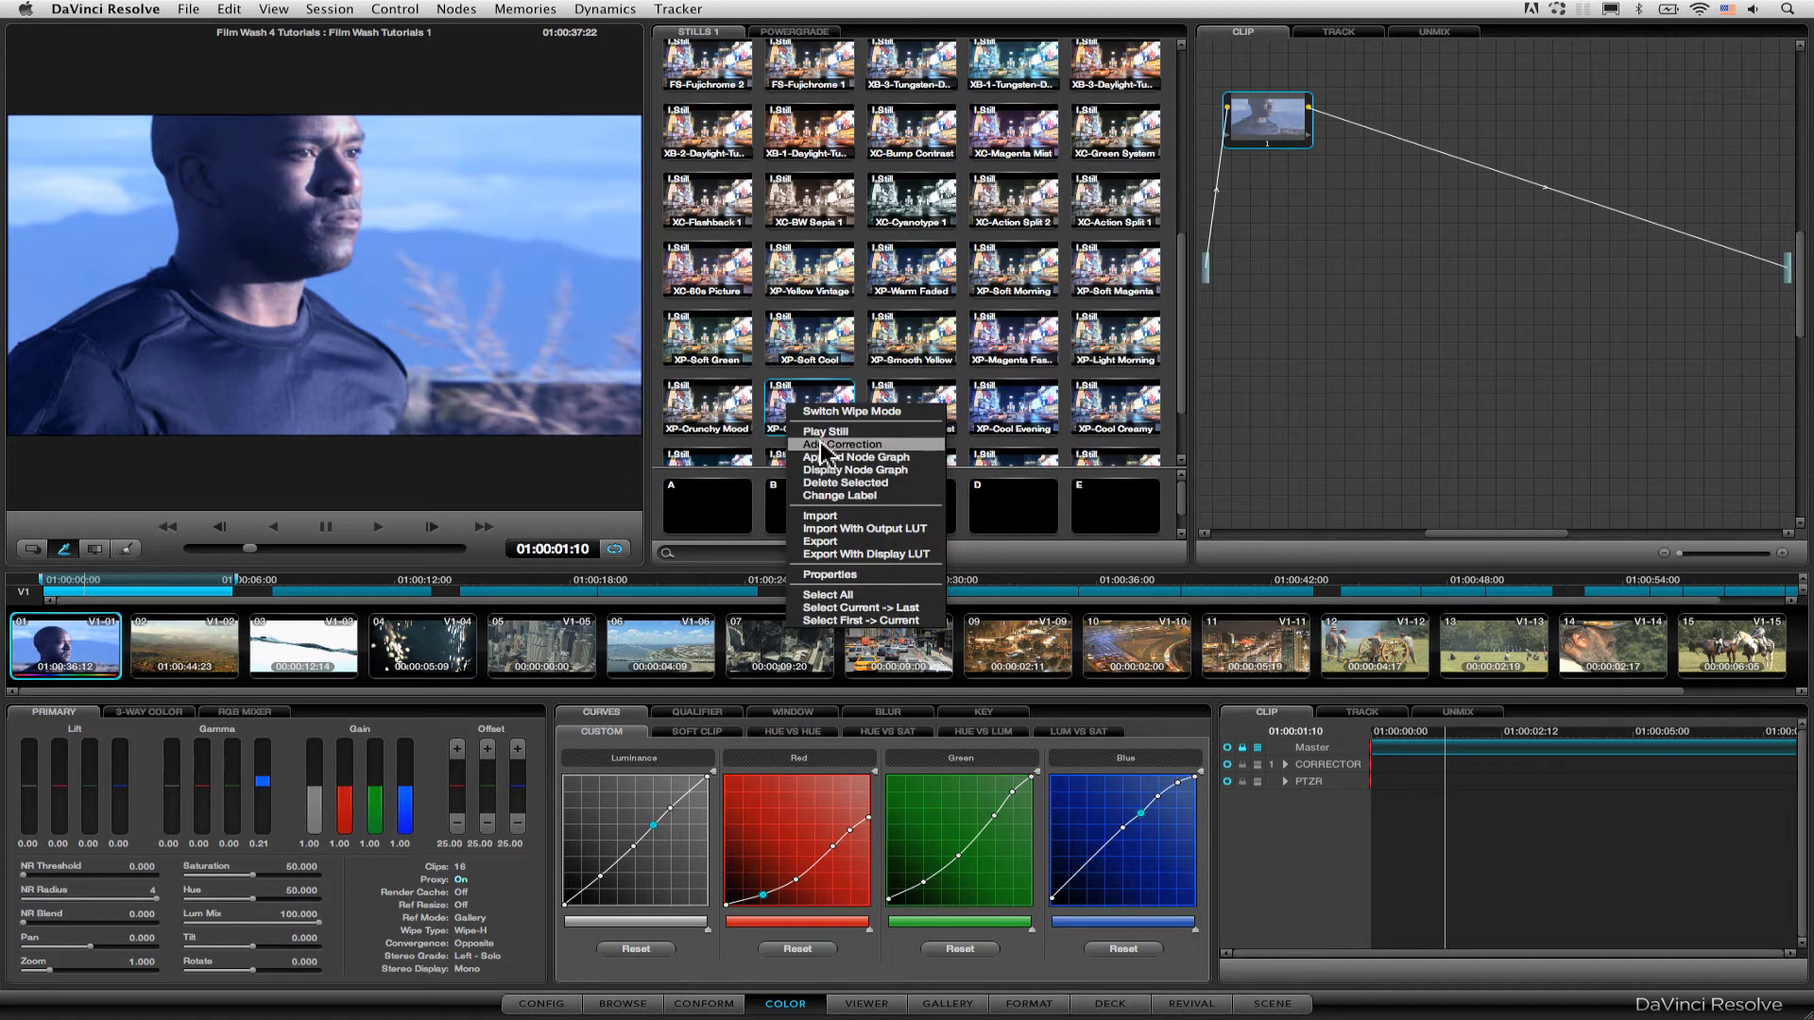
pyautogui.click(825, 445)
pyautogui.rightClick(940, 332)
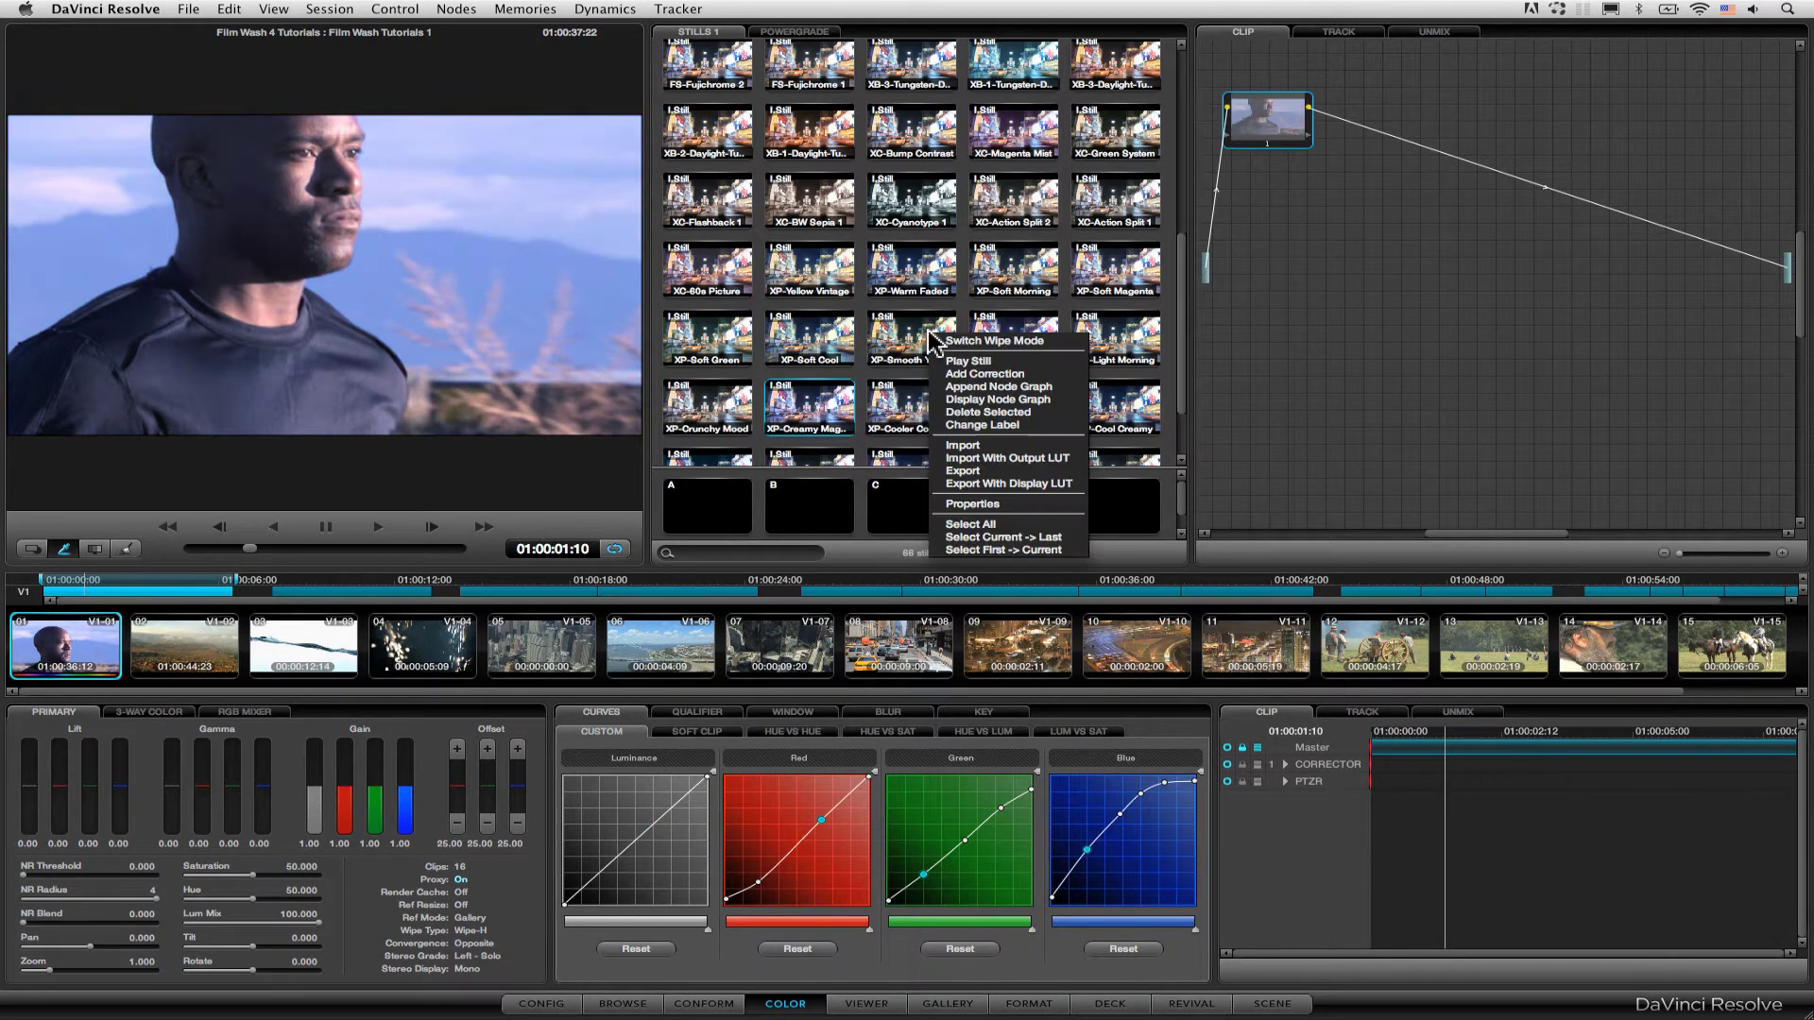
pyautogui.click(958, 395)
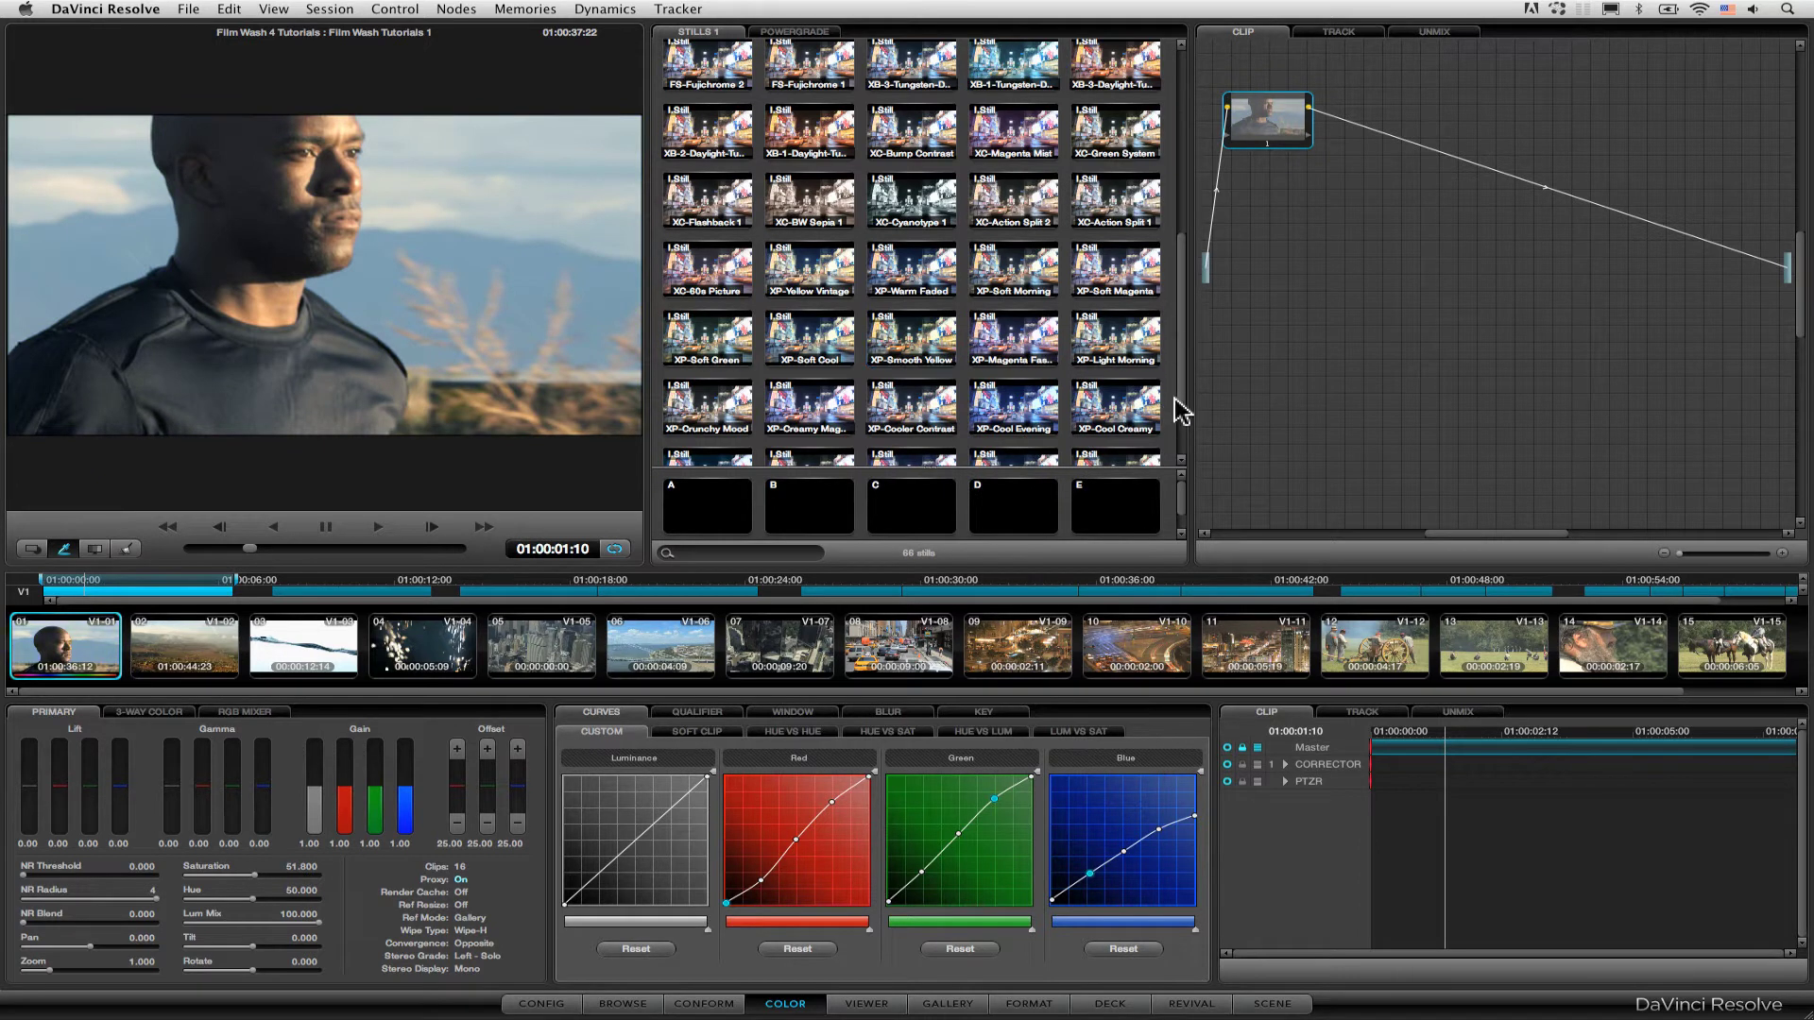
pyautogui.scroll(-2, 1161, 440)
pyautogui.rightClick(1098, 374)
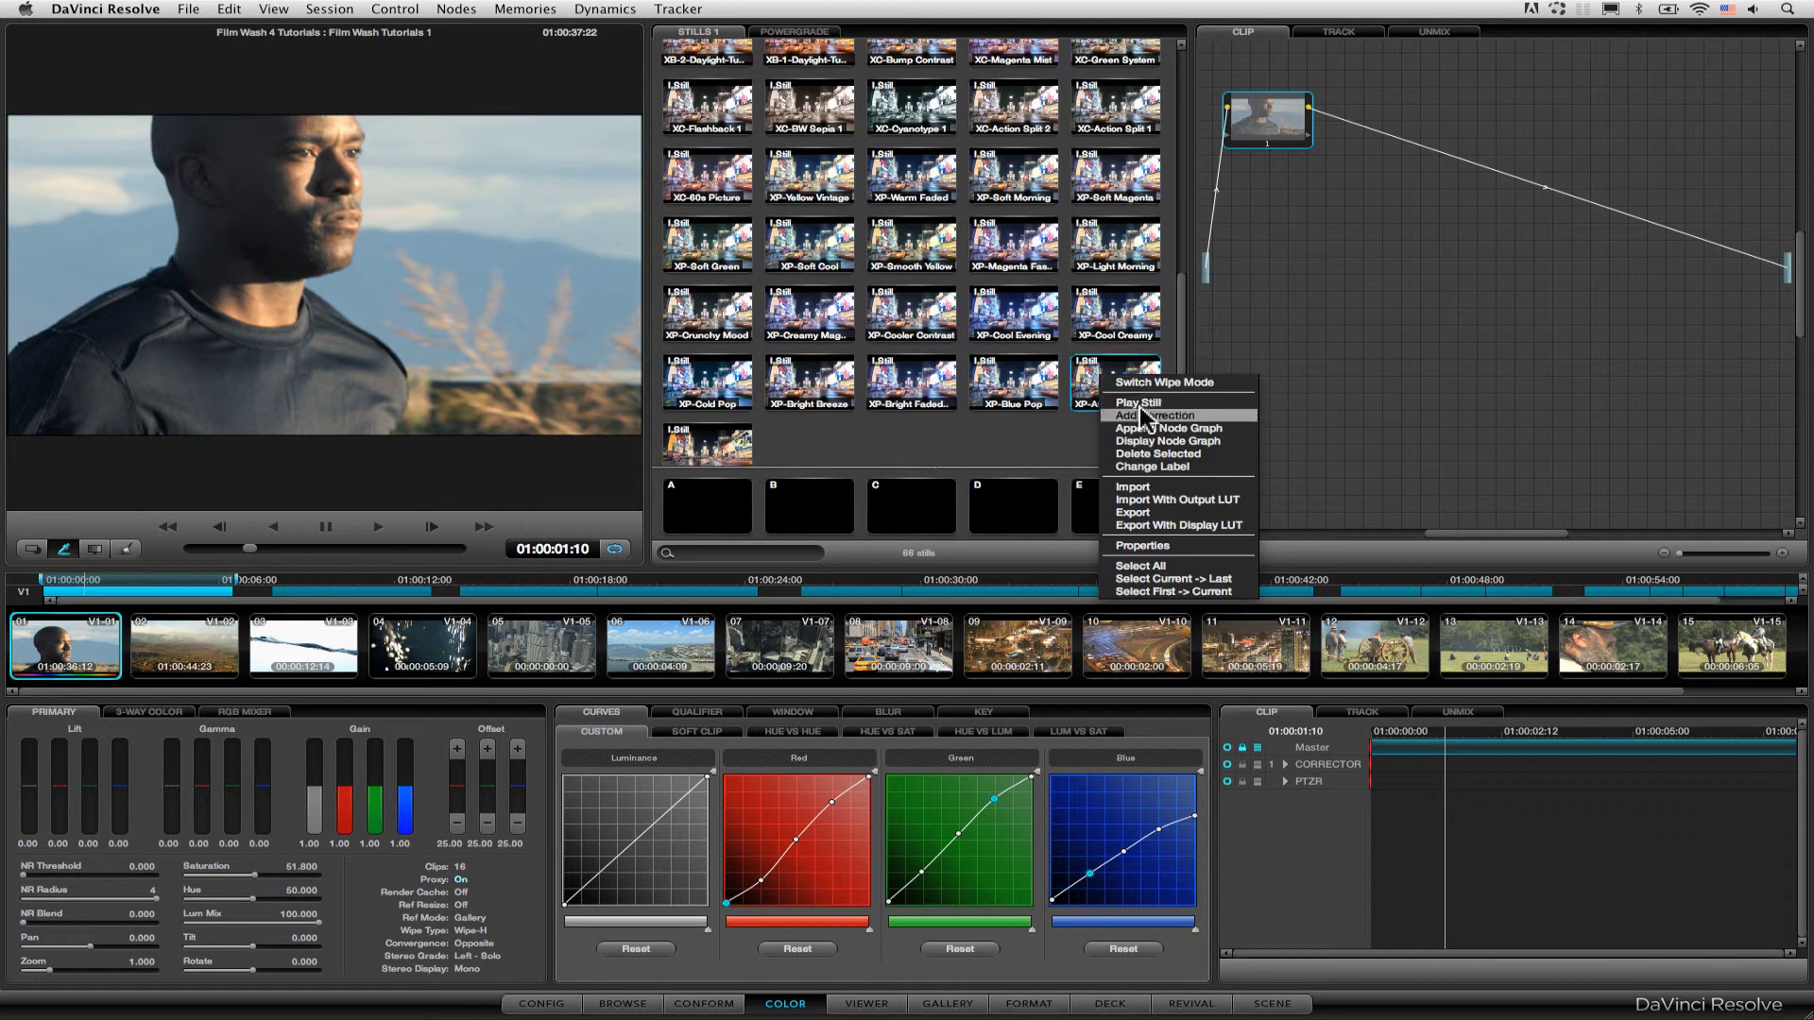
pyautogui.click(1145, 416)
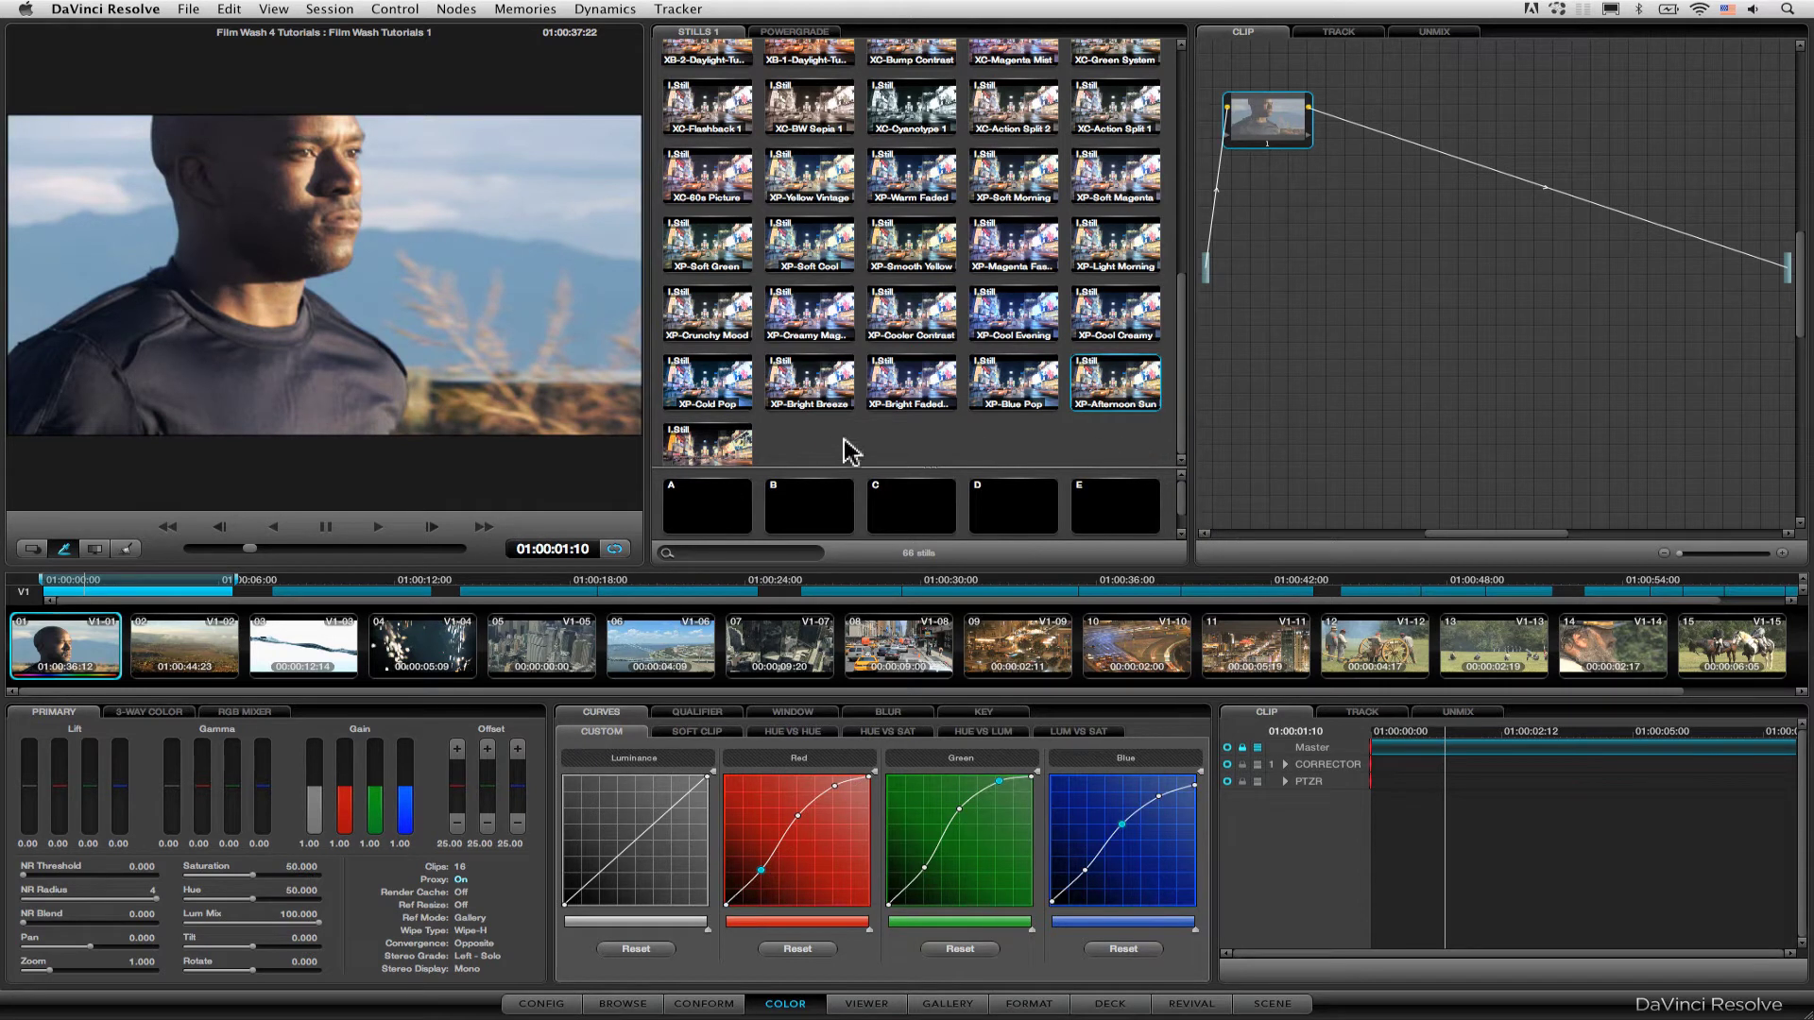
# - Lower the look's Key post-mixing gain to 0.67, comparing with node 1 toggled
pyautogui.click(330, 531)
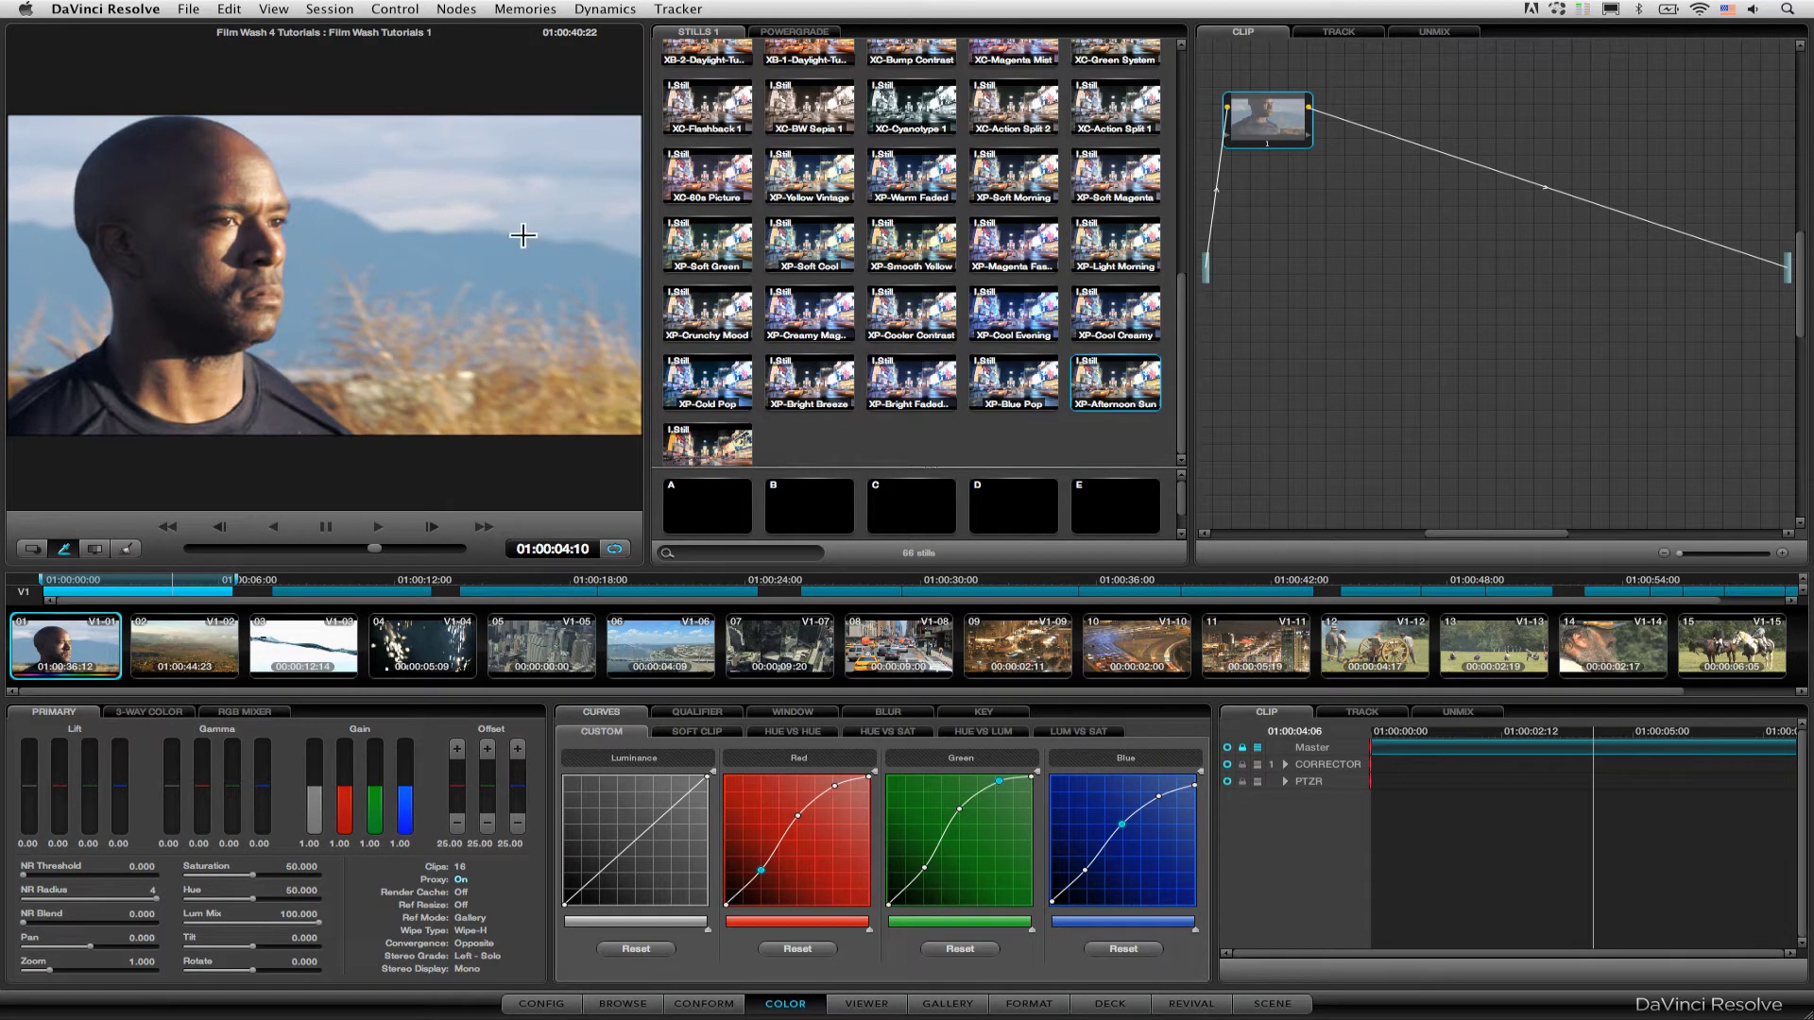
pyautogui.click(987, 713)
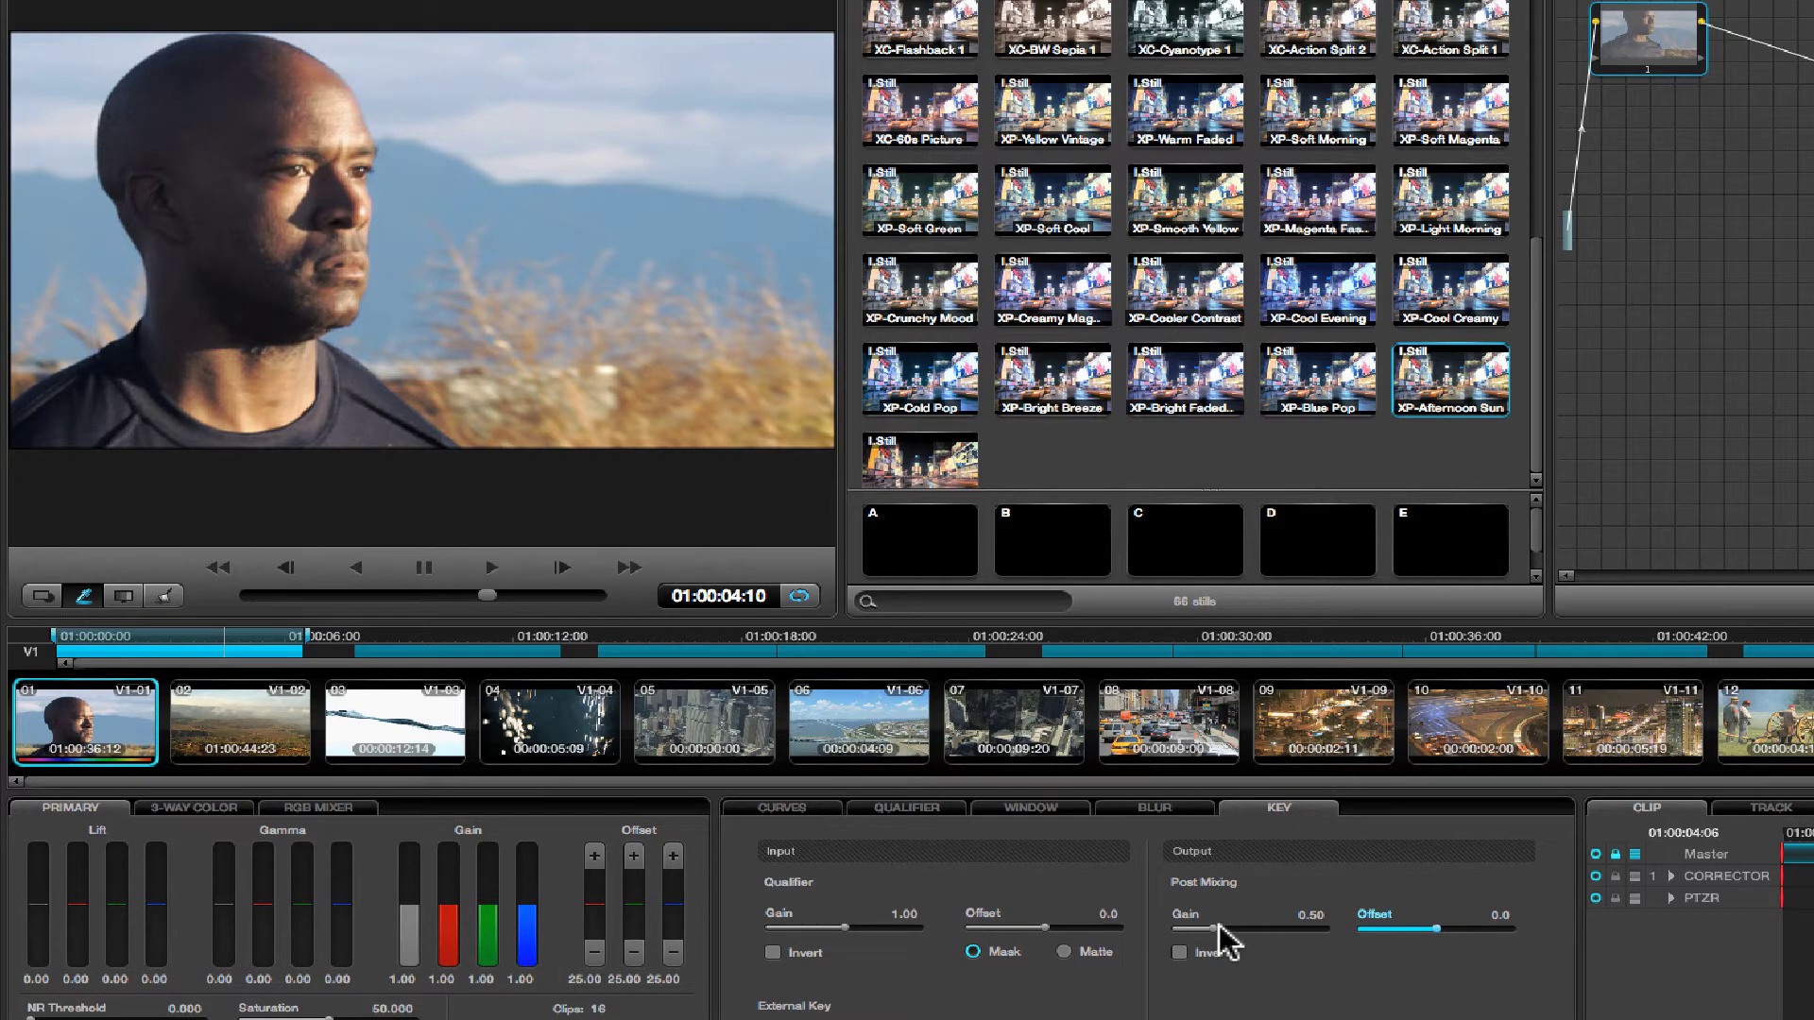
pyautogui.moveTo(1213, 931); pyautogui.dragTo(1333, 936)
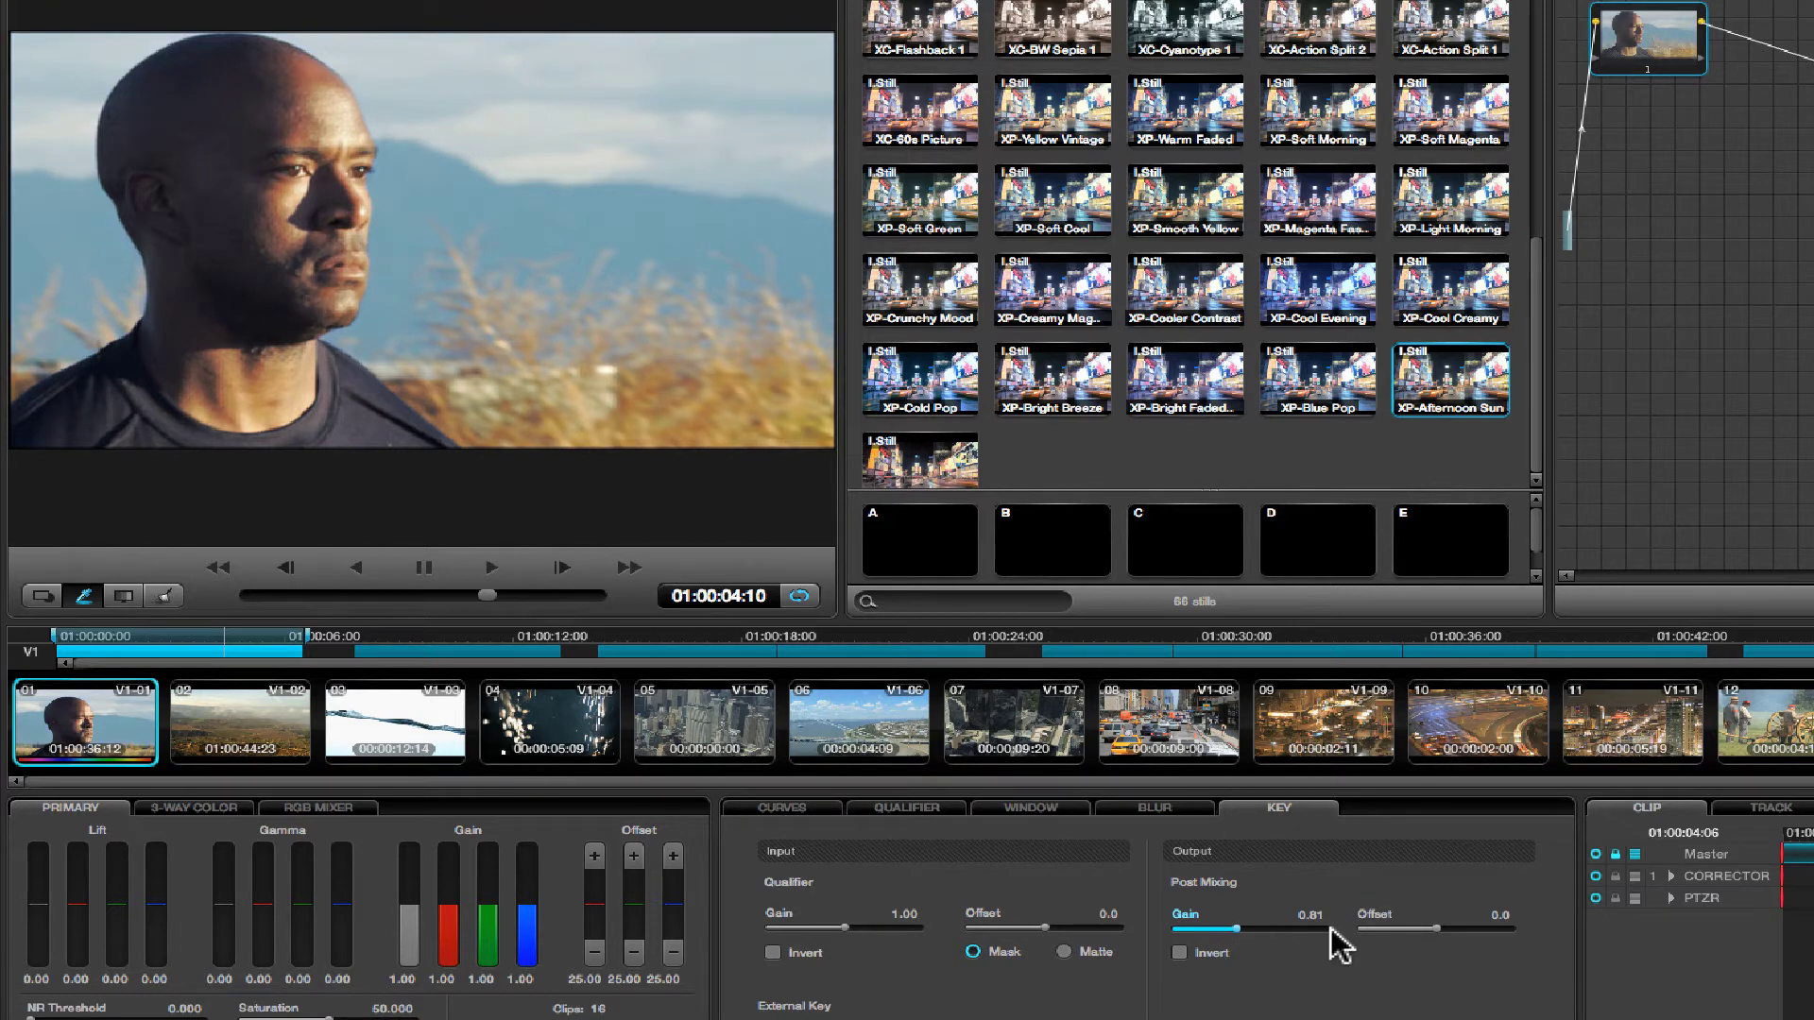
pyautogui.click(1646, 69)
pyautogui.click(1646, 69)
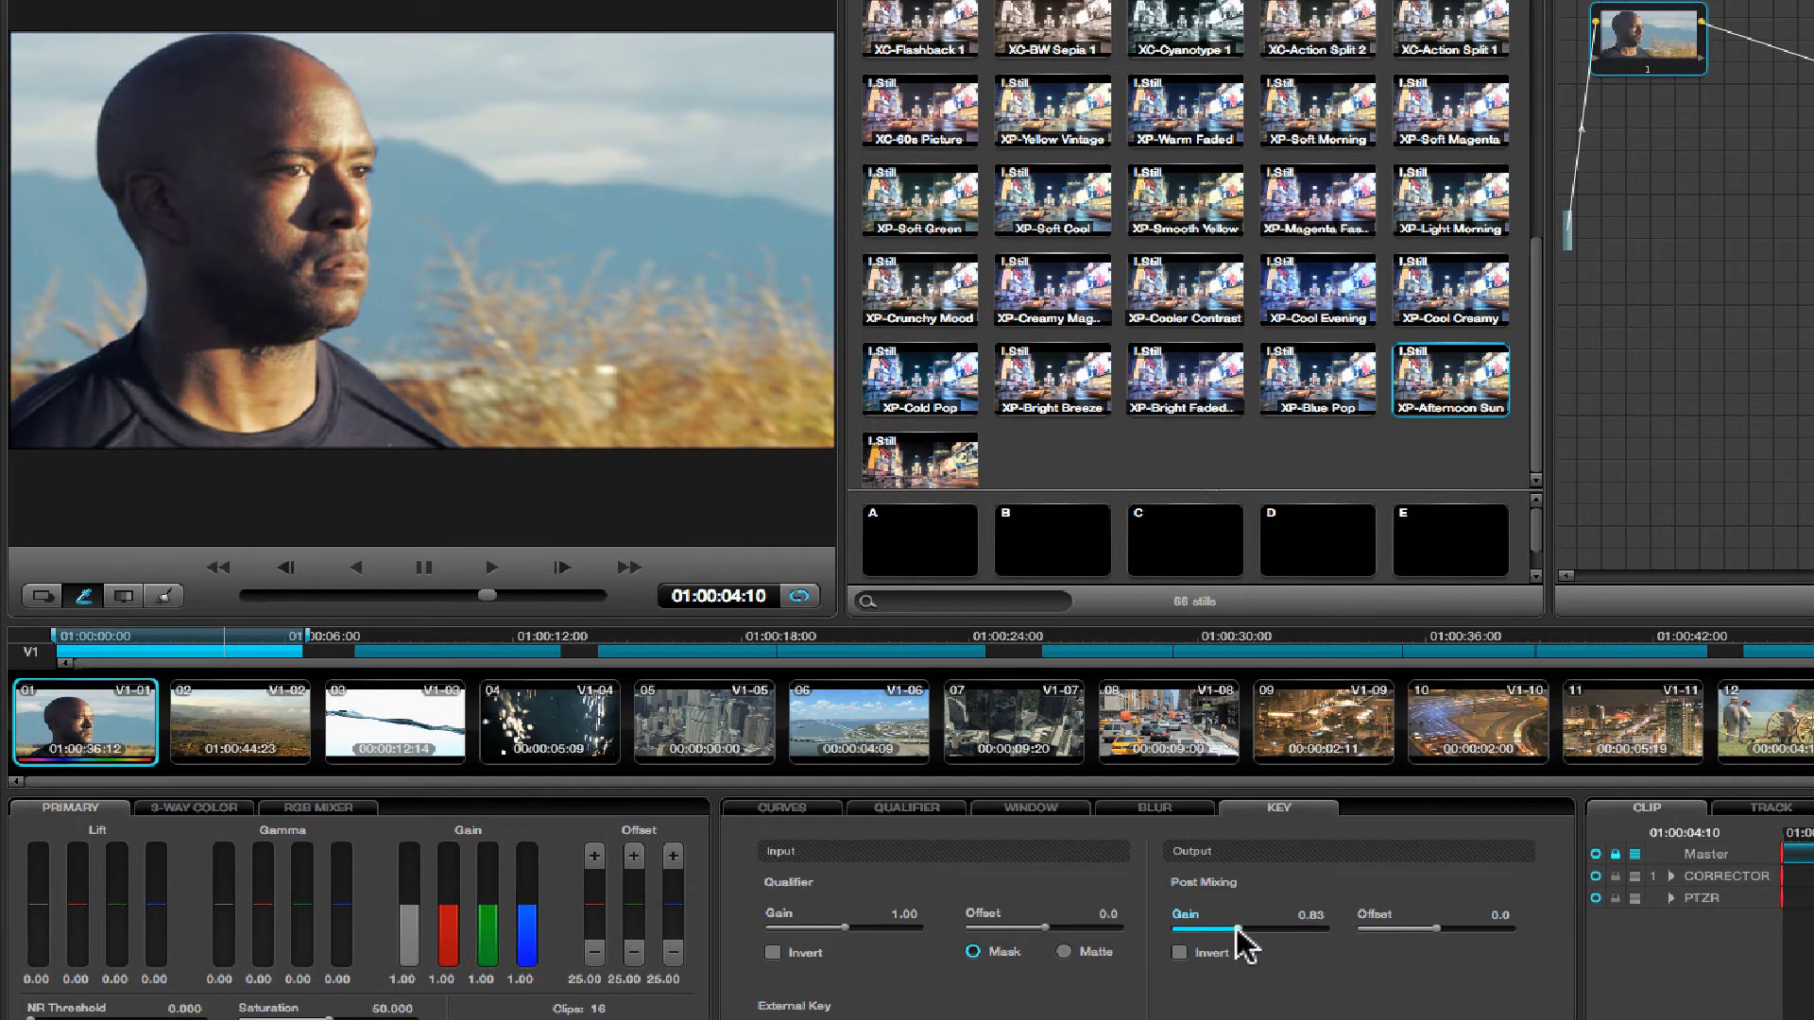
pyautogui.moveTo(1248, 933); pyautogui.dragTo(1184, 940)
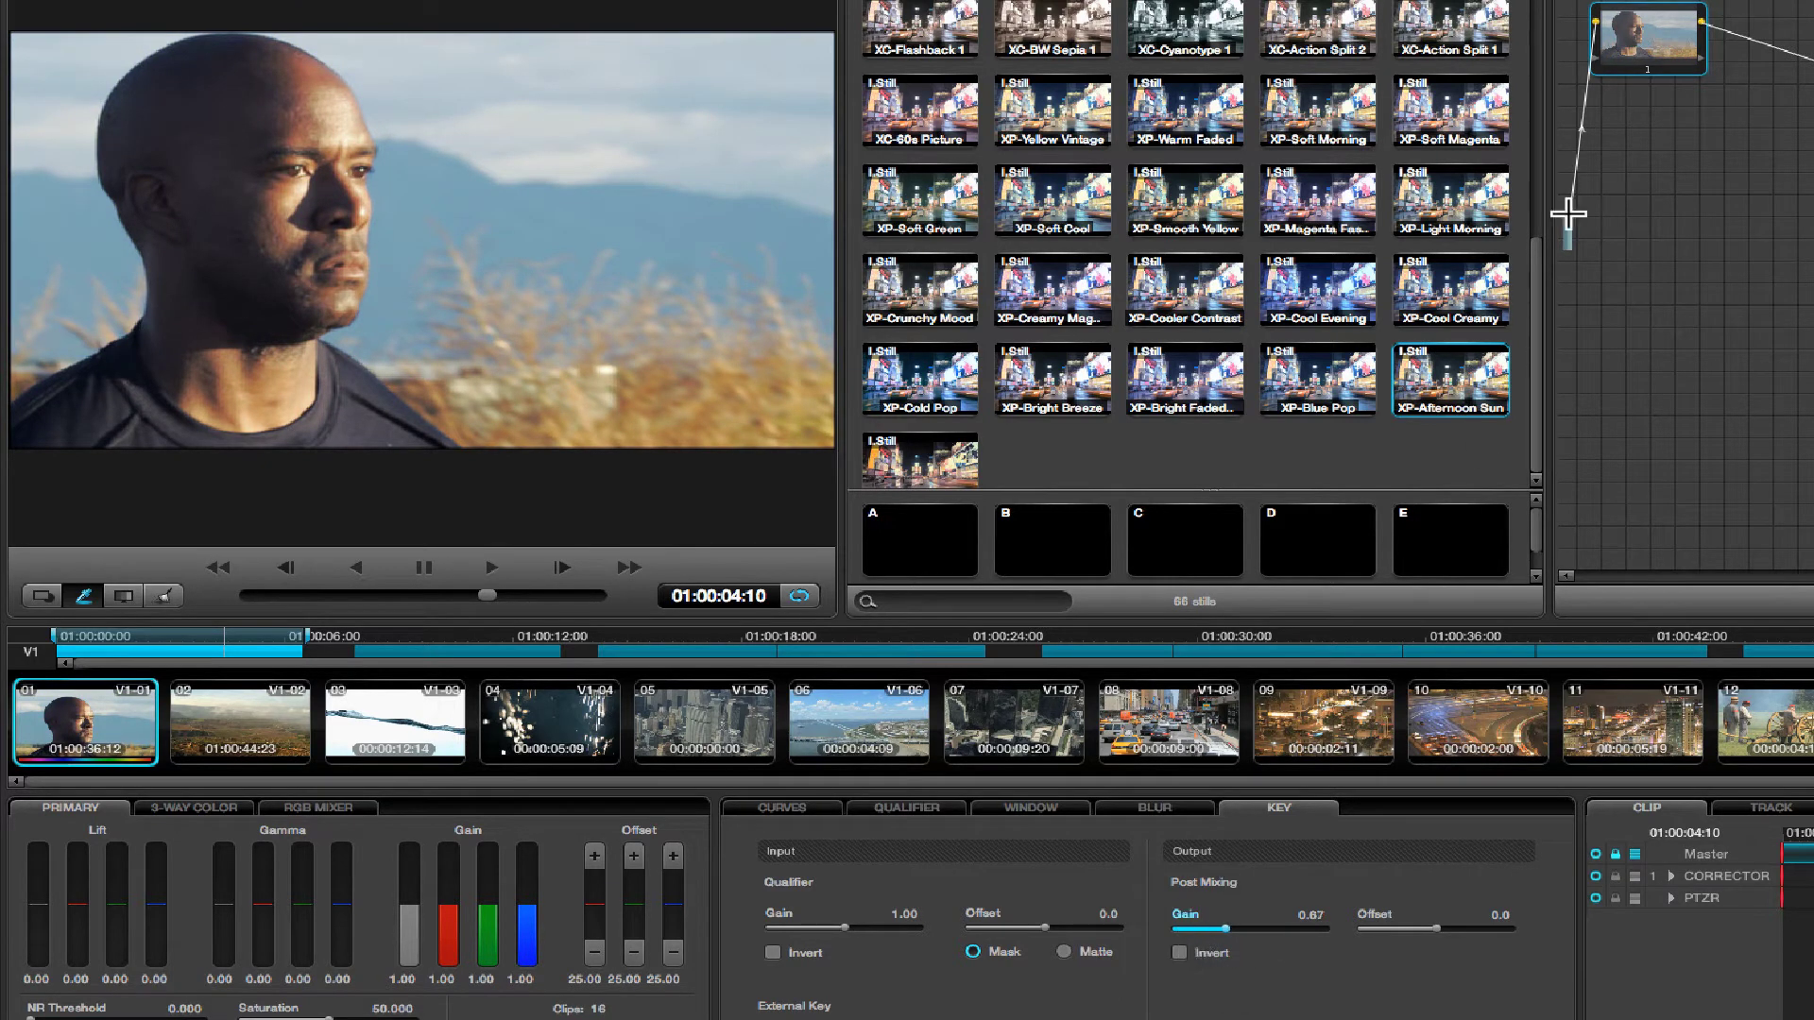
pyautogui.click(1630, 69)
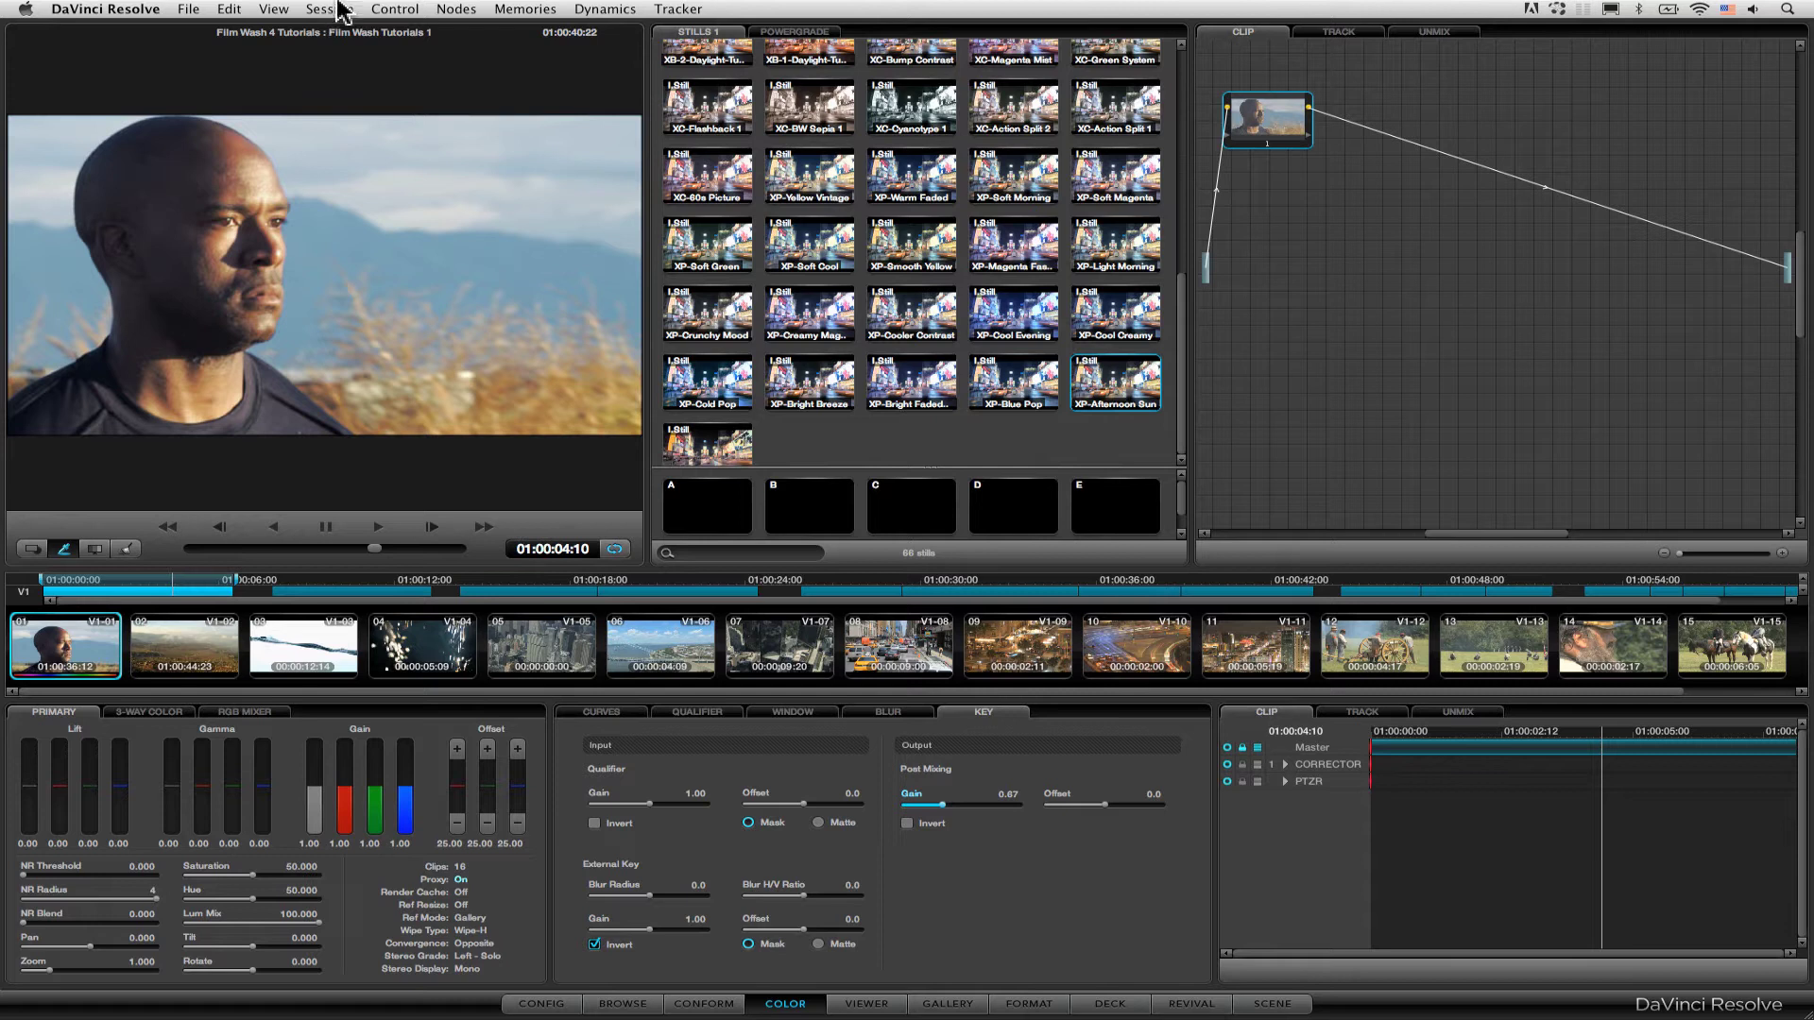
# - Reapply the XP-Afternoon Sun grade to the portrait clip
pyautogui.click(337, 10)
pyautogui.click(337, 9)
pyautogui.click(338, 9)
pyautogui.click(959, 283)
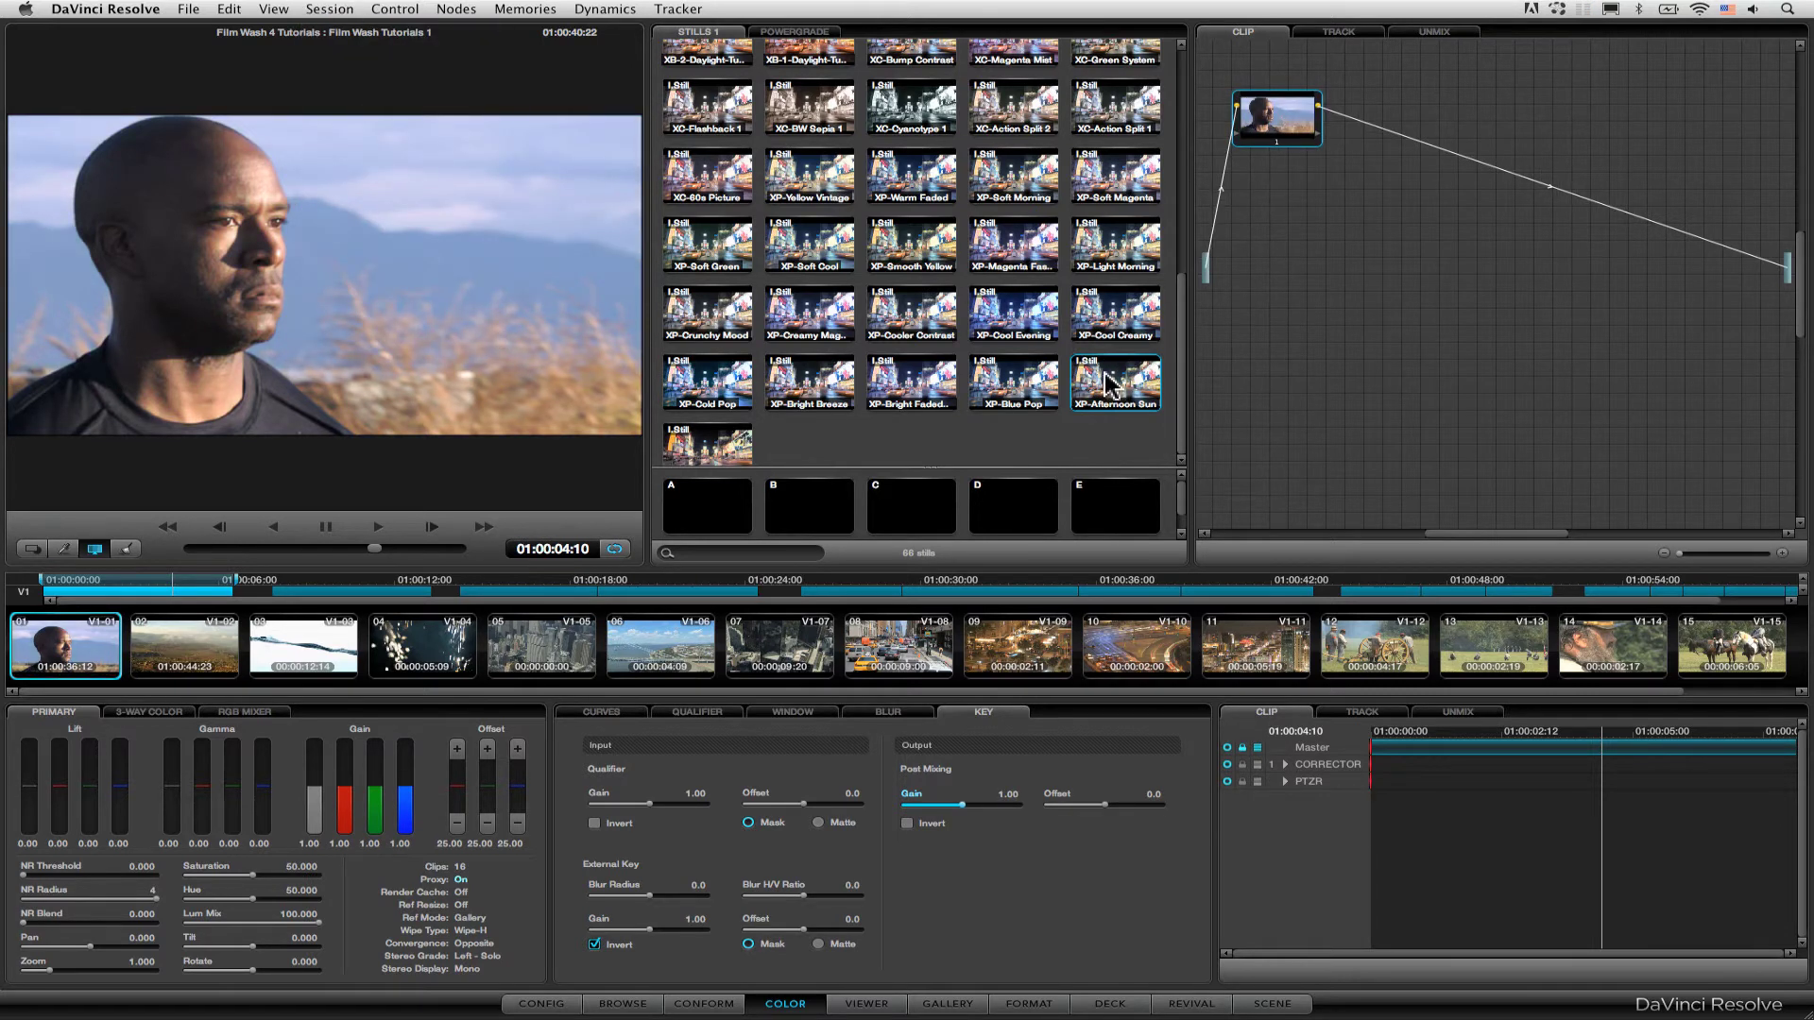
pyautogui.rightClick(1113, 376)
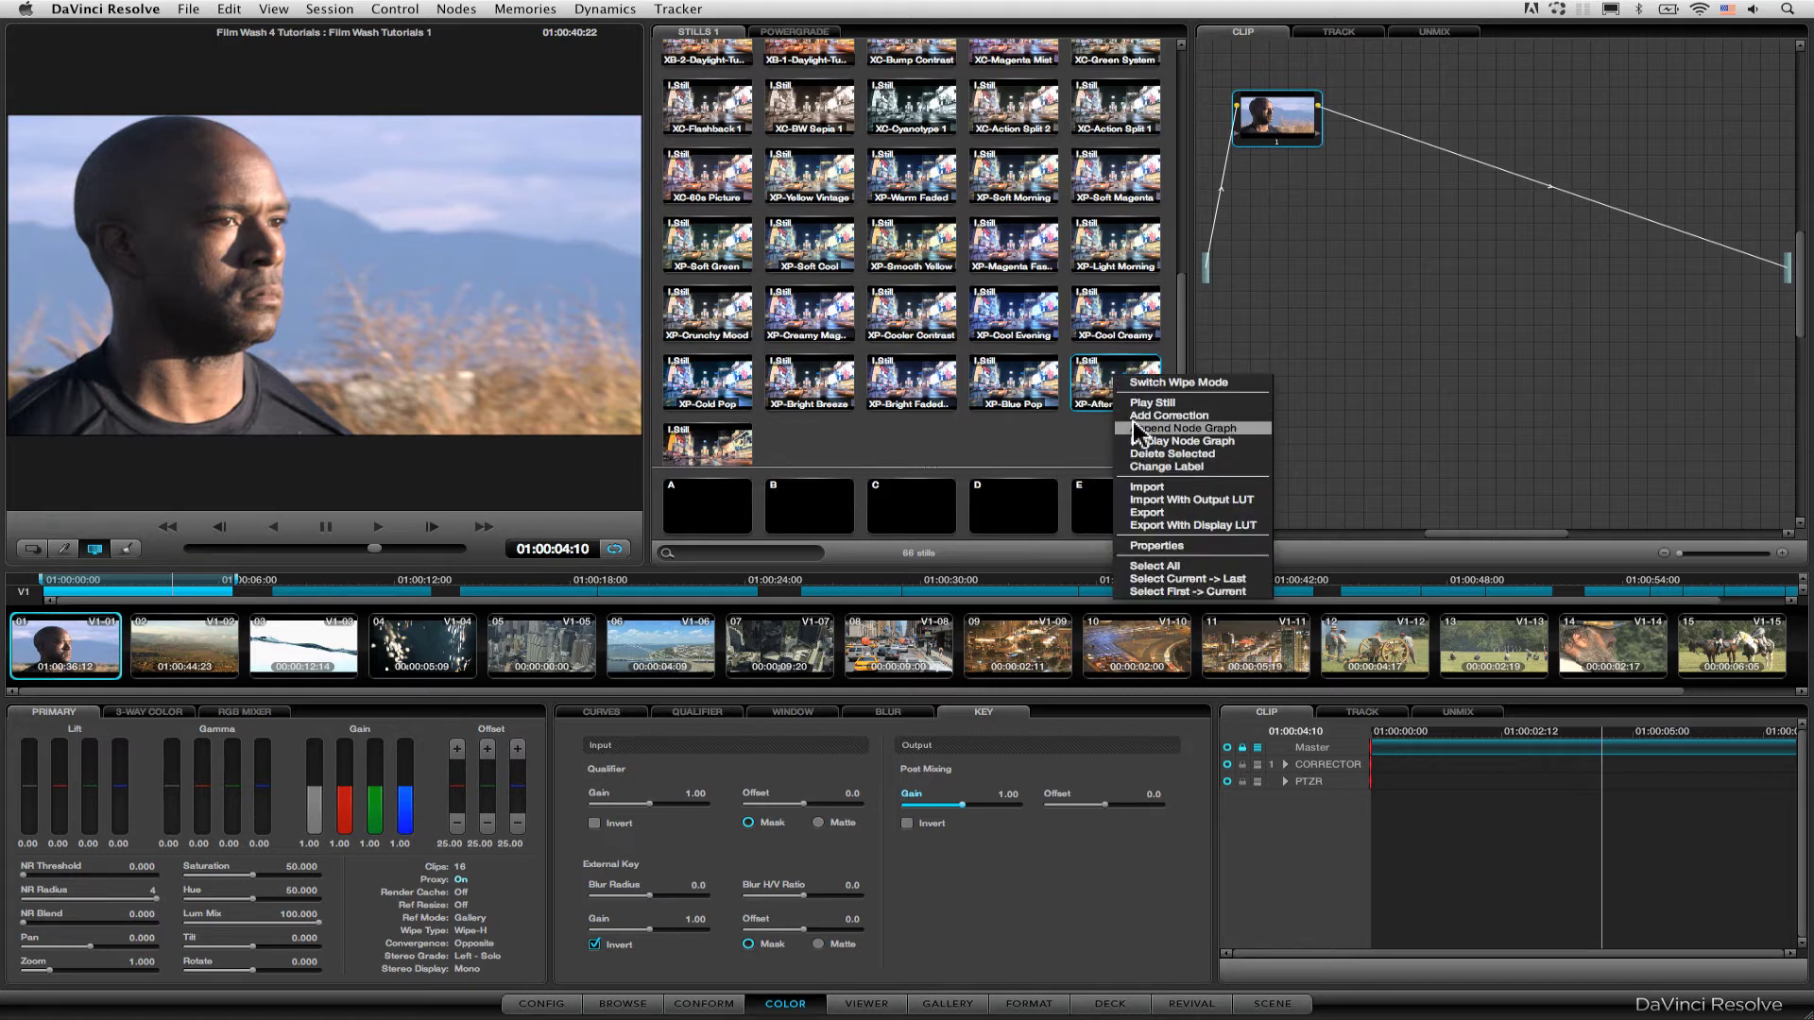
pyautogui.click(1148, 416)
pyautogui.rightClick(1208, 407)
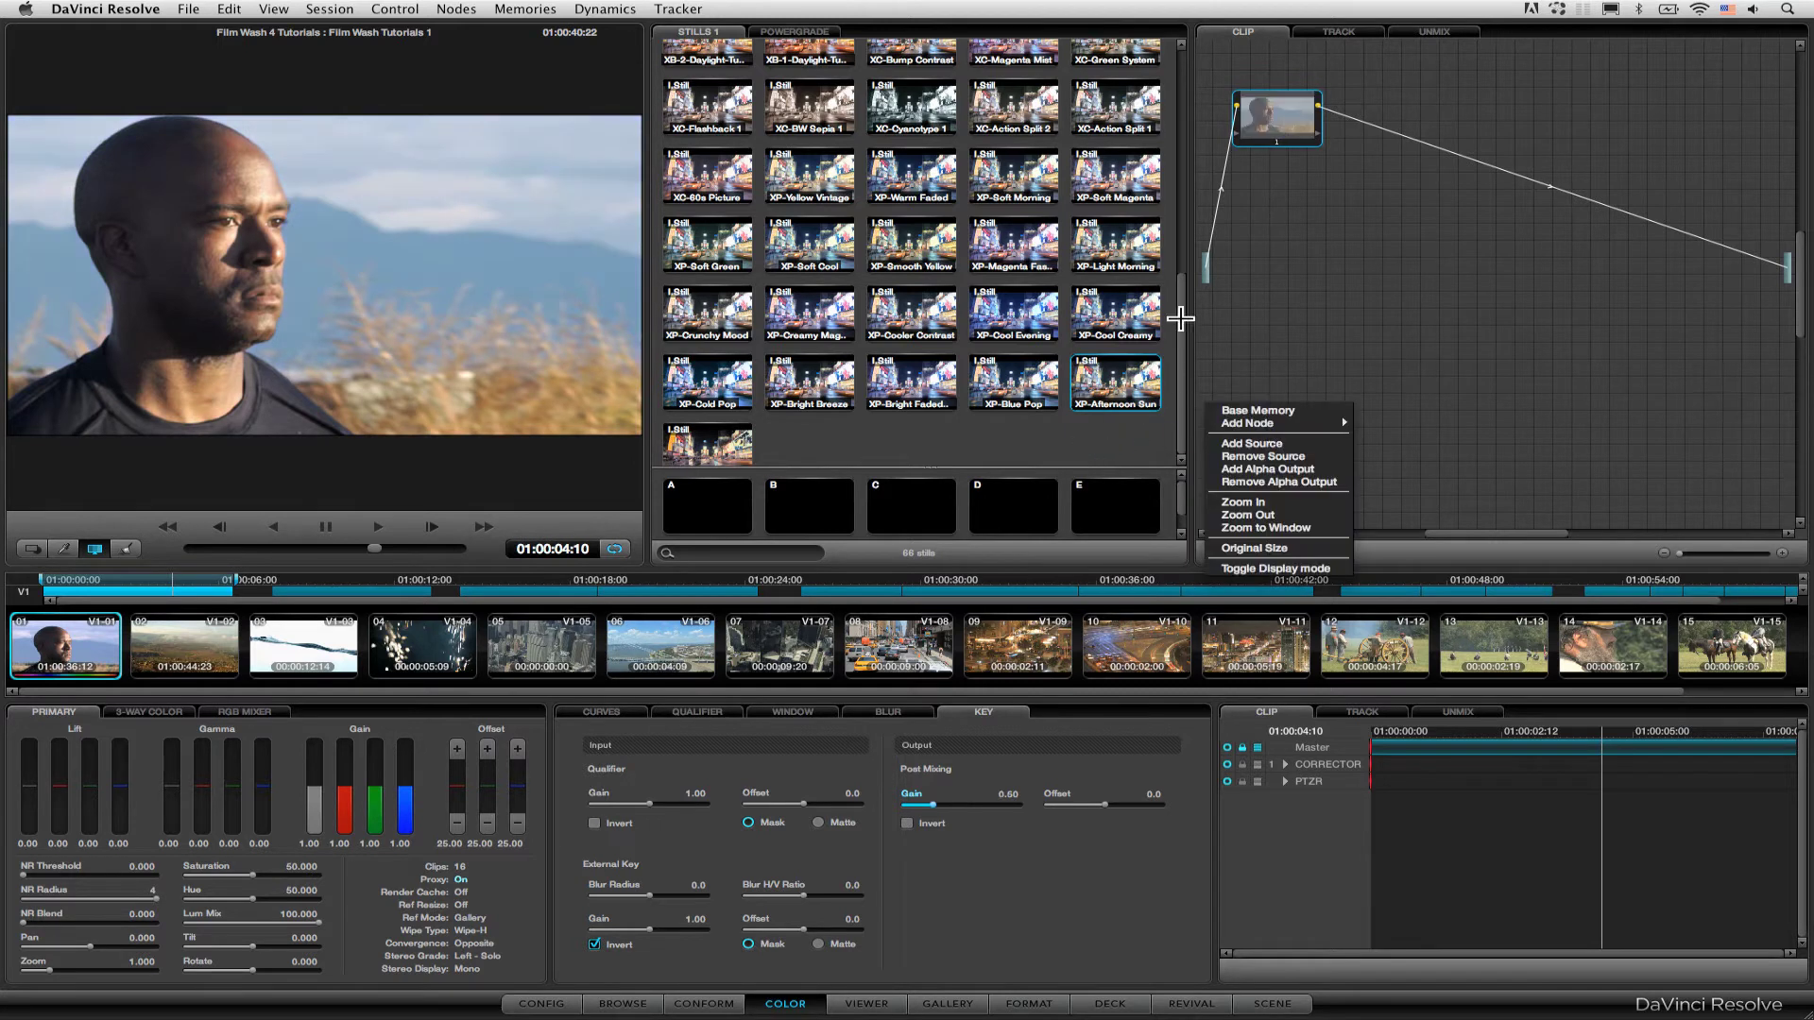
pyautogui.click(1287, 153)
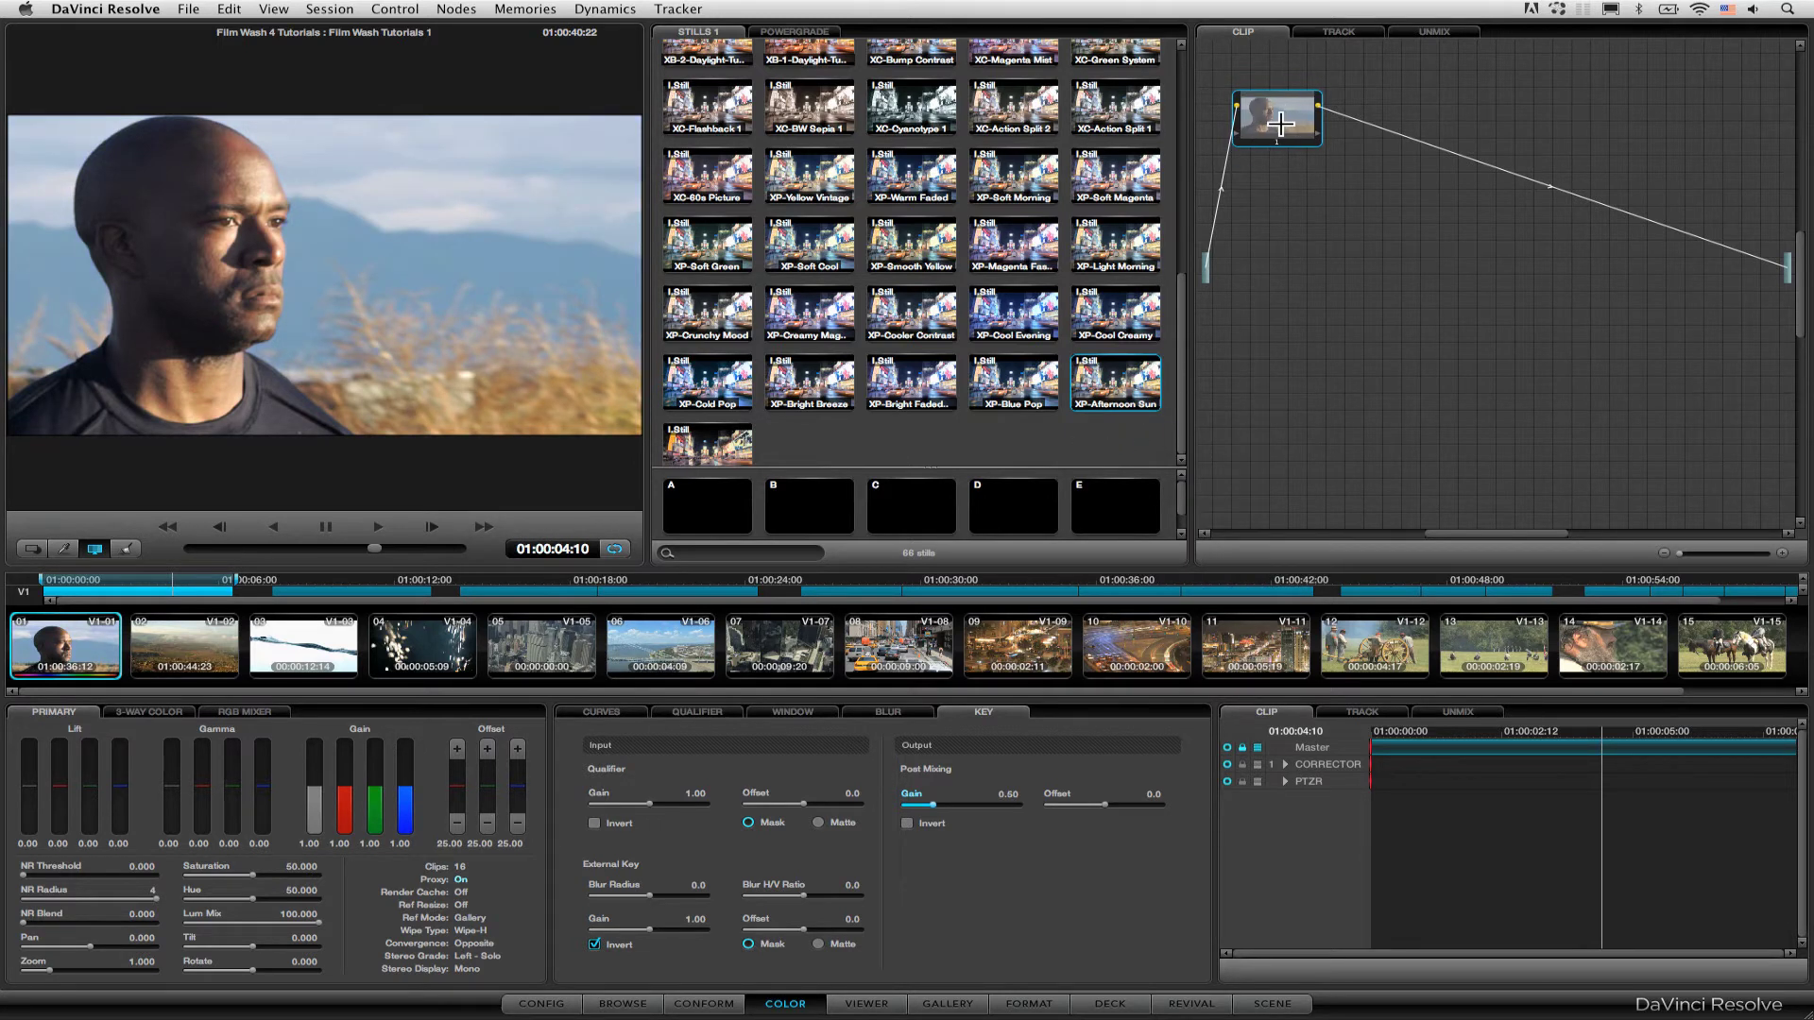
# - Try XP-Cool Contrast and XP-Soft Cool, then add a Kodak Gold grade as a second node
pyautogui.rightClick(904, 323)
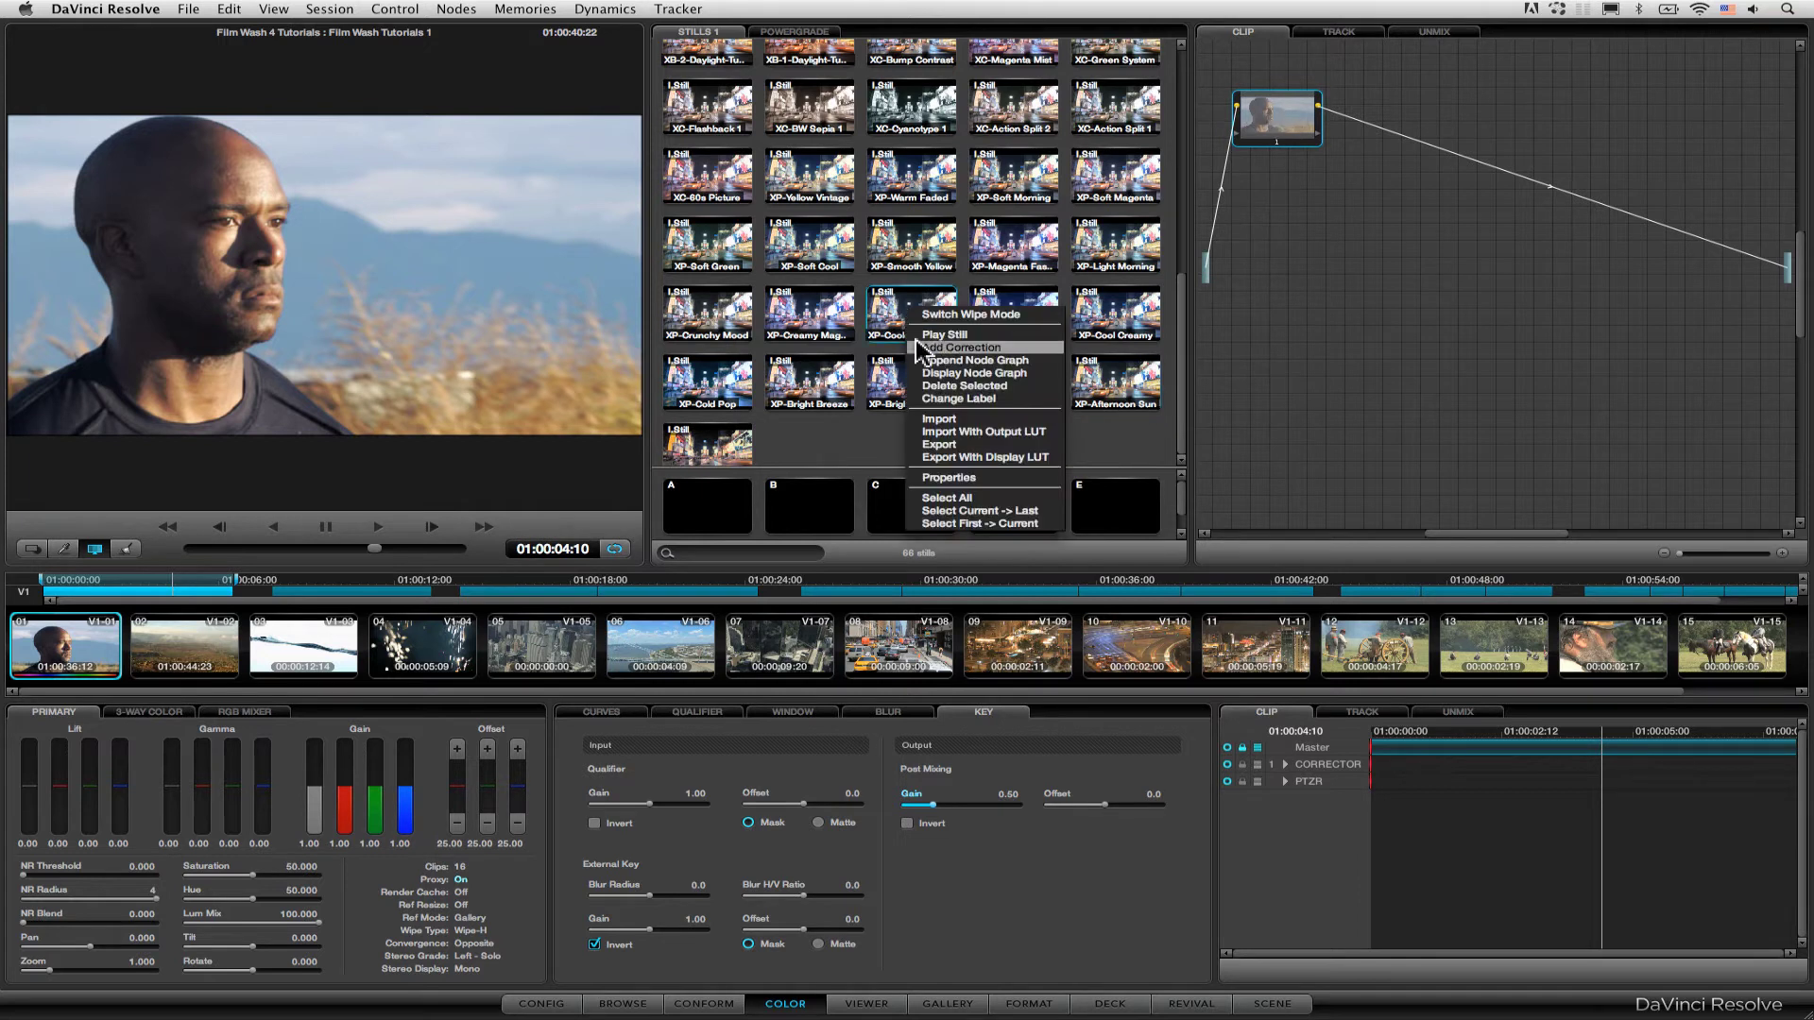
pyautogui.click(928, 348)
pyautogui.rightClick(826, 243)
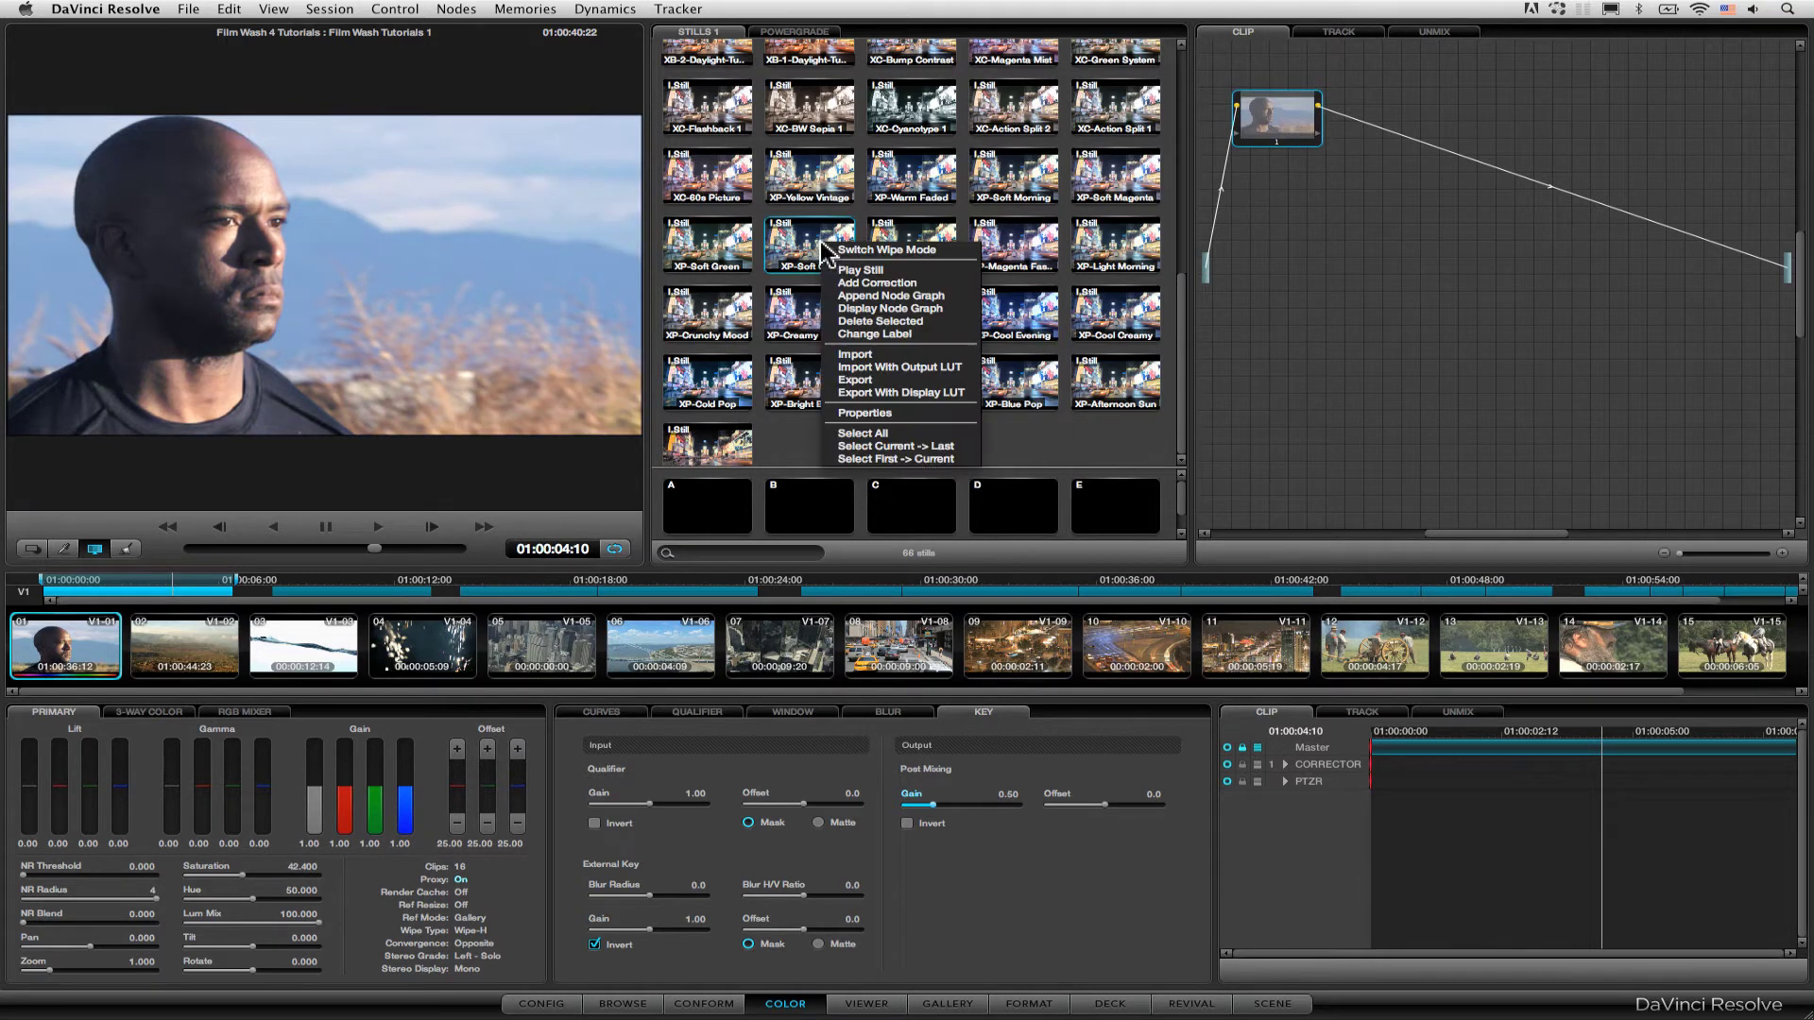
pyautogui.click(850, 283)
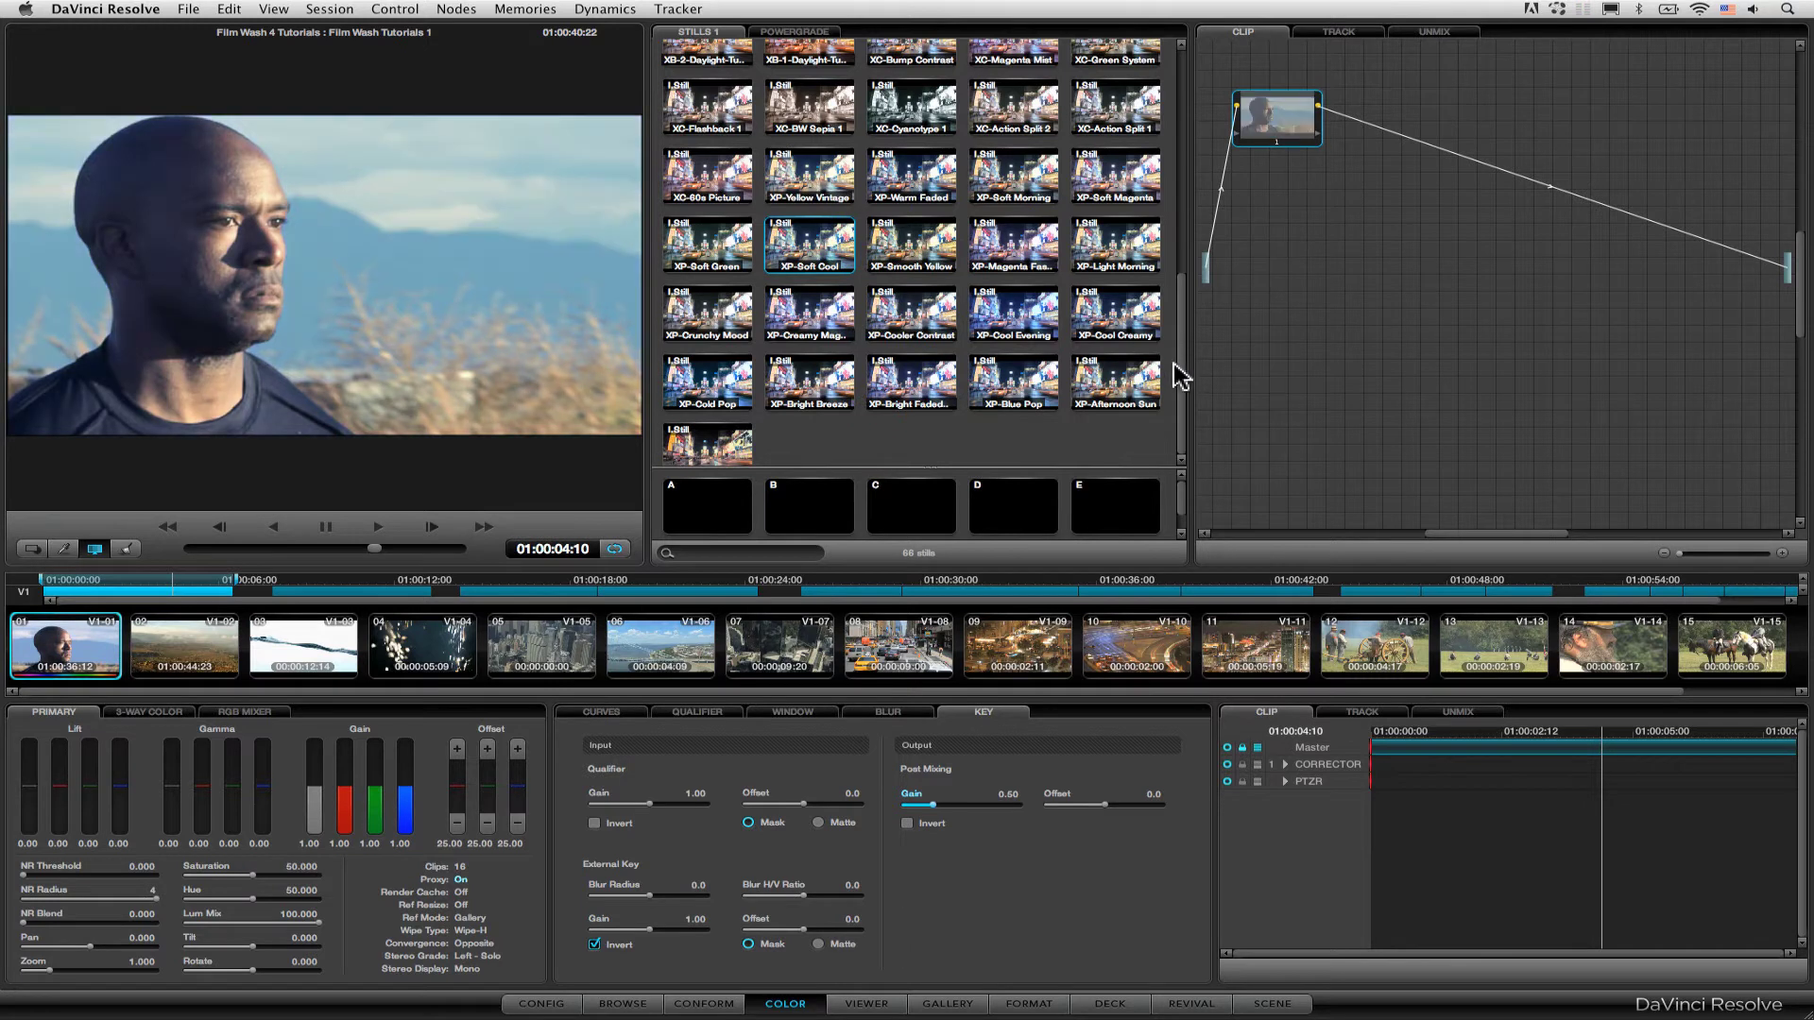
pyautogui.scroll(6, 1180, 369)
pyautogui.rightClick(1101, 118)
pyautogui.click(1184, 159)
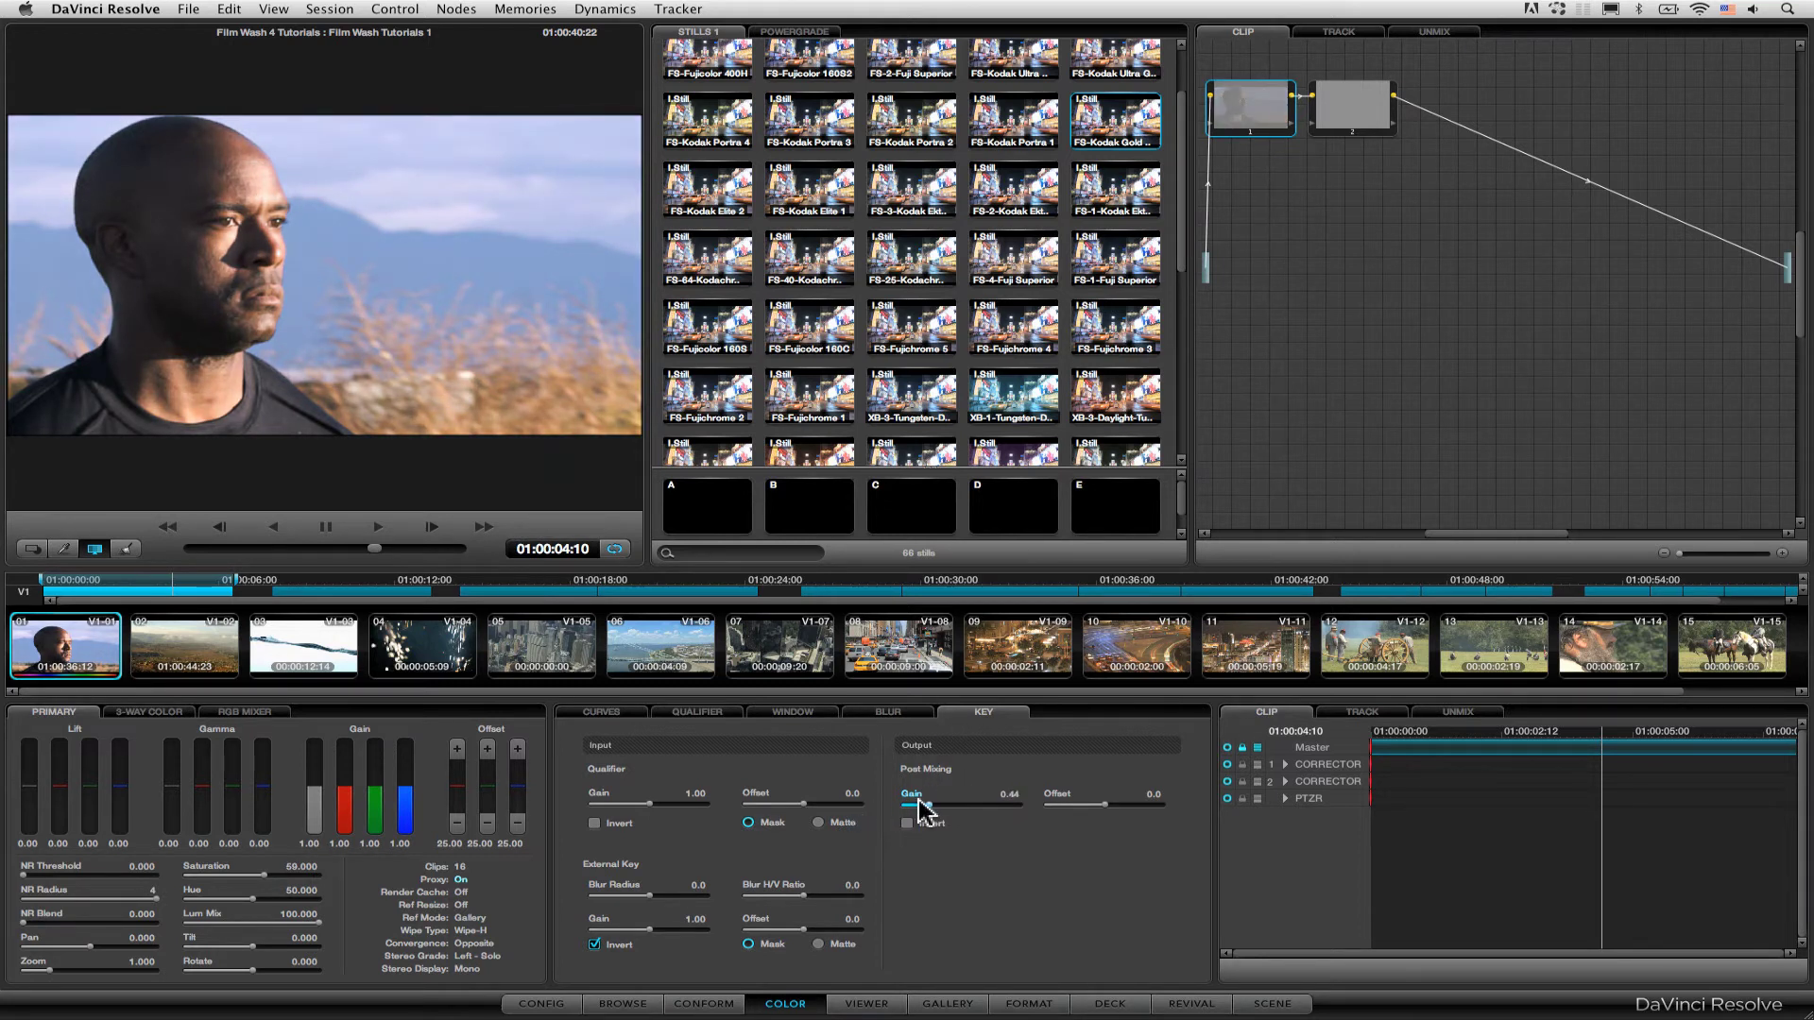
# - Adjust the second look's key mix strength, settling at 0.17
pyautogui.moveTo(922, 805)
pyautogui.mouseDown()
pyautogui.moveTo(1051, 824)
pyautogui.moveTo(954, 831)
pyautogui.moveTo(992, 822)
pyautogui.moveTo(935, 798)
pyautogui.mouseUp()
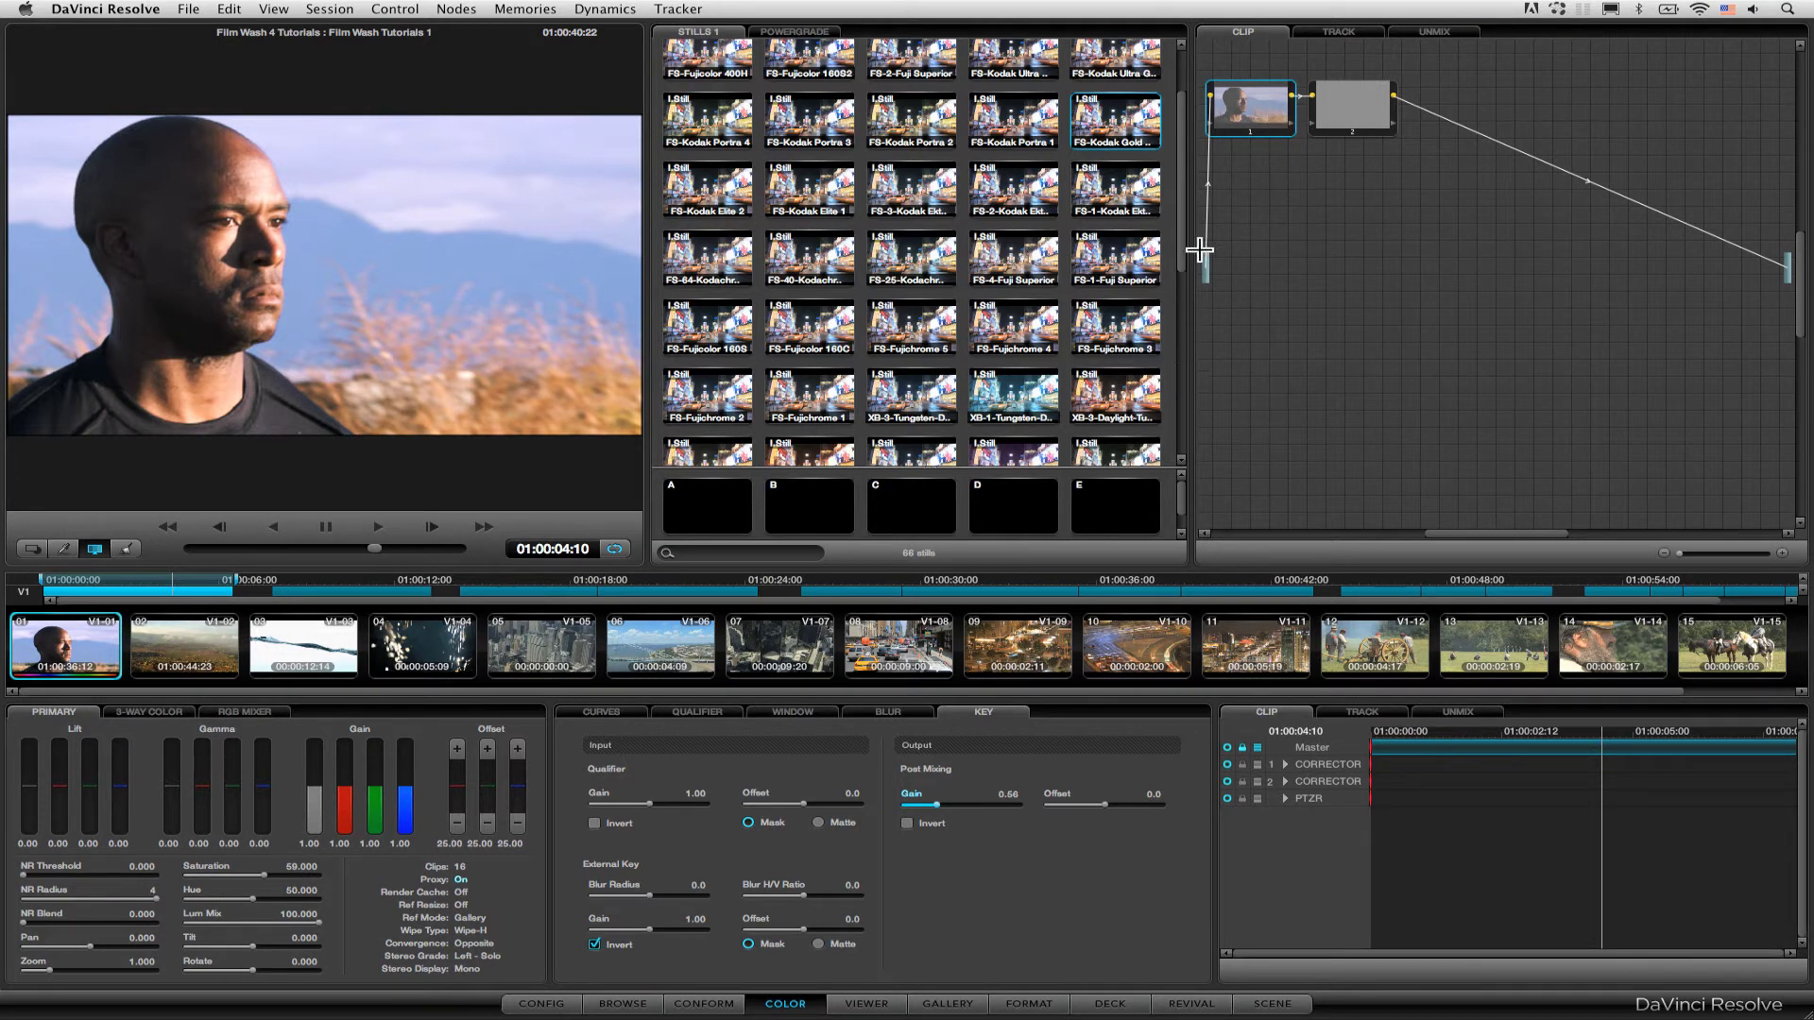
pyautogui.moveTo(1256, 93); pyautogui.dragTo(1263, 92)
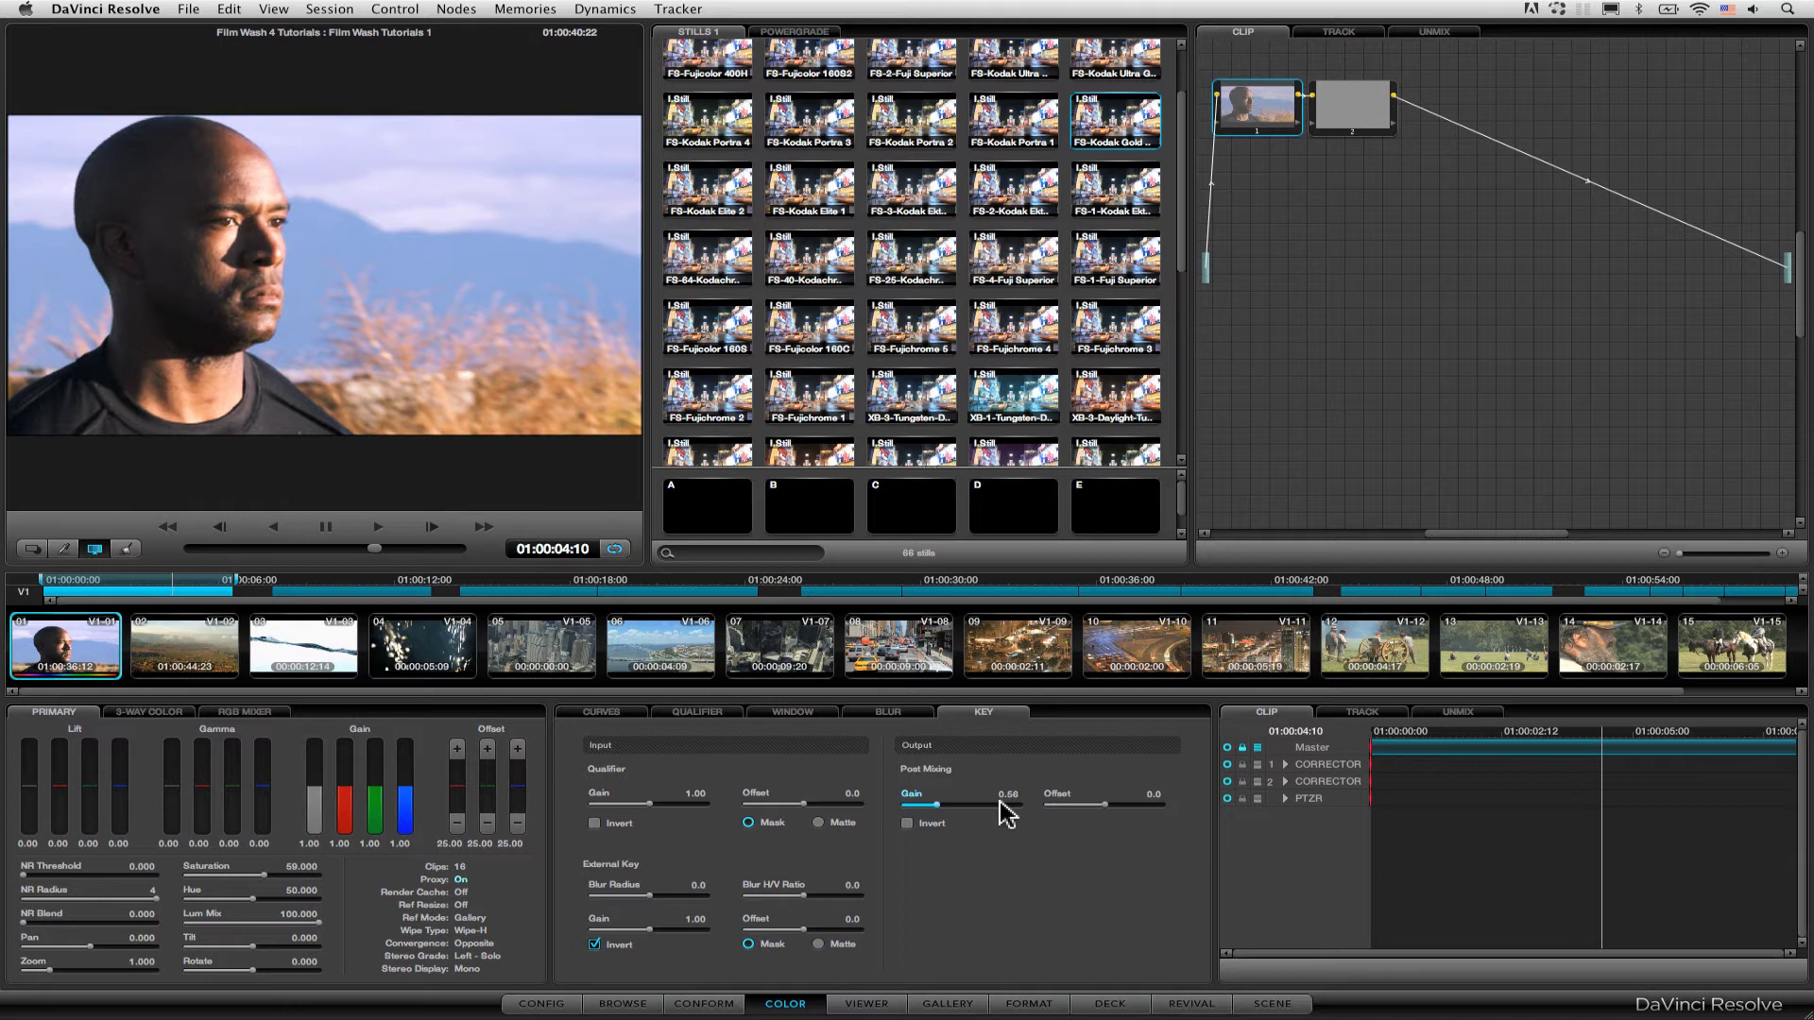
pyautogui.moveTo(1005, 811); pyautogui.dragTo(931, 804)
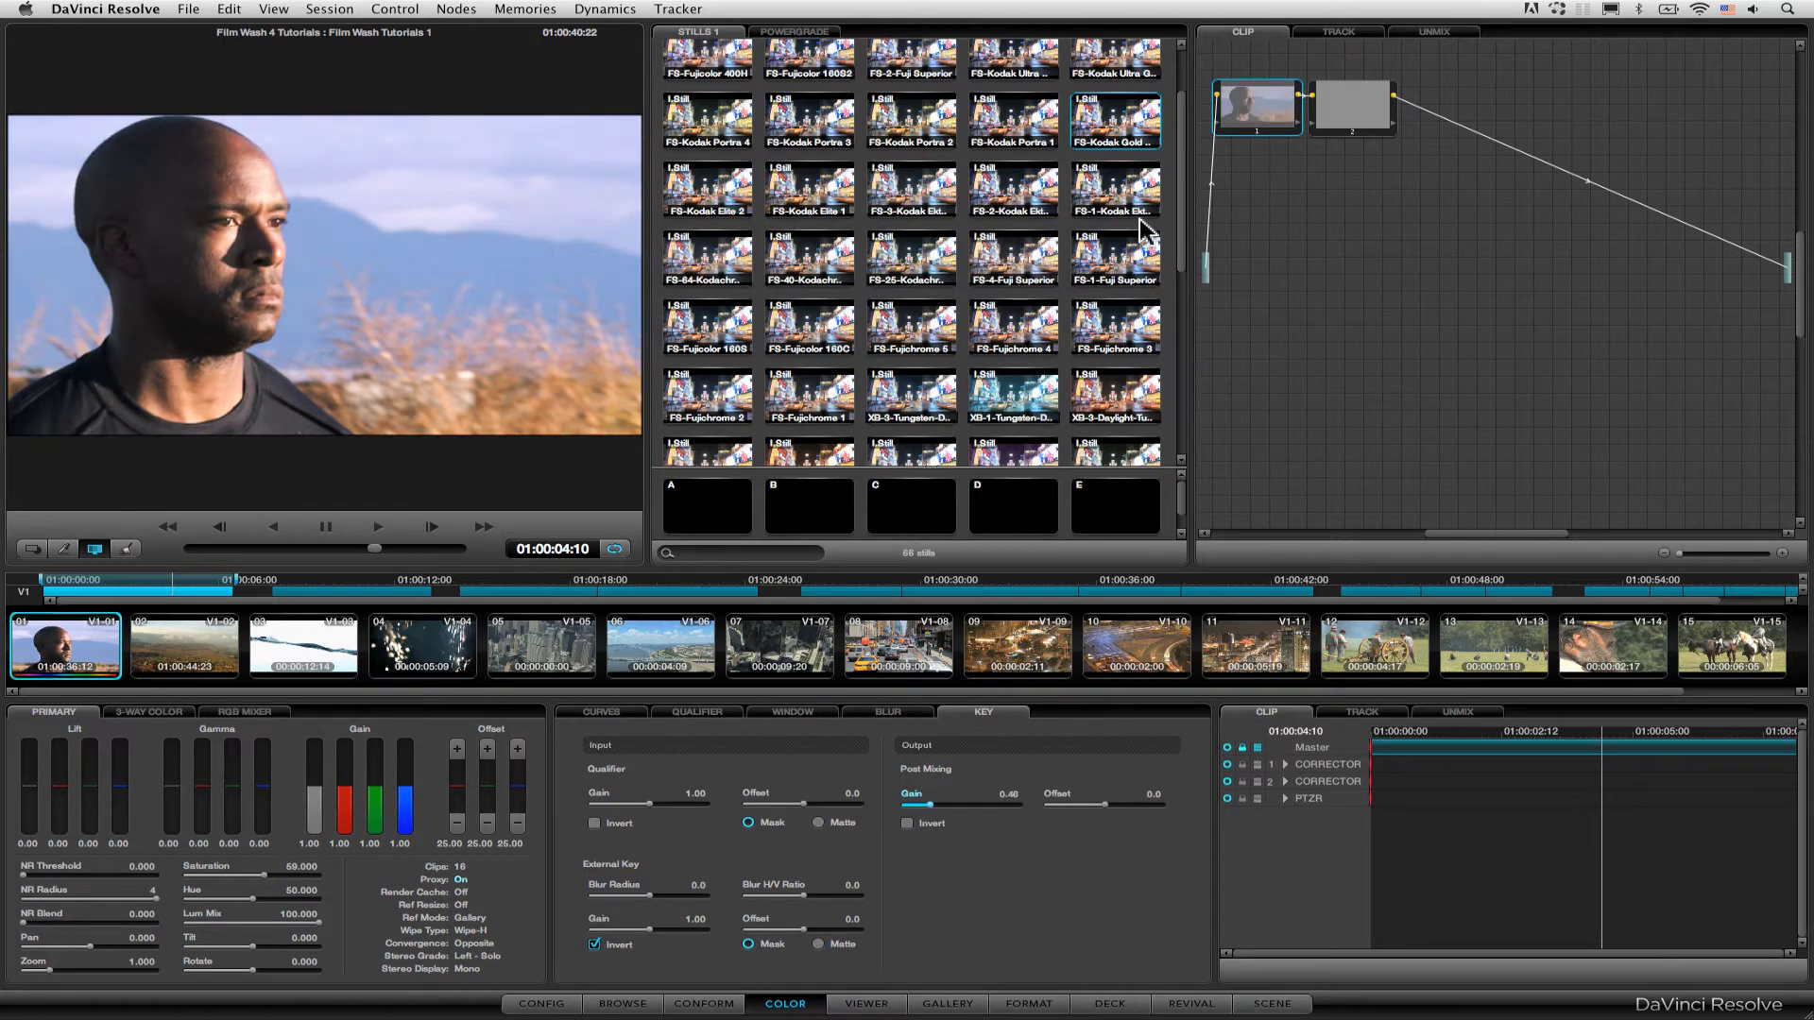
# - Apply XC-Warm Misty, then stack FS-3-Fuji Superior through a layer mixer
pyautogui.scroll(2, 1176, 260)
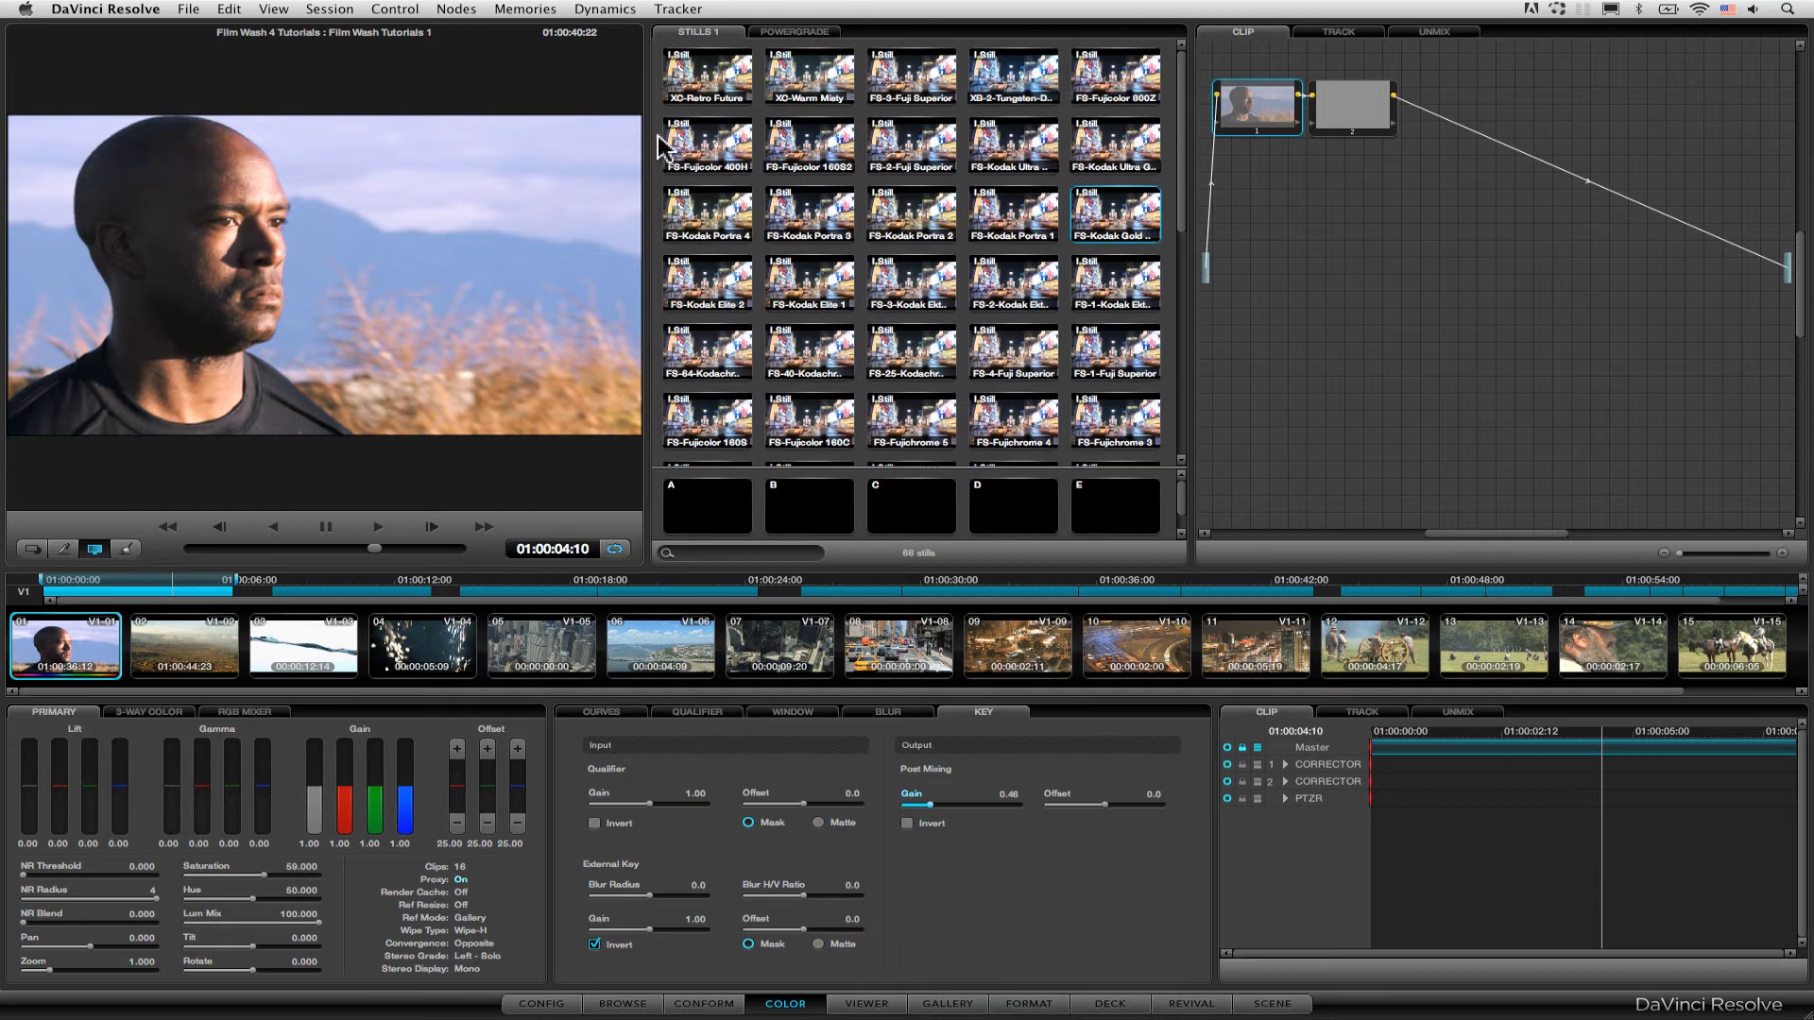
pyautogui.middleClick(809, 80)
pyautogui.rightClick(935, 95)
pyautogui.click(968, 142)
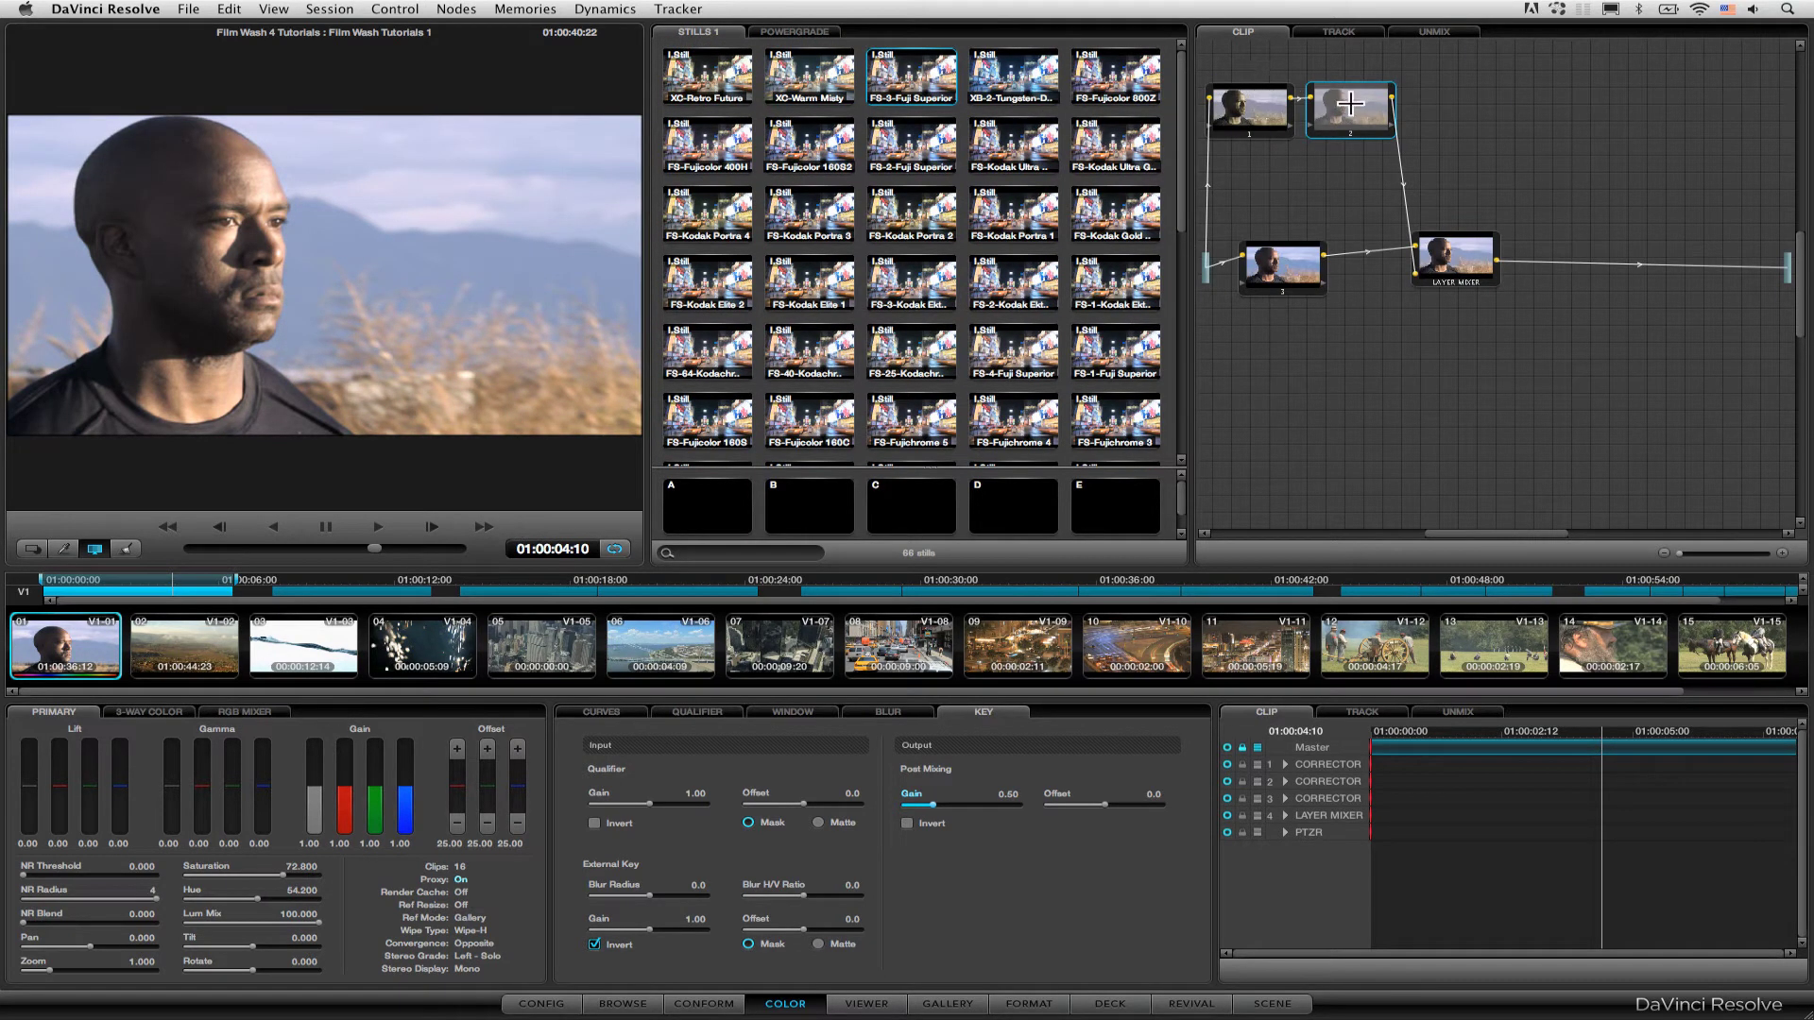
# - Reposition node 2 in the graph and adjust its post-mixing gain
pyautogui.moveTo(1341, 103); pyautogui.dragTo(1357, 105)
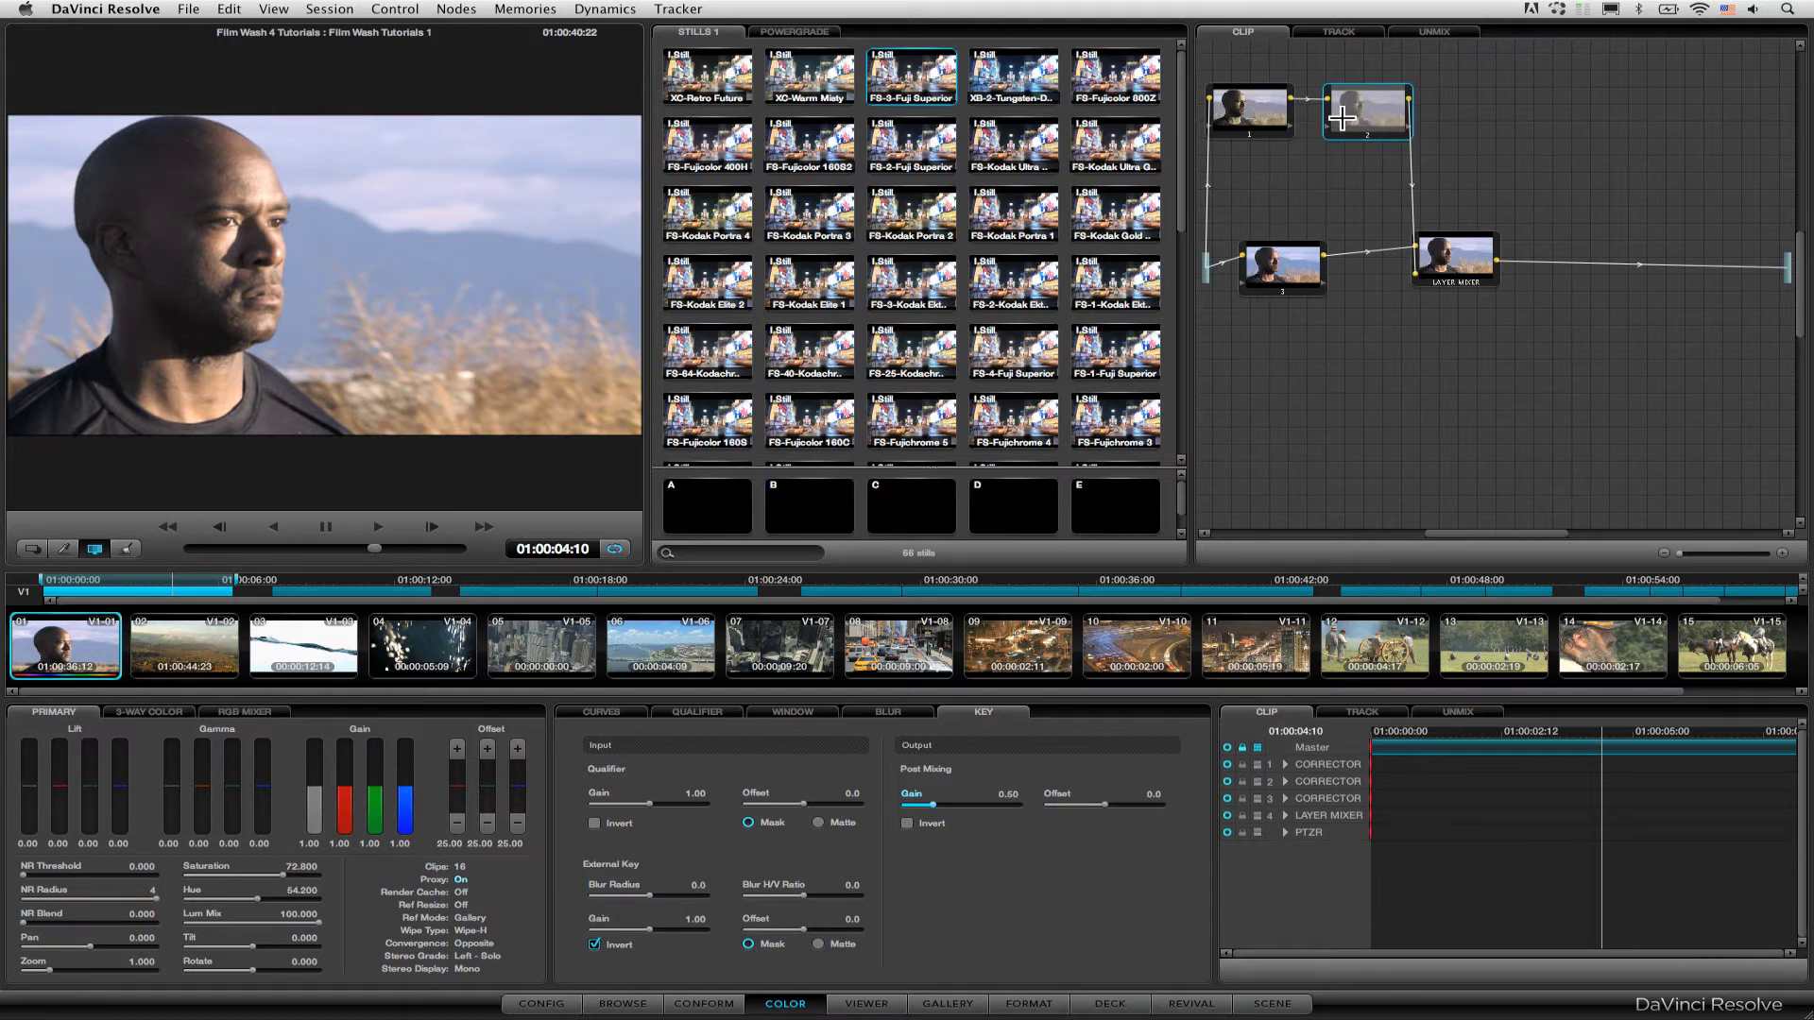
pyautogui.moveTo(1367, 106); pyautogui.dragTo(1368, 107)
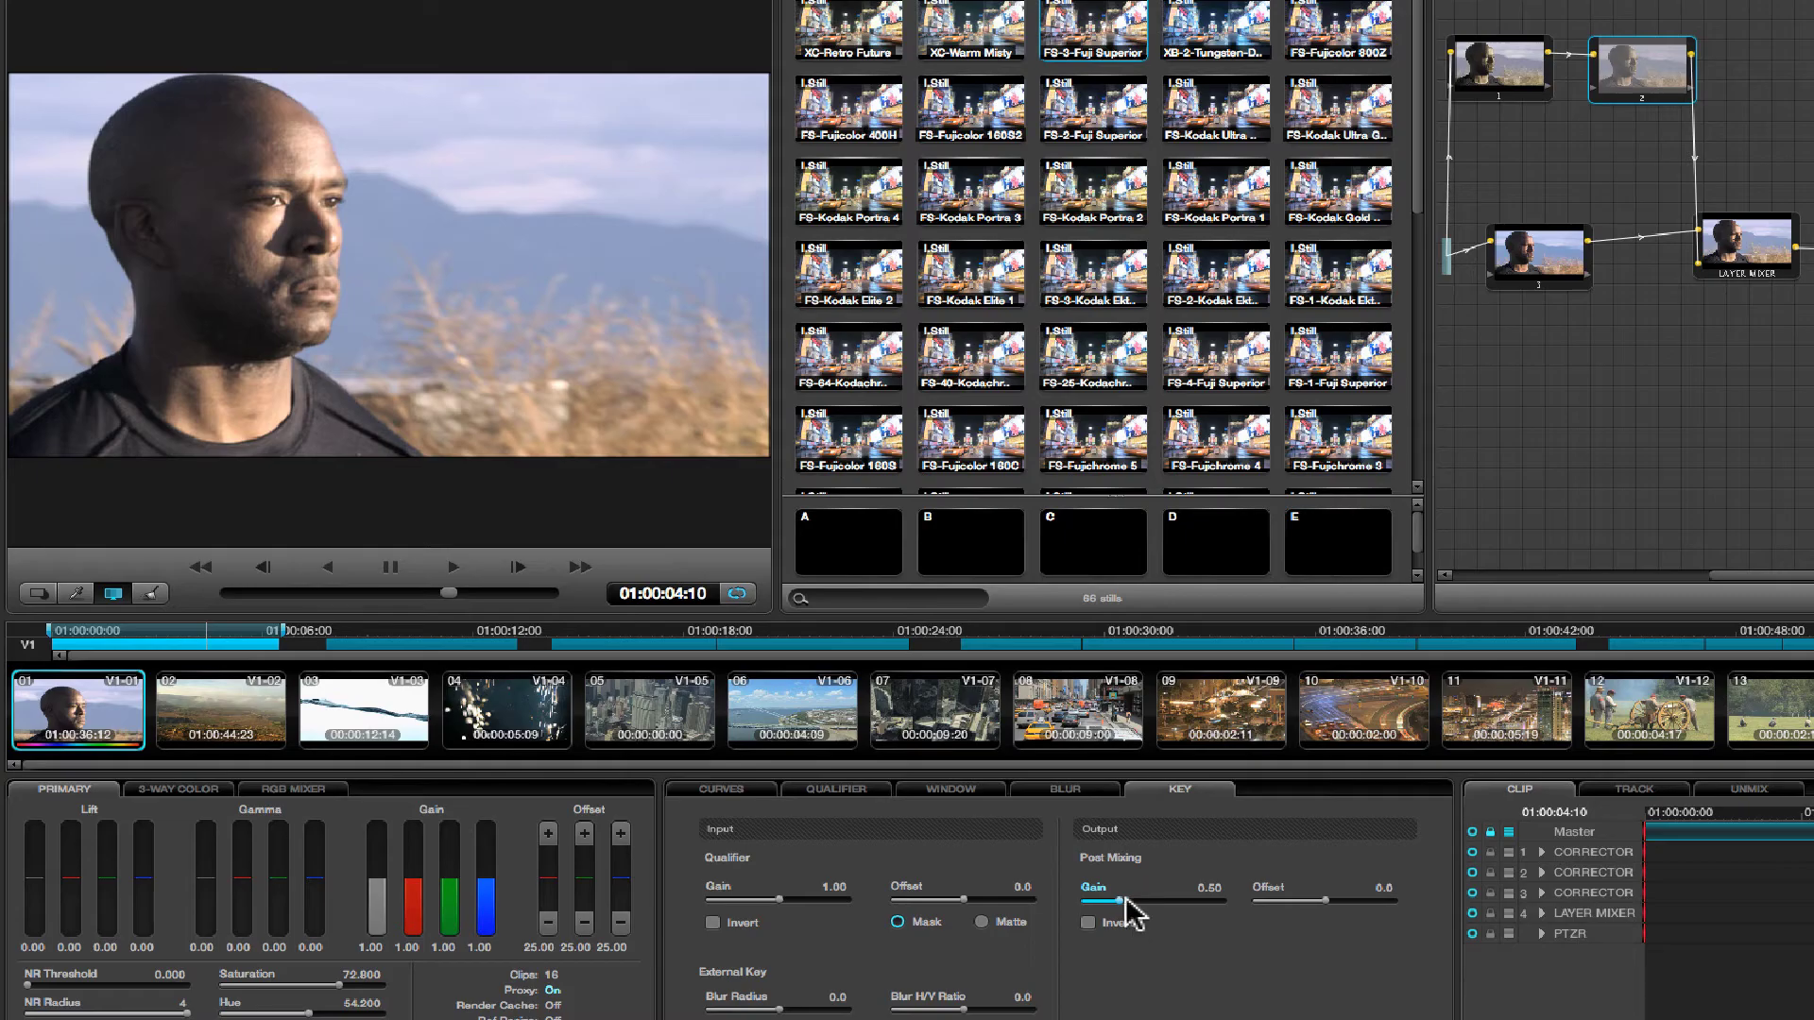
pyautogui.moveTo(1133, 911); pyautogui.dragTo(1238, 900)
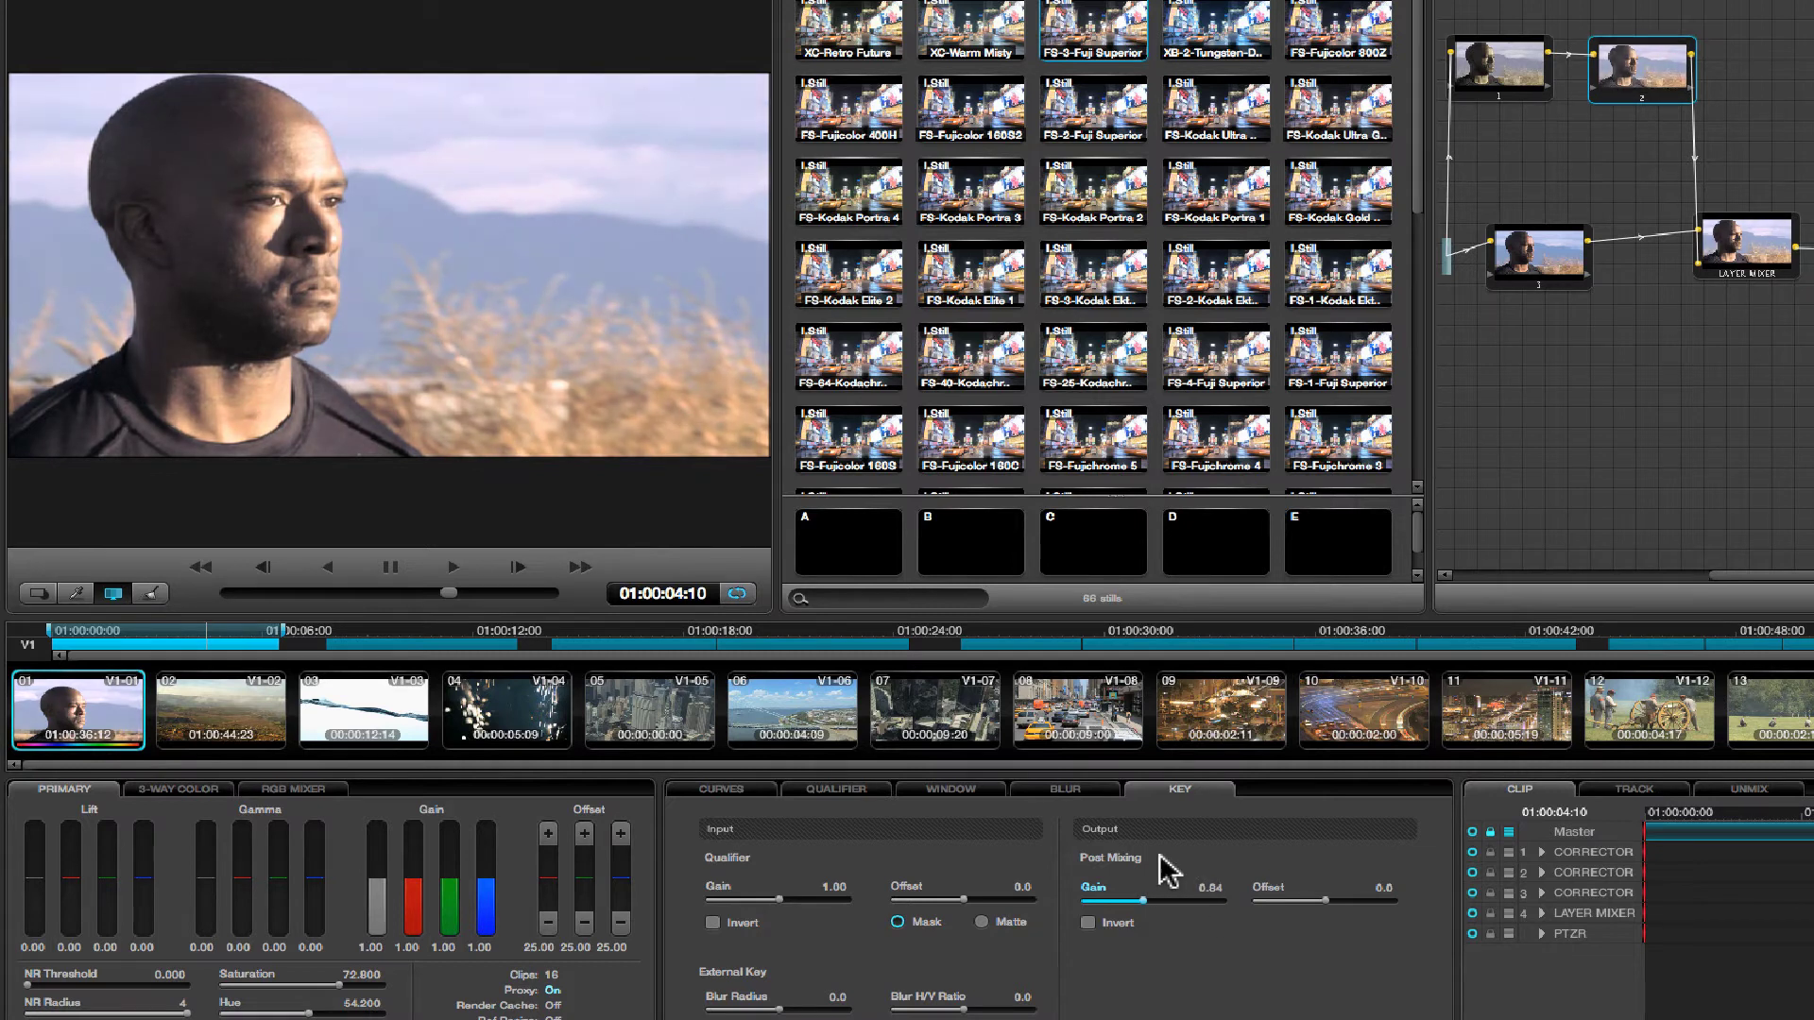
# - Apply a film still's grade, then the FS-2 Kodak grade, to the portrait
pyautogui.rightClick(718, 281)
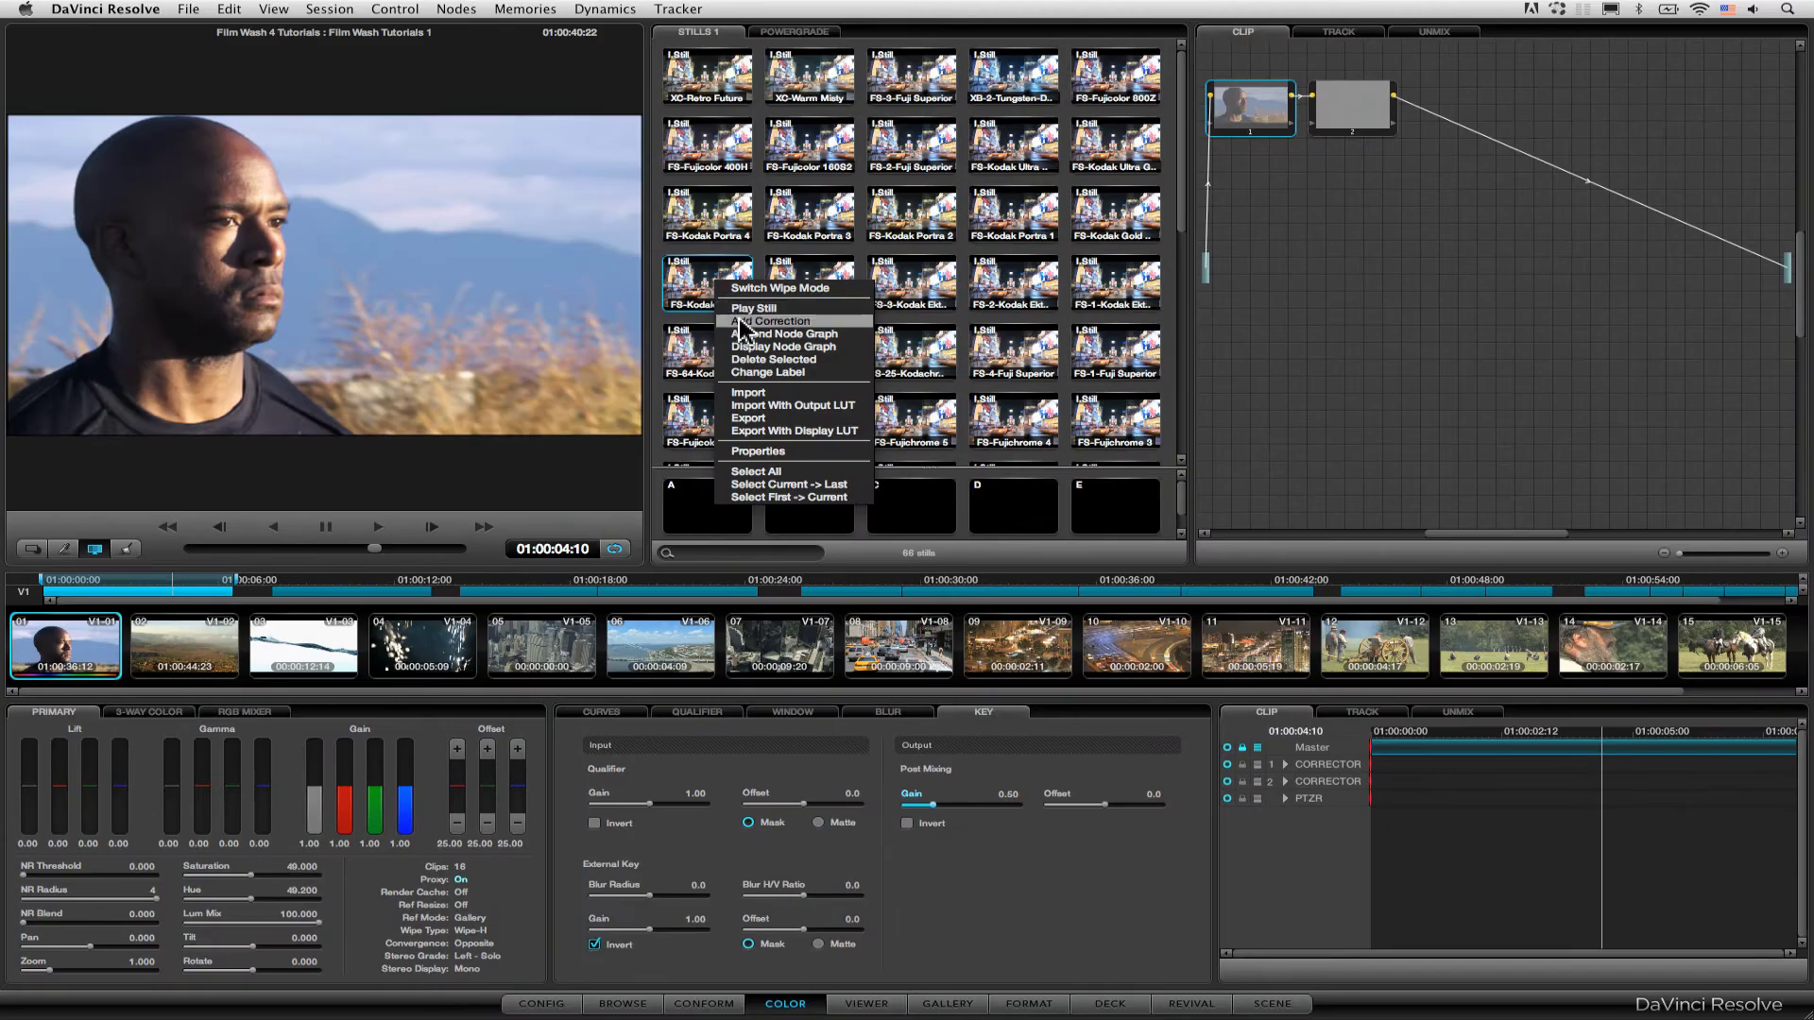
pyautogui.click(742, 321)
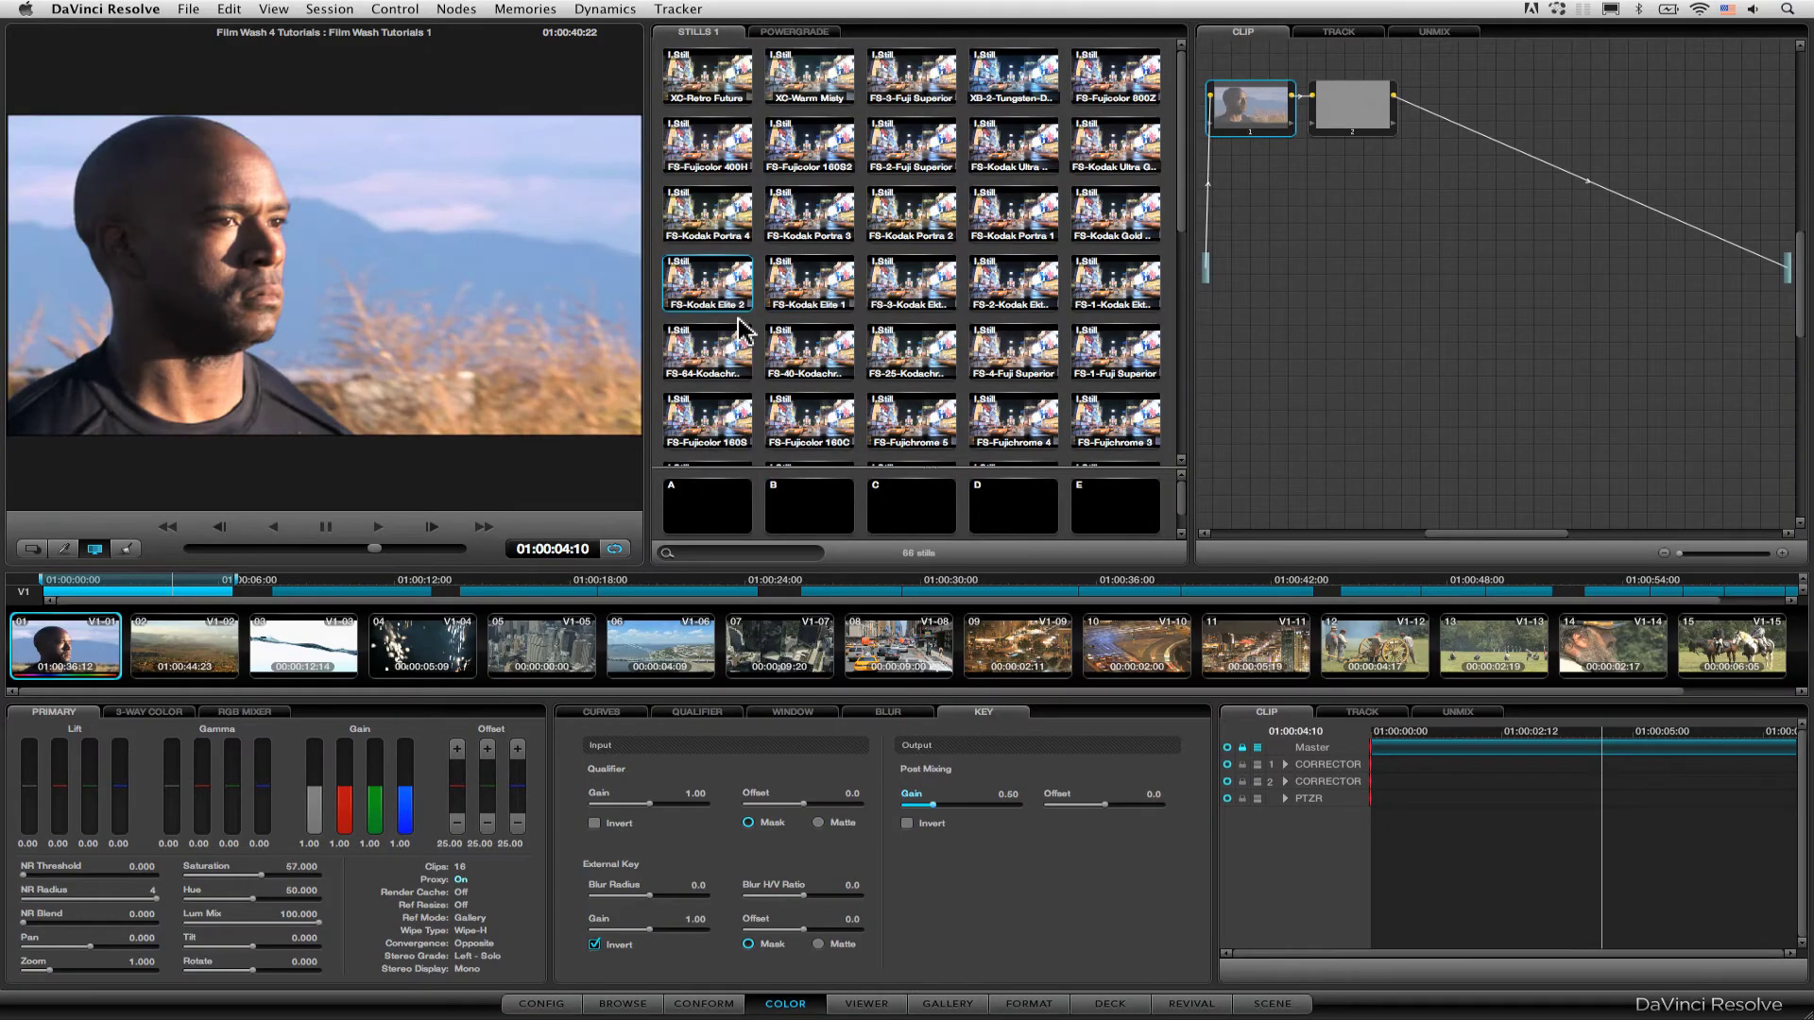
pyautogui.rightClick(1027, 281)
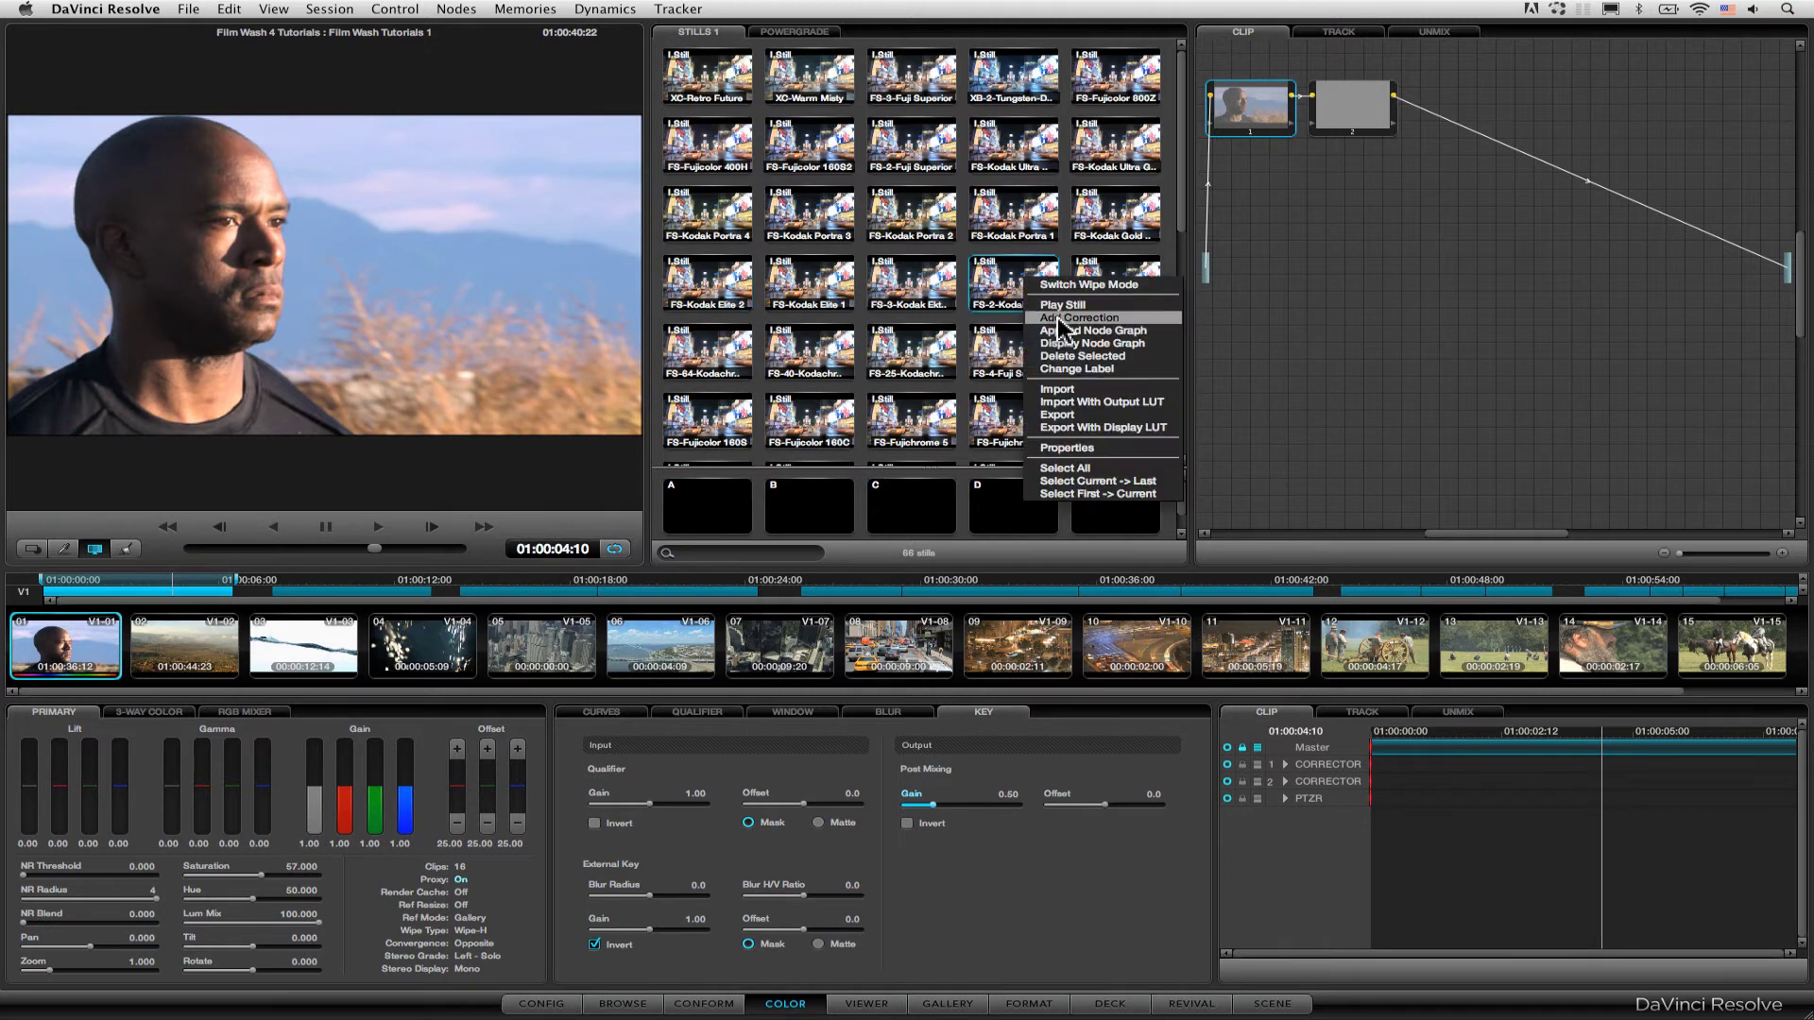
pyautogui.click(1060, 320)
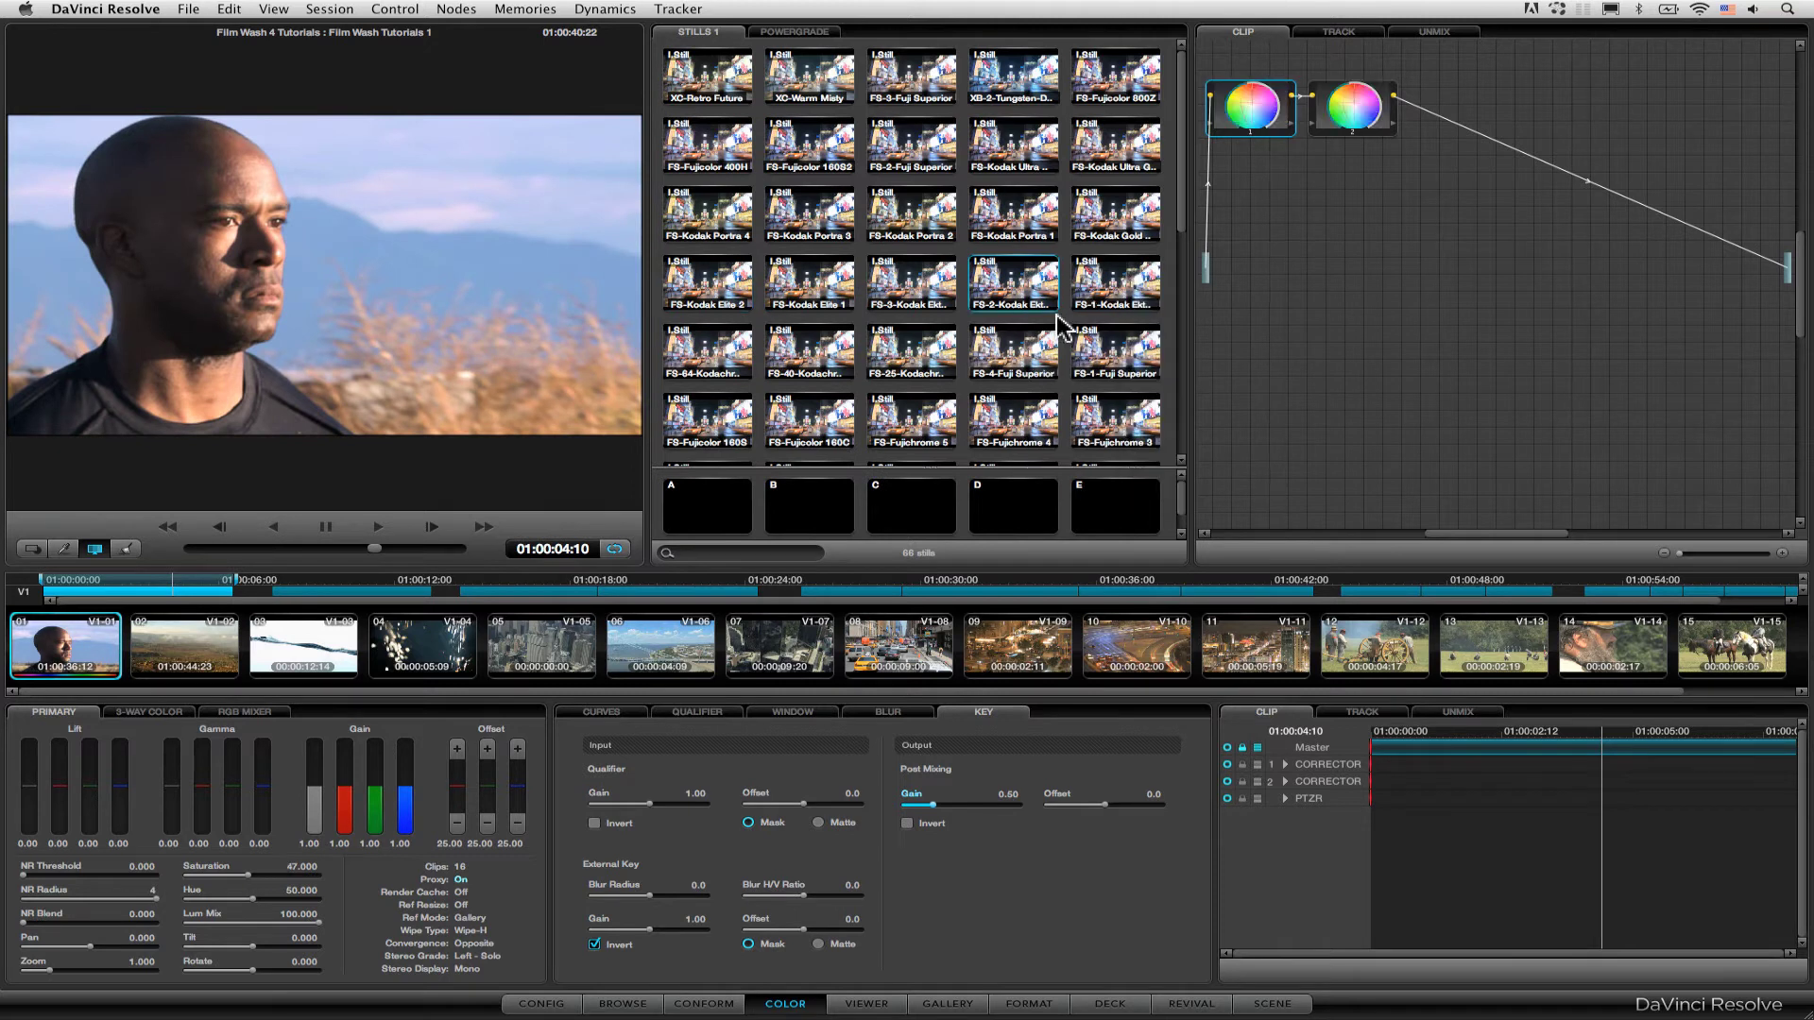
# - Stack FS-1 and FS-4 Fuji Superior in parallel, then try FS-25 Kodachrome
pyautogui.rightClick(1116, 360)
pyautogui.click(1148, 401)
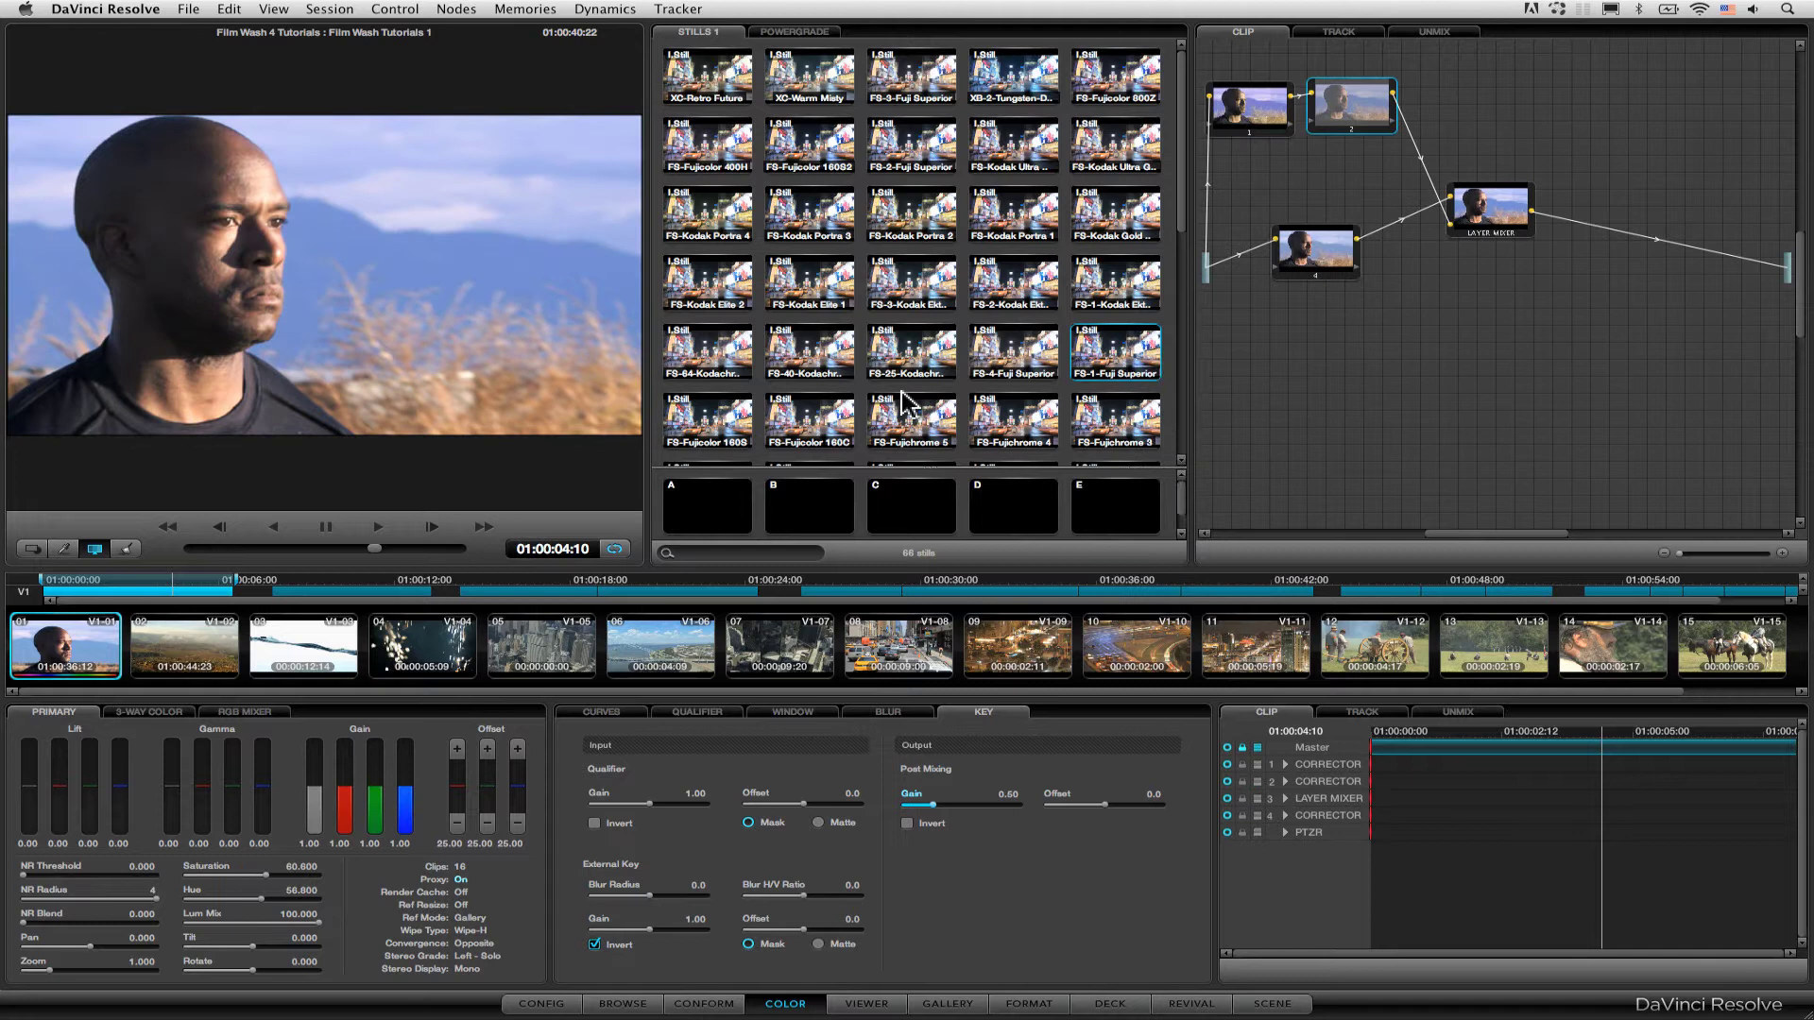
pyautogui.rightClick(996, 346)
pyautogui.click(1025, 401)
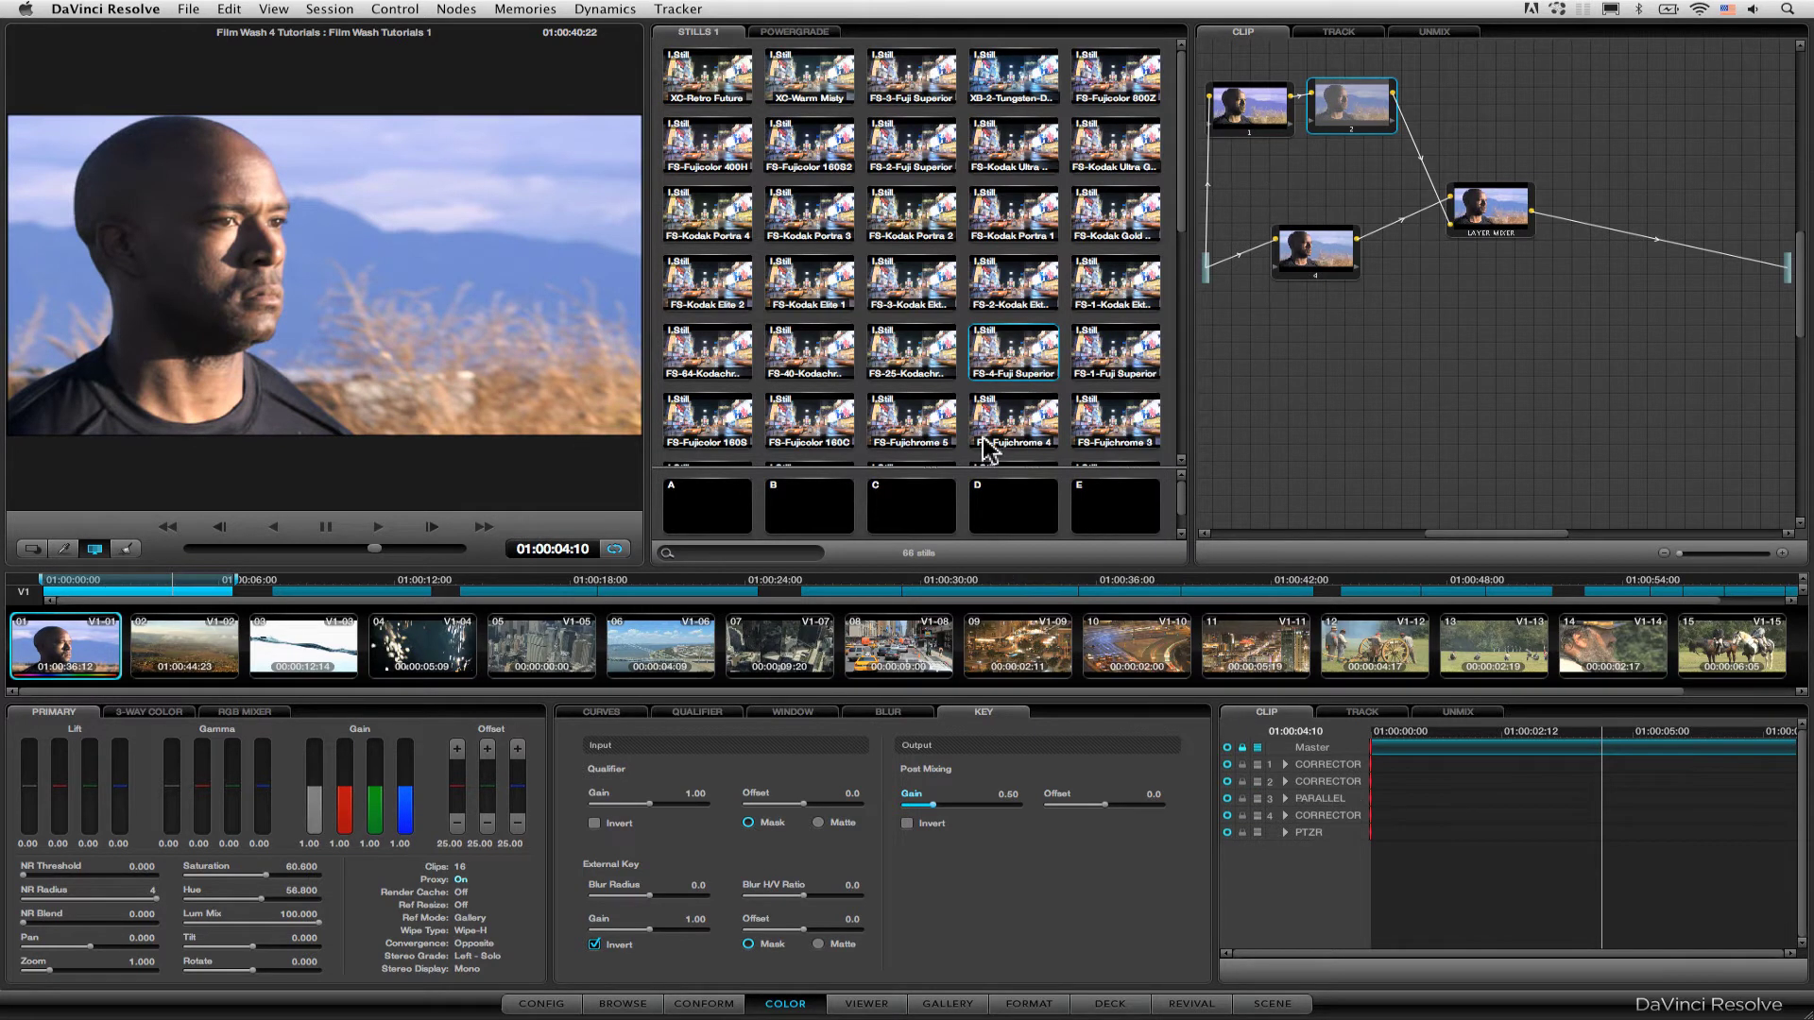
pyautogui.rightClick(935, 347)
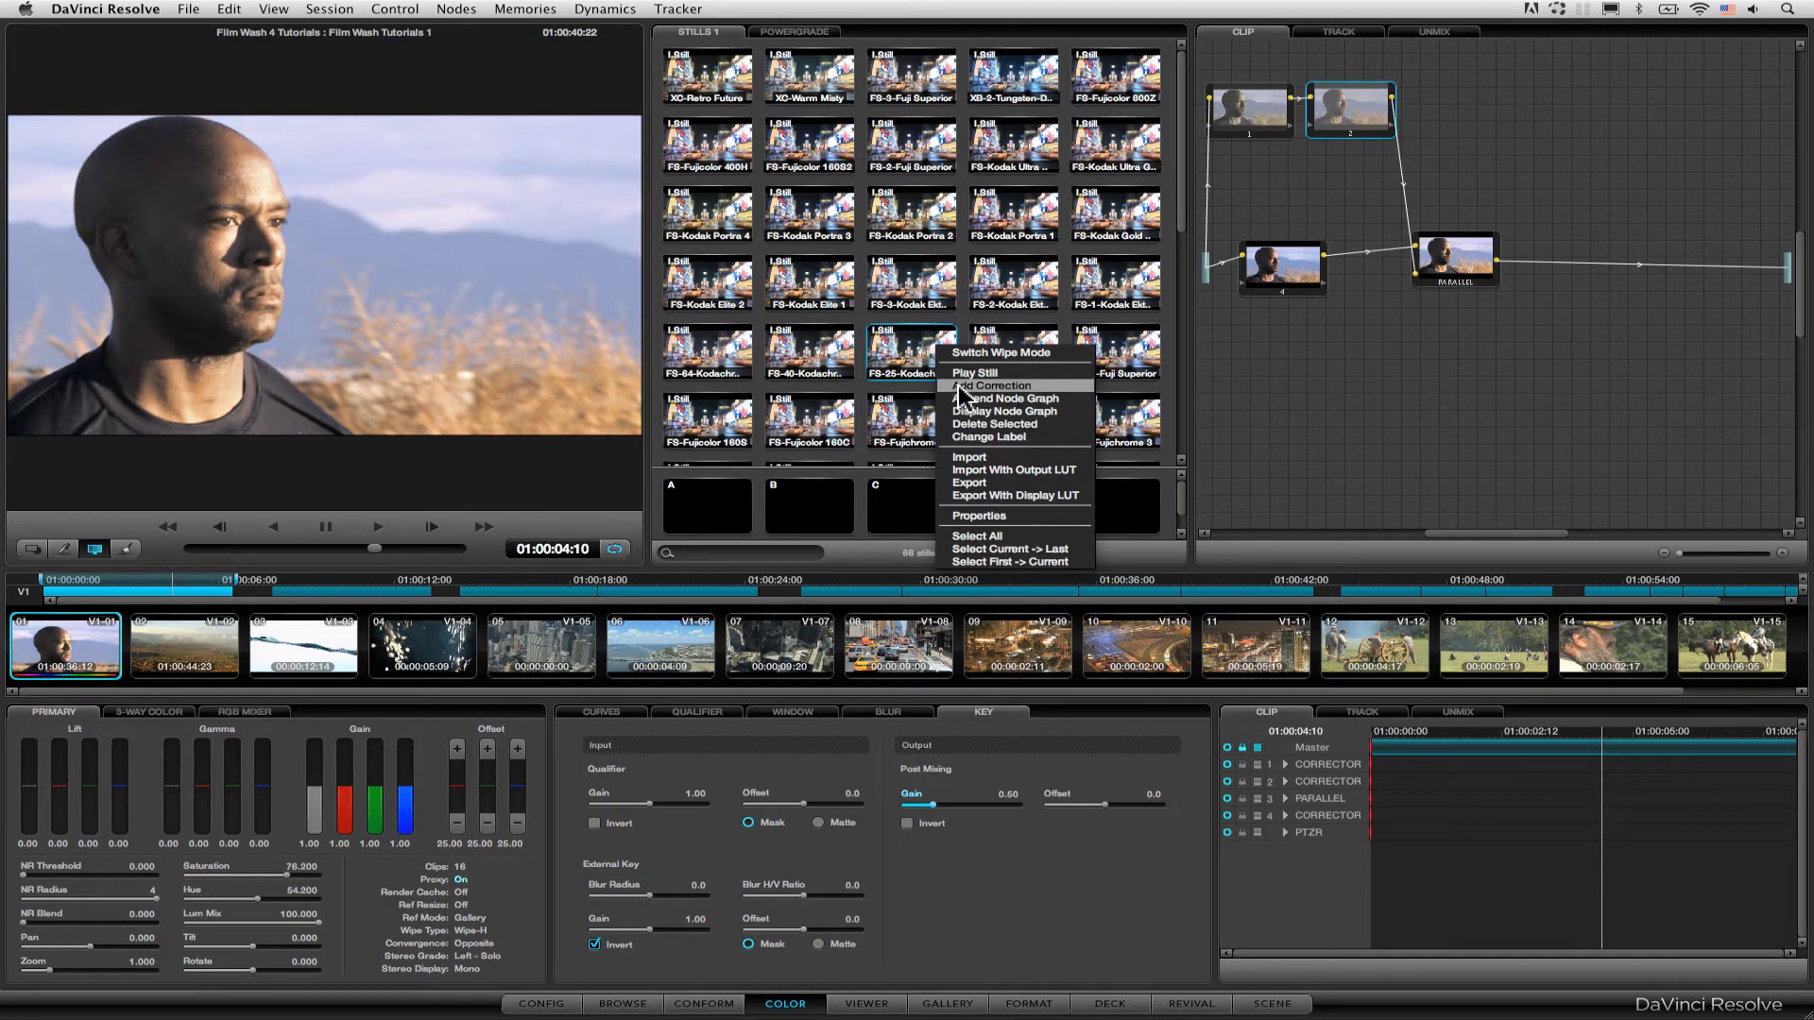
pyautogui.click(959, 386)
# - Switch grading to hillside clip 02 and add a new serial correction node
pyautogui.click(845, 368)
pyautogui.click(184, 648)
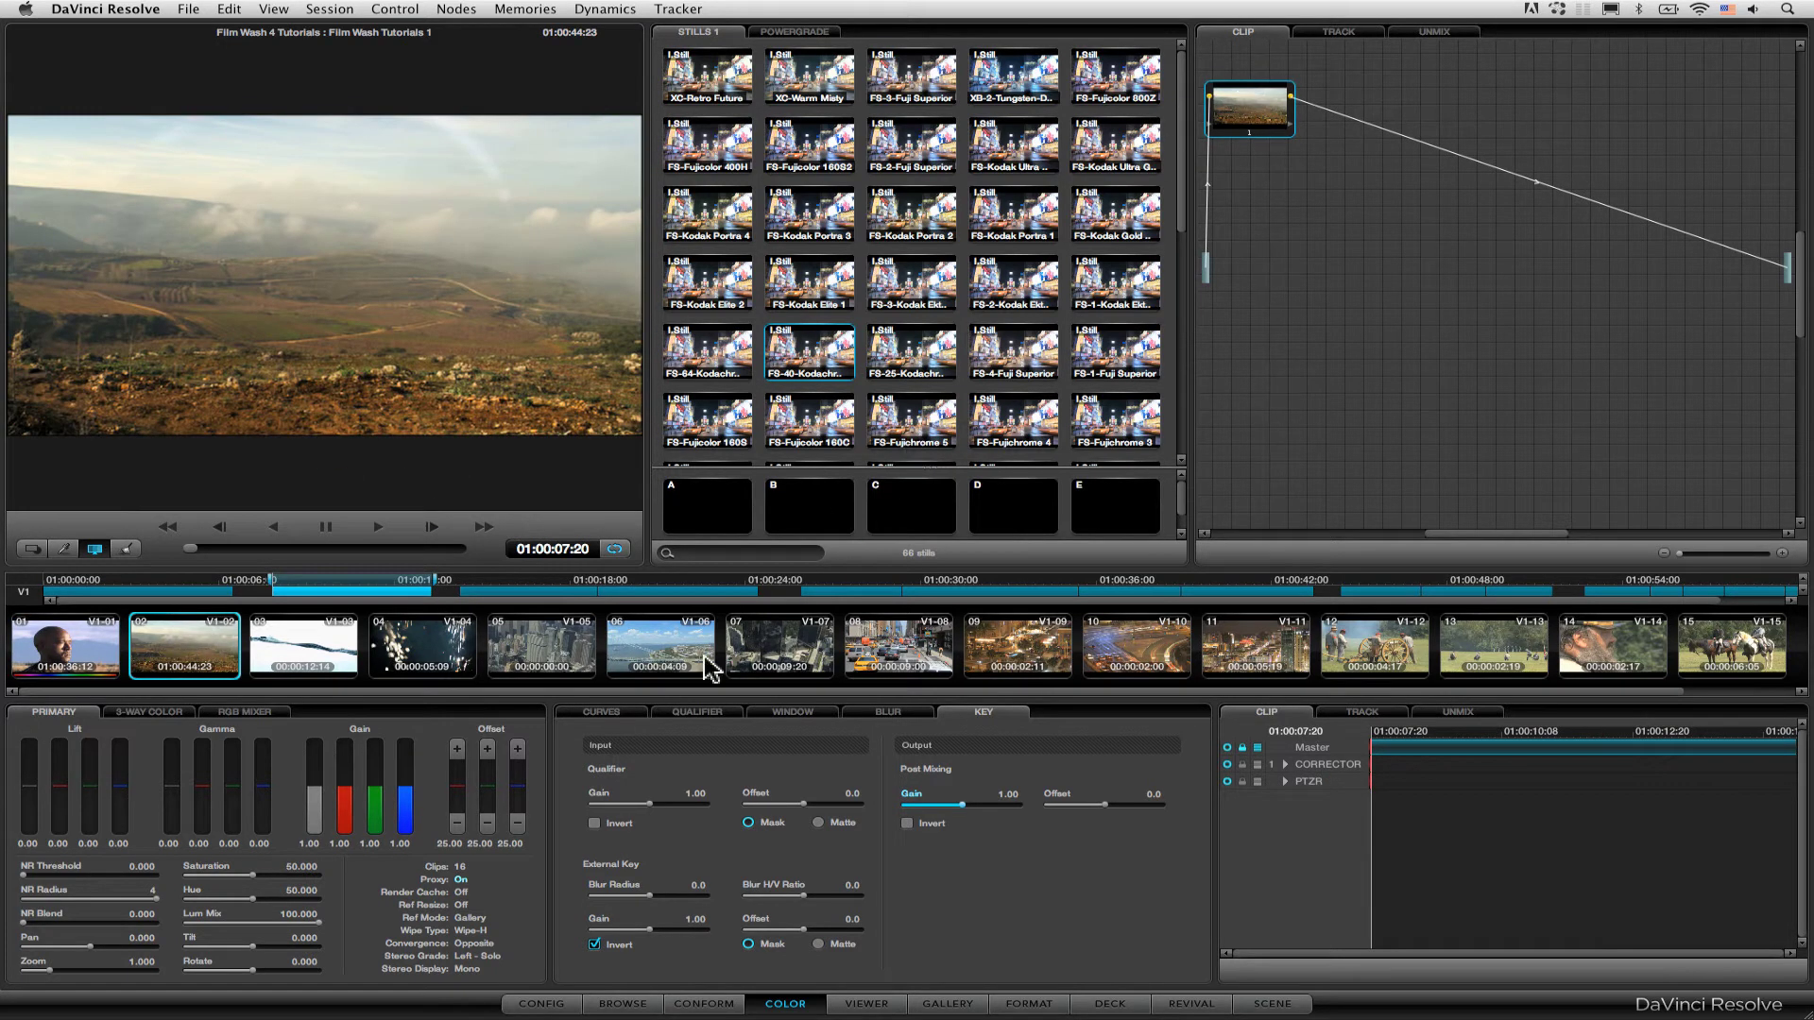
pyautogui.click(166, 712)
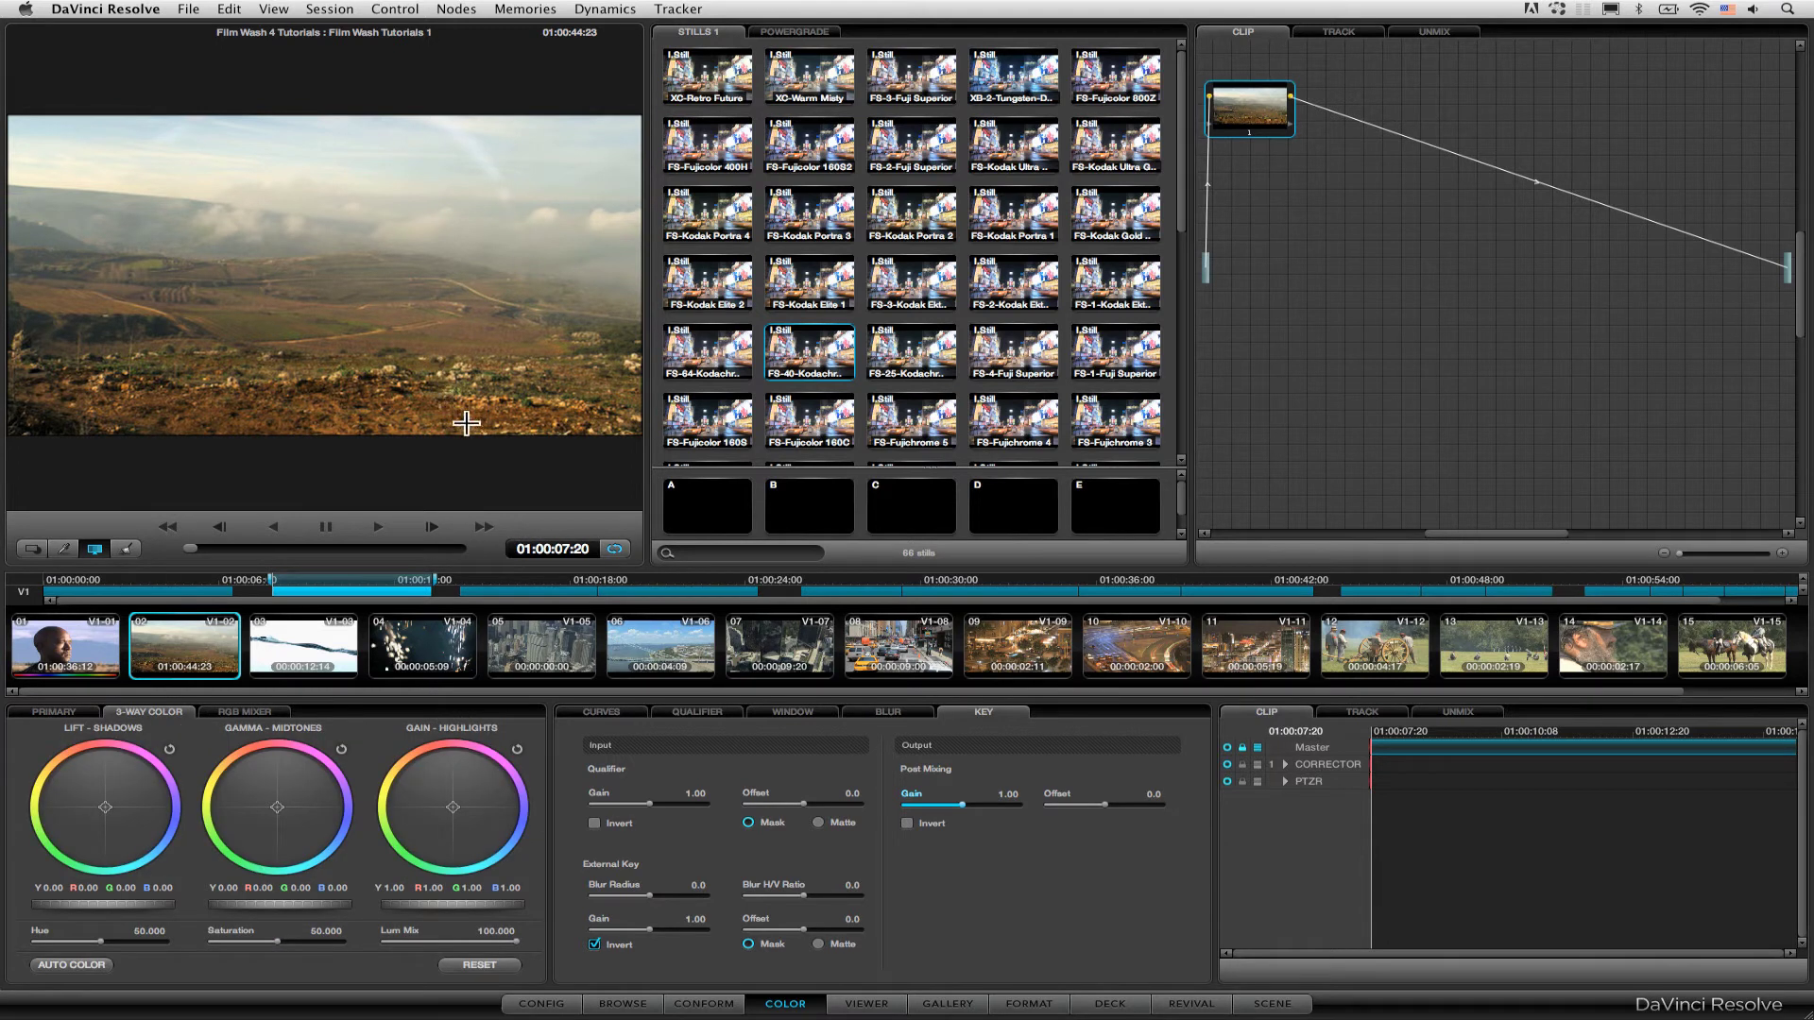
pyautogui.press('q')
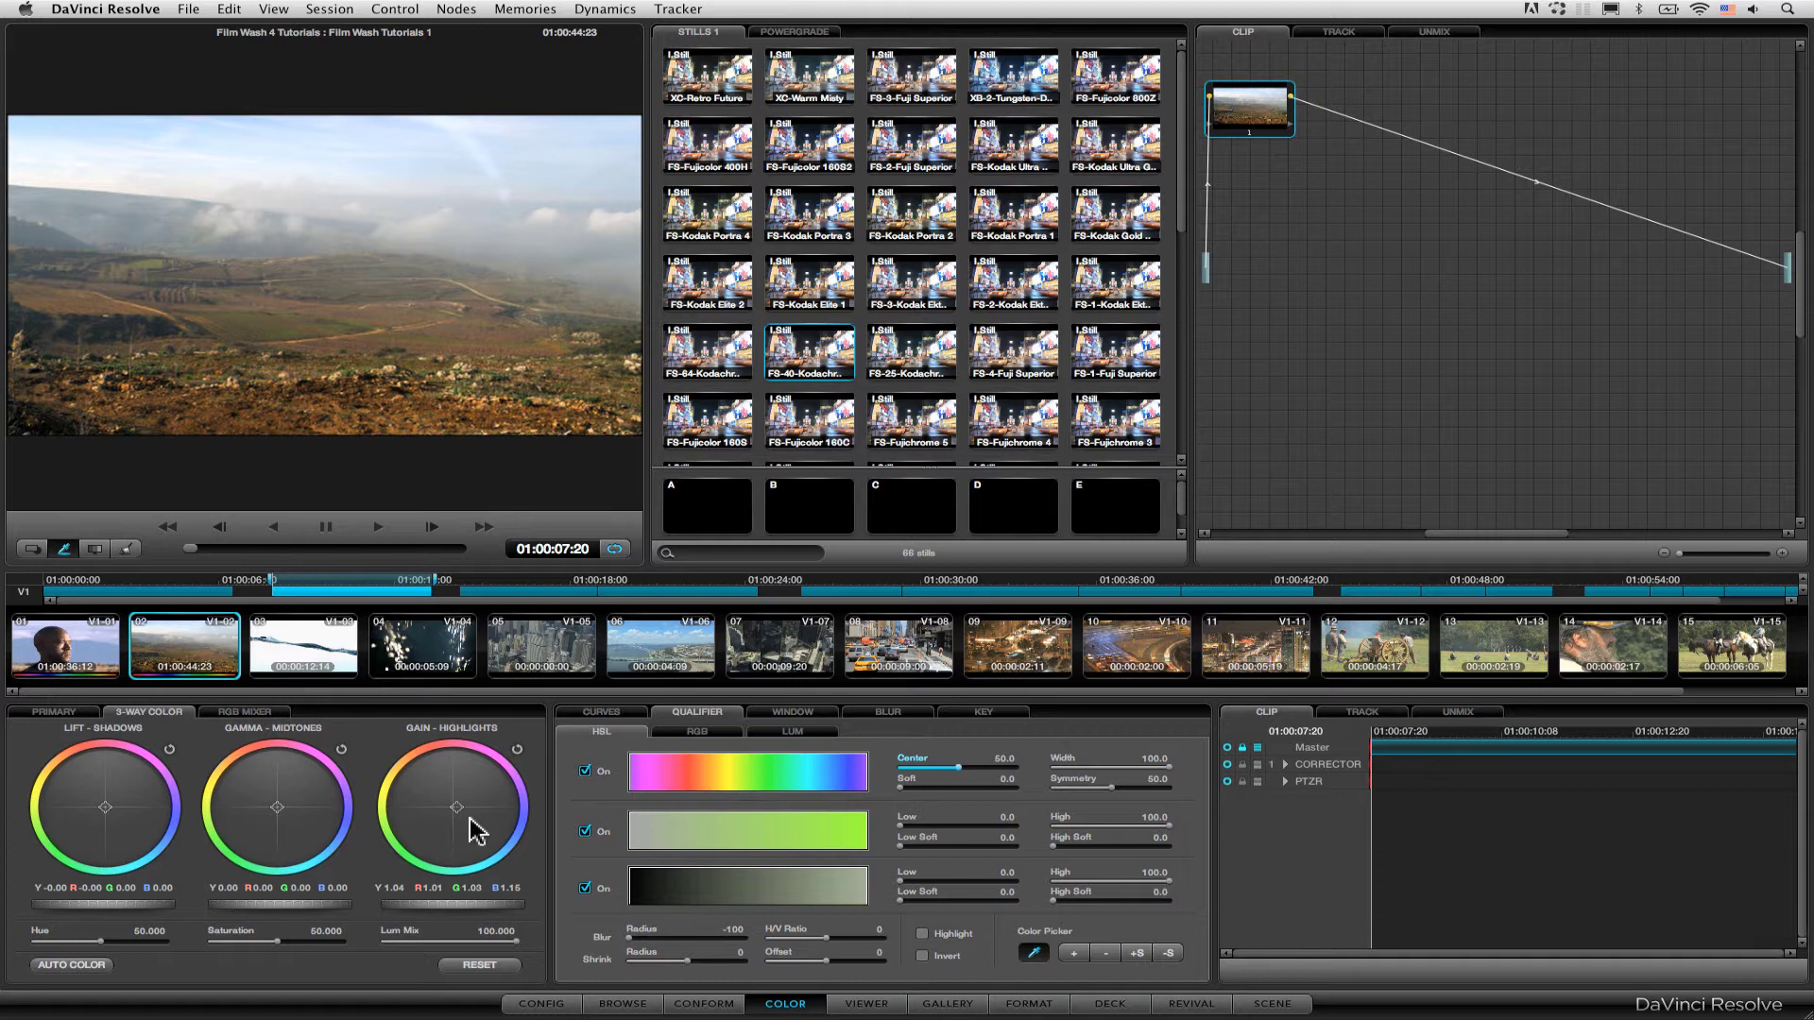
pyautogui.hotkey('alt', 's')
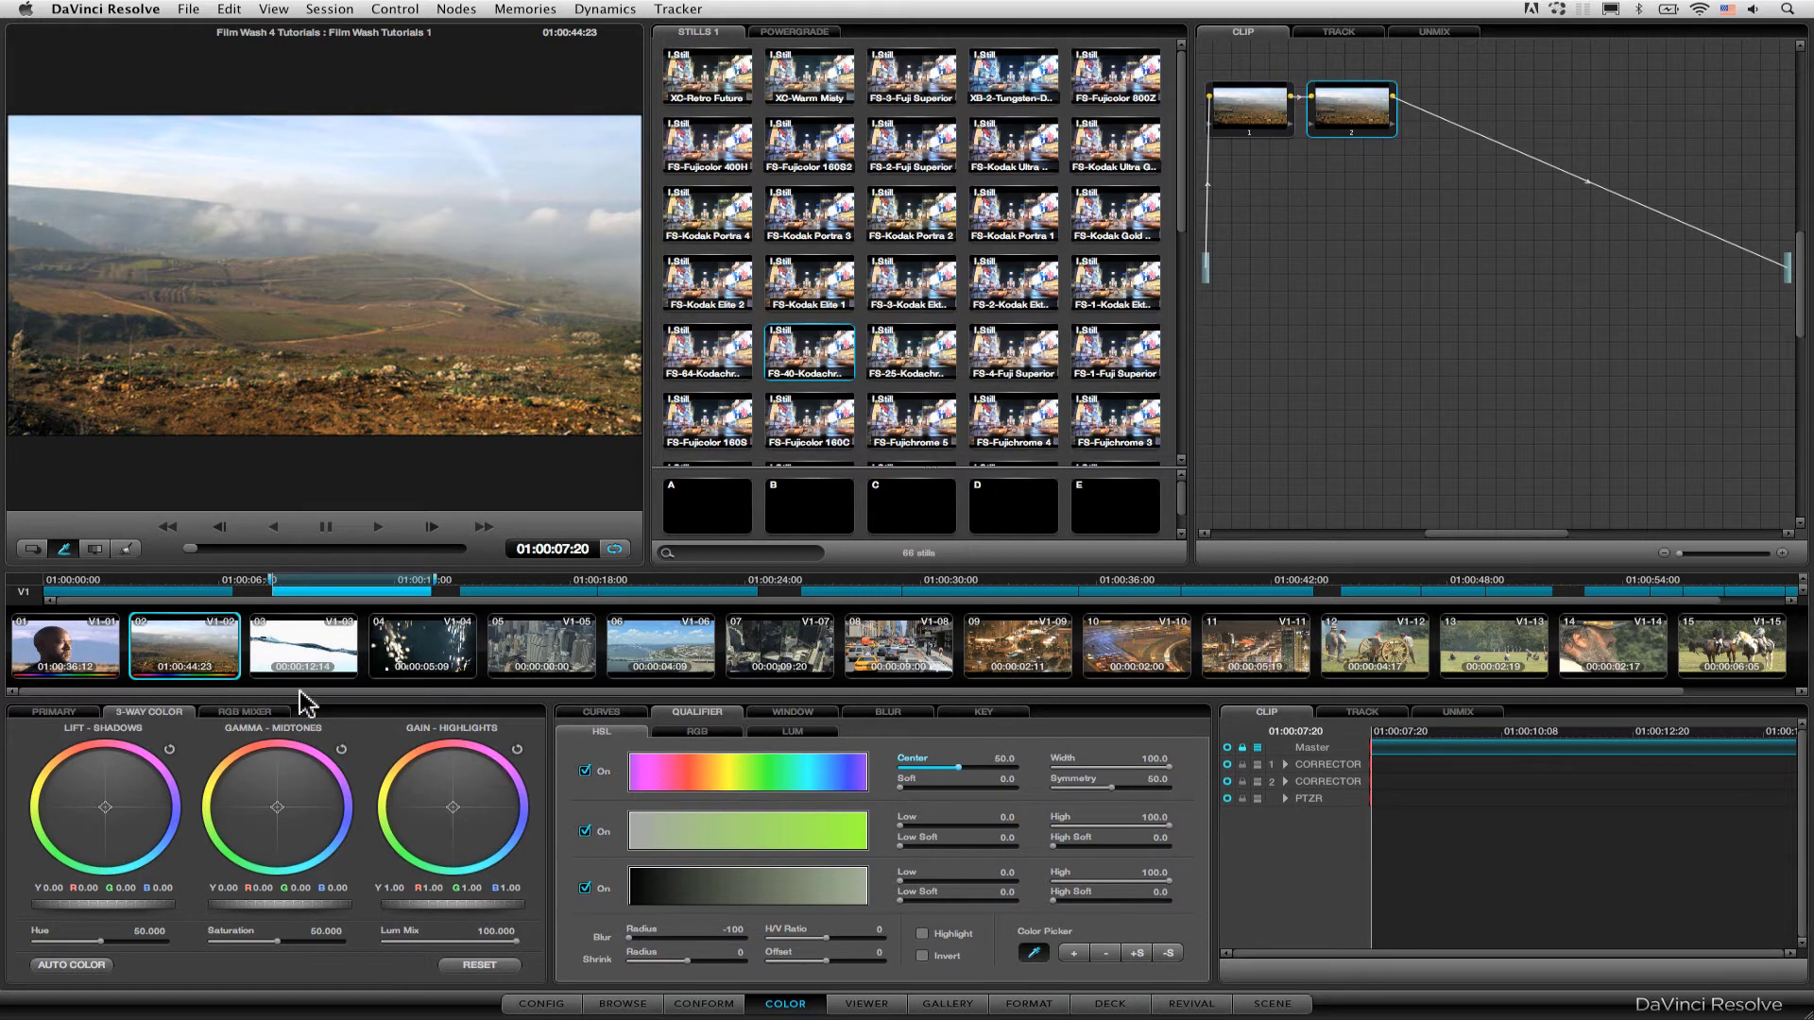
# - Add an inverted circular window on node 2, stretched into a wide ellipse, softness 1.80
pyautogui.click(768, 712)
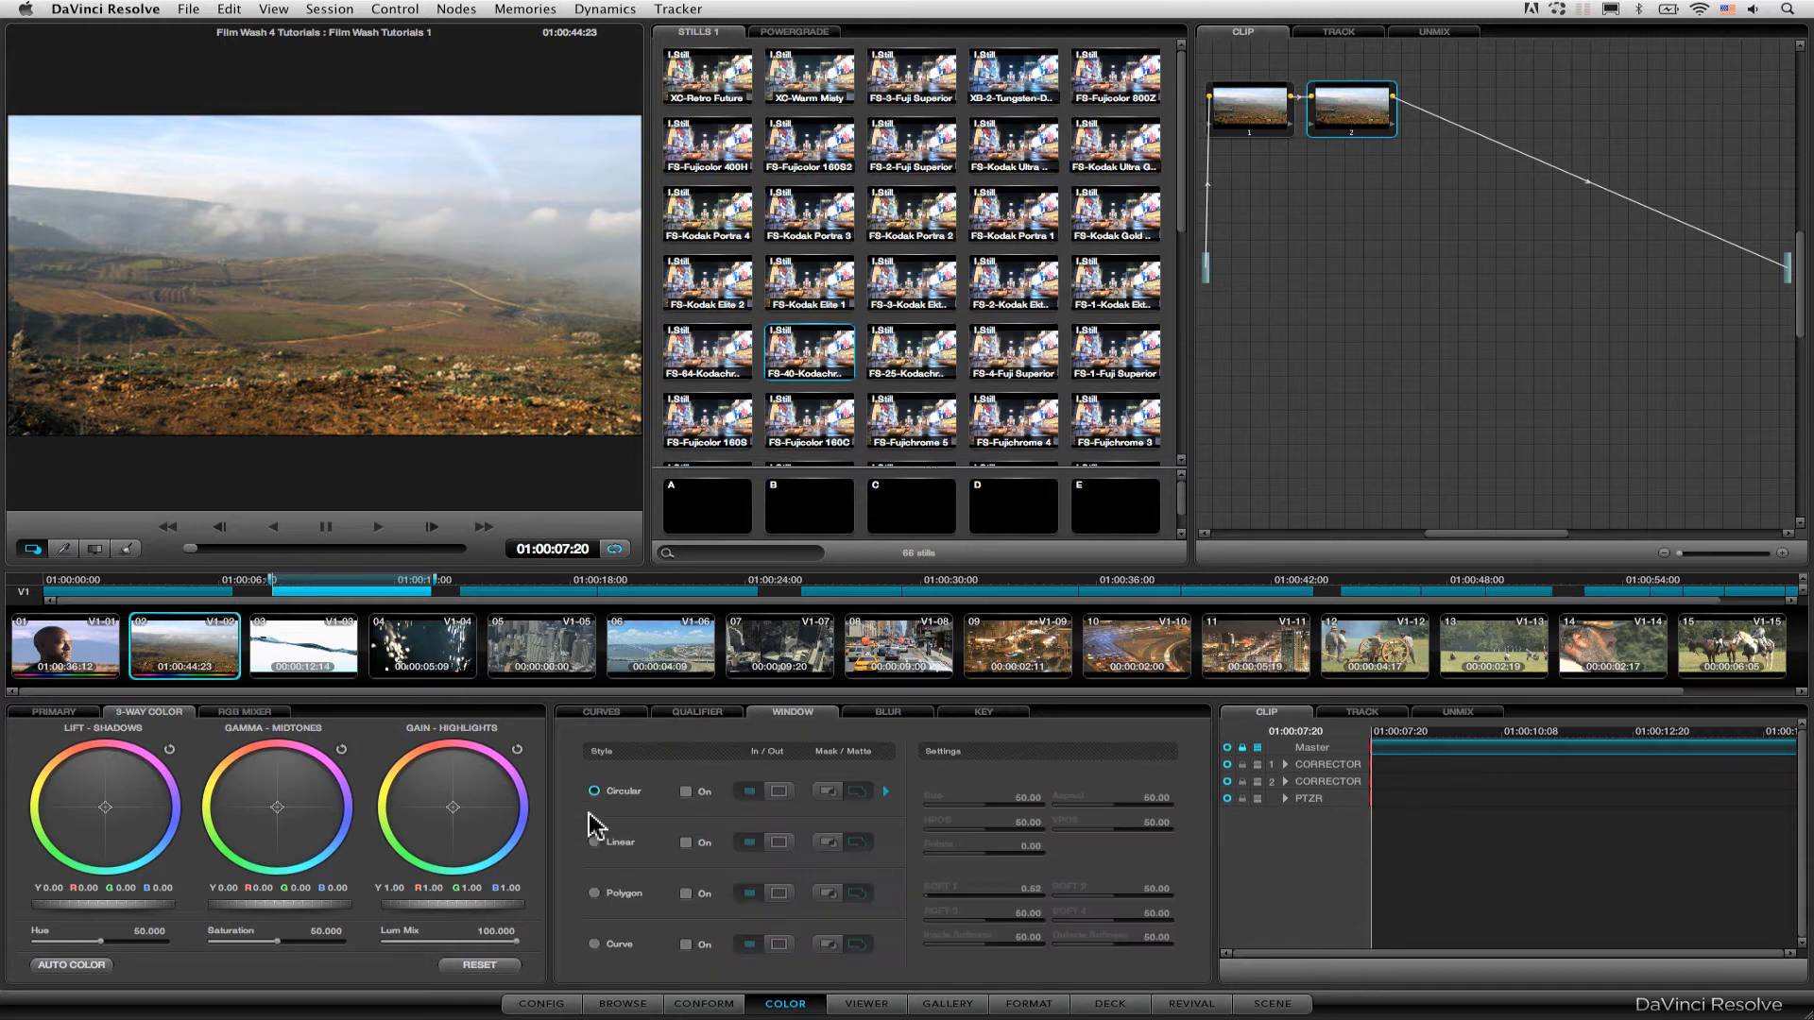
pyautogui.click(686, 791)
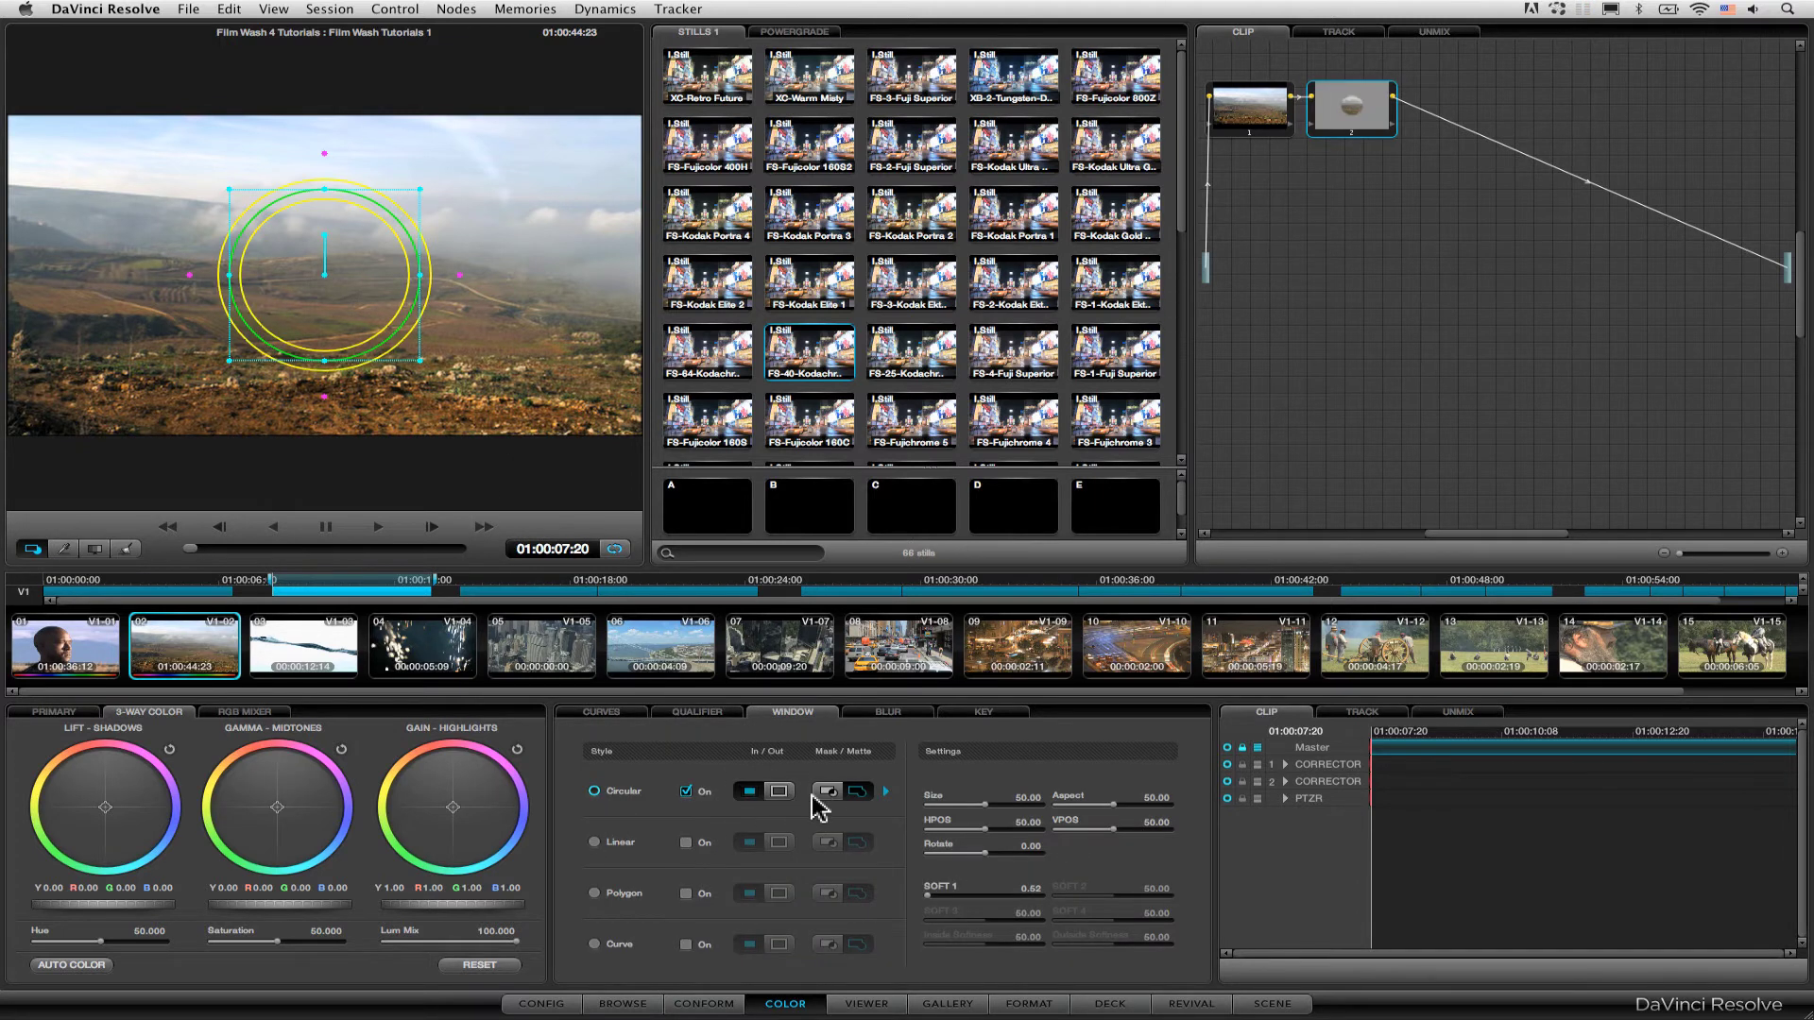
pyautogui.click(779, 791)
pyautogui.moveTo(231, 358); pyautogui.dragTo(8, 471)
pyautogui.moveTo(64, 283); pyautogui.dragTo(7, 295)
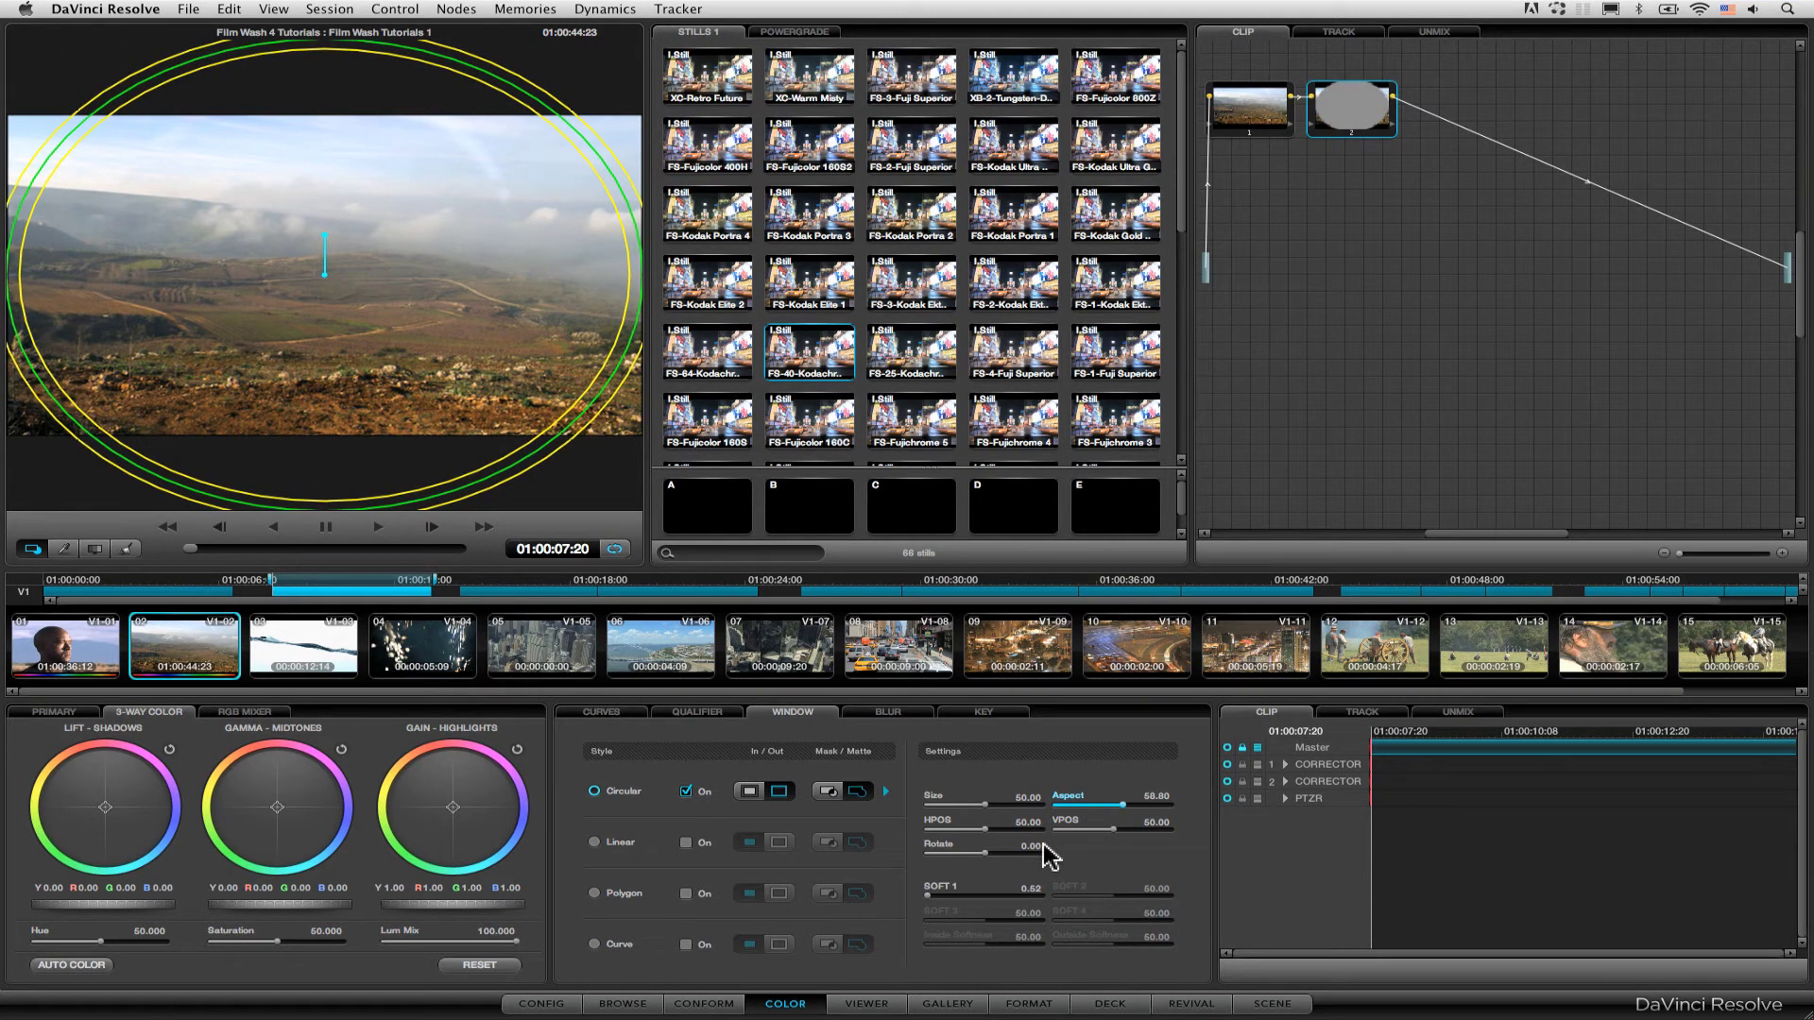
pyautogui.moveTo(932, 895); pyautogui.dragTo(933, 909)
pyautogui.moveTo(283, 905); pyautogui.dragTo(247, 921)
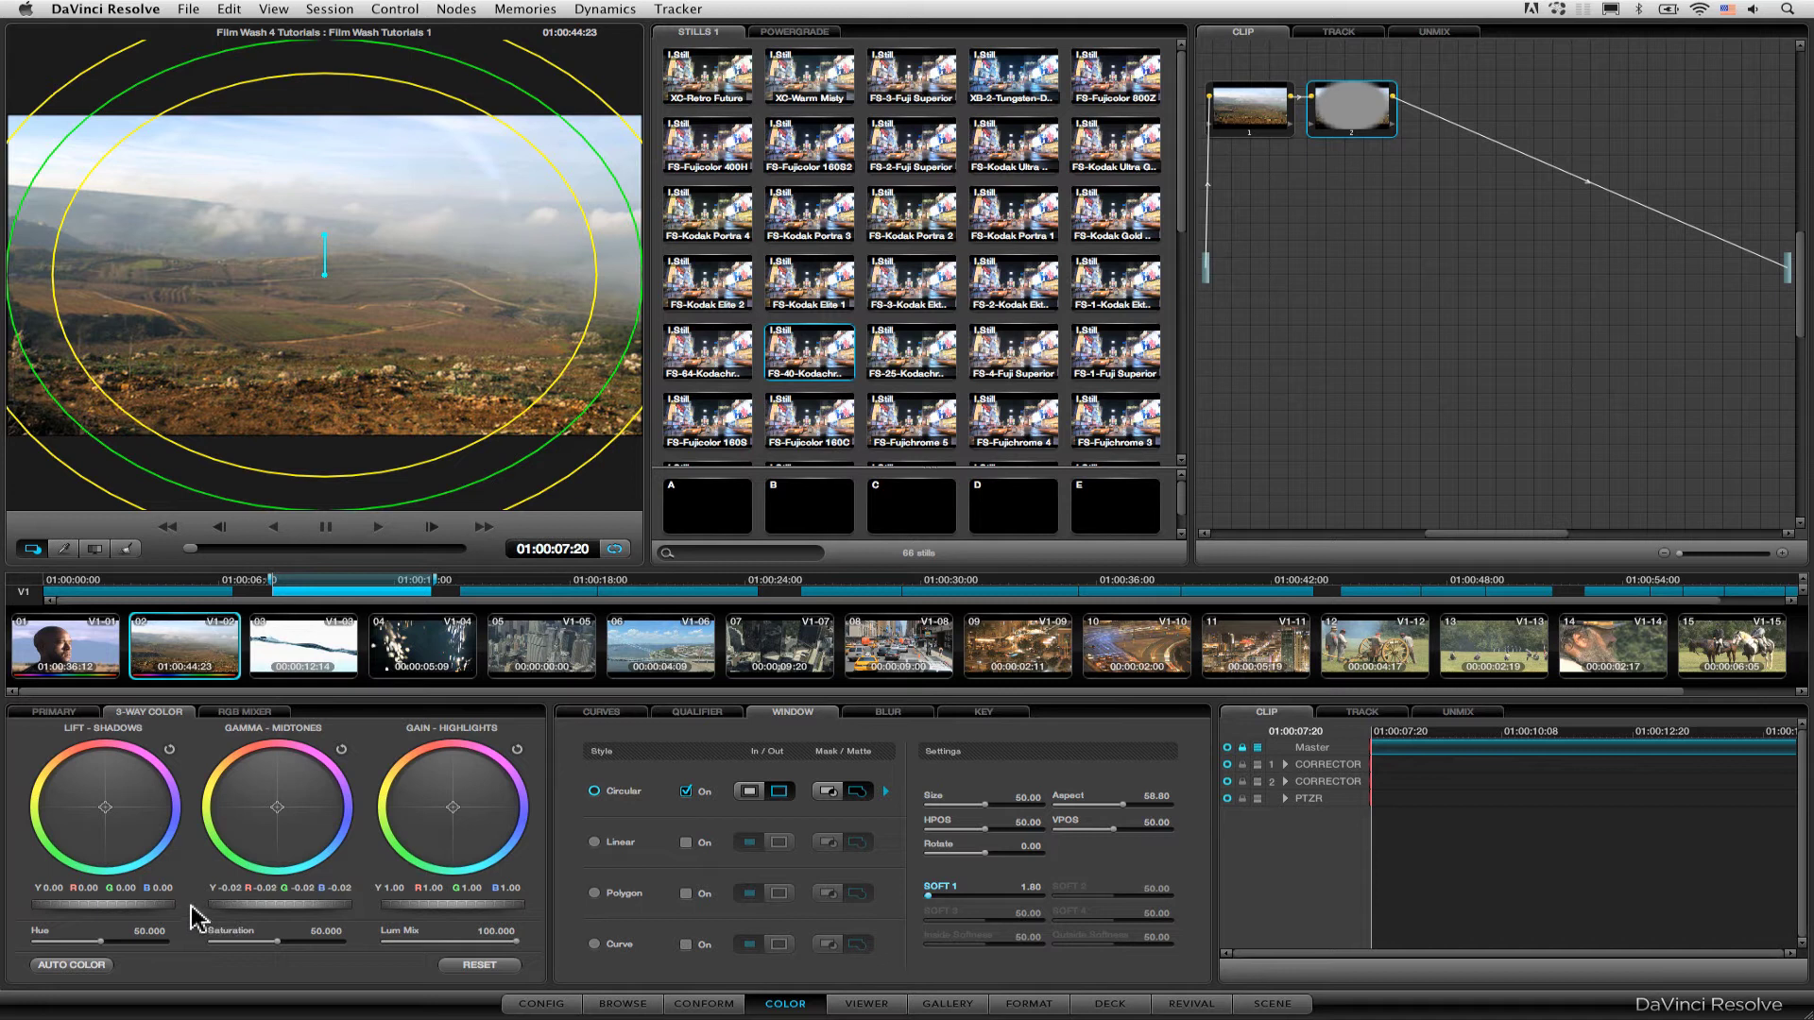
# - Darken midtones and shadows outside the window, reduce its softness, then add node 3
pyautogui.moveTo(318, 904); pyautogui.dragTo(102, 908)
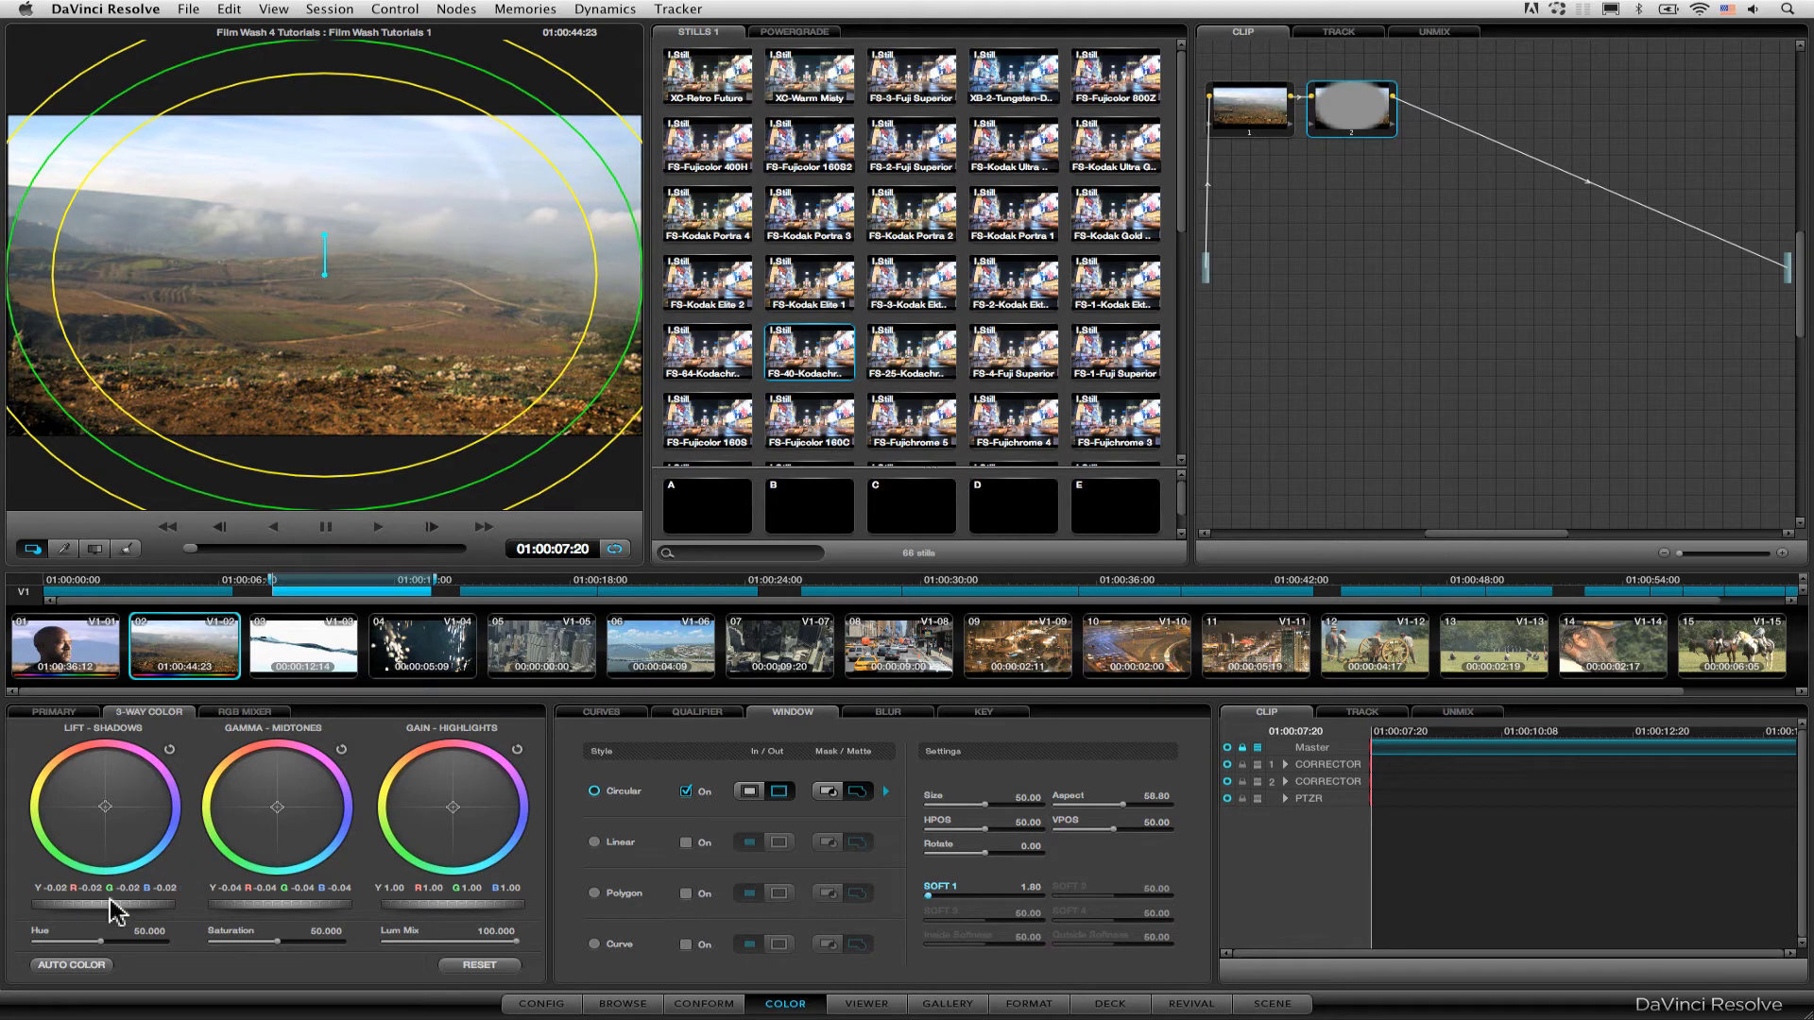
pyautogui.moveTo(129, 907); pyautogui.dragTo(26, 924)
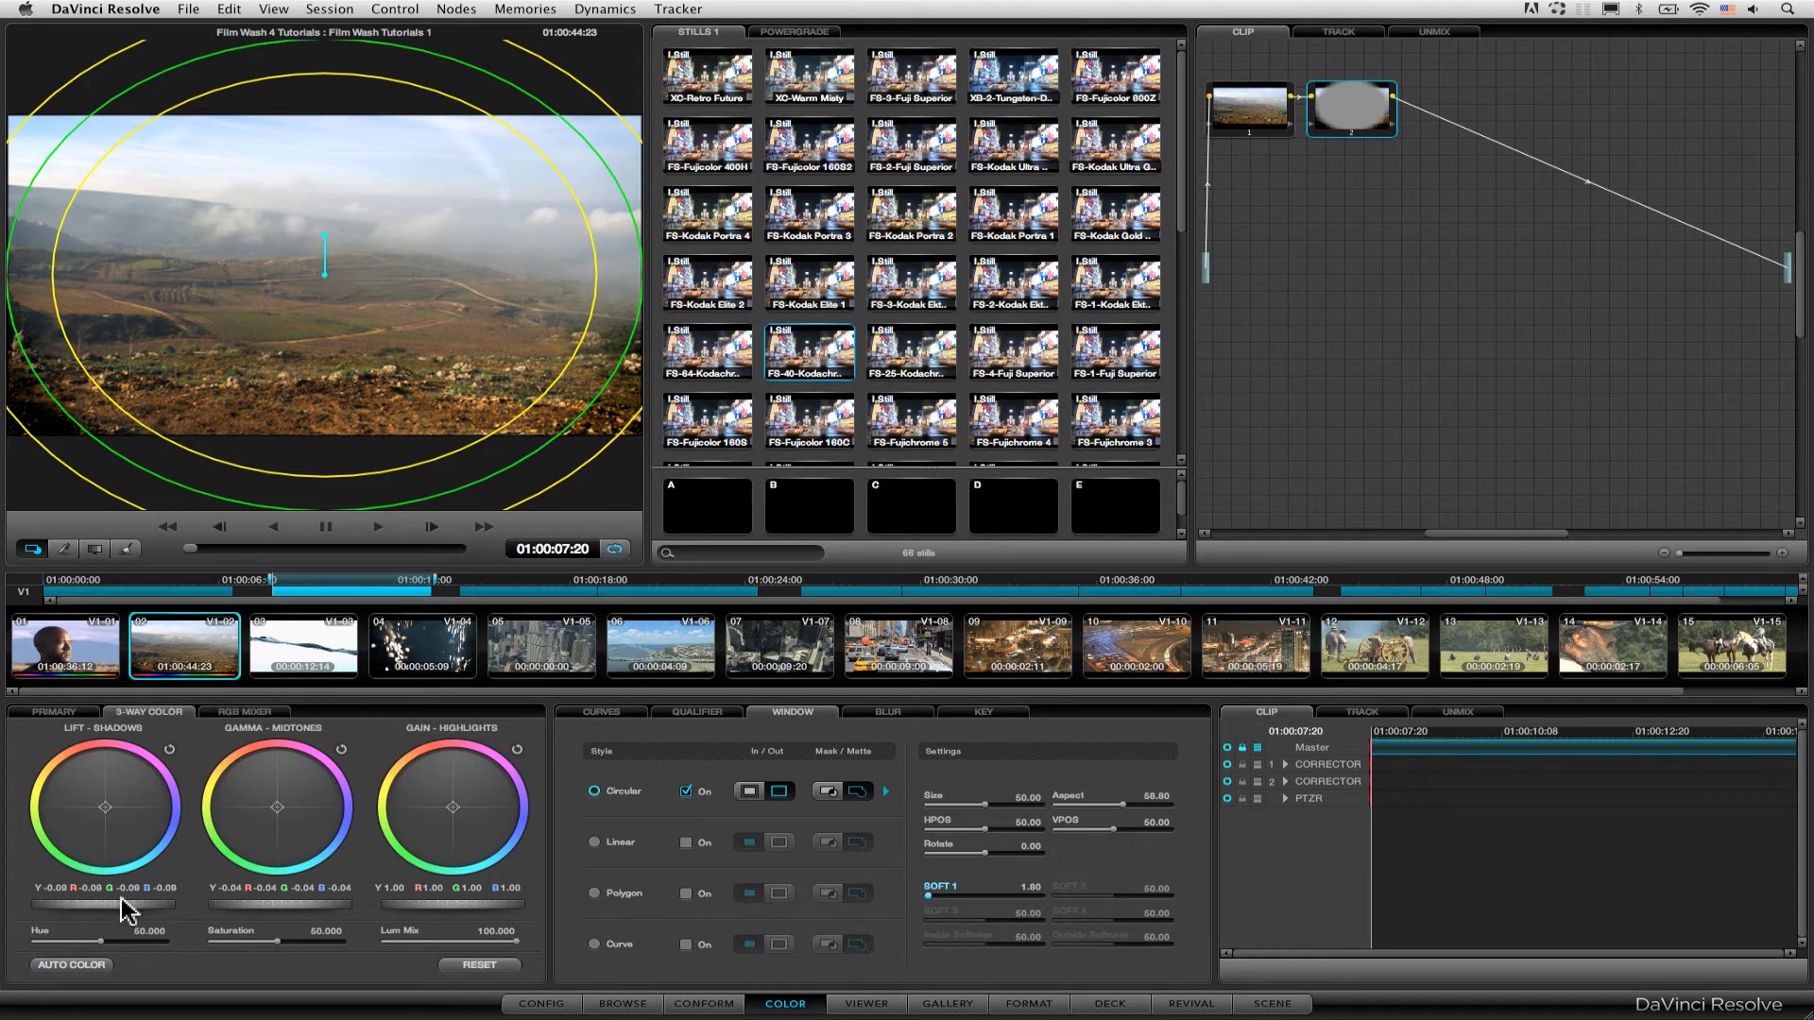
pyautogui.click(31, 549)
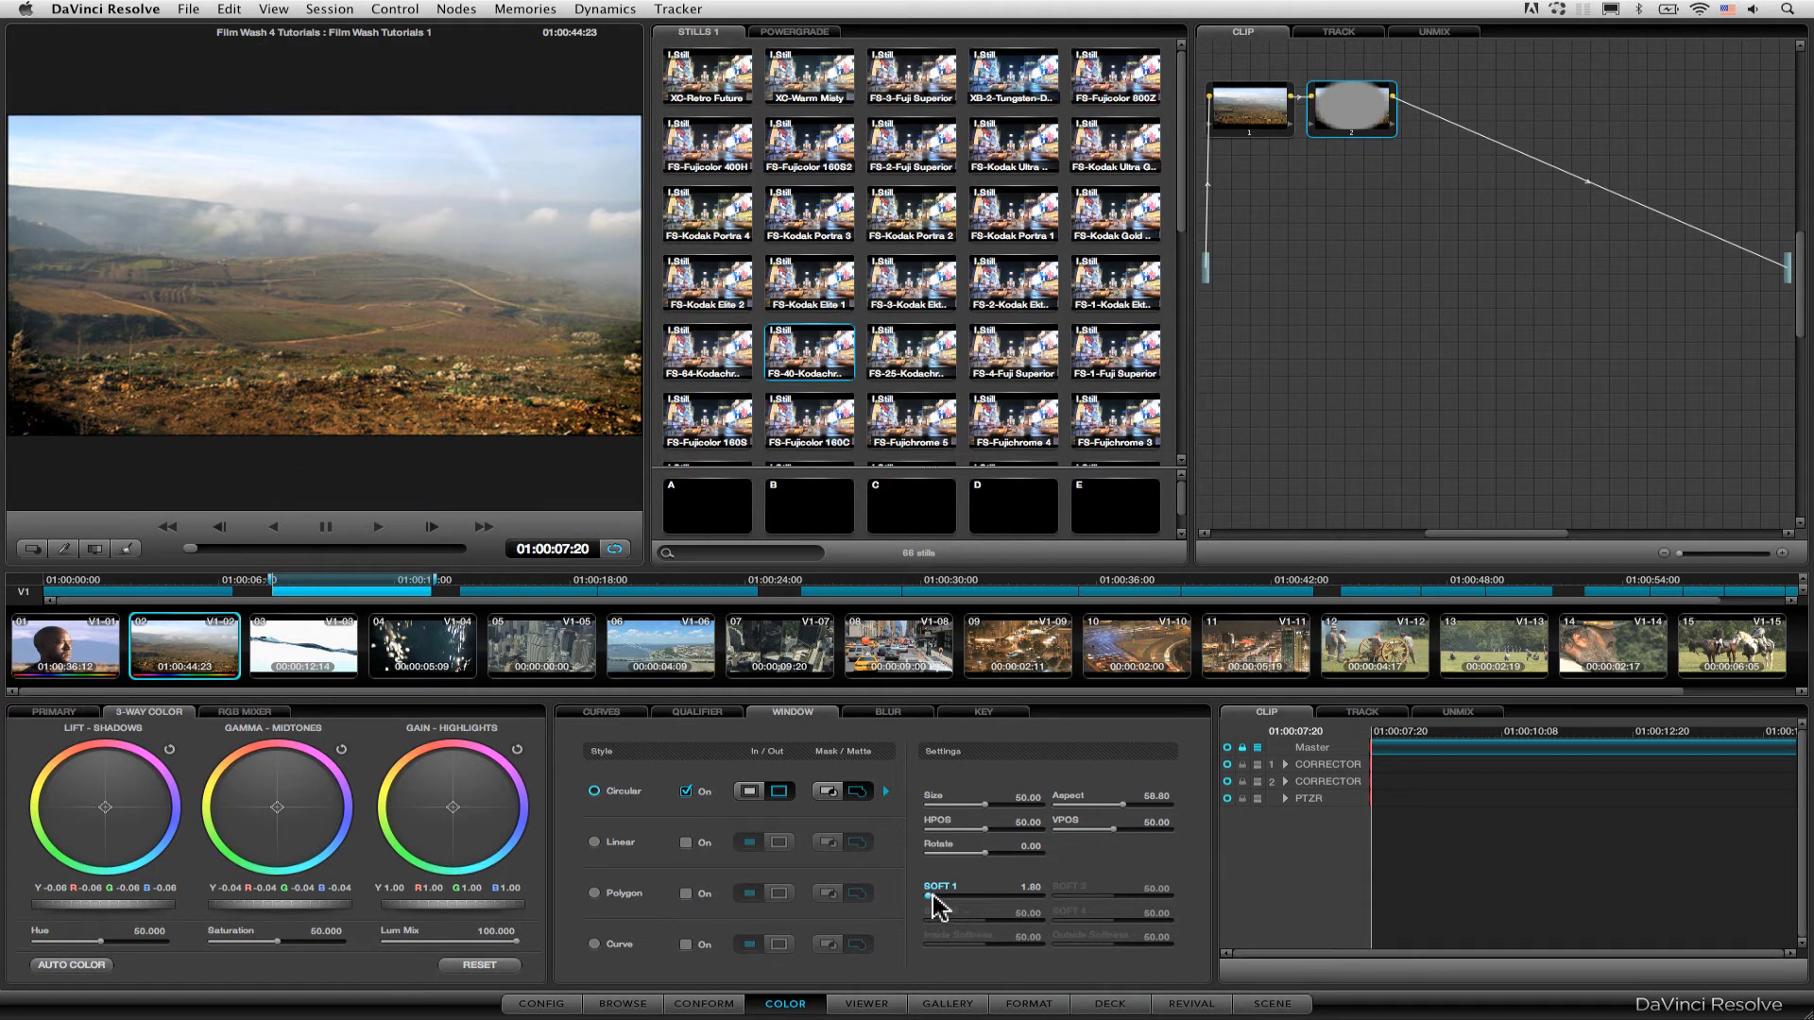
pyautogui.moveTo(935, 907); pyautogui.dragTo(730, 761)
pyautogui.hotkey('alt', 's')
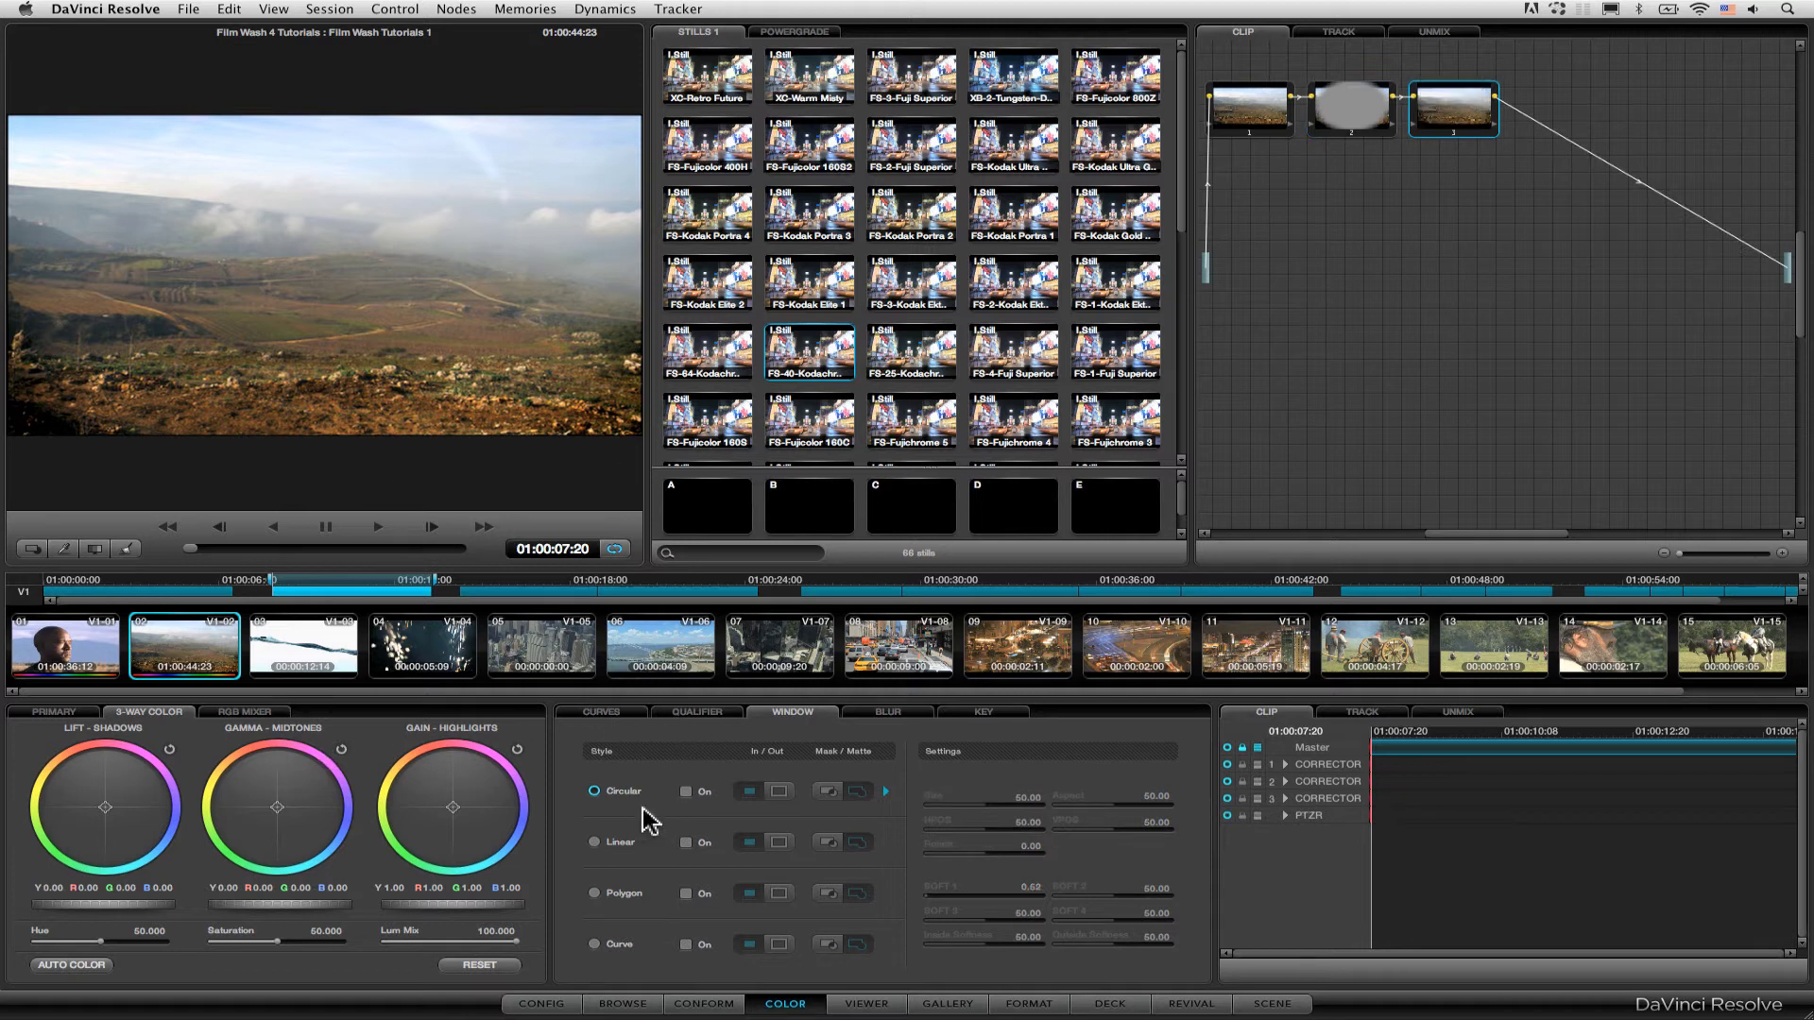
# - Enable a linear window on node 3, move it over the image, then disable it
pyautogui.click(594, 841)
pyautogui.click(686, 841)
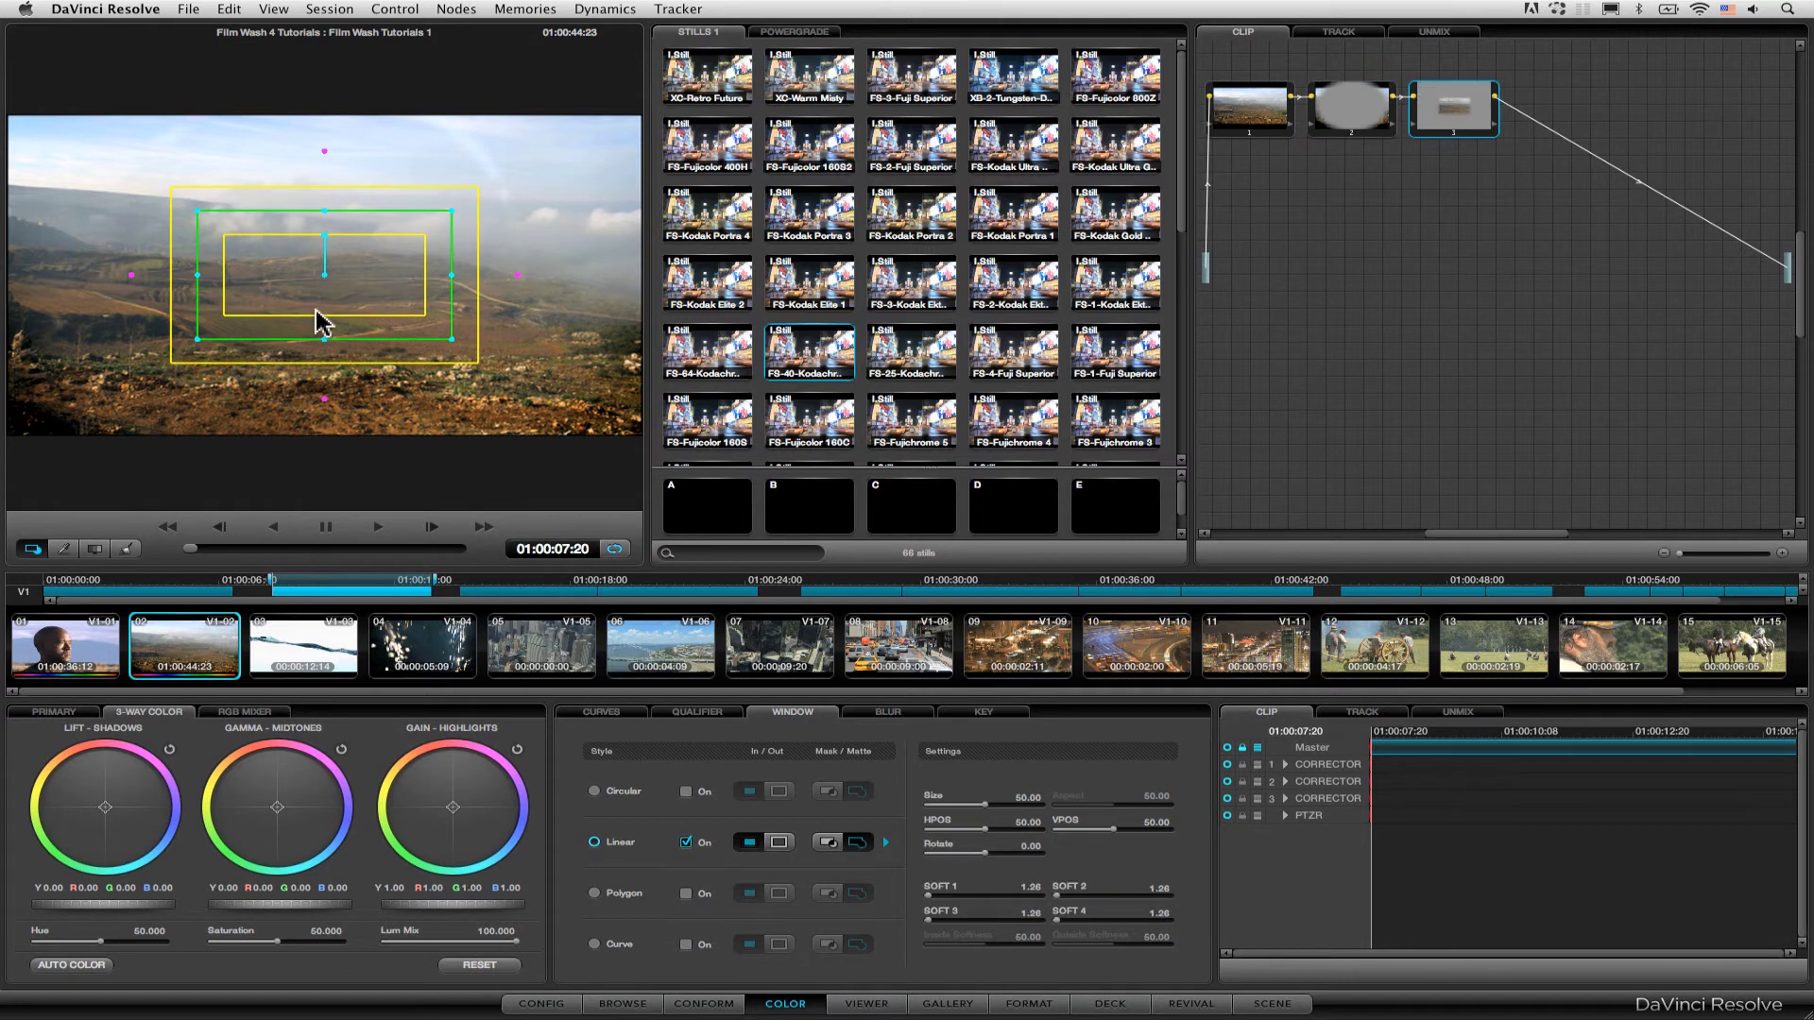
pyautogui.moveTo(324, 323); pyautogui.dragTo(194, 146)
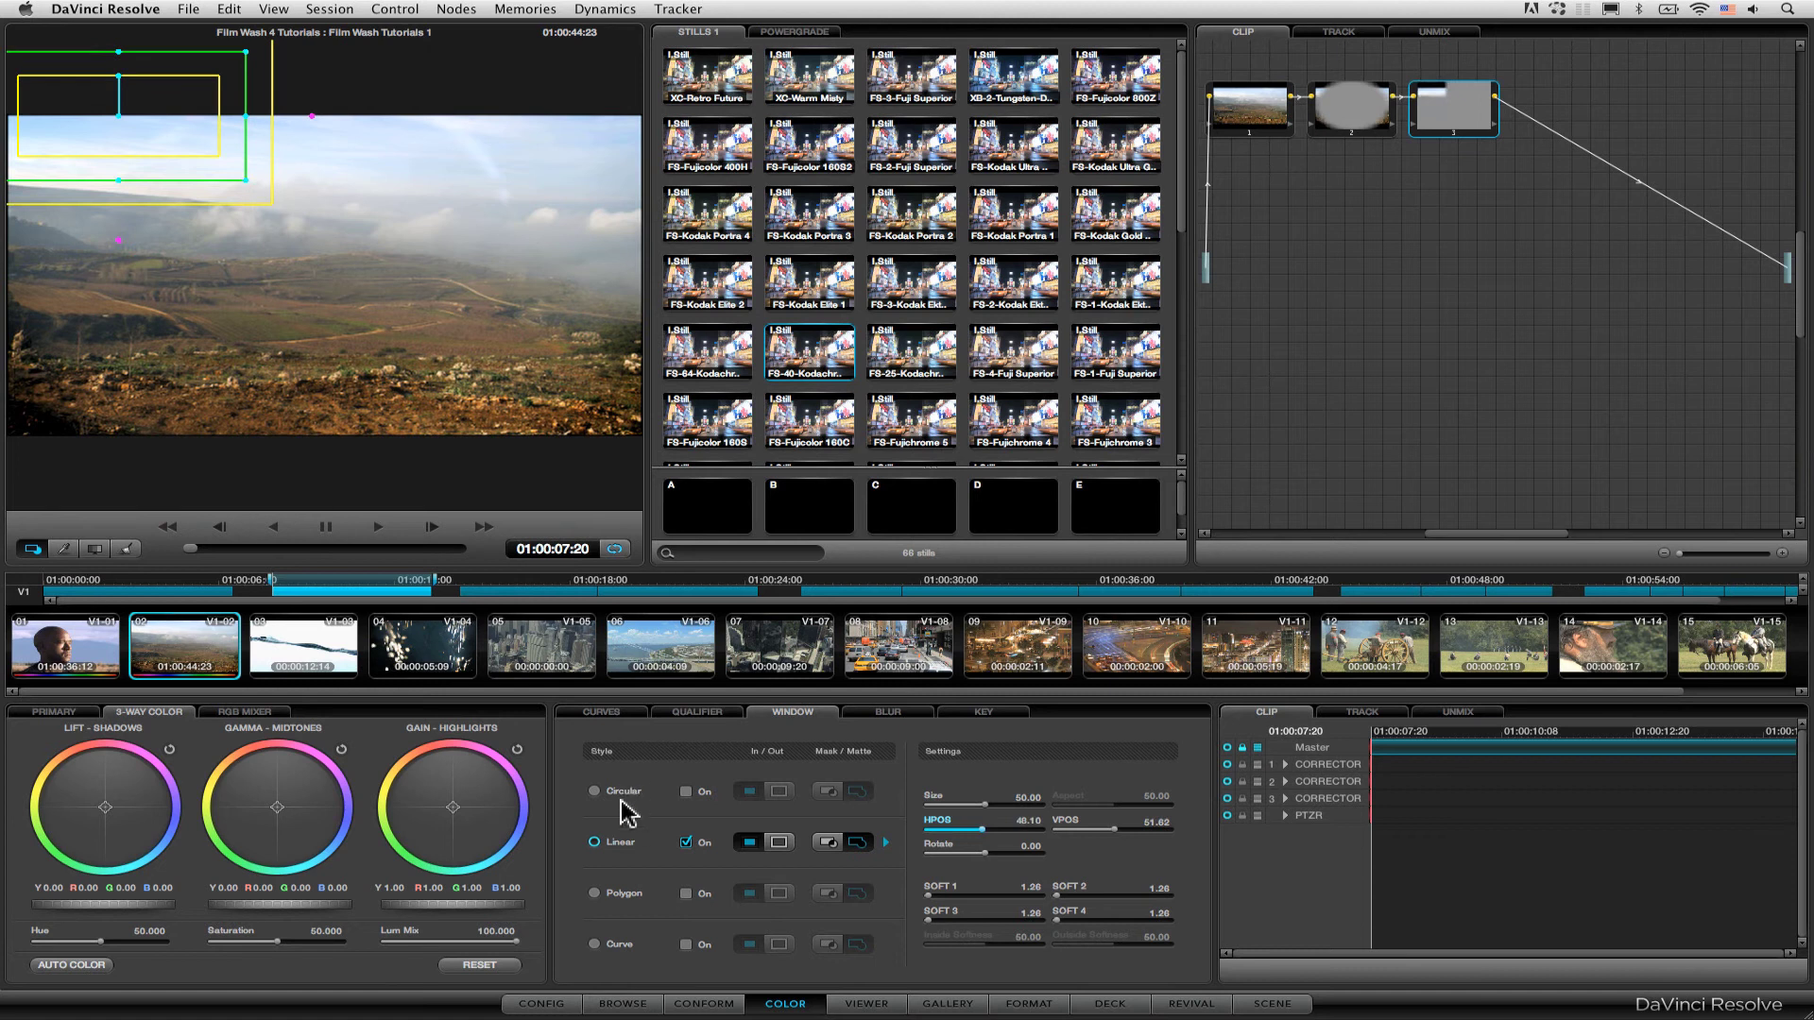
pyautogui.click(686, 842)
# - Qualify the sky with HSL, set saturation to 70.2 and push midtones toward blue
pyautogui.click(697, 711)
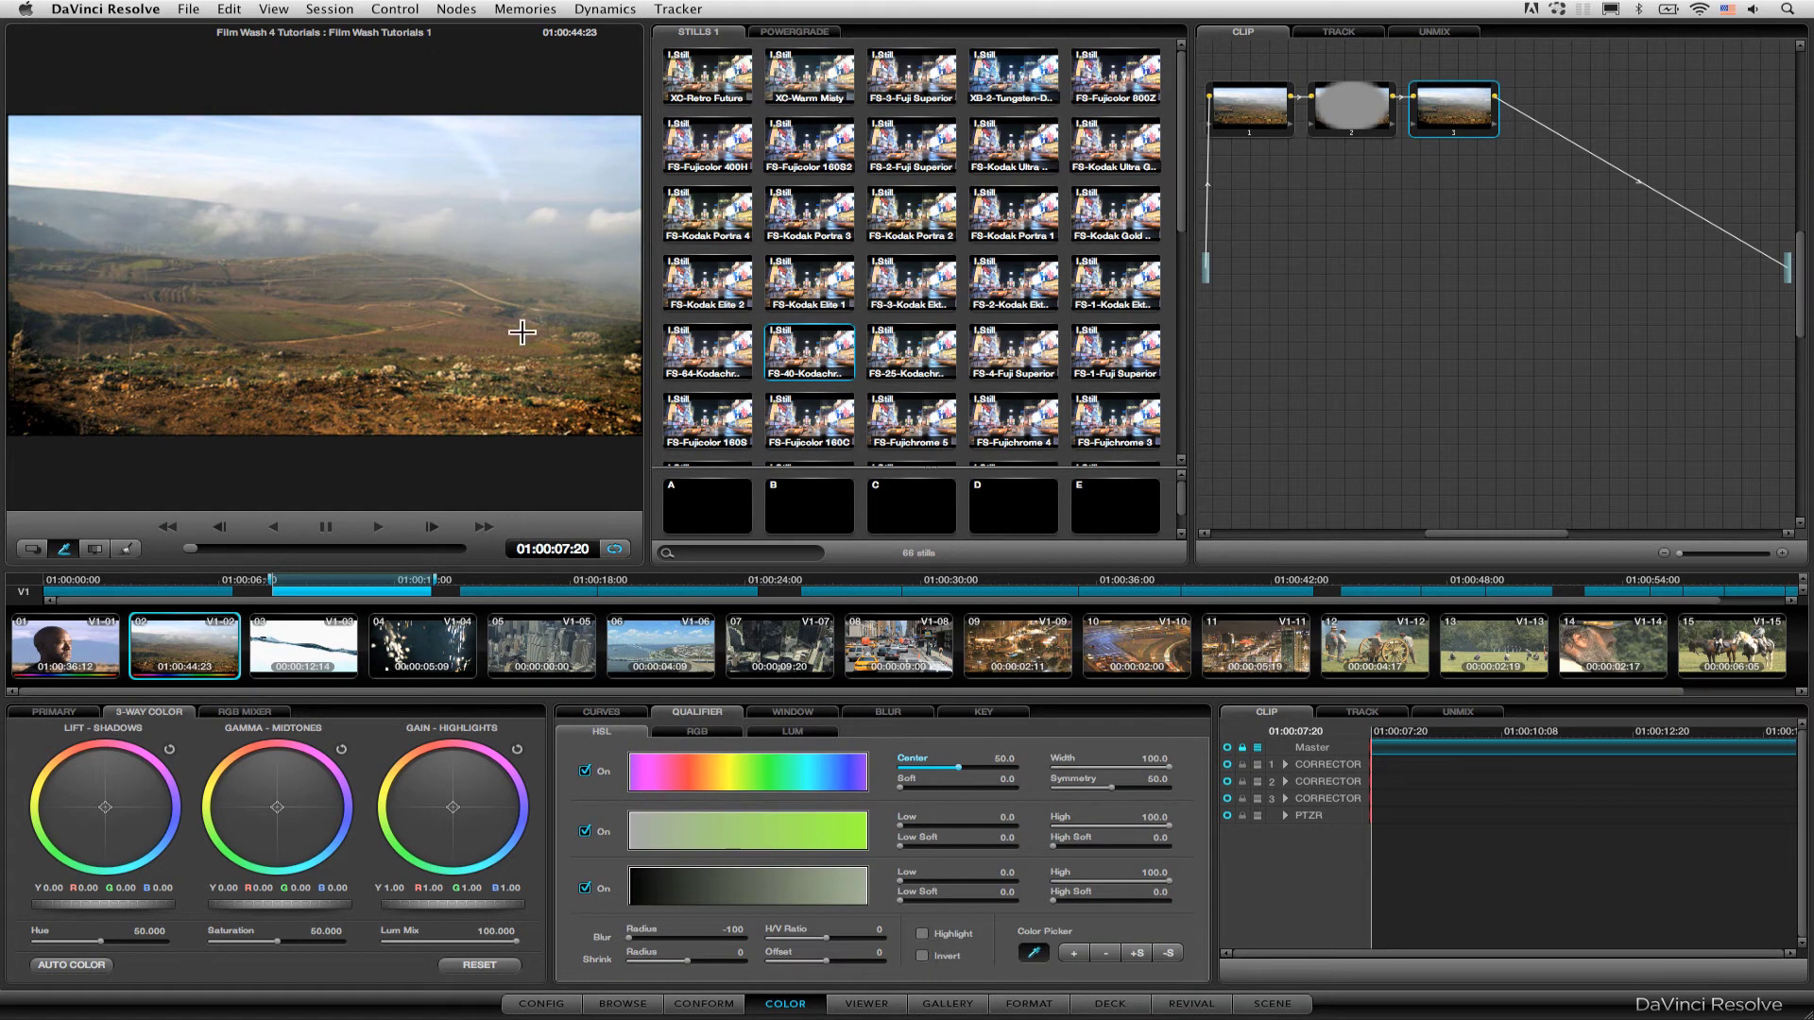
pyautogui.click(341, 369)
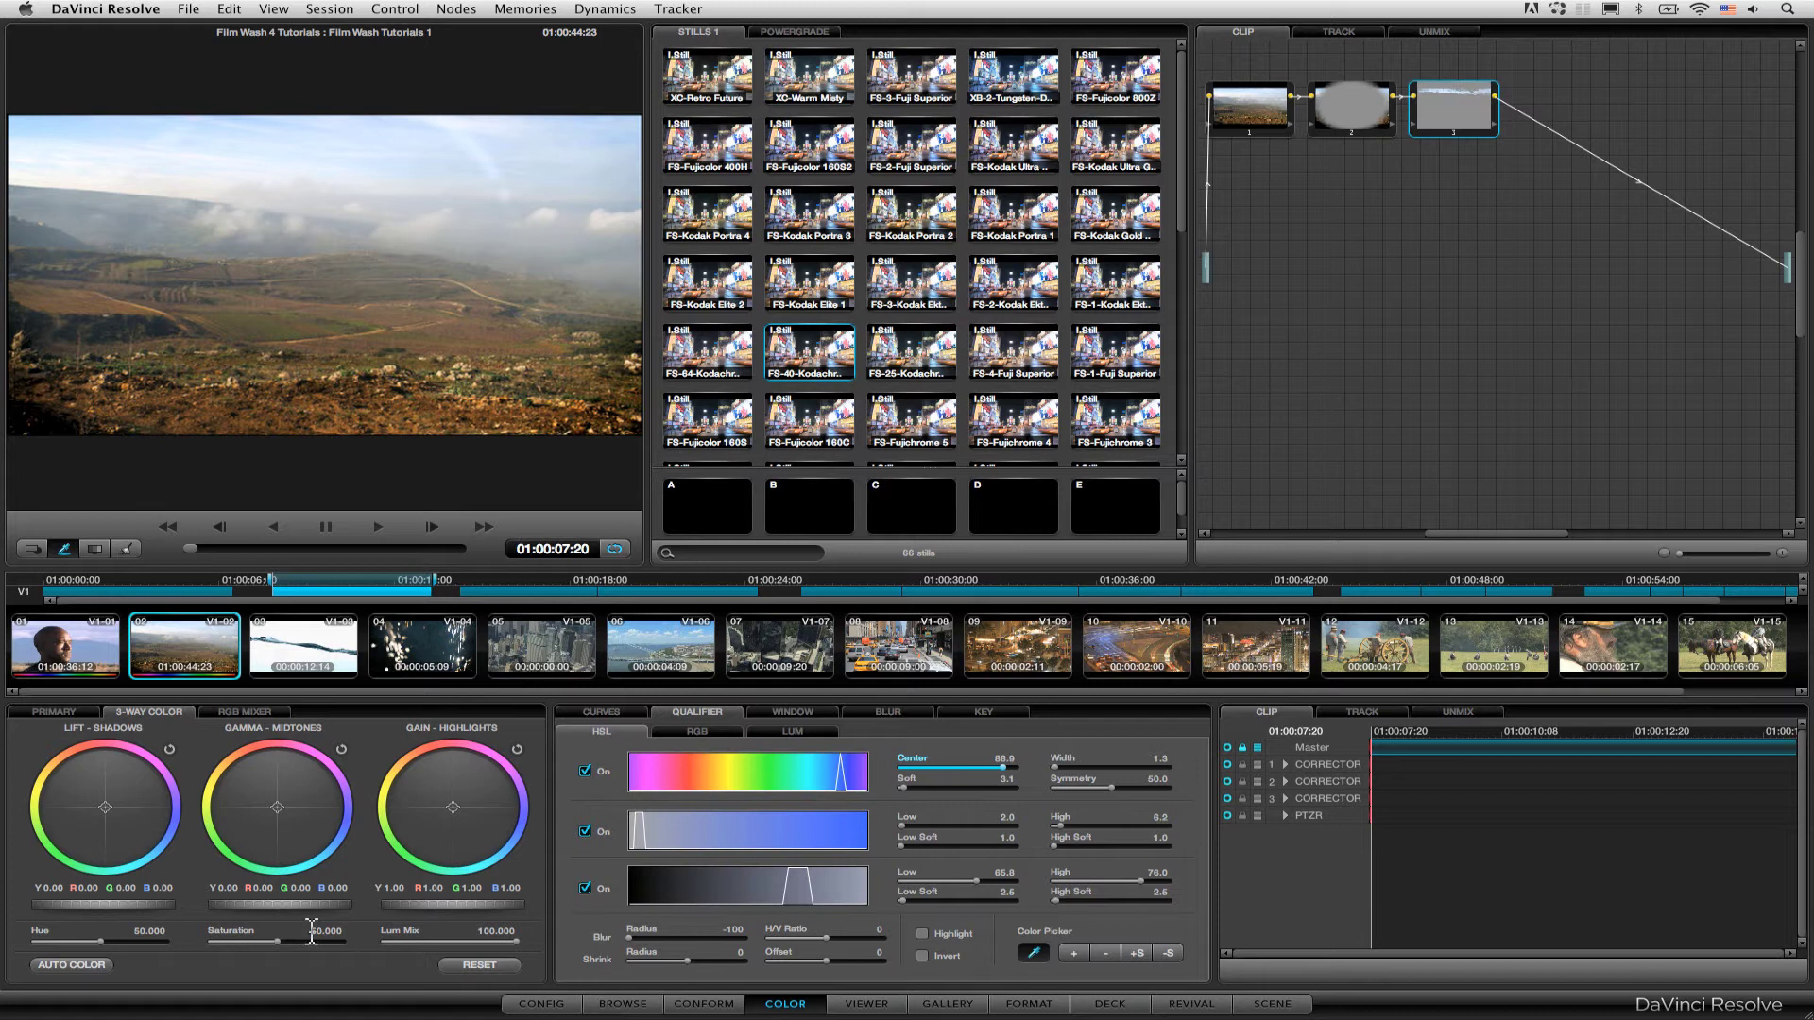
pyautogui.moveTo(280, 943); pyautogui.dragTo(406, 945)
pyautogui.moveTo(284, 818); pyautogui.dragTo(508, 890)
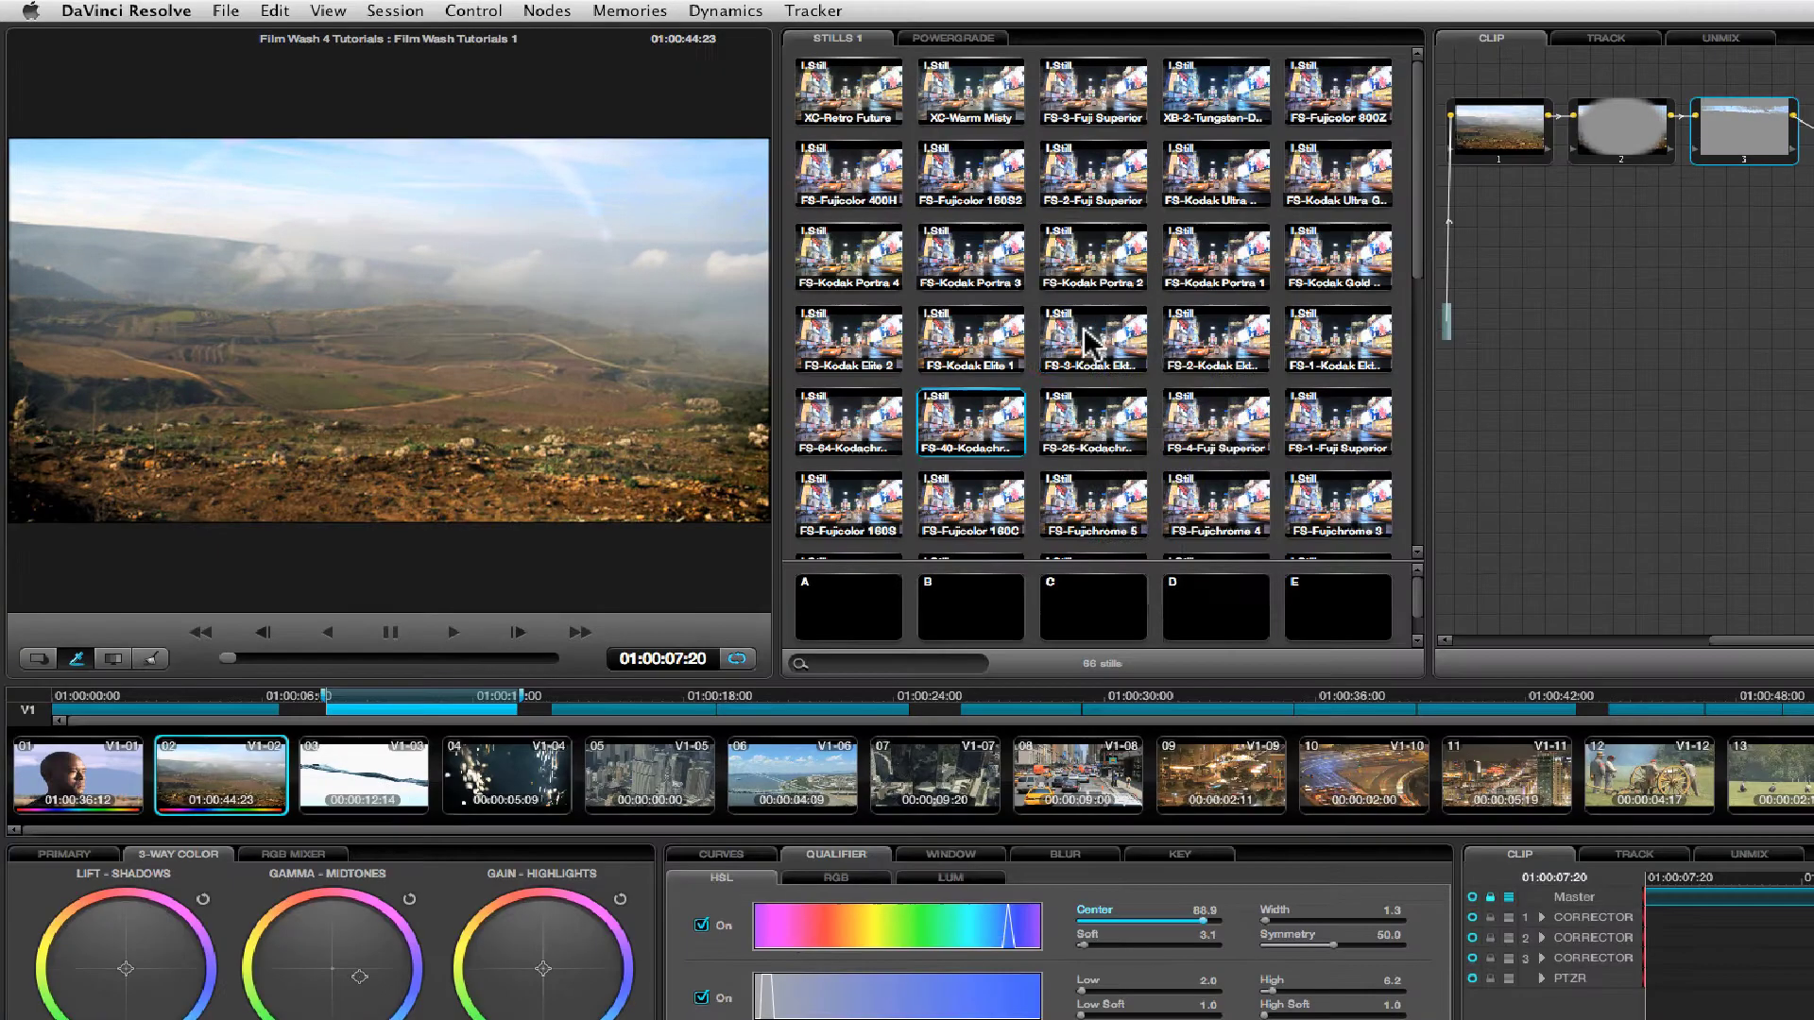
# - Preview a Kodak still's correction on the clip, then restore the earlier three-node grade
pyautogui.rightClick(909, 275)
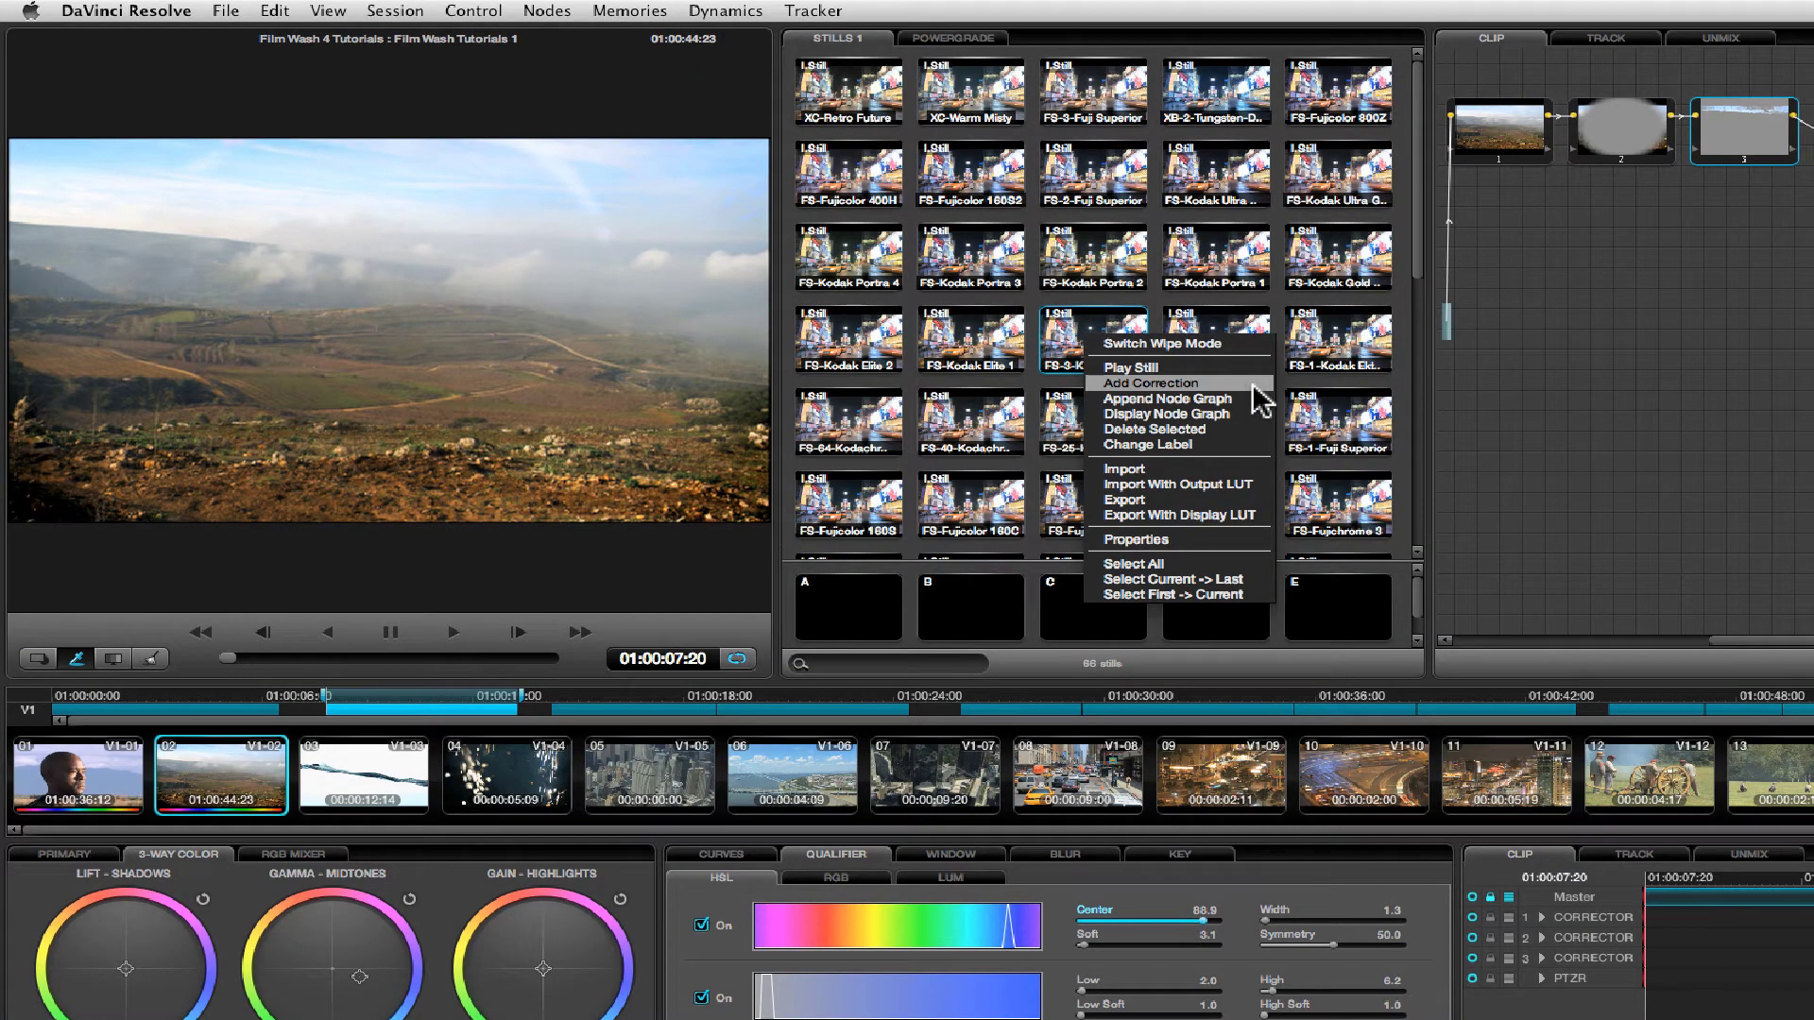
pyautogui.click(1246, 384)
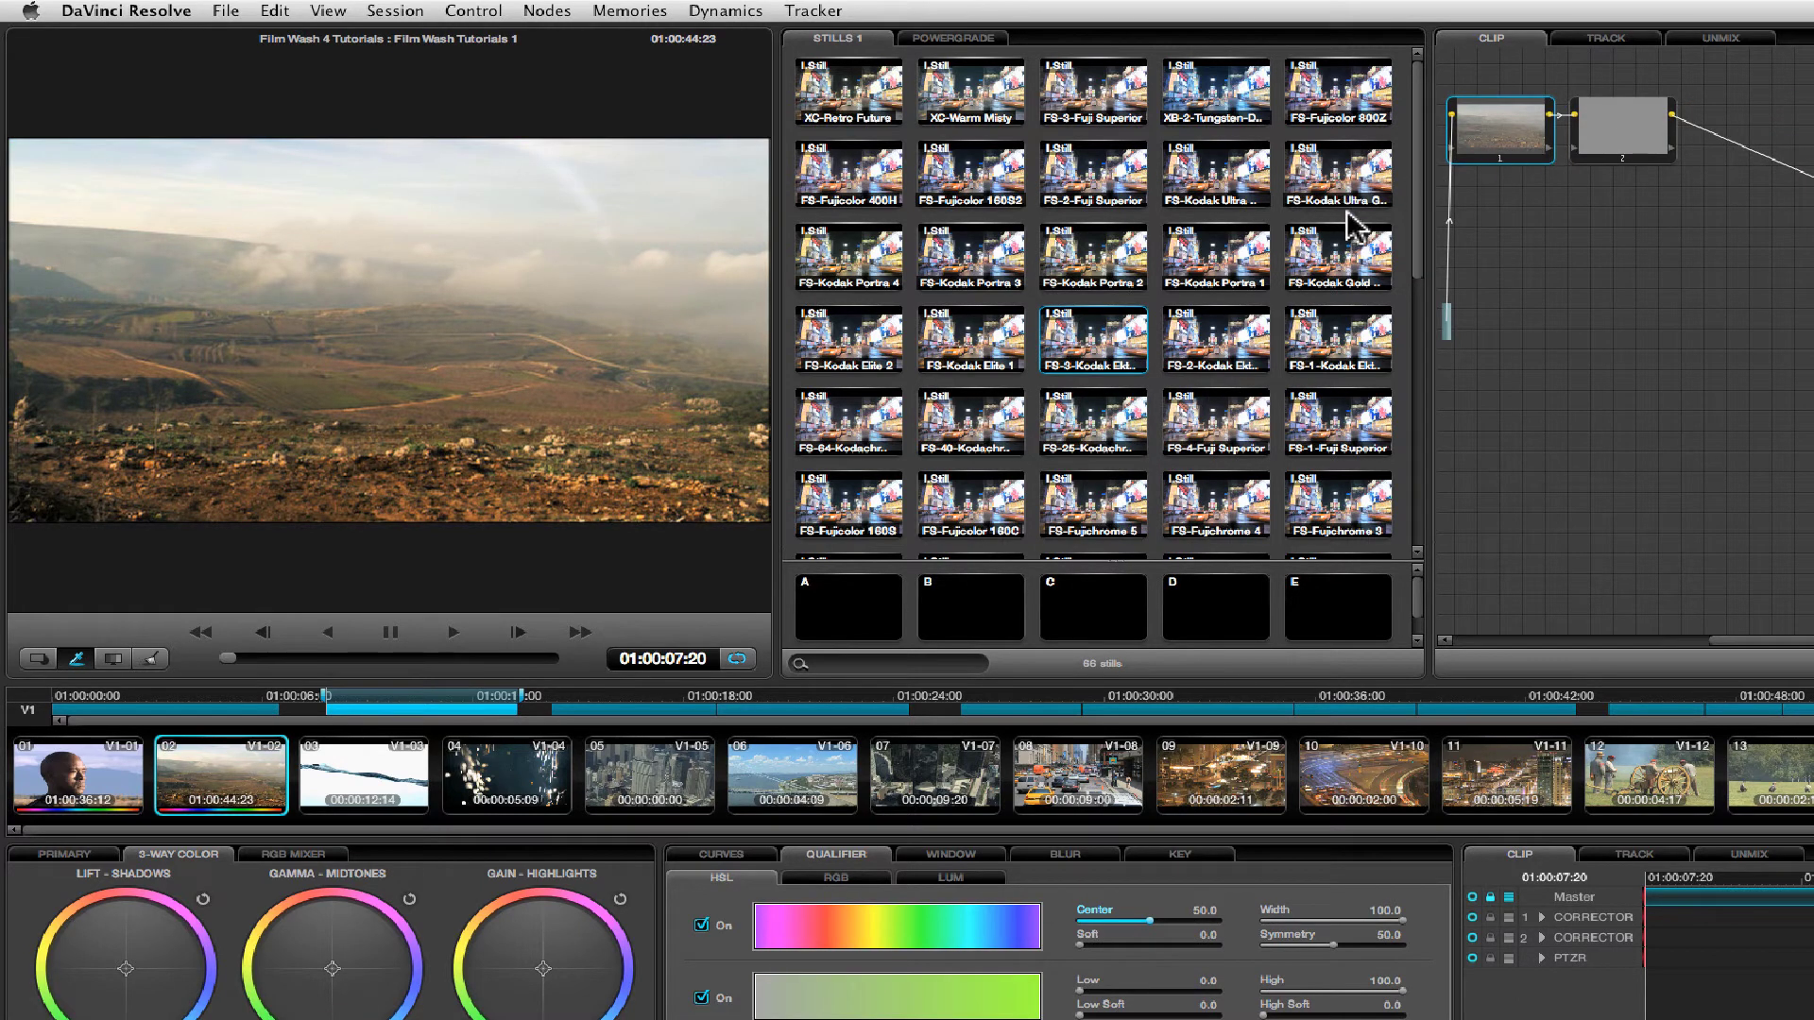
pyautogui.middleClick(1391, 243)
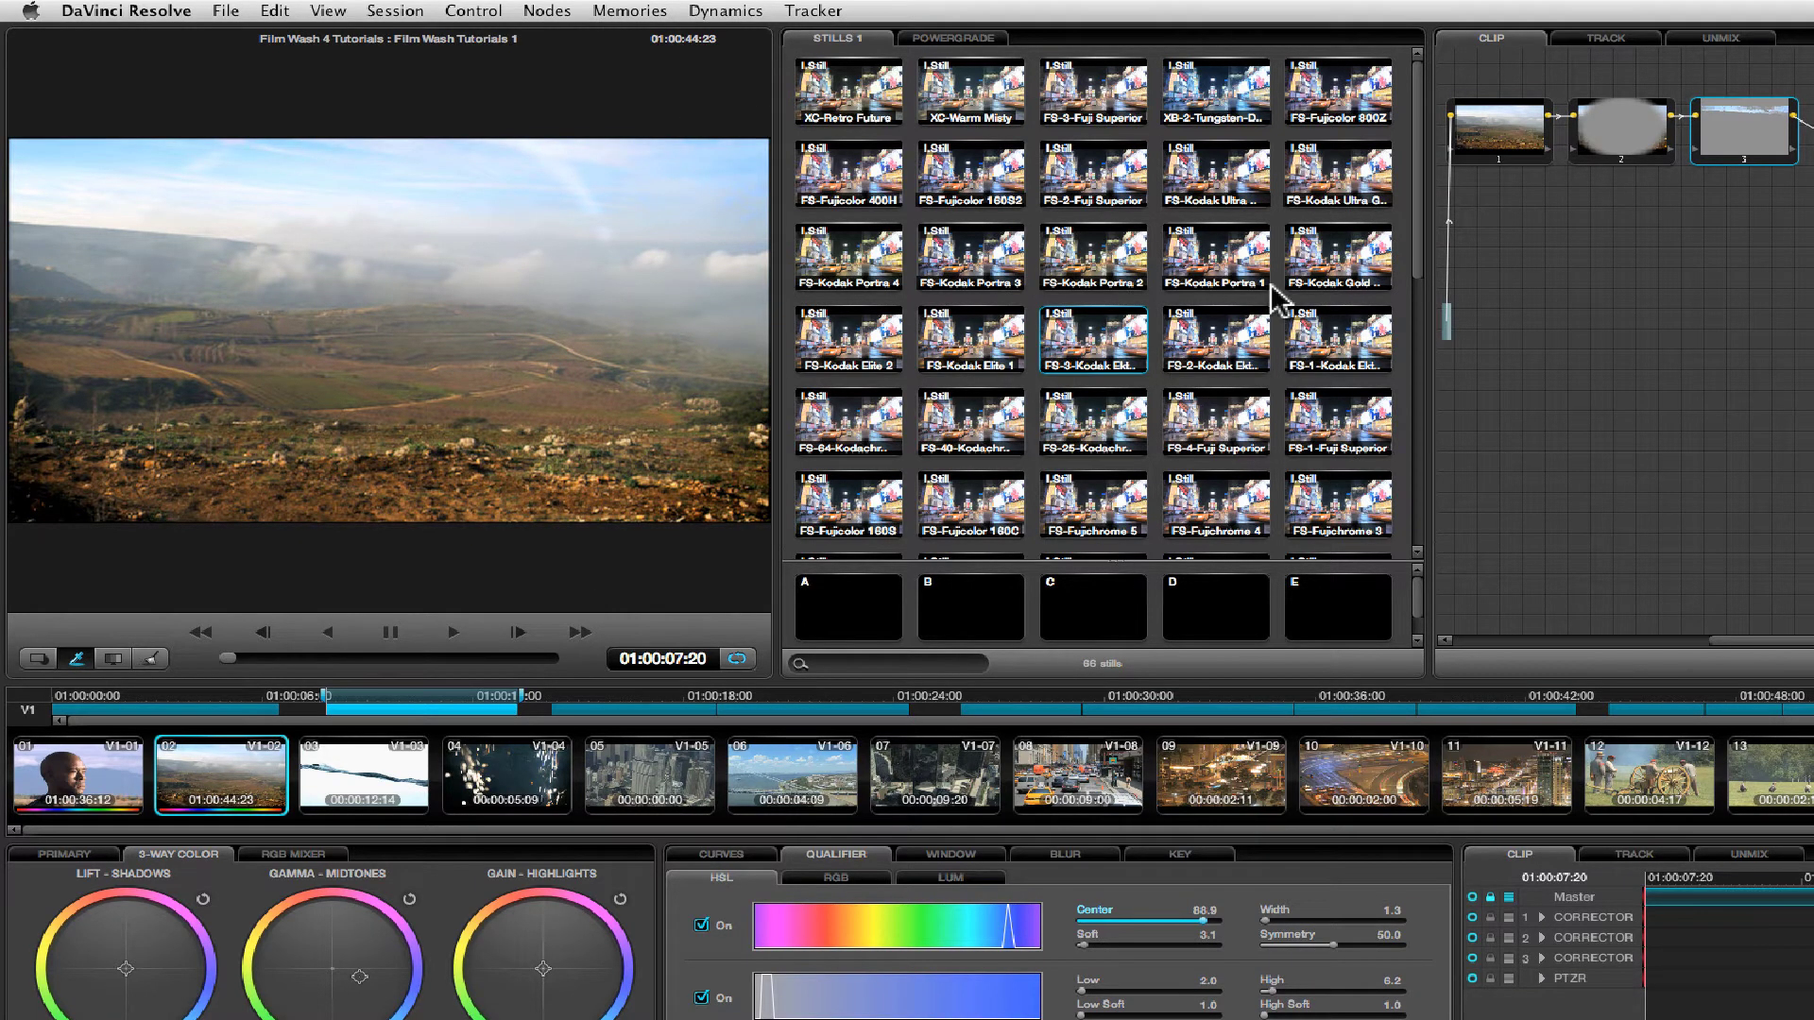
# - Append the FS-4-Fuji Superior node graph and arrange nodes 4 and 5 below node 3
pyautogui.rightClick(1218, 421)
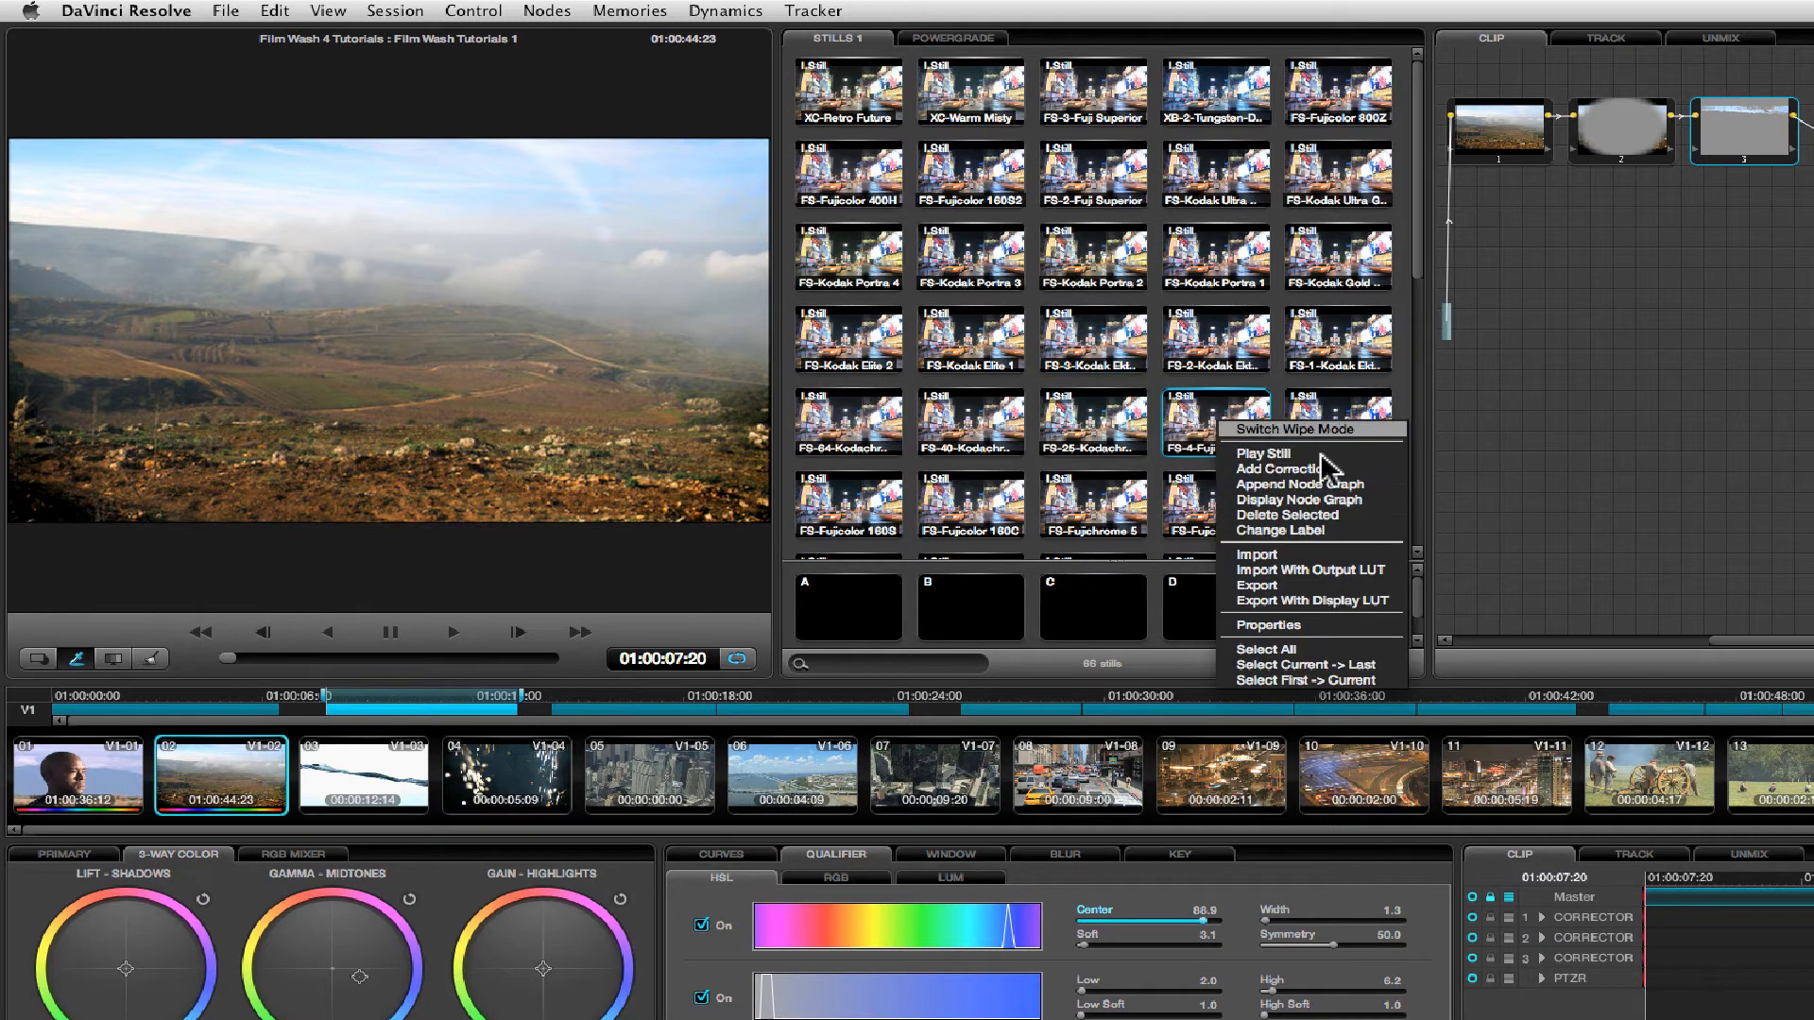
pyautogui.click(1388, 485)
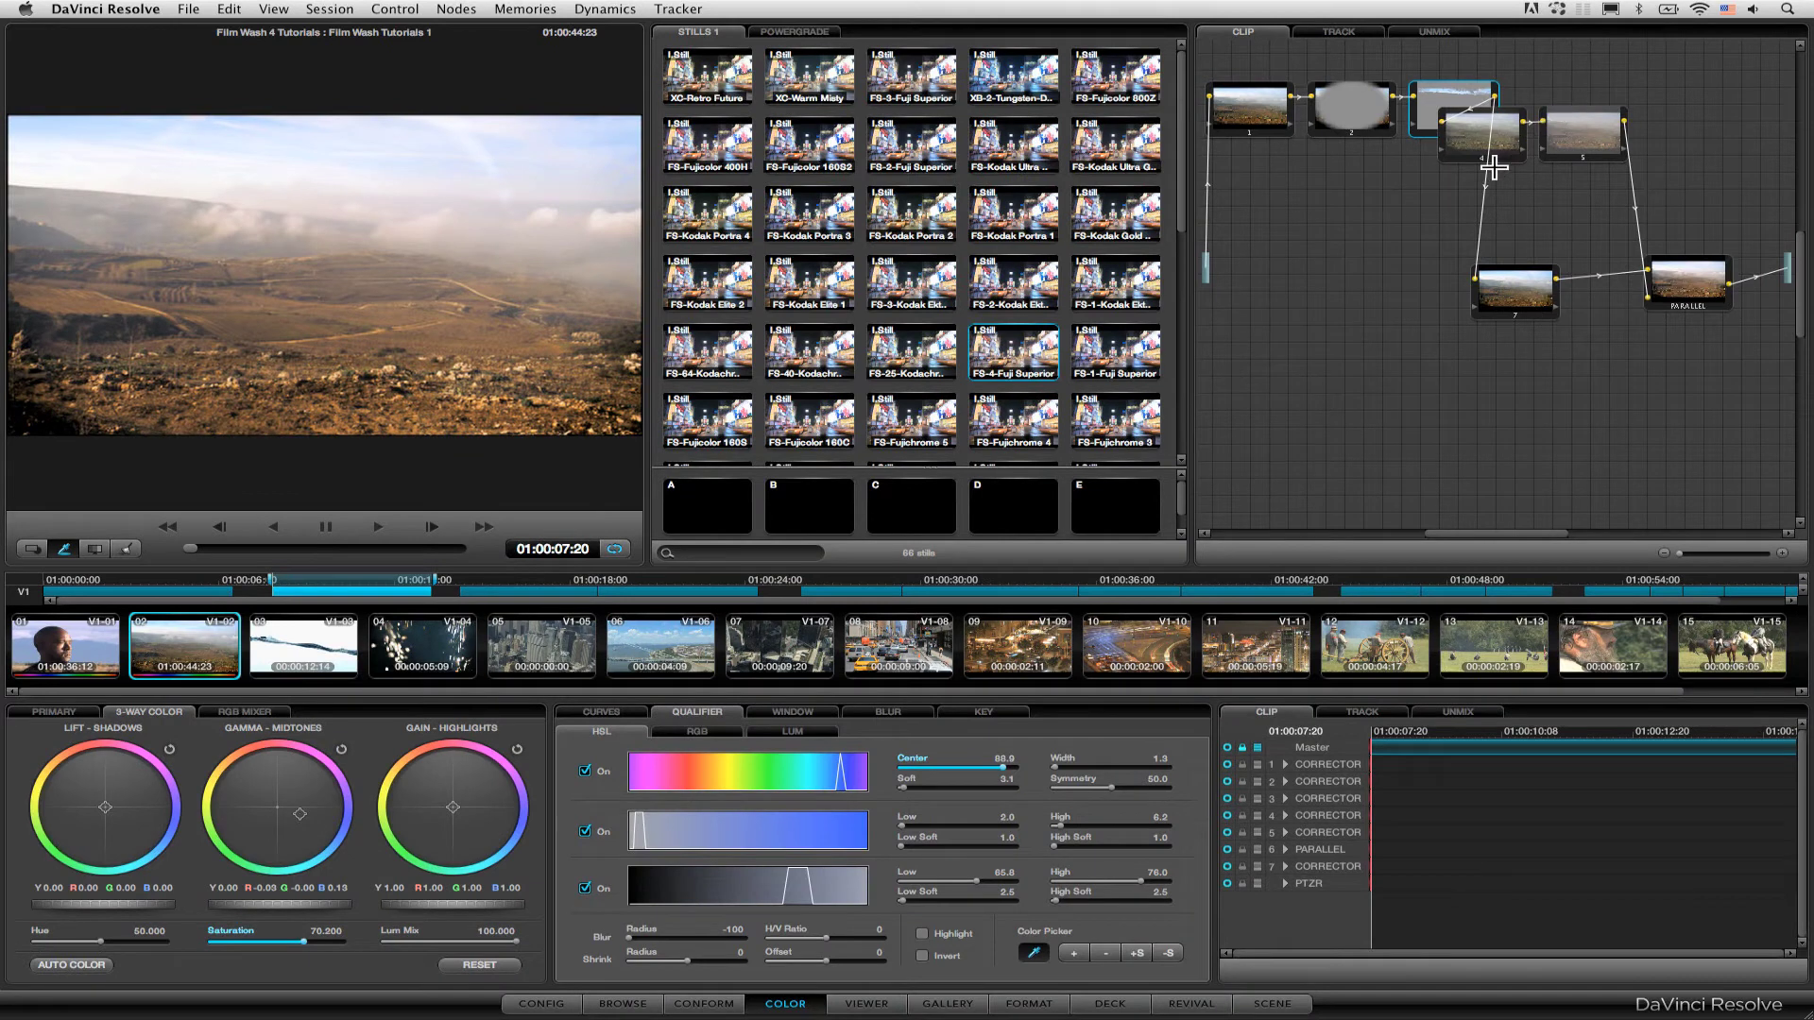
pyautogui.moveTo(1491, 137); pyautogui.dragTo(1648, 189)
pyautogui.moveTo(1538, 186); pyautogui.dragTo(1555, 179)
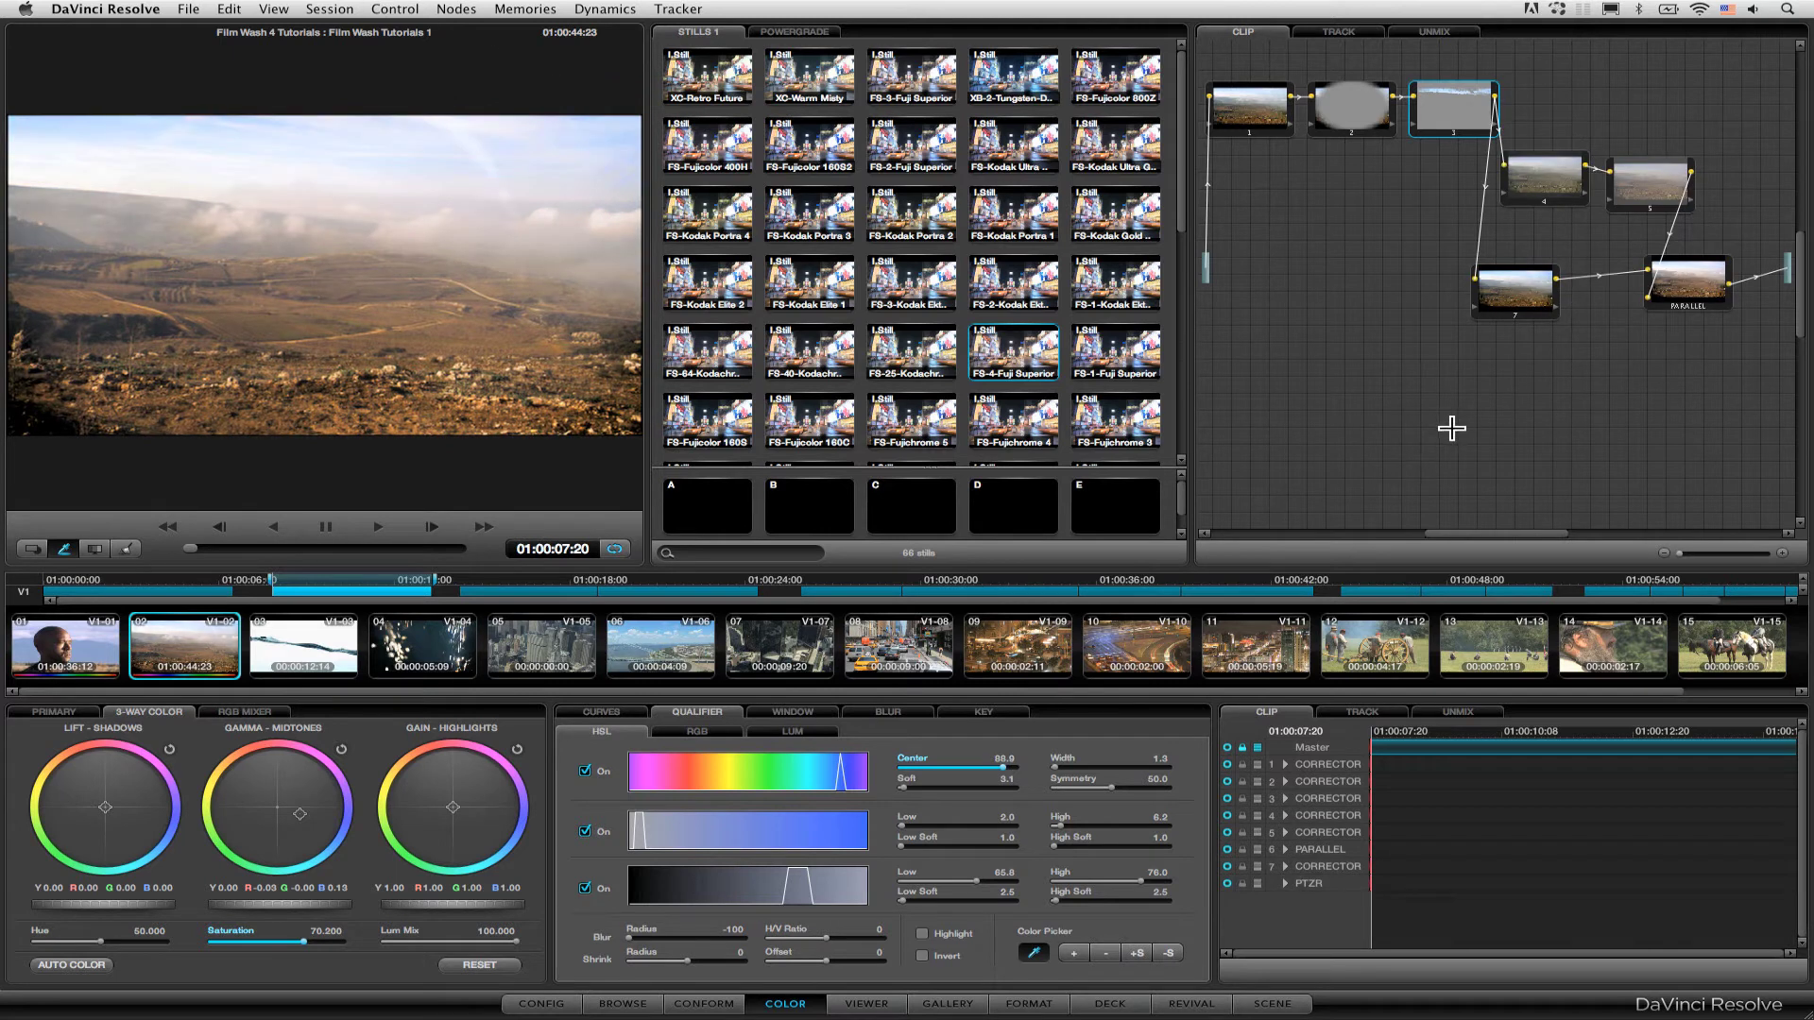
# - Set node 5's key output gain to 0.58, compare the grade on and off, and play the clip
pyautogui.hotkey('alt', 'd')
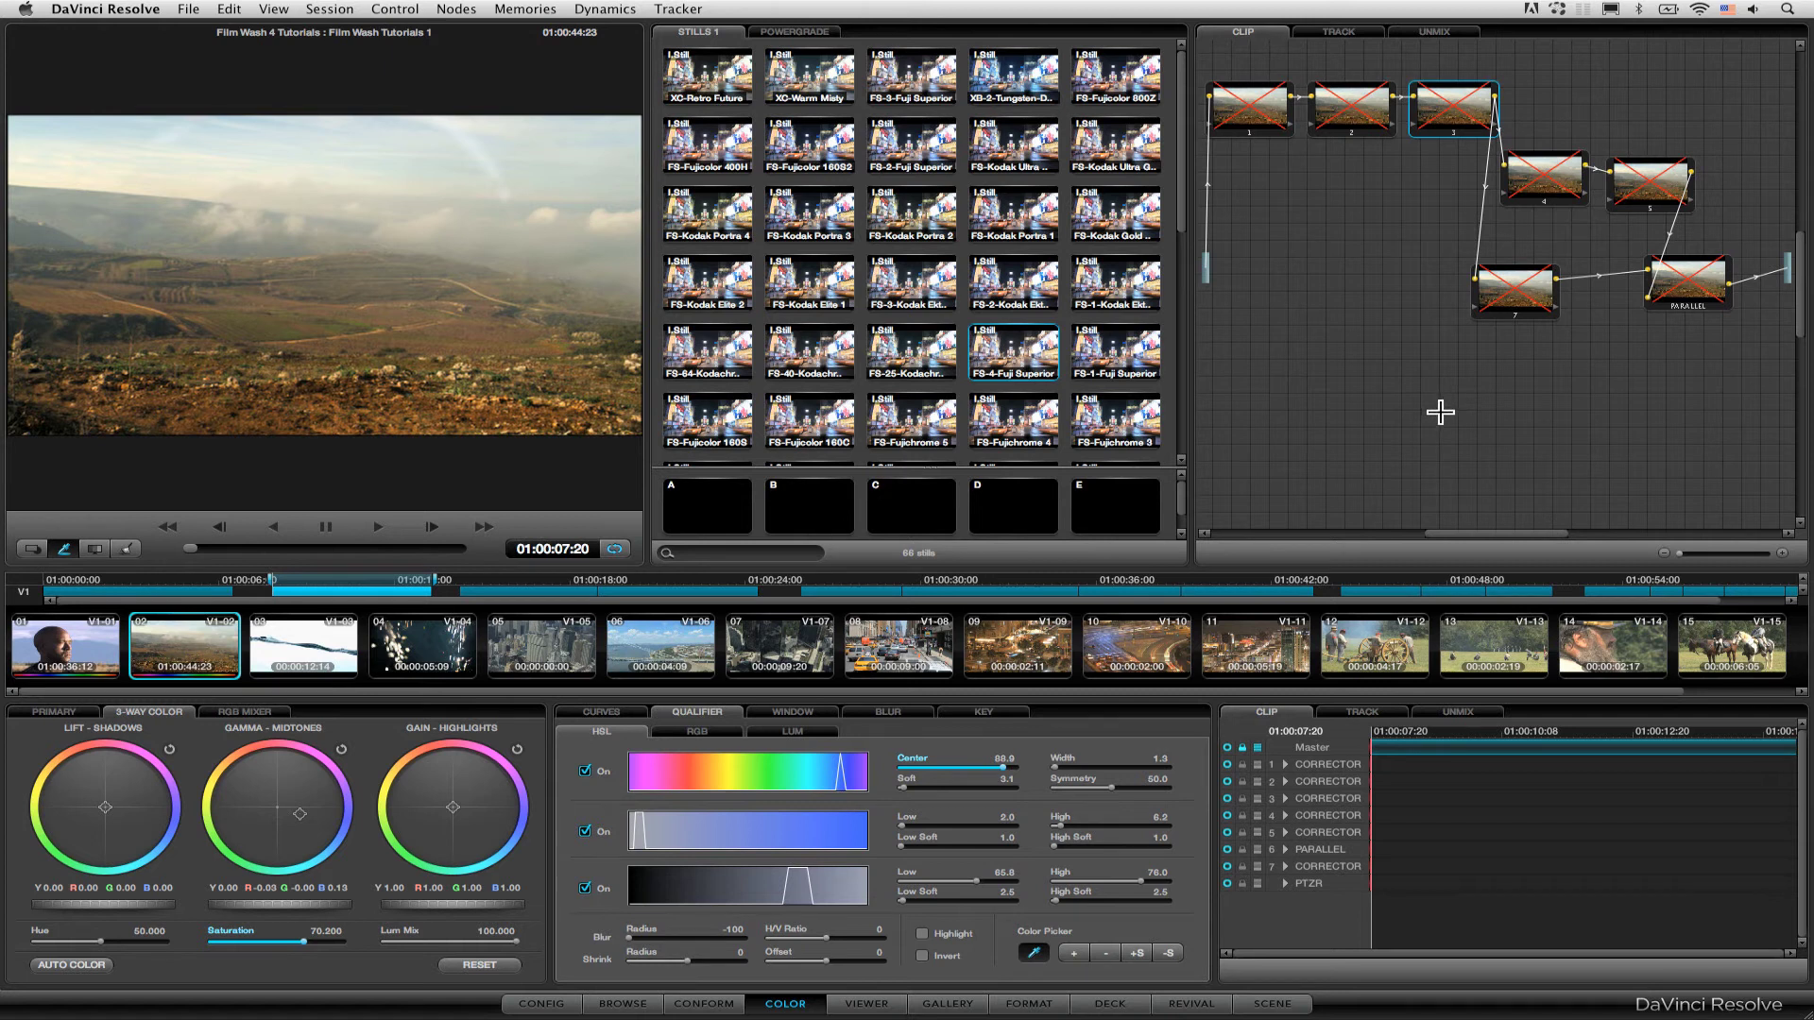
pyautogui.hotkey('alt', 'd')
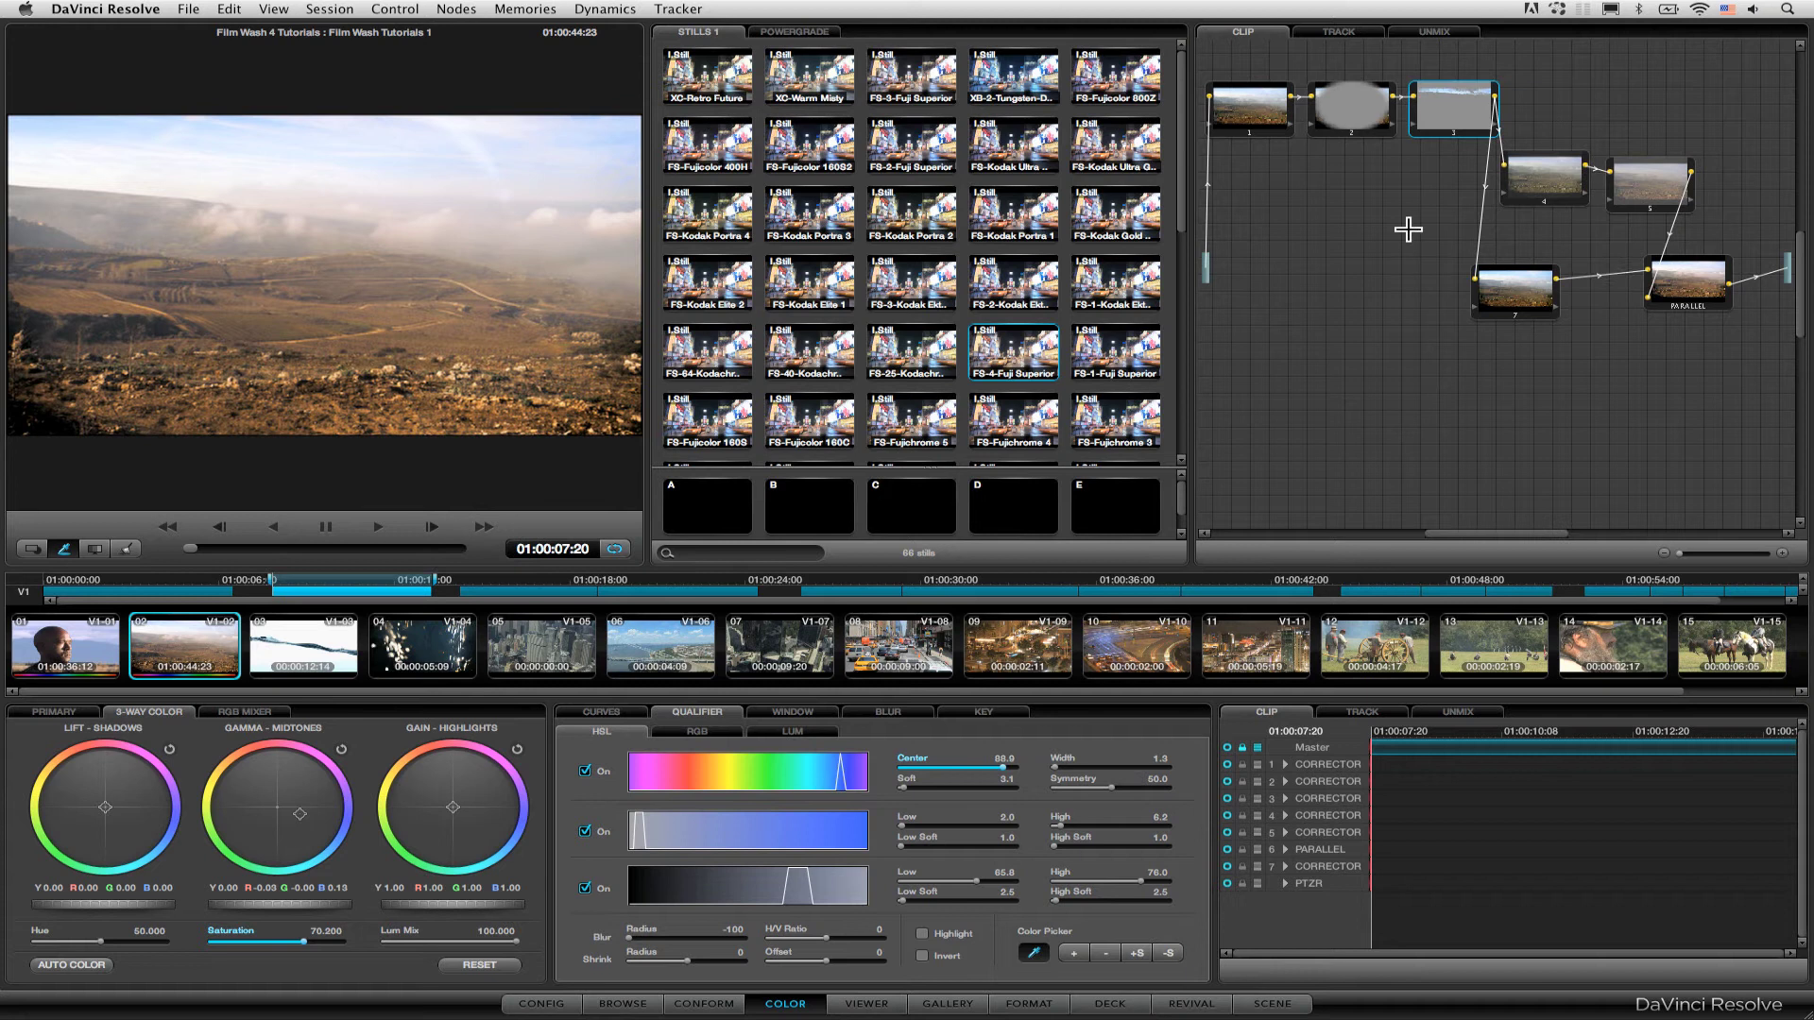
pyautogui.moveTo(1651, 172); pyautogui.dragTo(1650, 167)
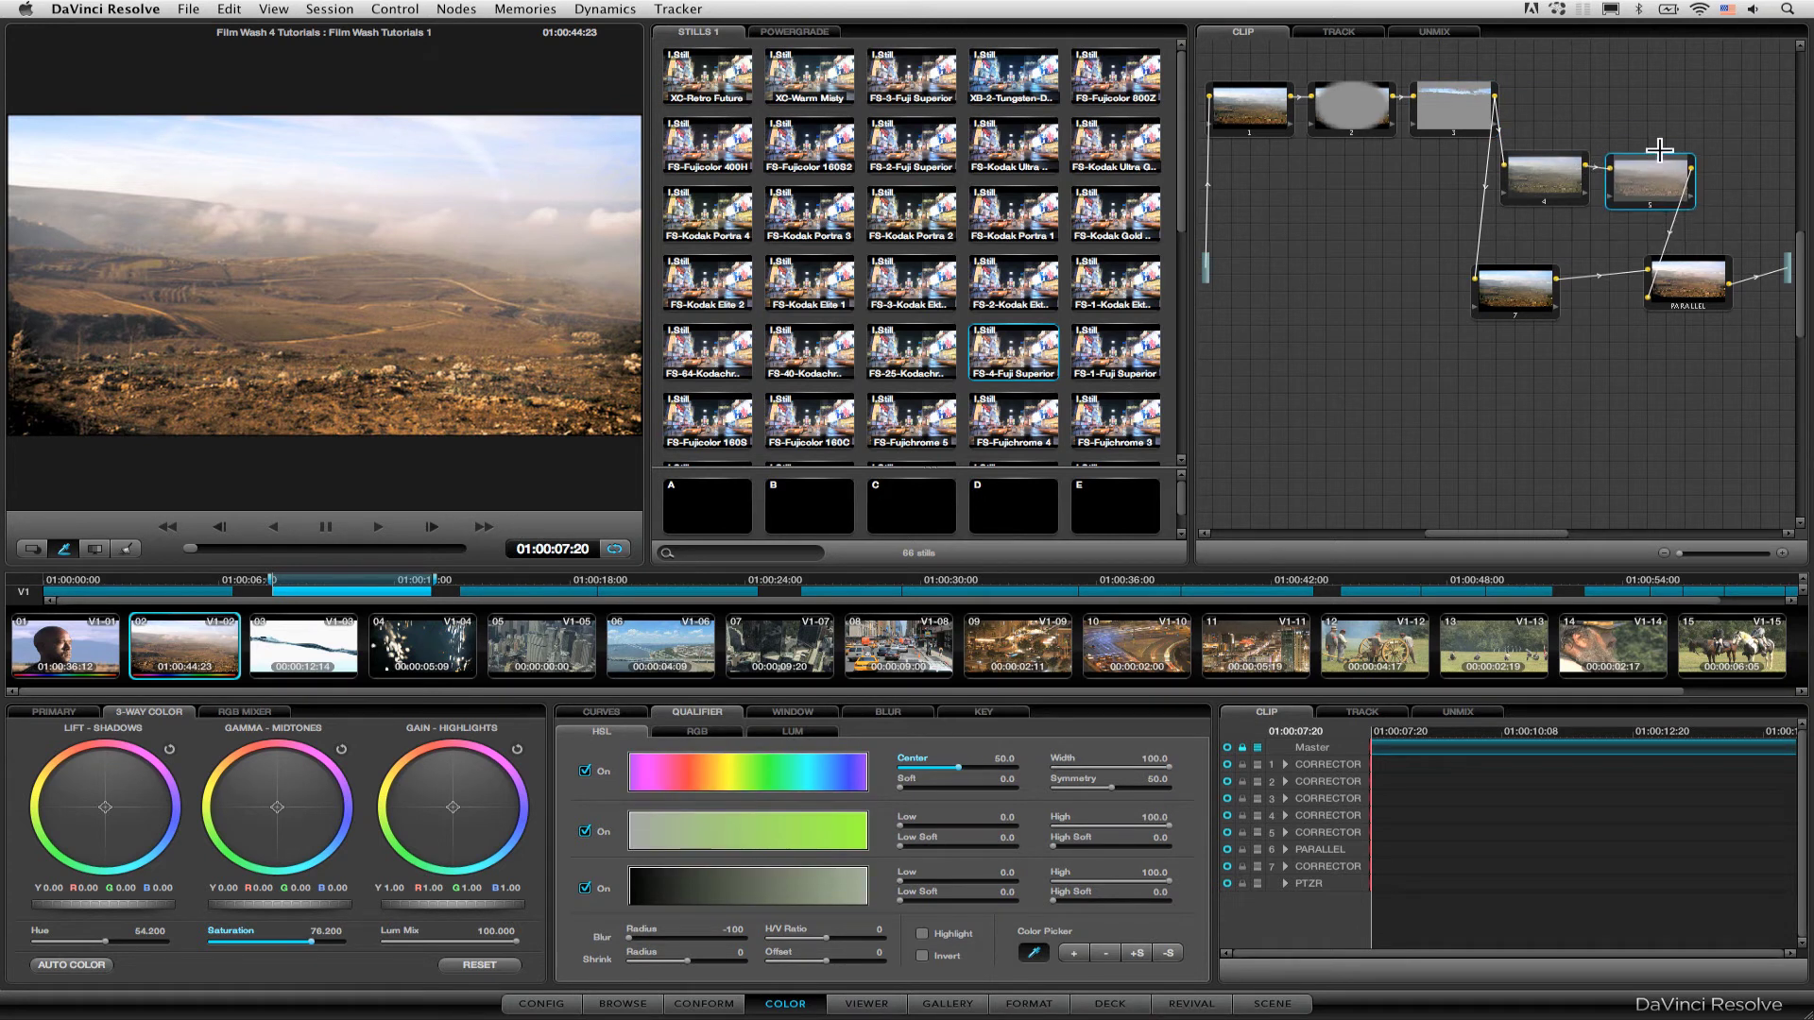
pyautogui.click(981, 714)
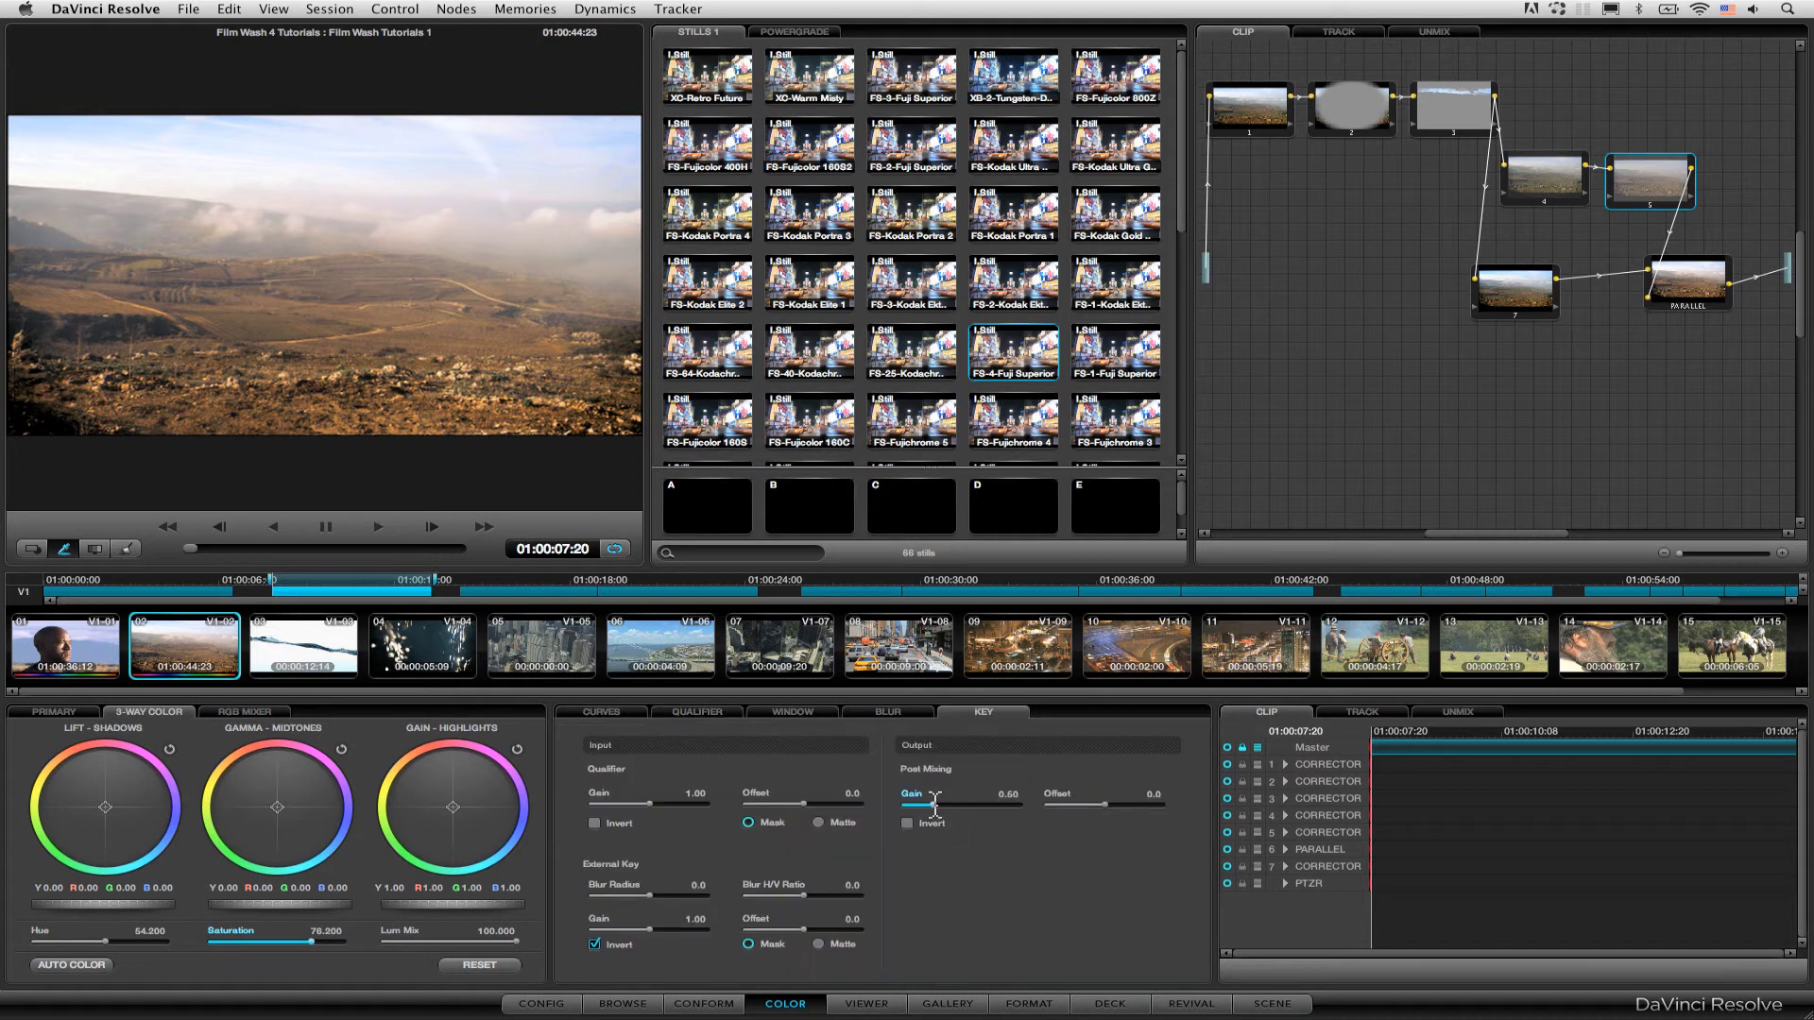
pyautogui.moveTo(935, 804); pyautogui.dragTo(952, 809)
pyautogui.moveTo(964, 823); pyautogui.dragTo(960, 823)
pyautogui.hotkey('shift', 'd')
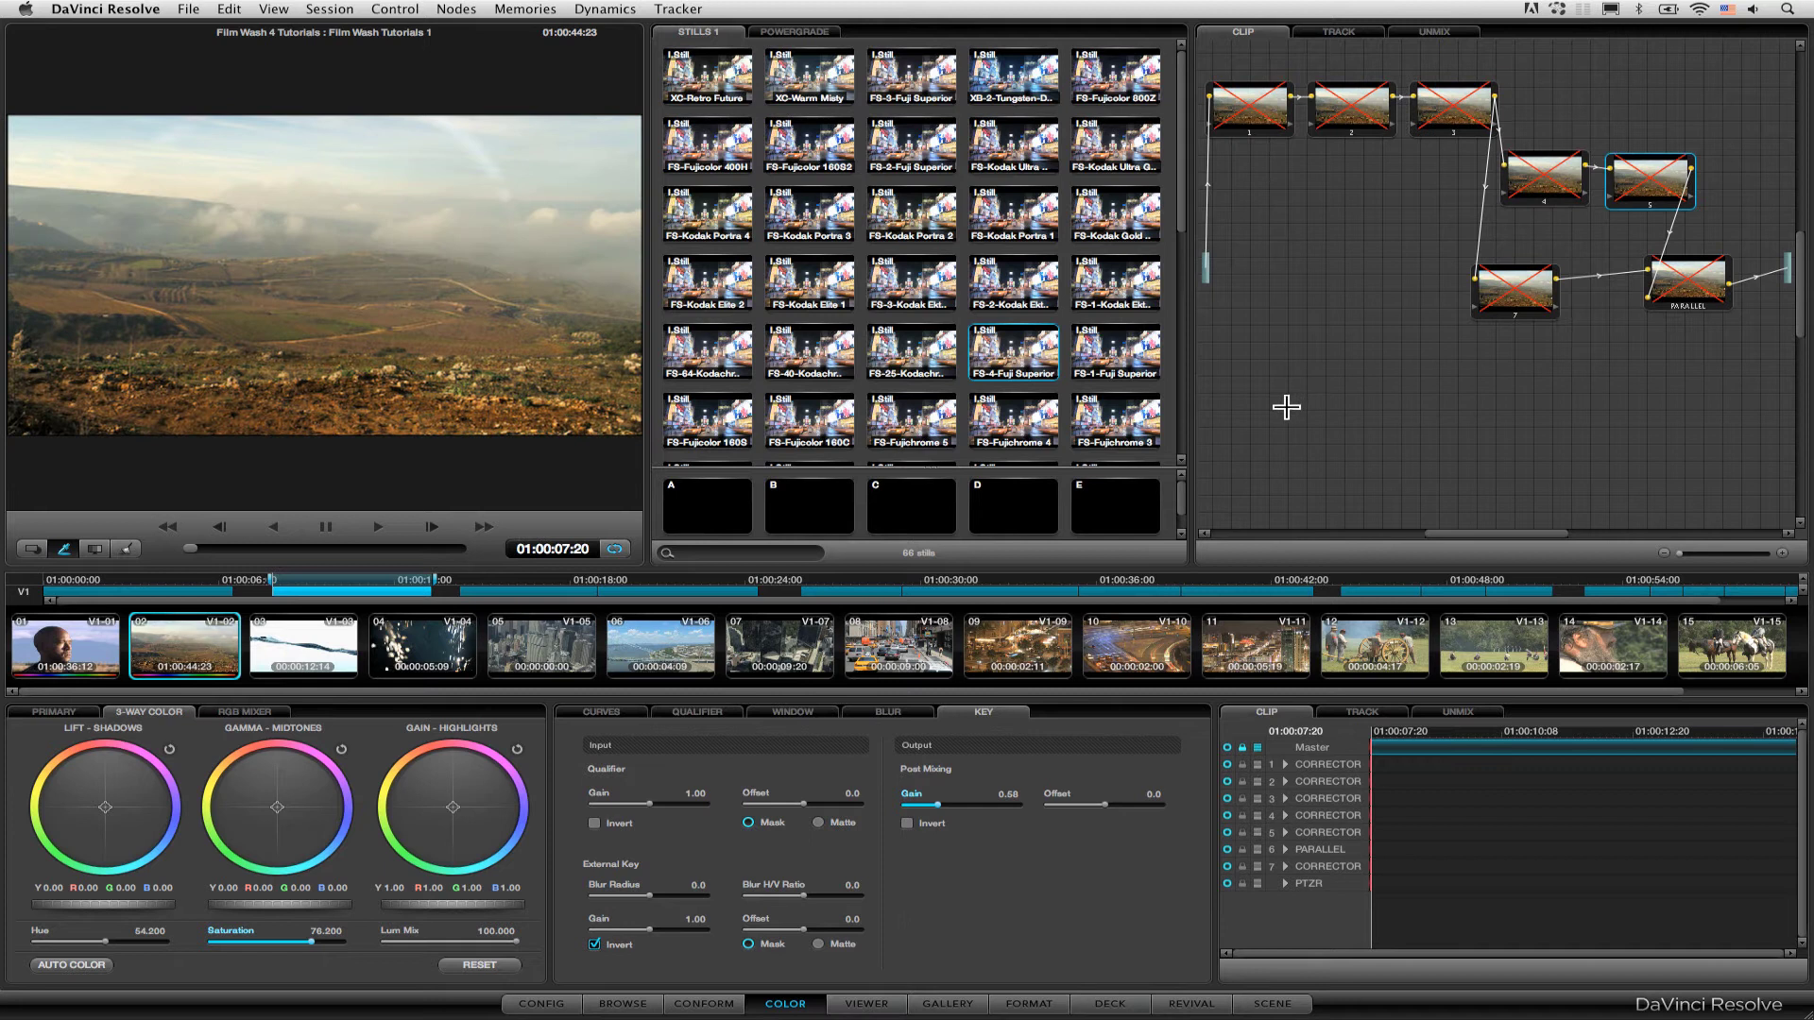
pyautogui.hotkey('shift', 'd')
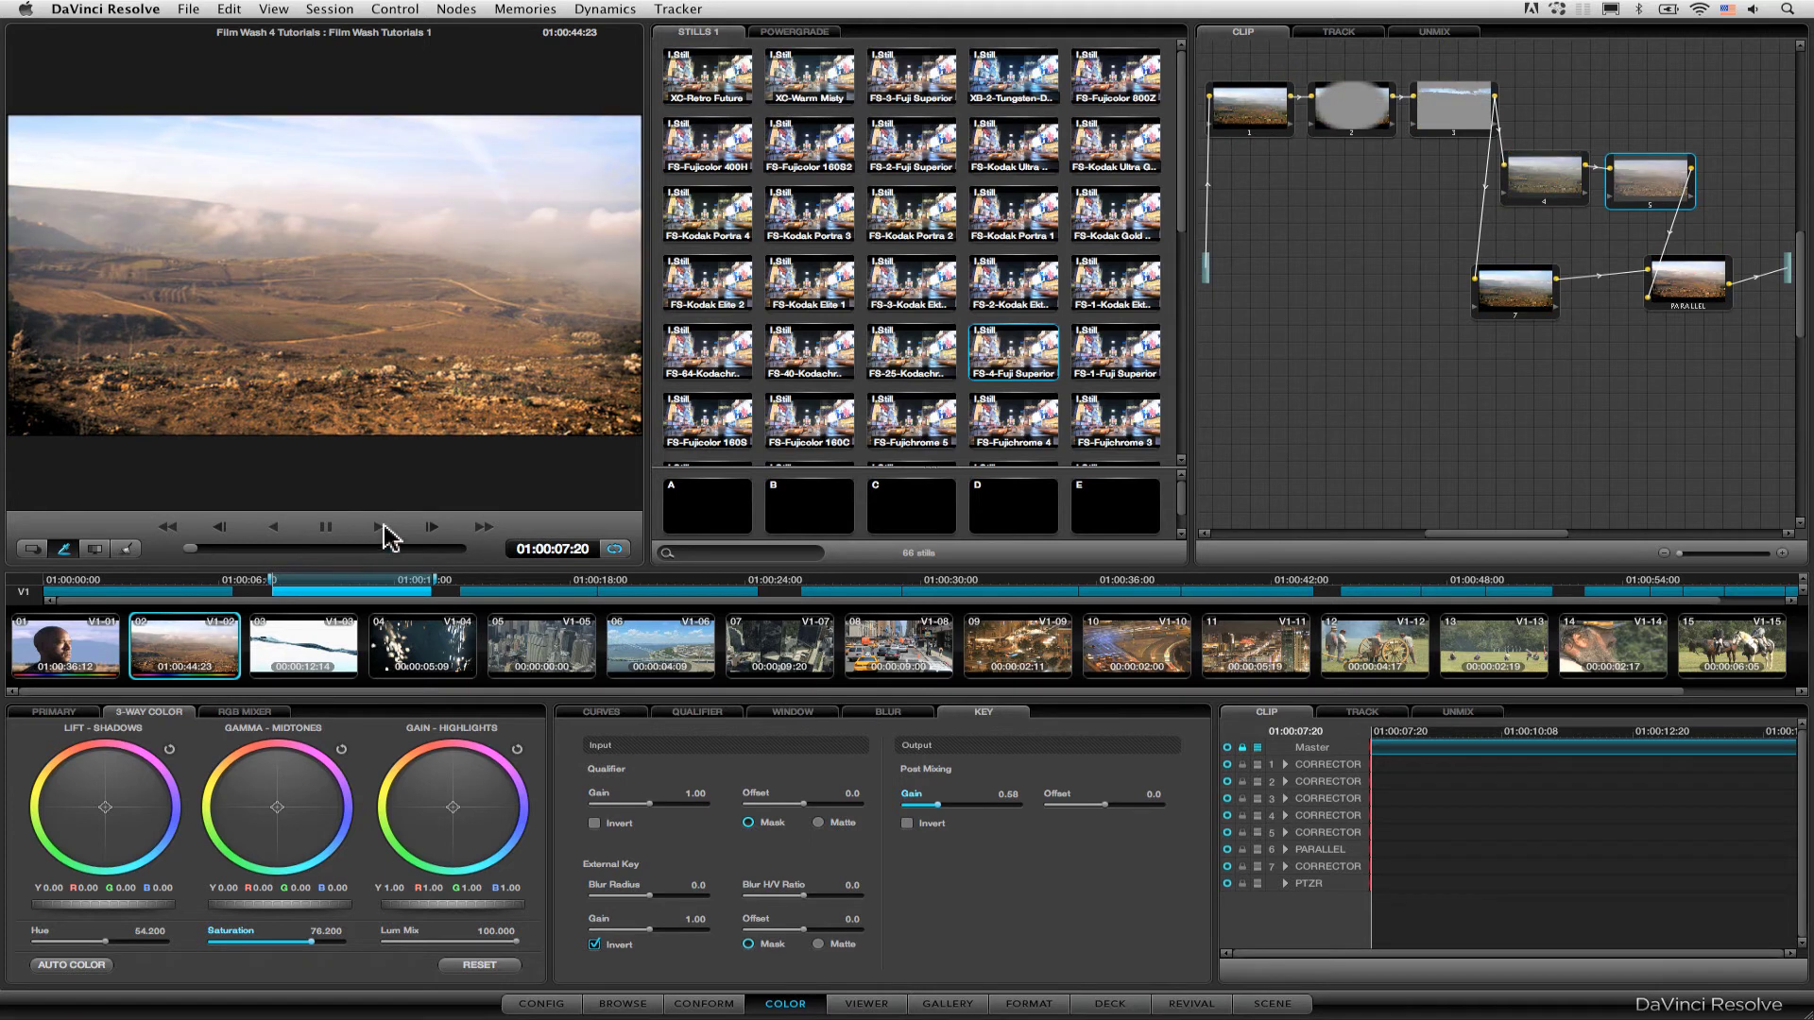
pyautogui.click(377, 526)
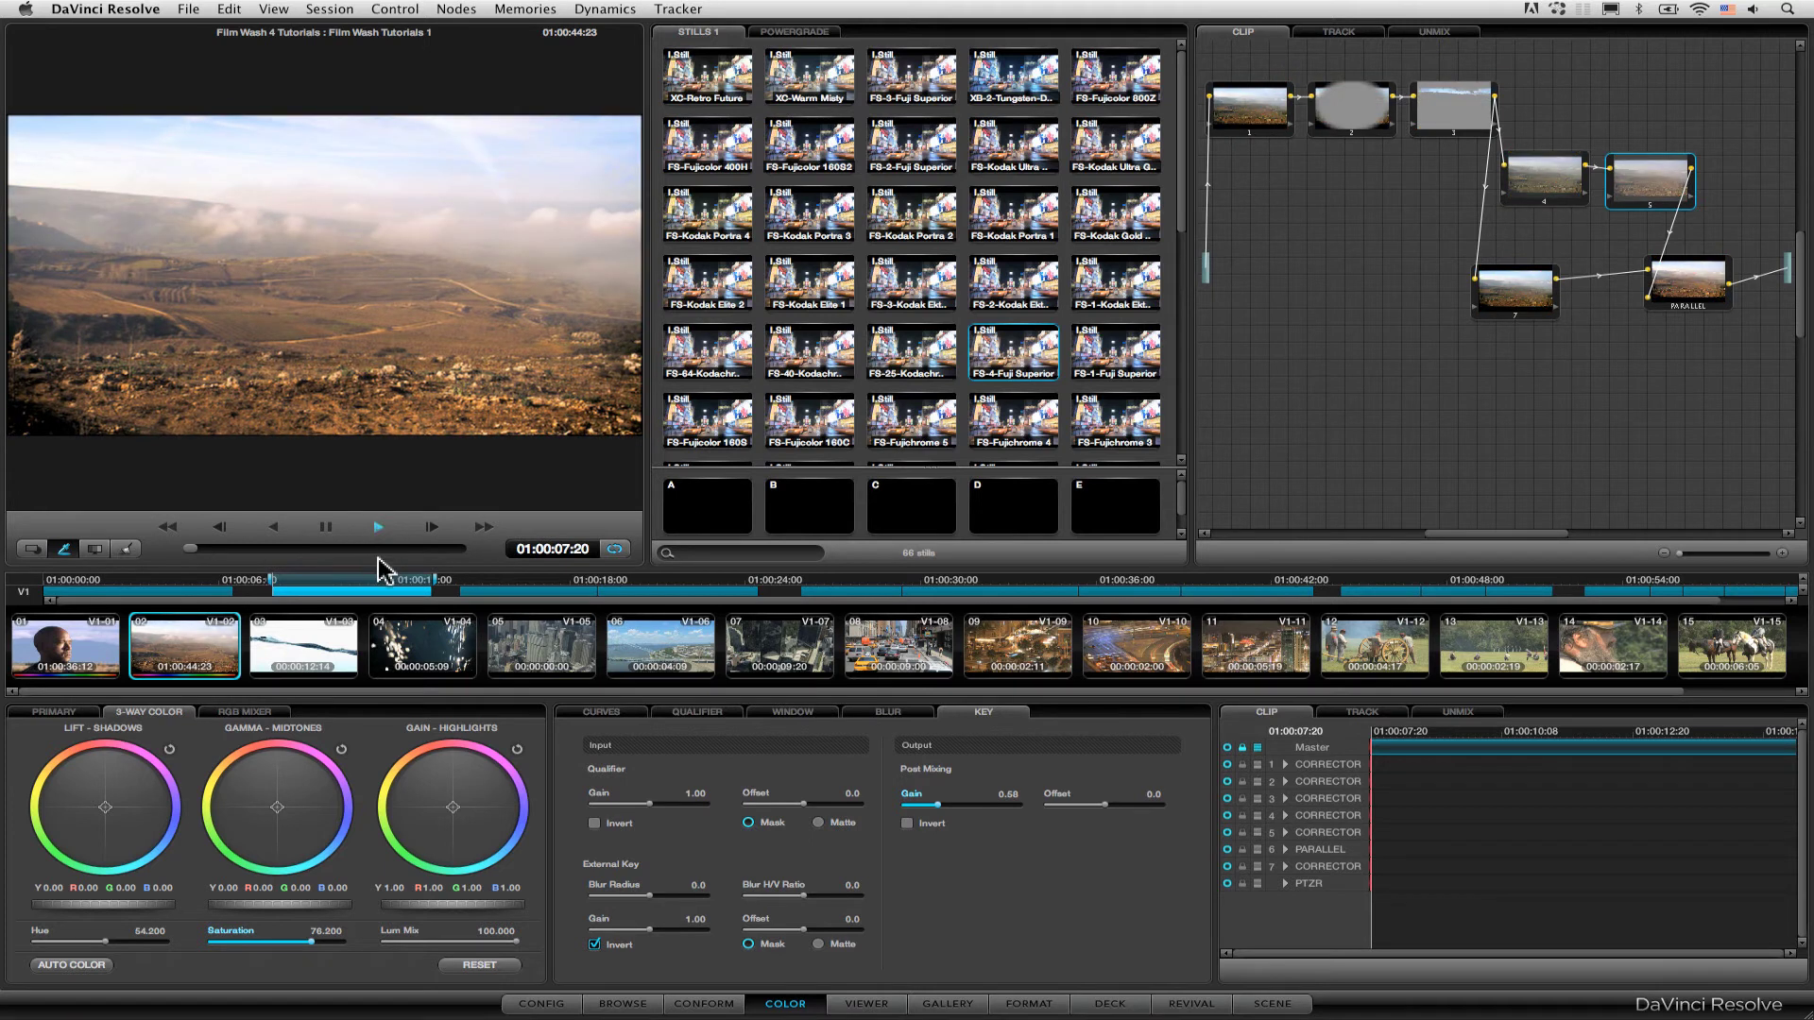
# - Stop playback, make water clip 03 current and show the PowerGrade gallery
pyautogui.click(328, 527)
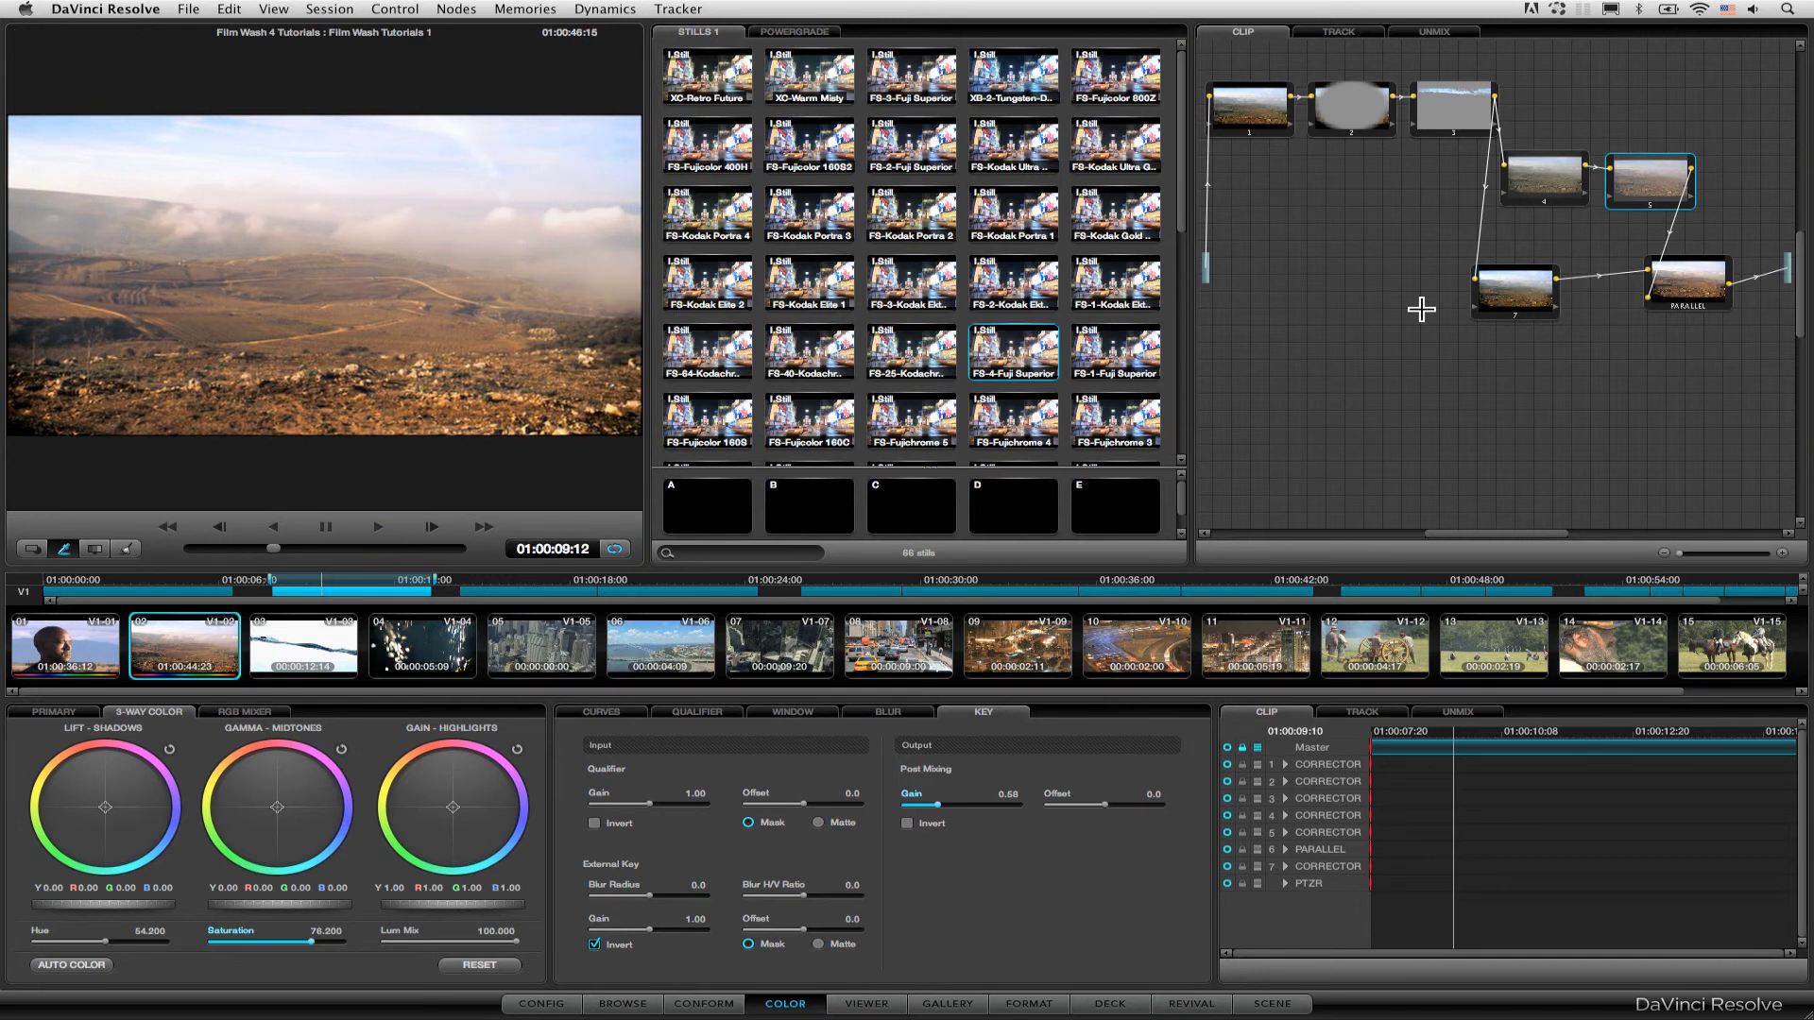
pyautogui.click(314, 652)
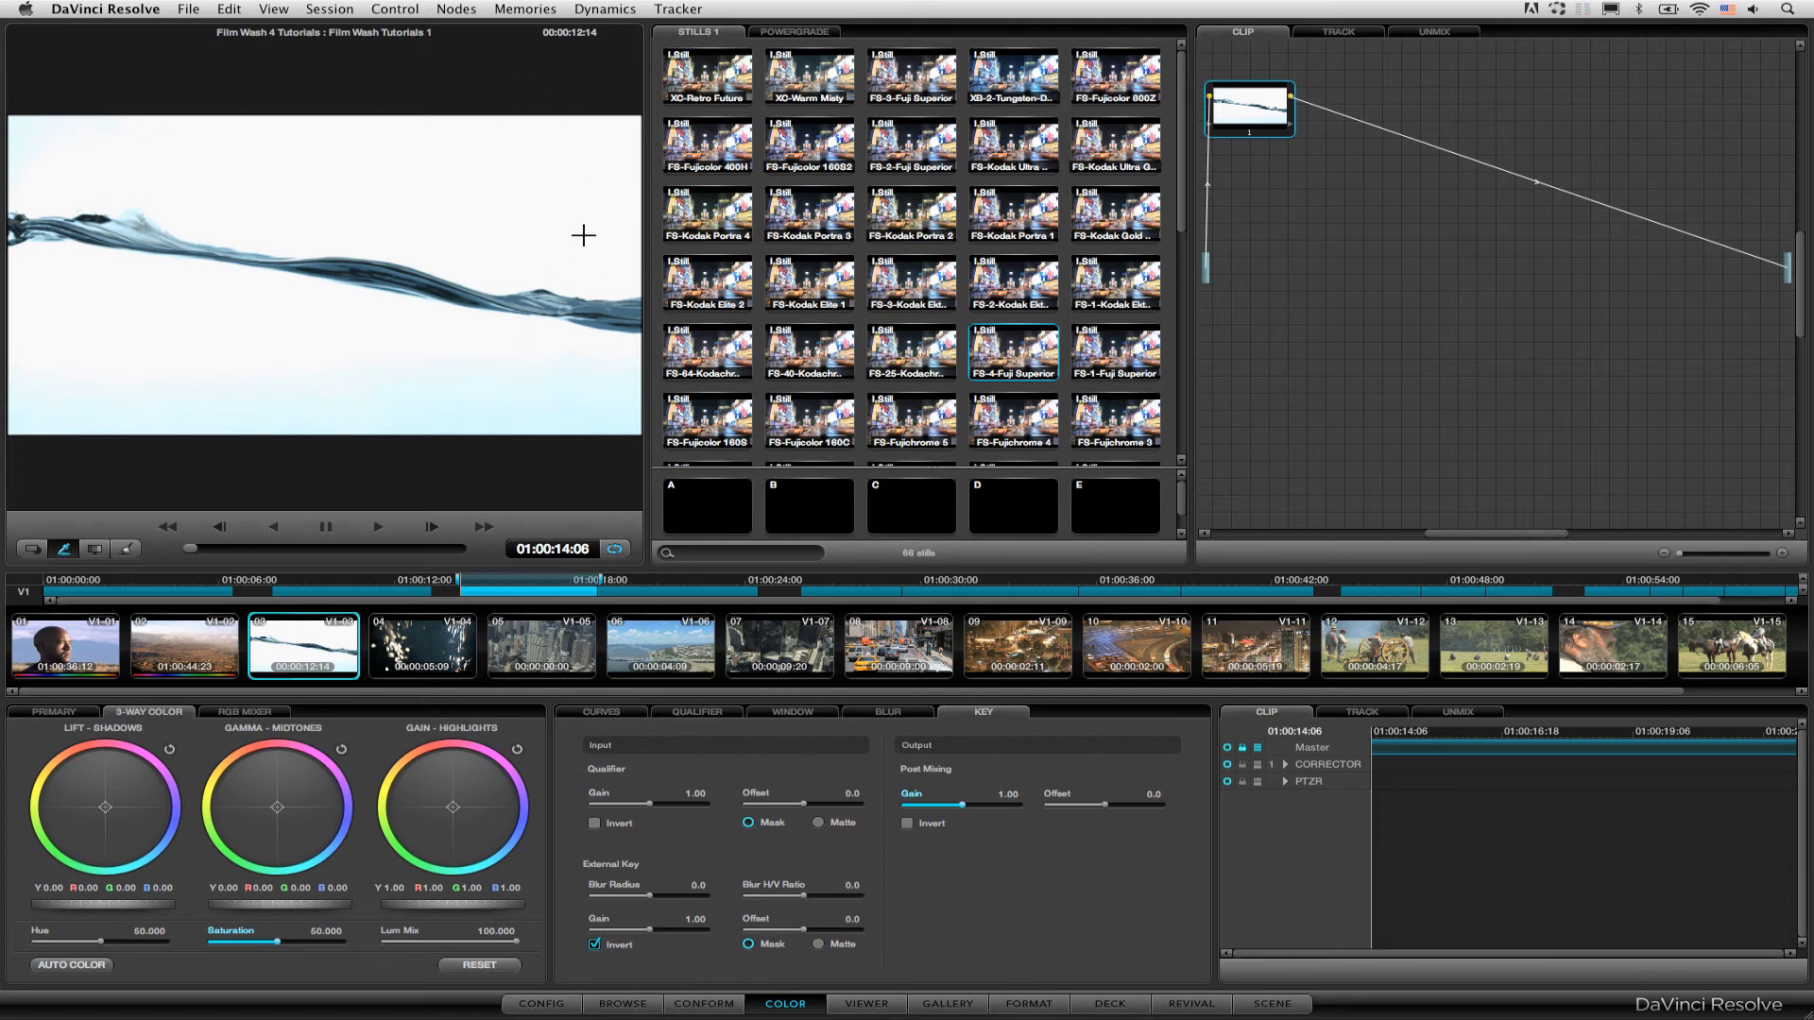
pyautogui.click(798, 34)
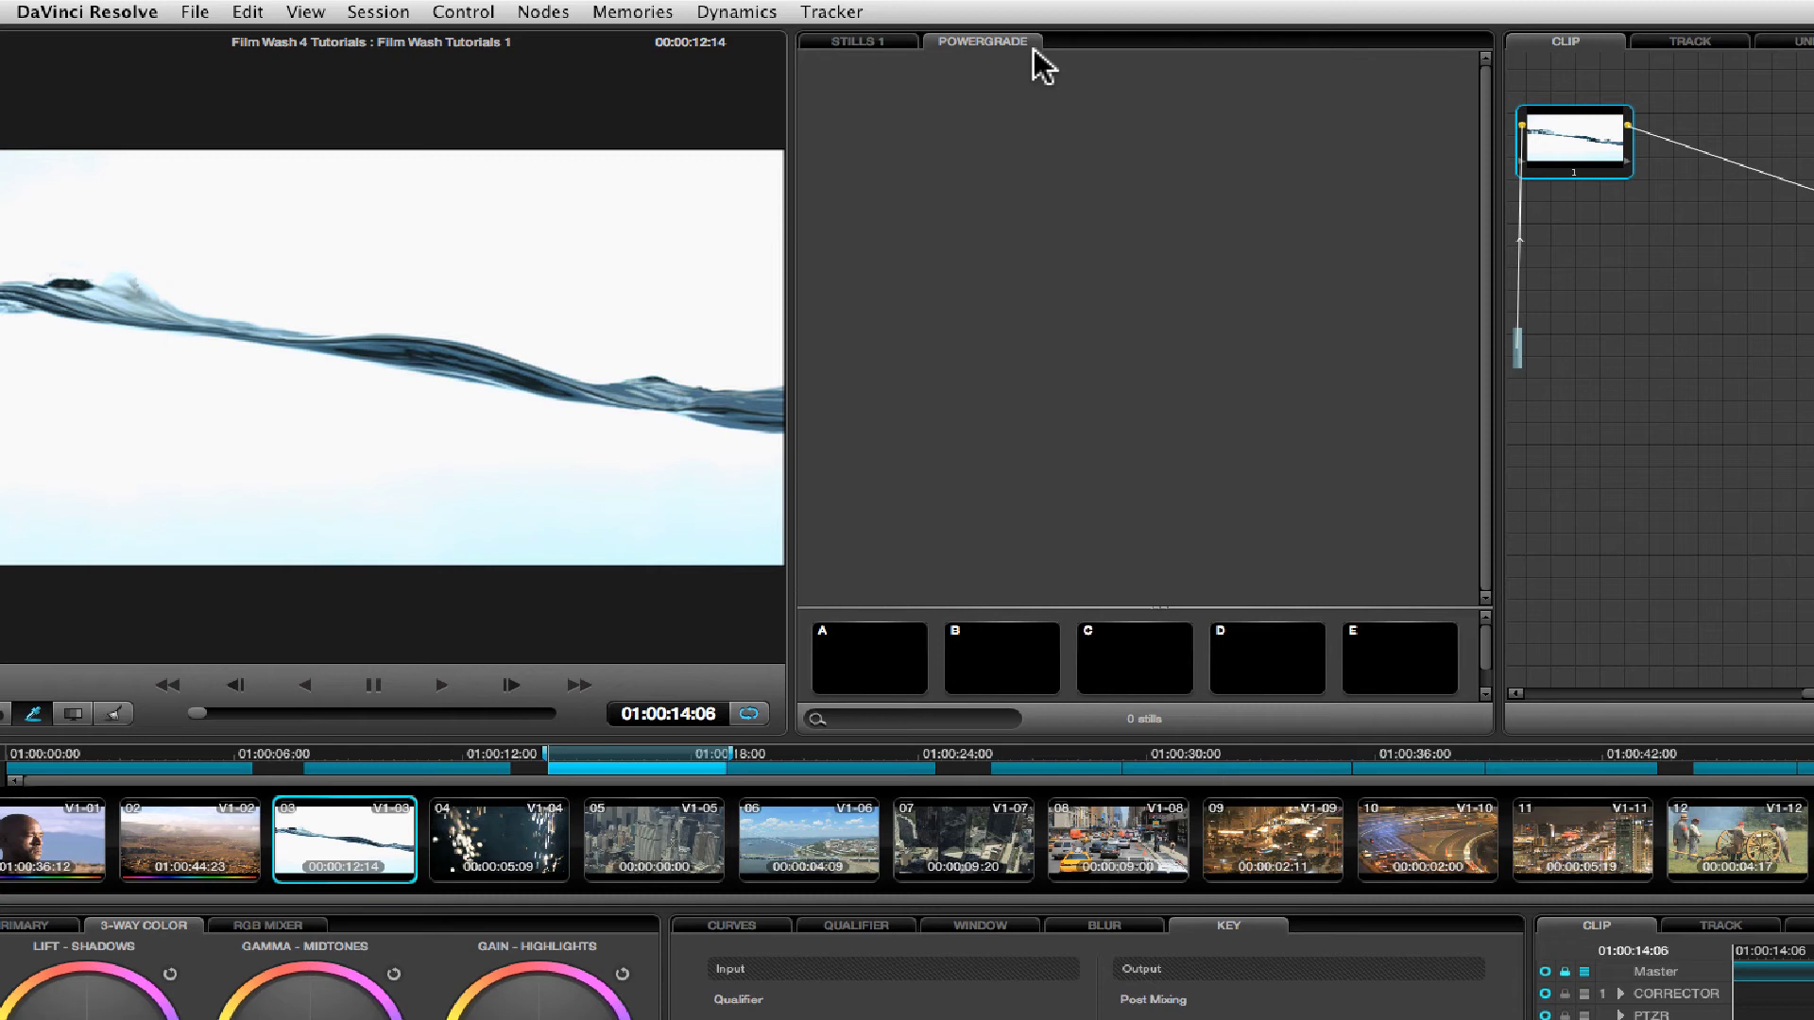
# - Import all the Film Wash JPEG stills into the empty PowerGrade album
pyautogui.rightClick(1026, 184)
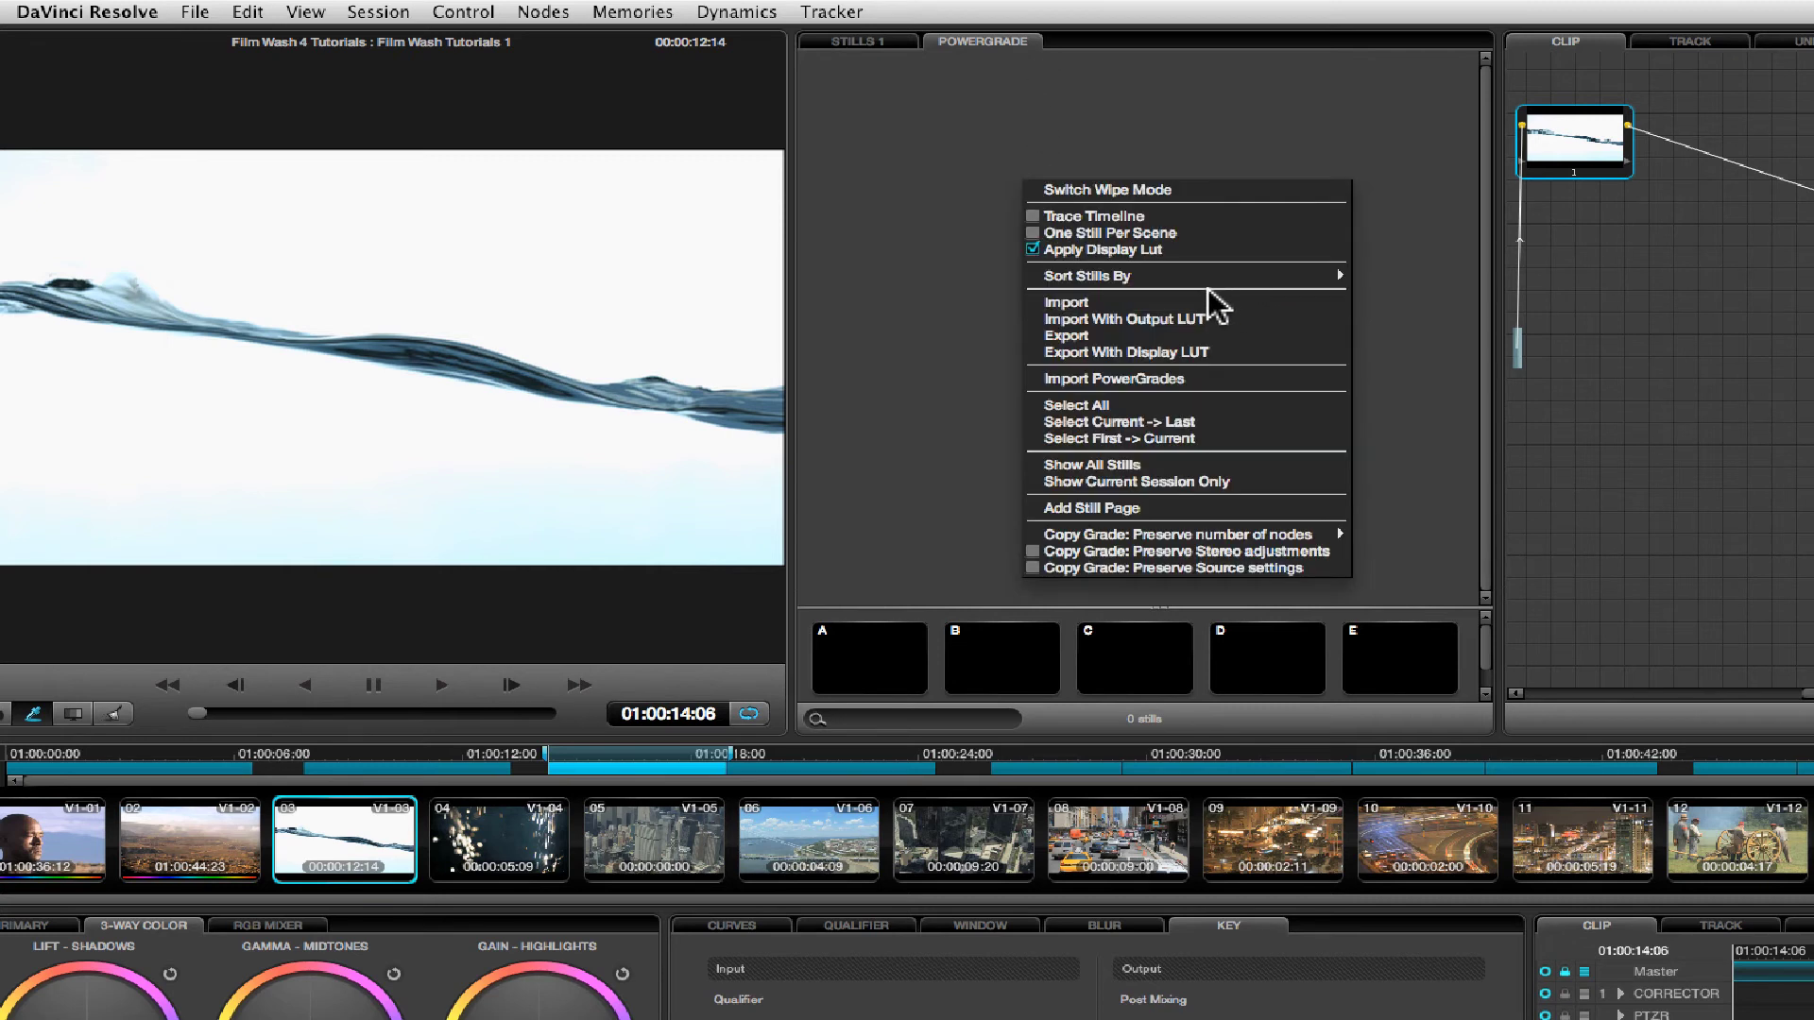
pyautogui.click(1202, 304)
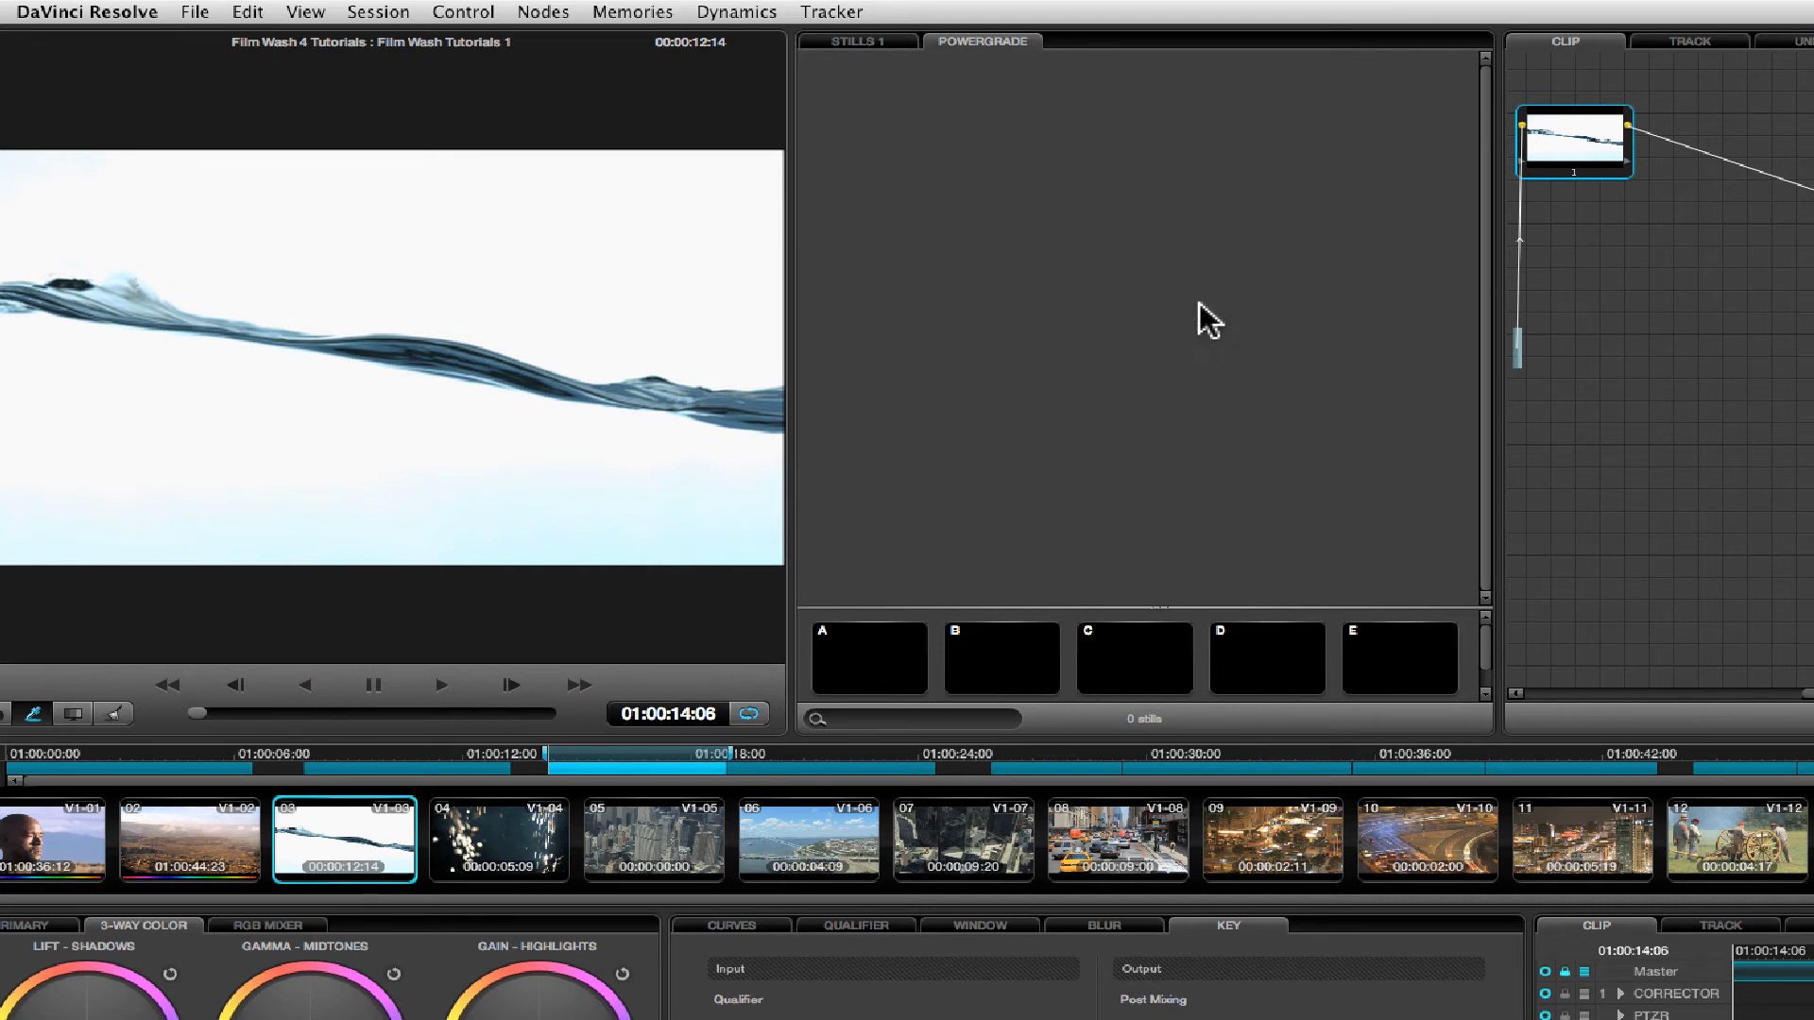
pyautogui.click(1147, 725)
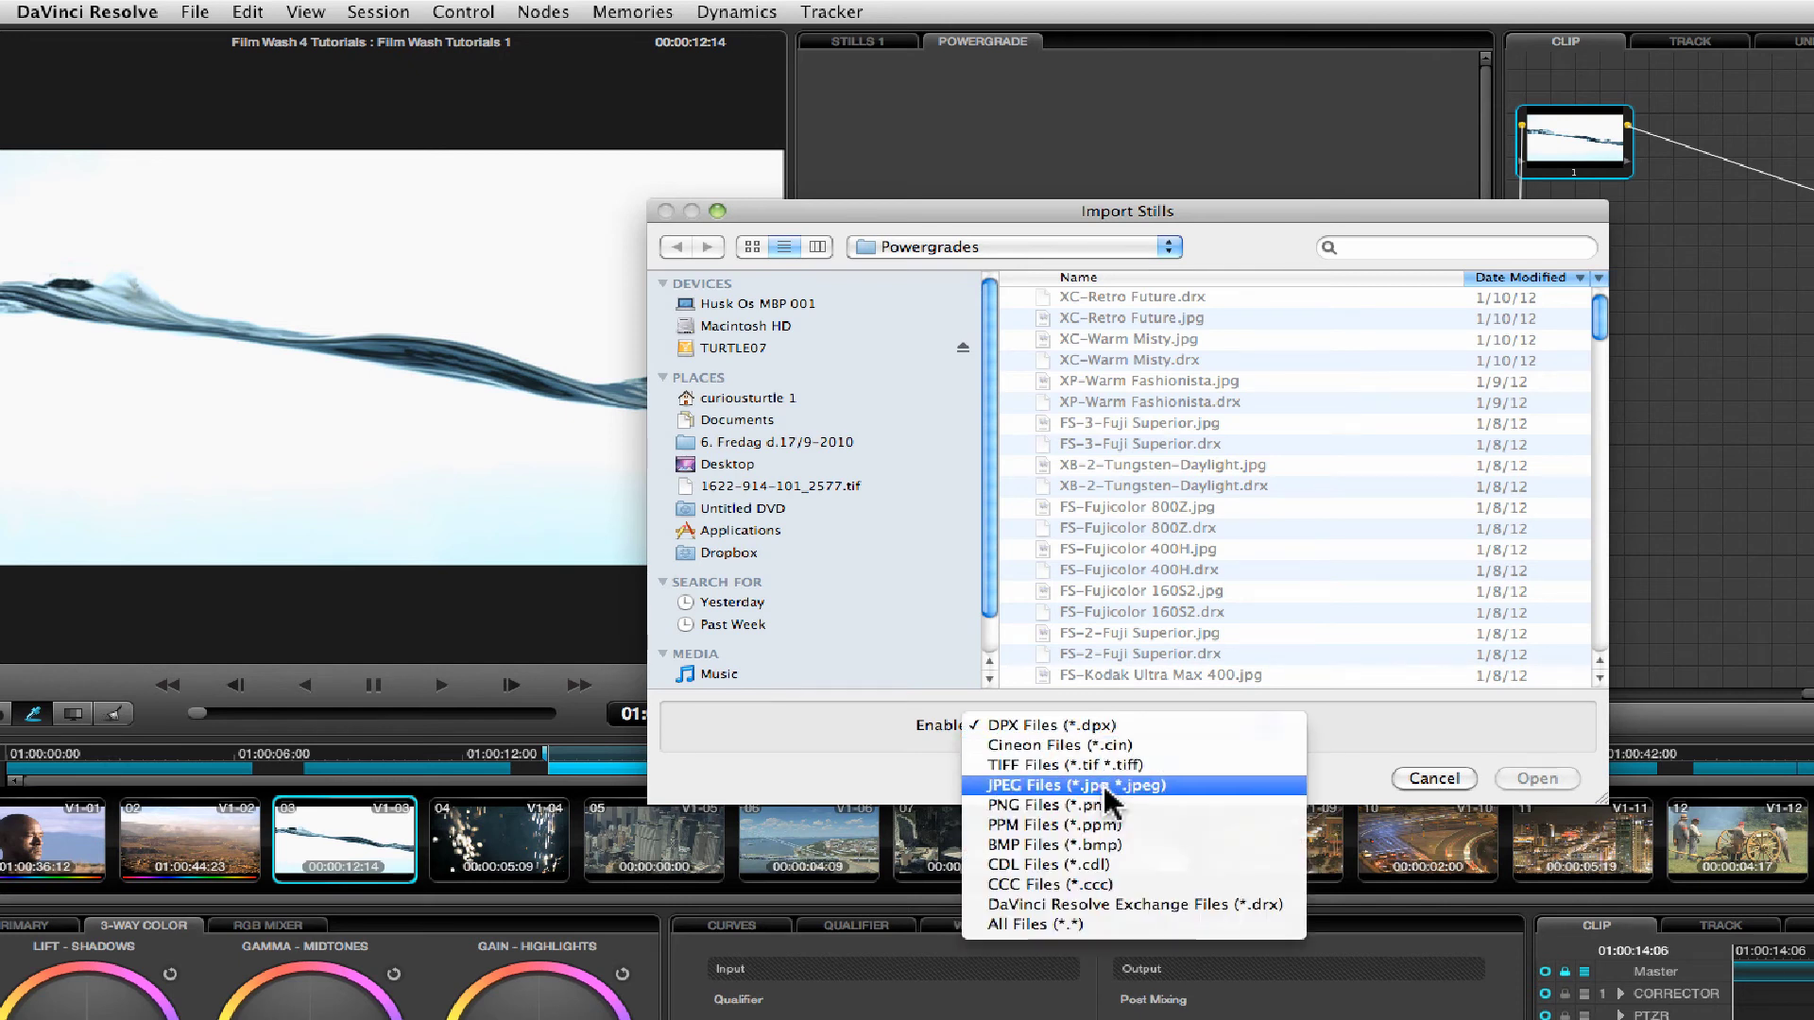
pyautogui.click(1145, 786)
pyautogui.click(1218, 507)
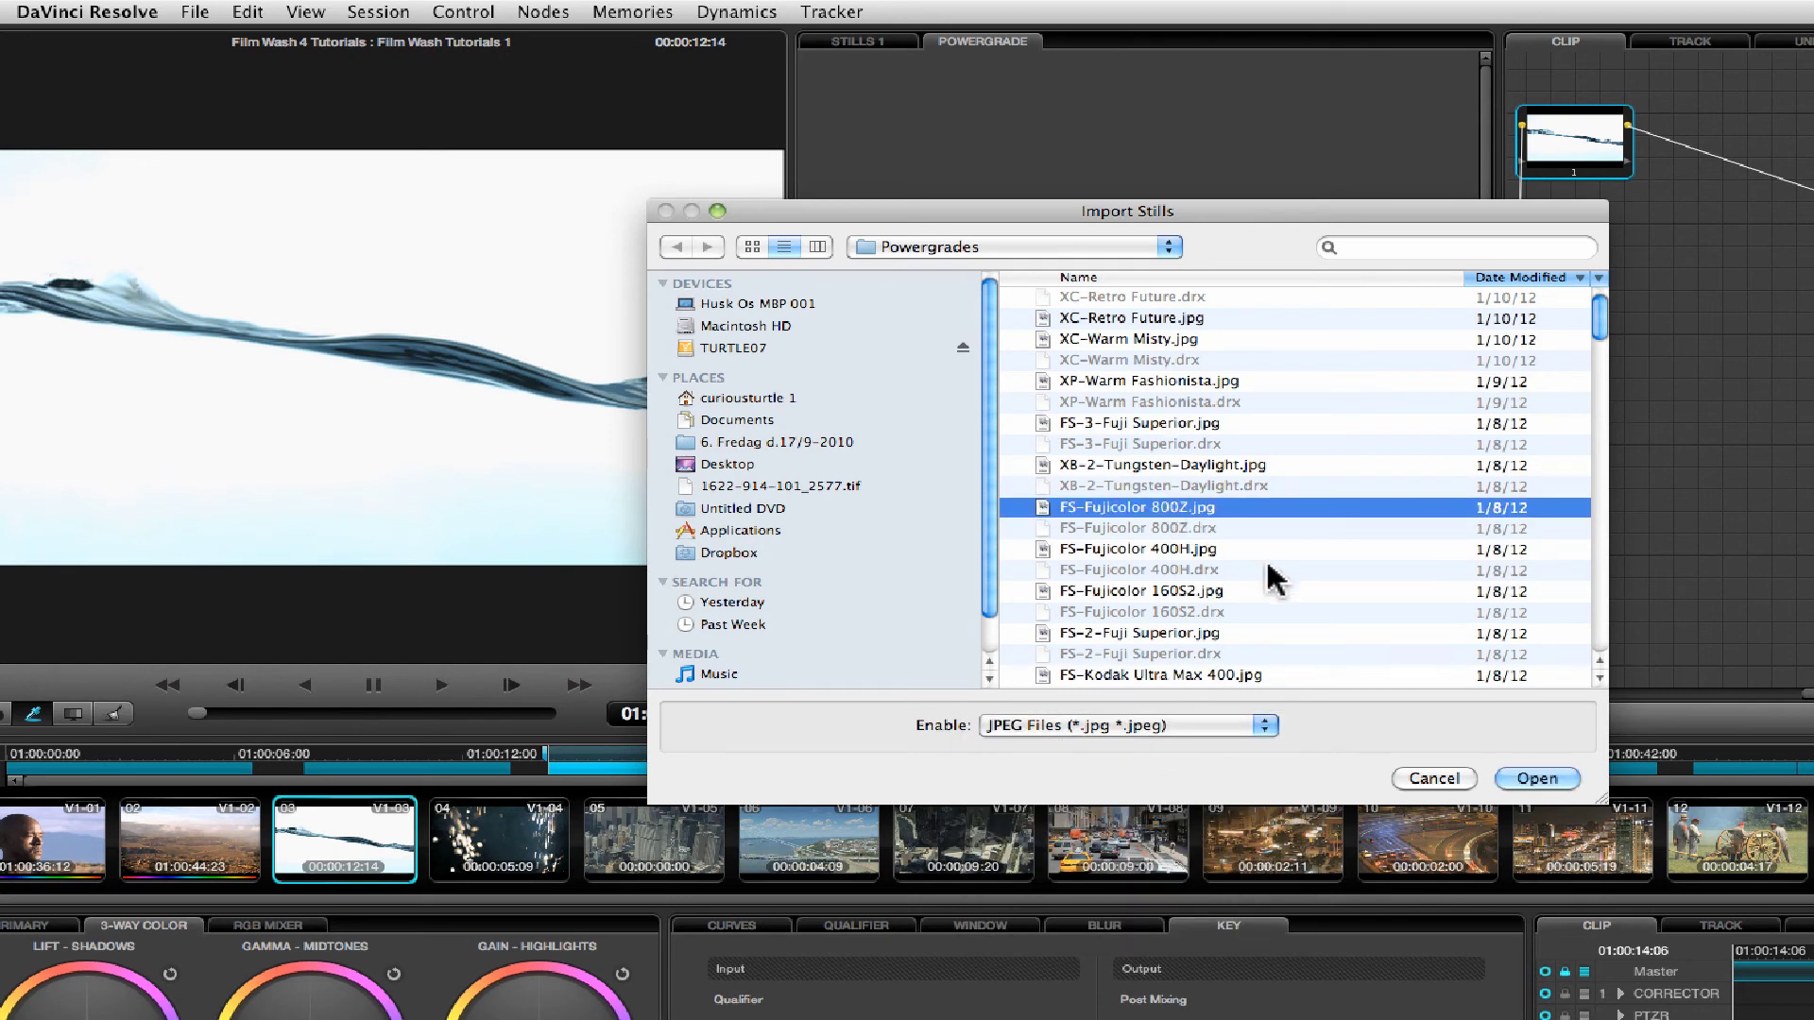
pyautogui.press('super+a')
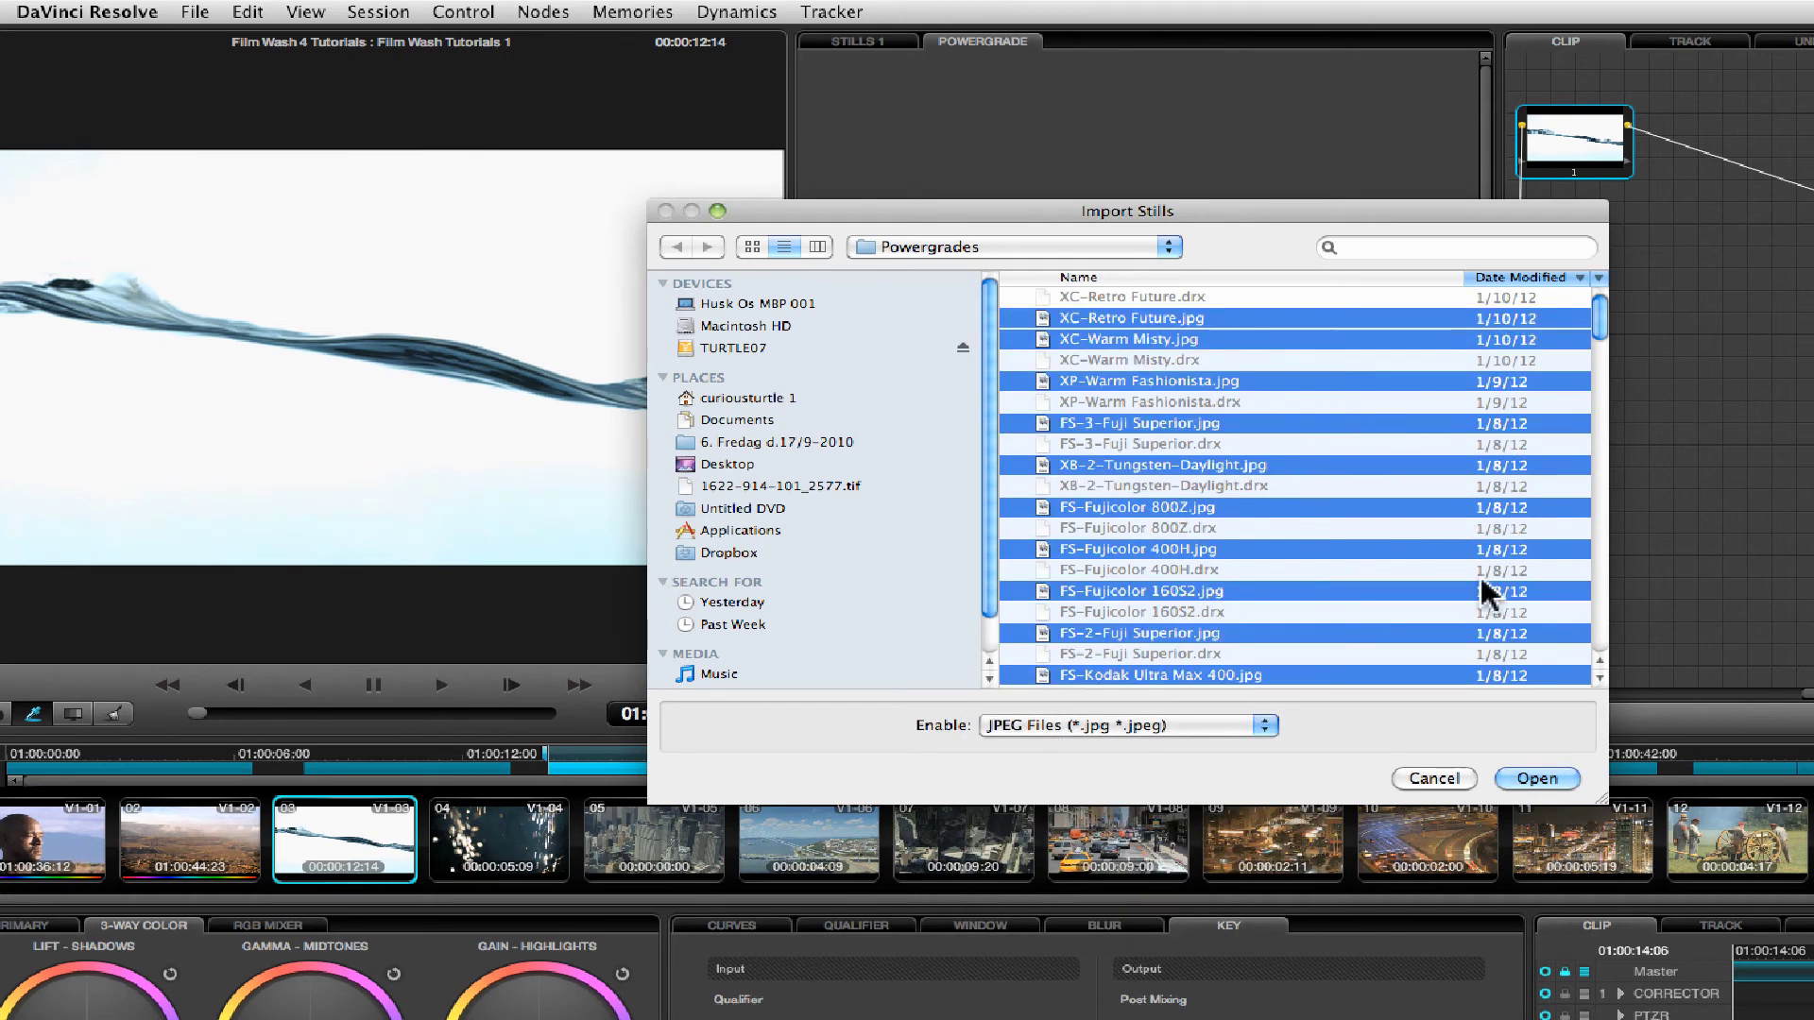
pyautogui.click(1536, 778)
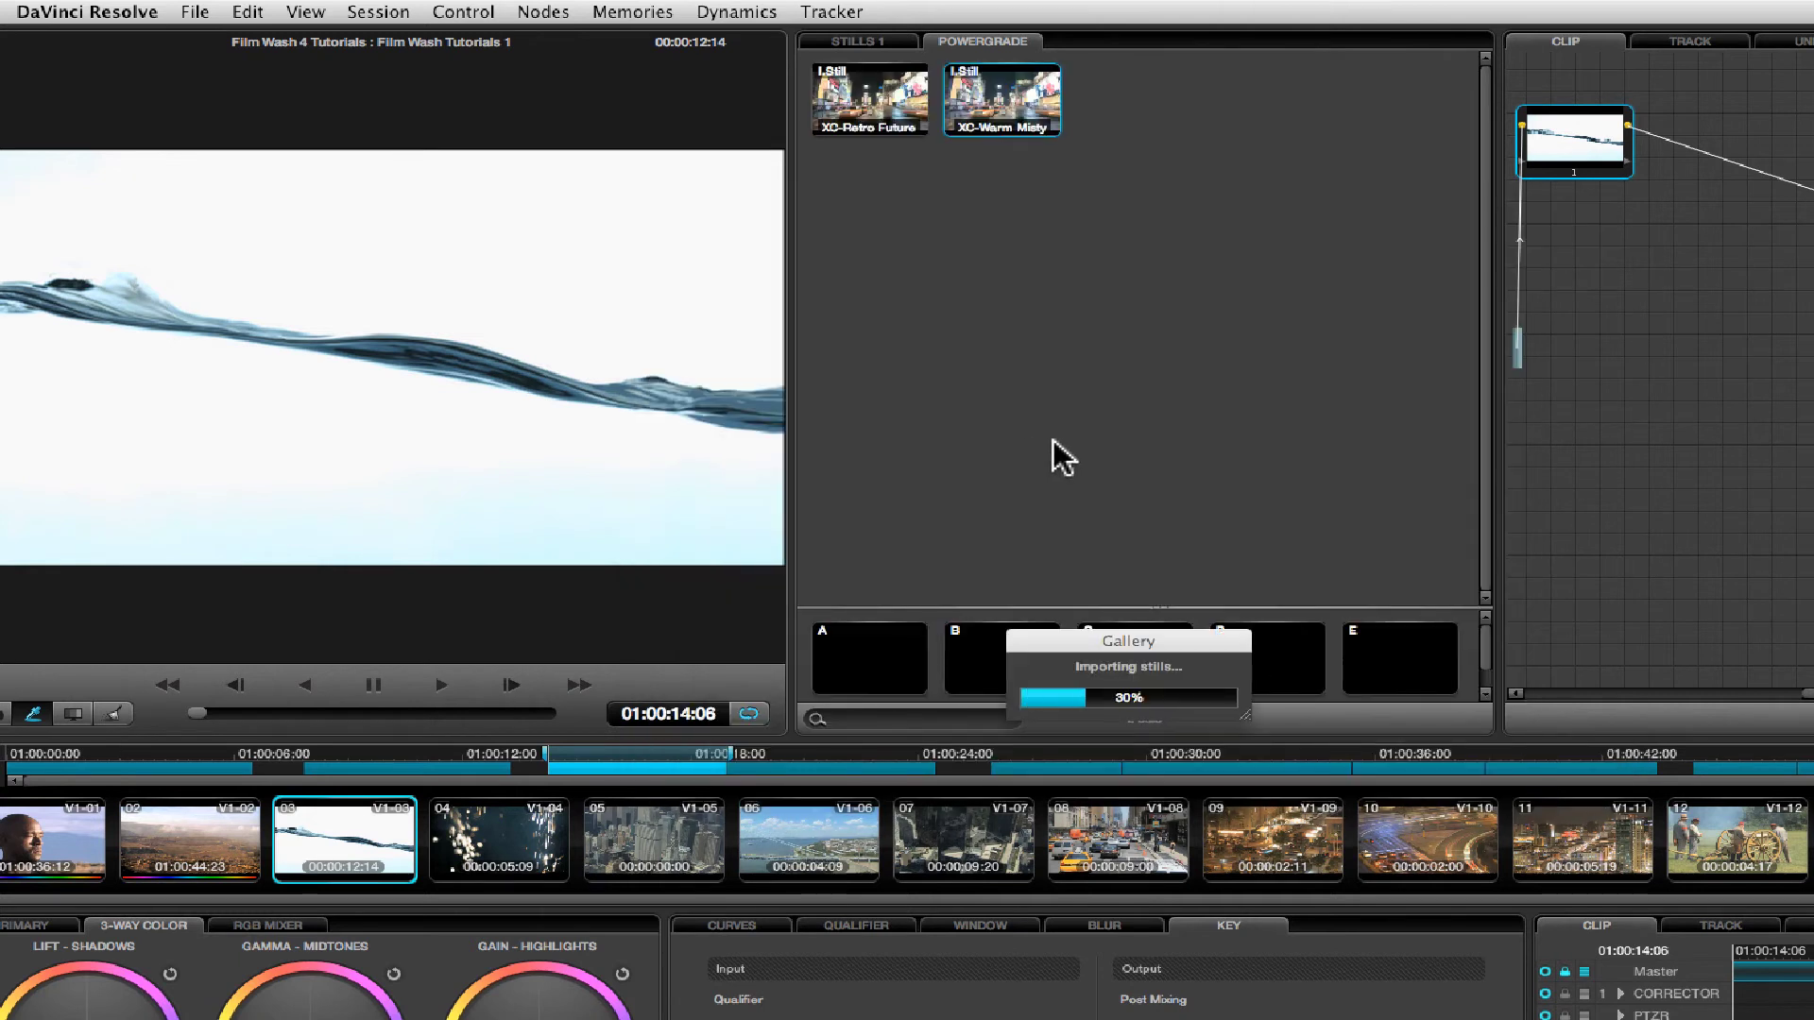
# - Scroll the PowerGrade gallery back up to the FS-Kodak and FS-Fuji stills
pyautogui.scroll(-3, 1481, 576)
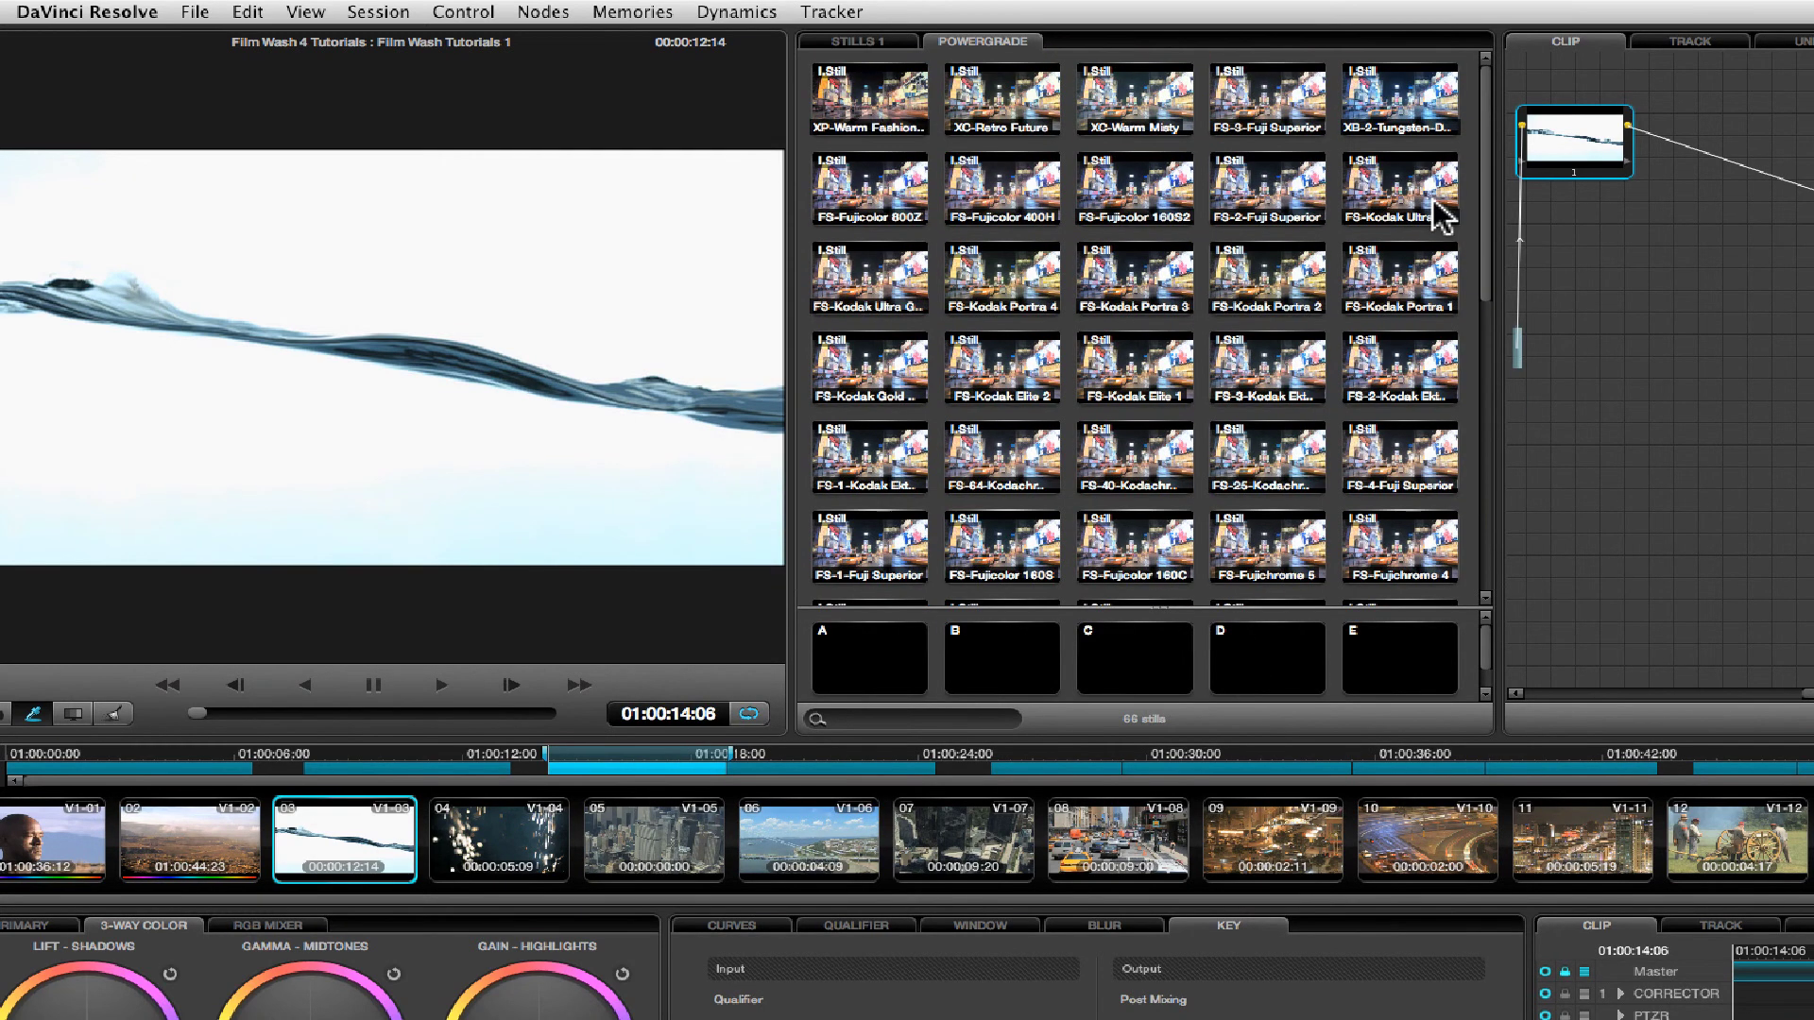
pyautogui.scroll(-5, 1445, 383)
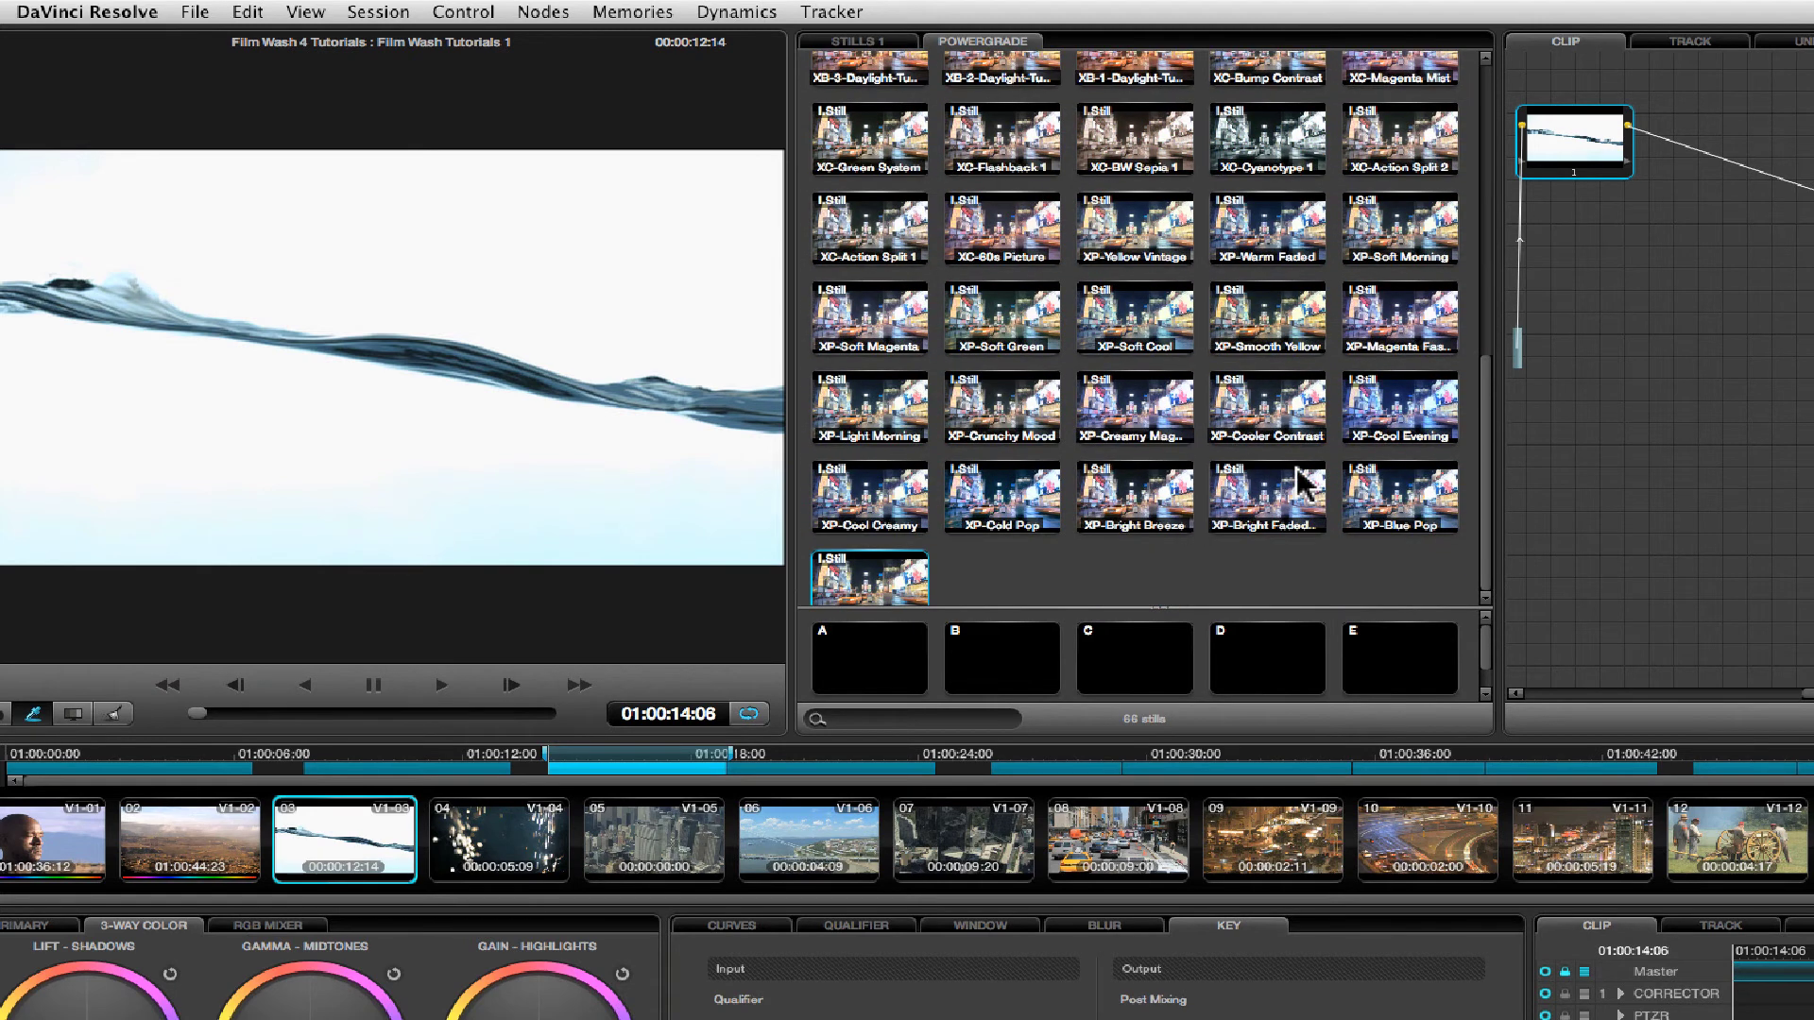
pyautogui.moveTo(1490, 491); pyautogui.dragTo(1474, 322)
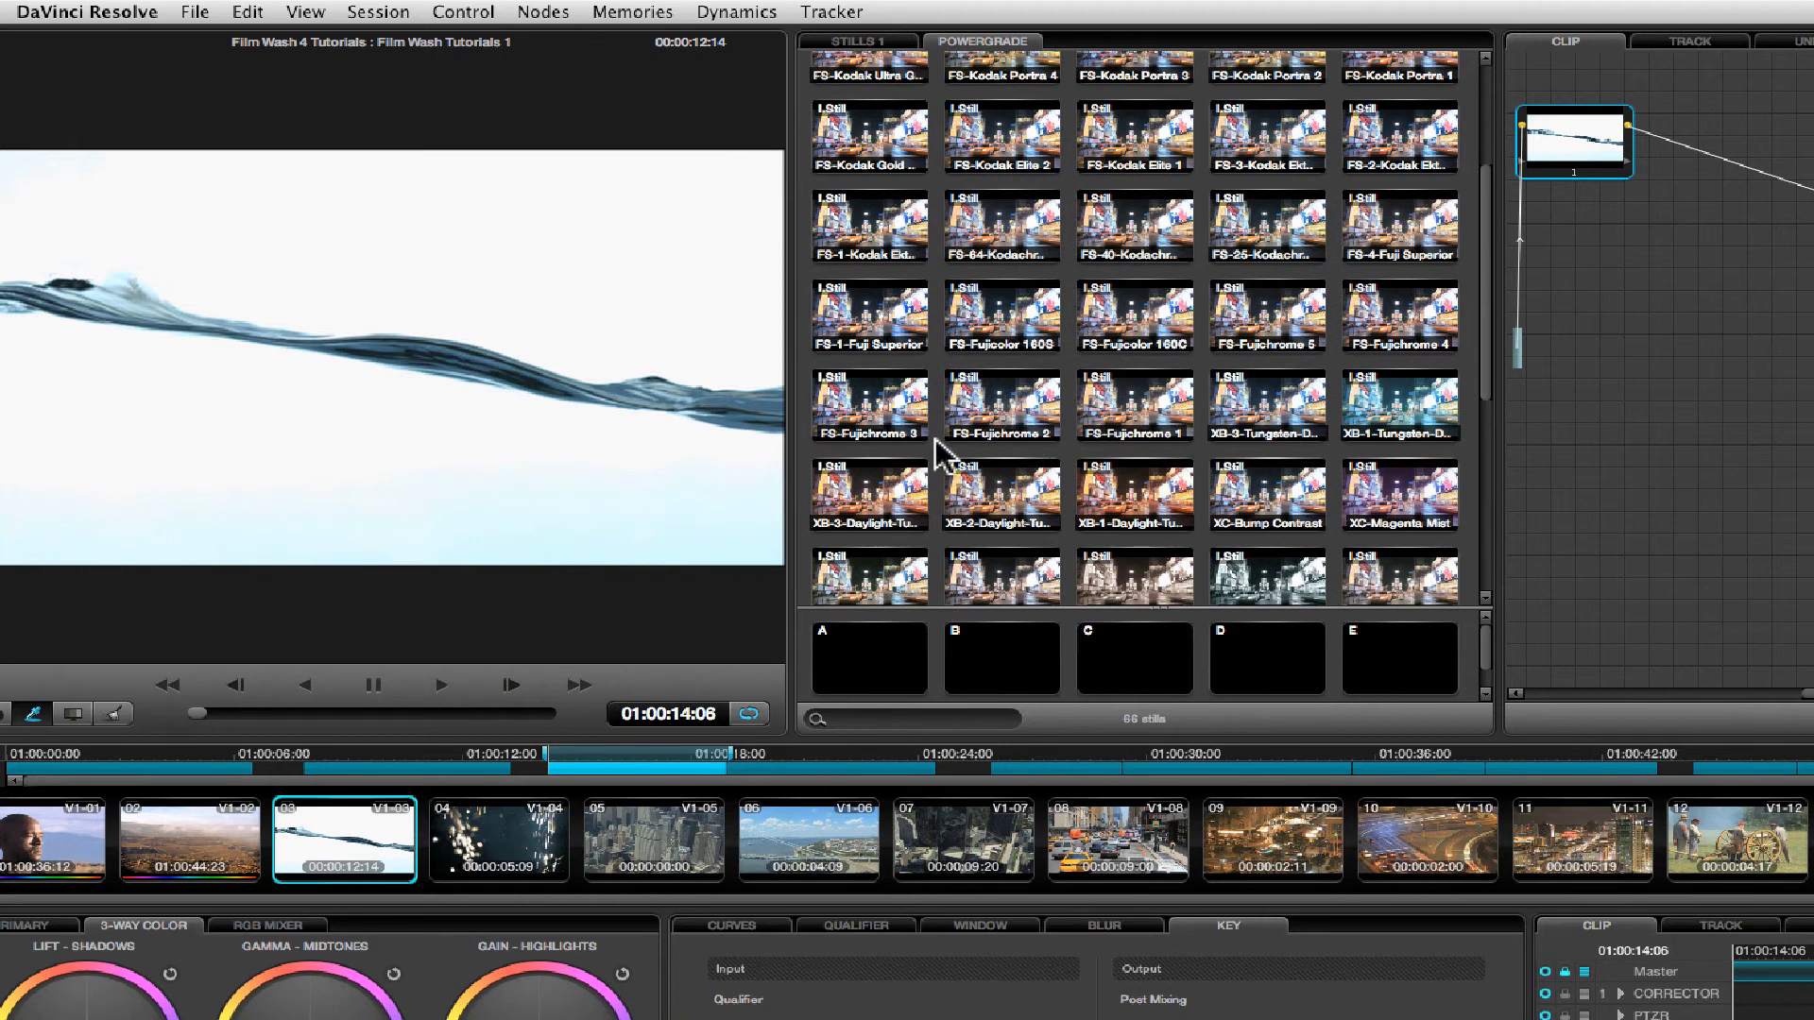
# - Wipe-compare FS-Fujichrome 2, Fujicolor 160C, Fuji Superior and Kodak Gold against the clip
pyautogui.click(1006, 408)
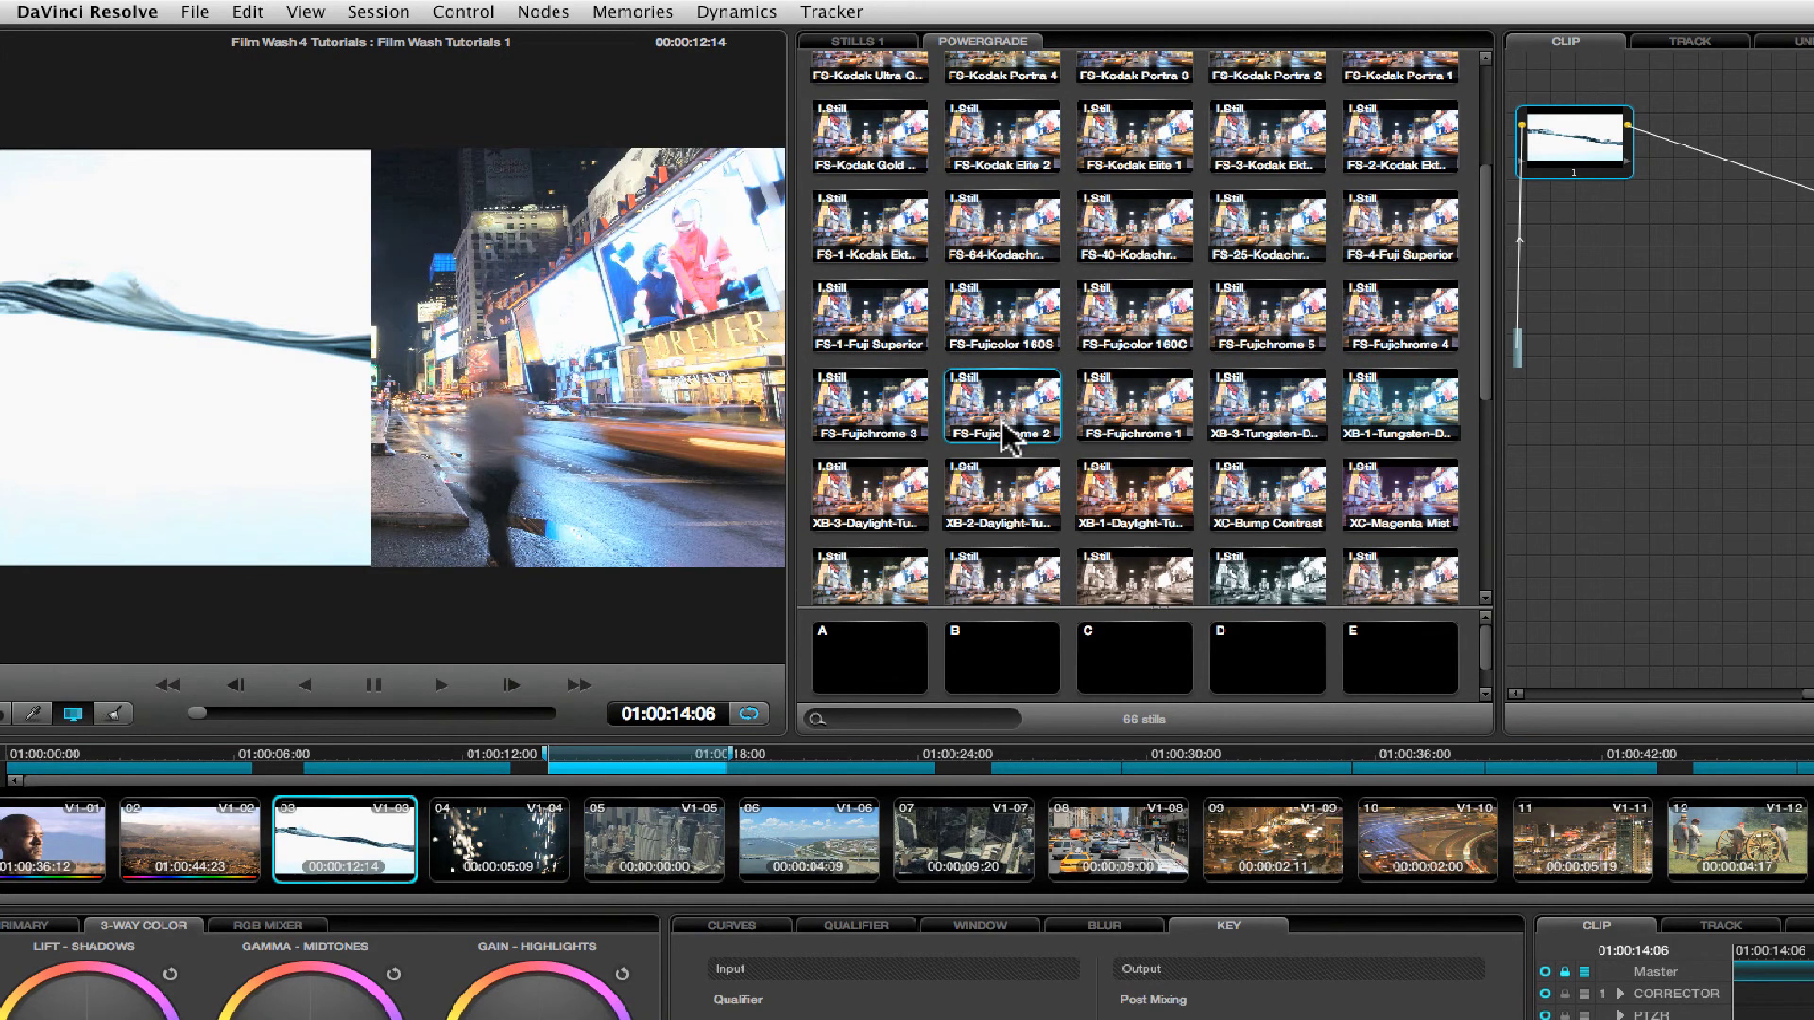
pyautogui.click(1141, 324)
pyautogui.click(869, 345)
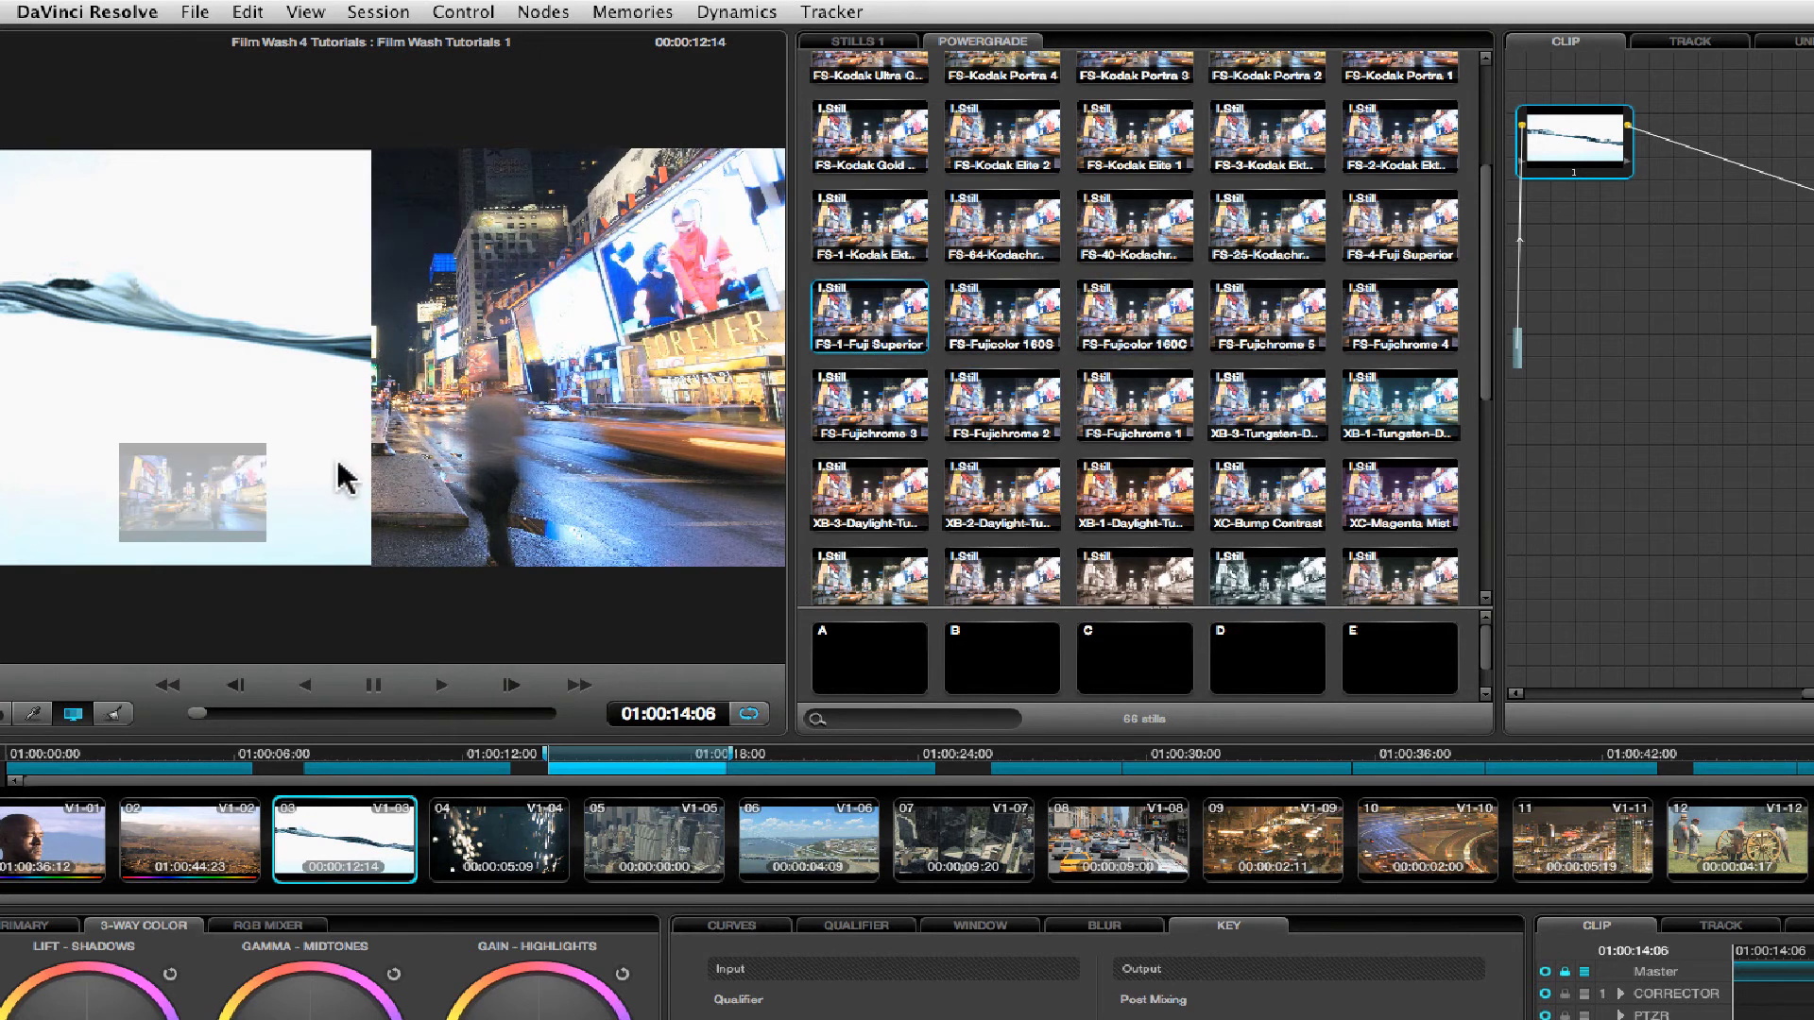
pyautogui.moveTo(372, 473); pyautogui.dragTo(96, 457)
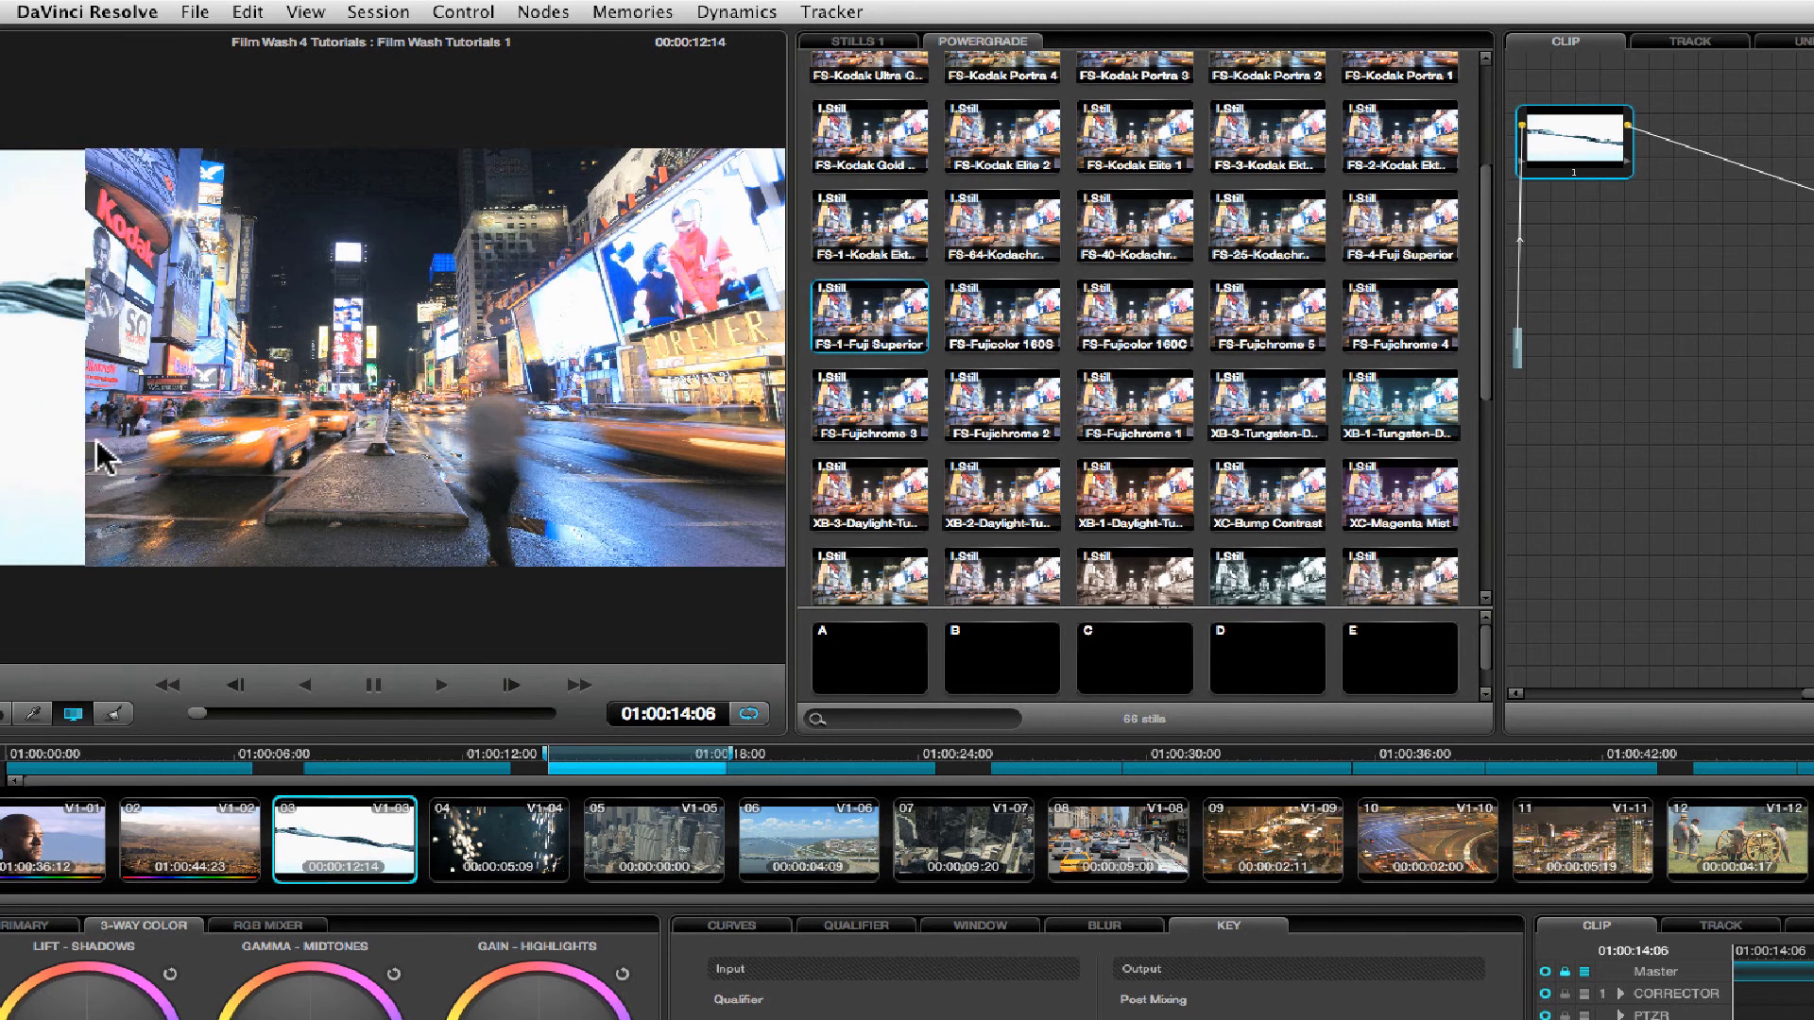
pyautogui.click(893, 179)
# - Preview the XC looks: Magenta Mist, Cyanotype 1, Action Split 2 and BW Sepia 1
pyautogui.click(1387, 415)
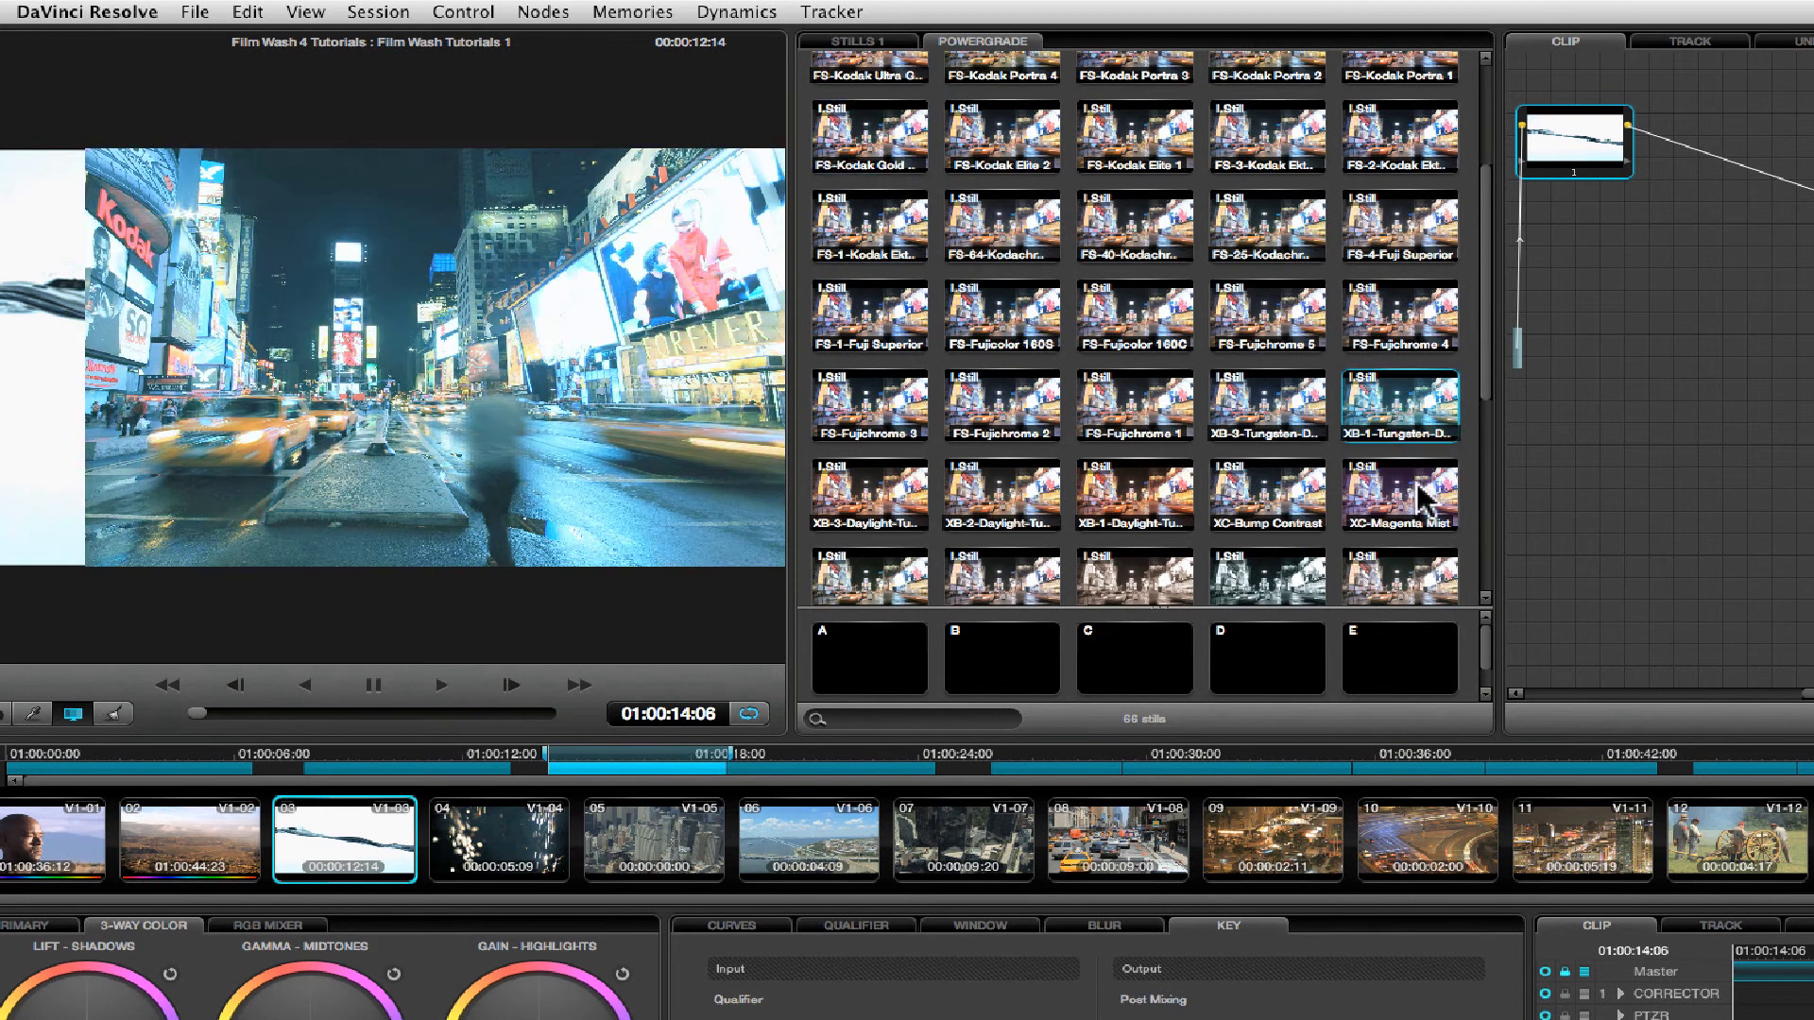
pyautogui.click(1398, 486)
pyautogui.moveTo(1277, 571); pyautogui.dragTo(1505, 437)
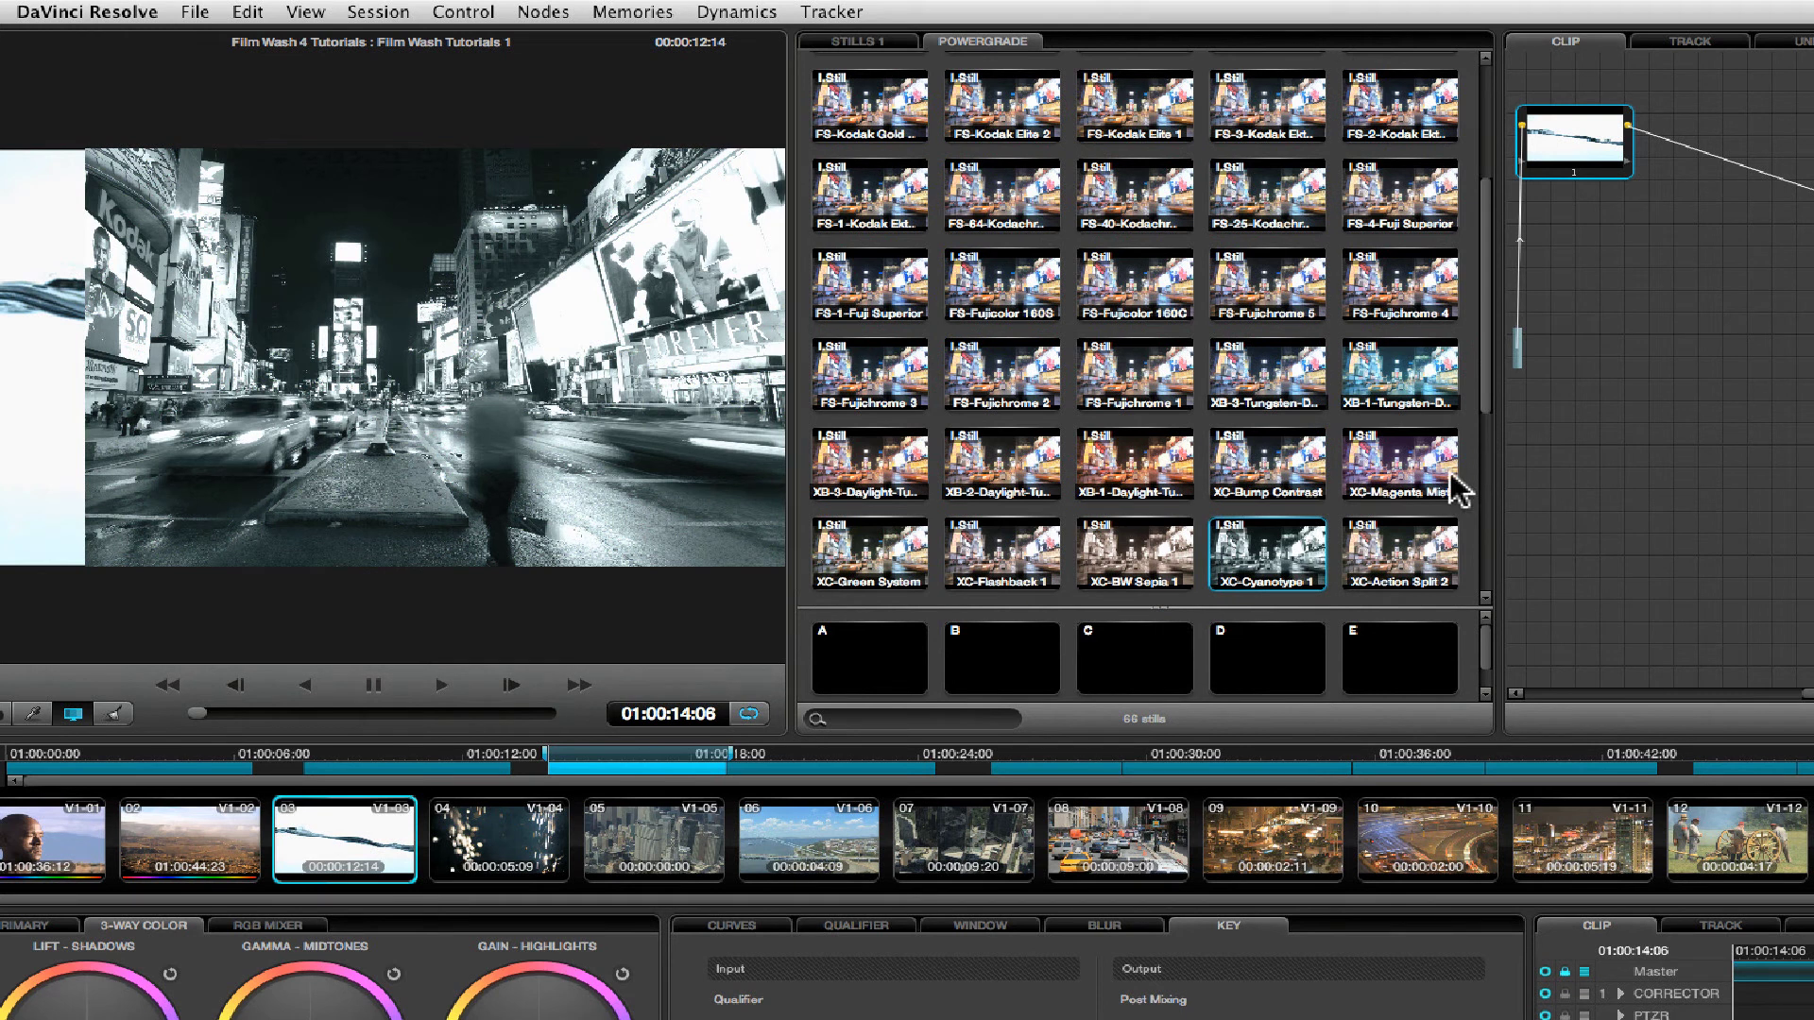
pyautogui.click(1384, 562)
pyautogui.click(1461, 356)
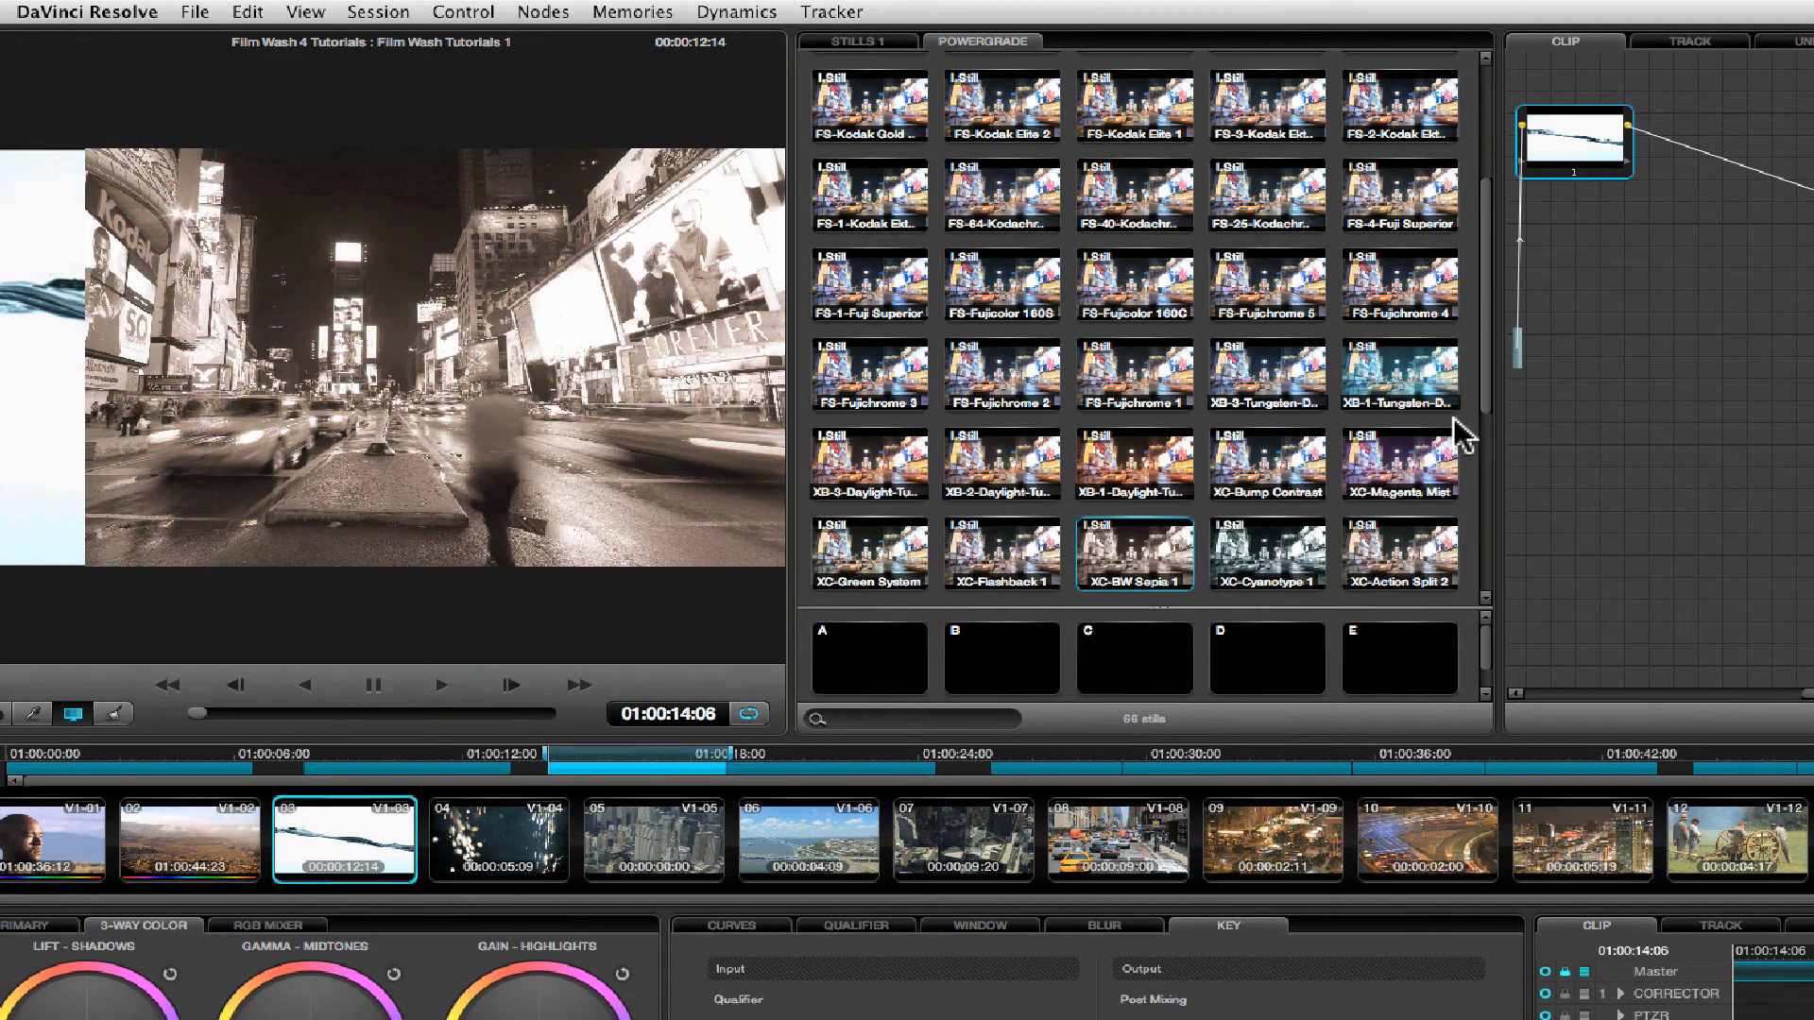
# - Preview the XP looks Bright Breeze and Cold Pop, ending on XP-Cool Creamy
pyautogui.scroll(-5, 1482, 488)
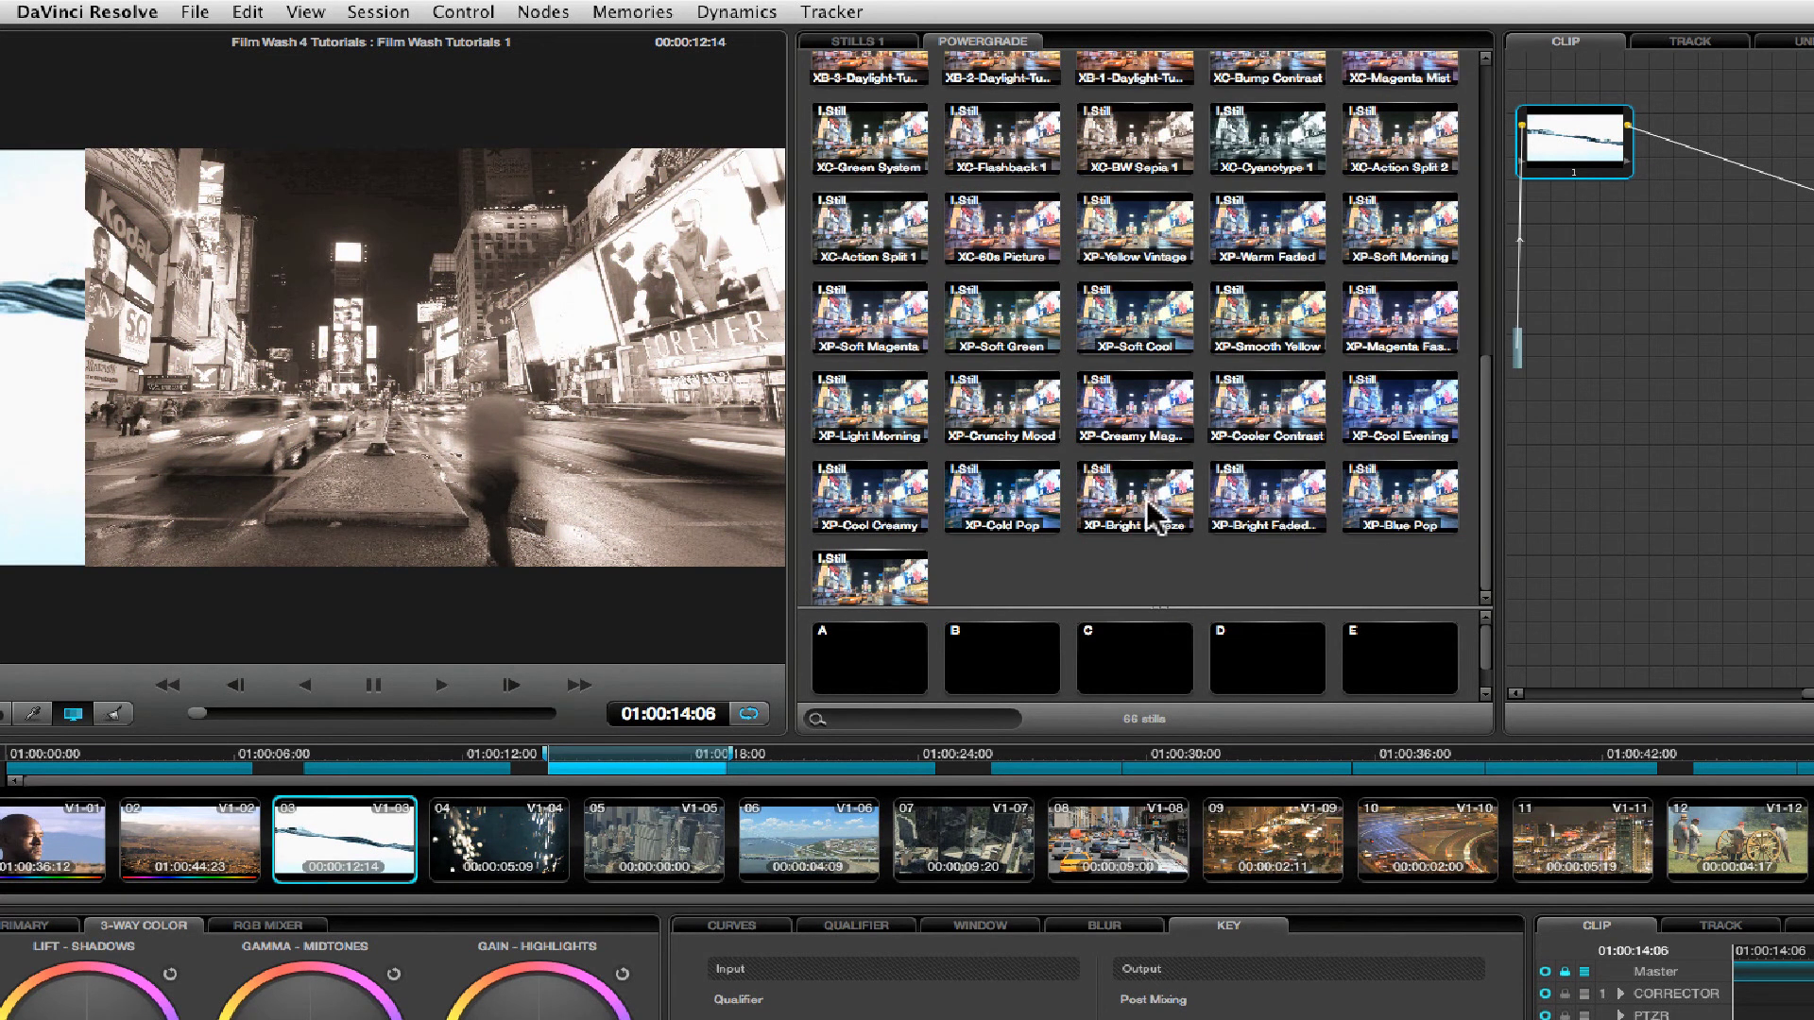
pyautogui.click(1267, 498)
pyautogui.click(1002, 498)
pyautogui.click(861, 518)
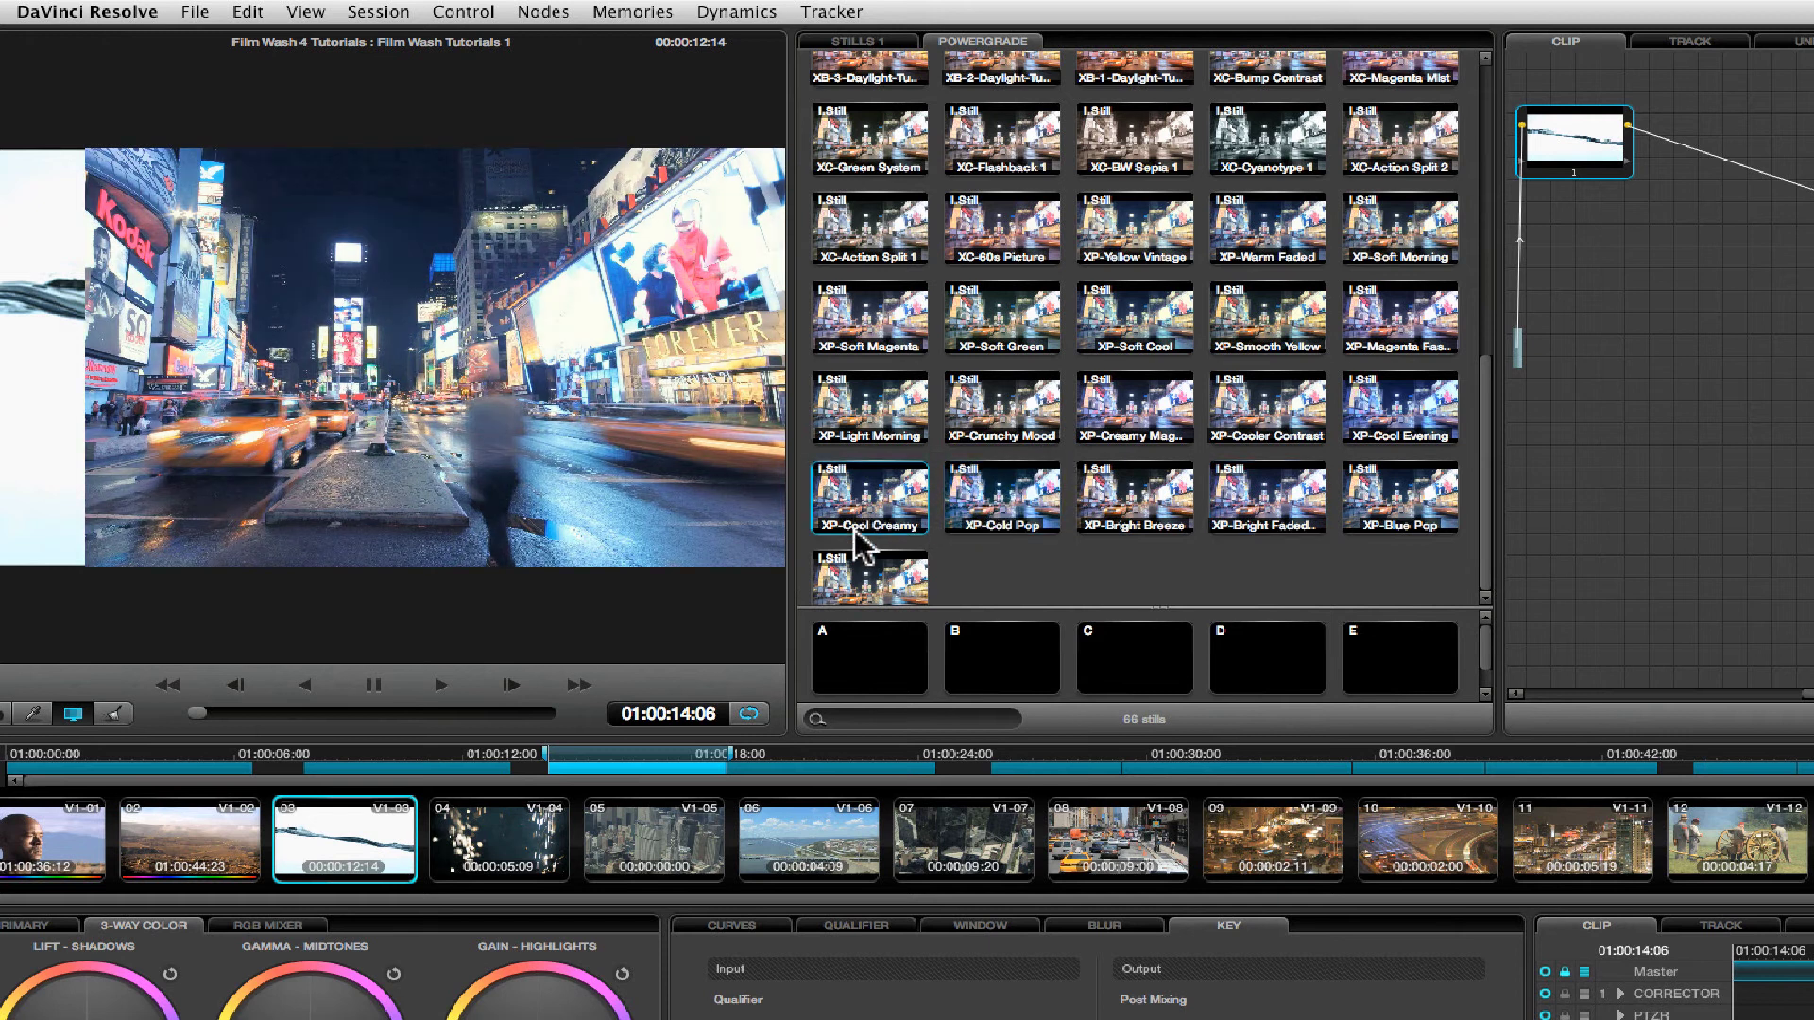
# - Apply the XP-Cool Creamy still to the water clip as a correction
pyautogui.moveTo(89, 466); pyautogui.dragTo(422, 465)
pyautogui.rightClick(881, 484)
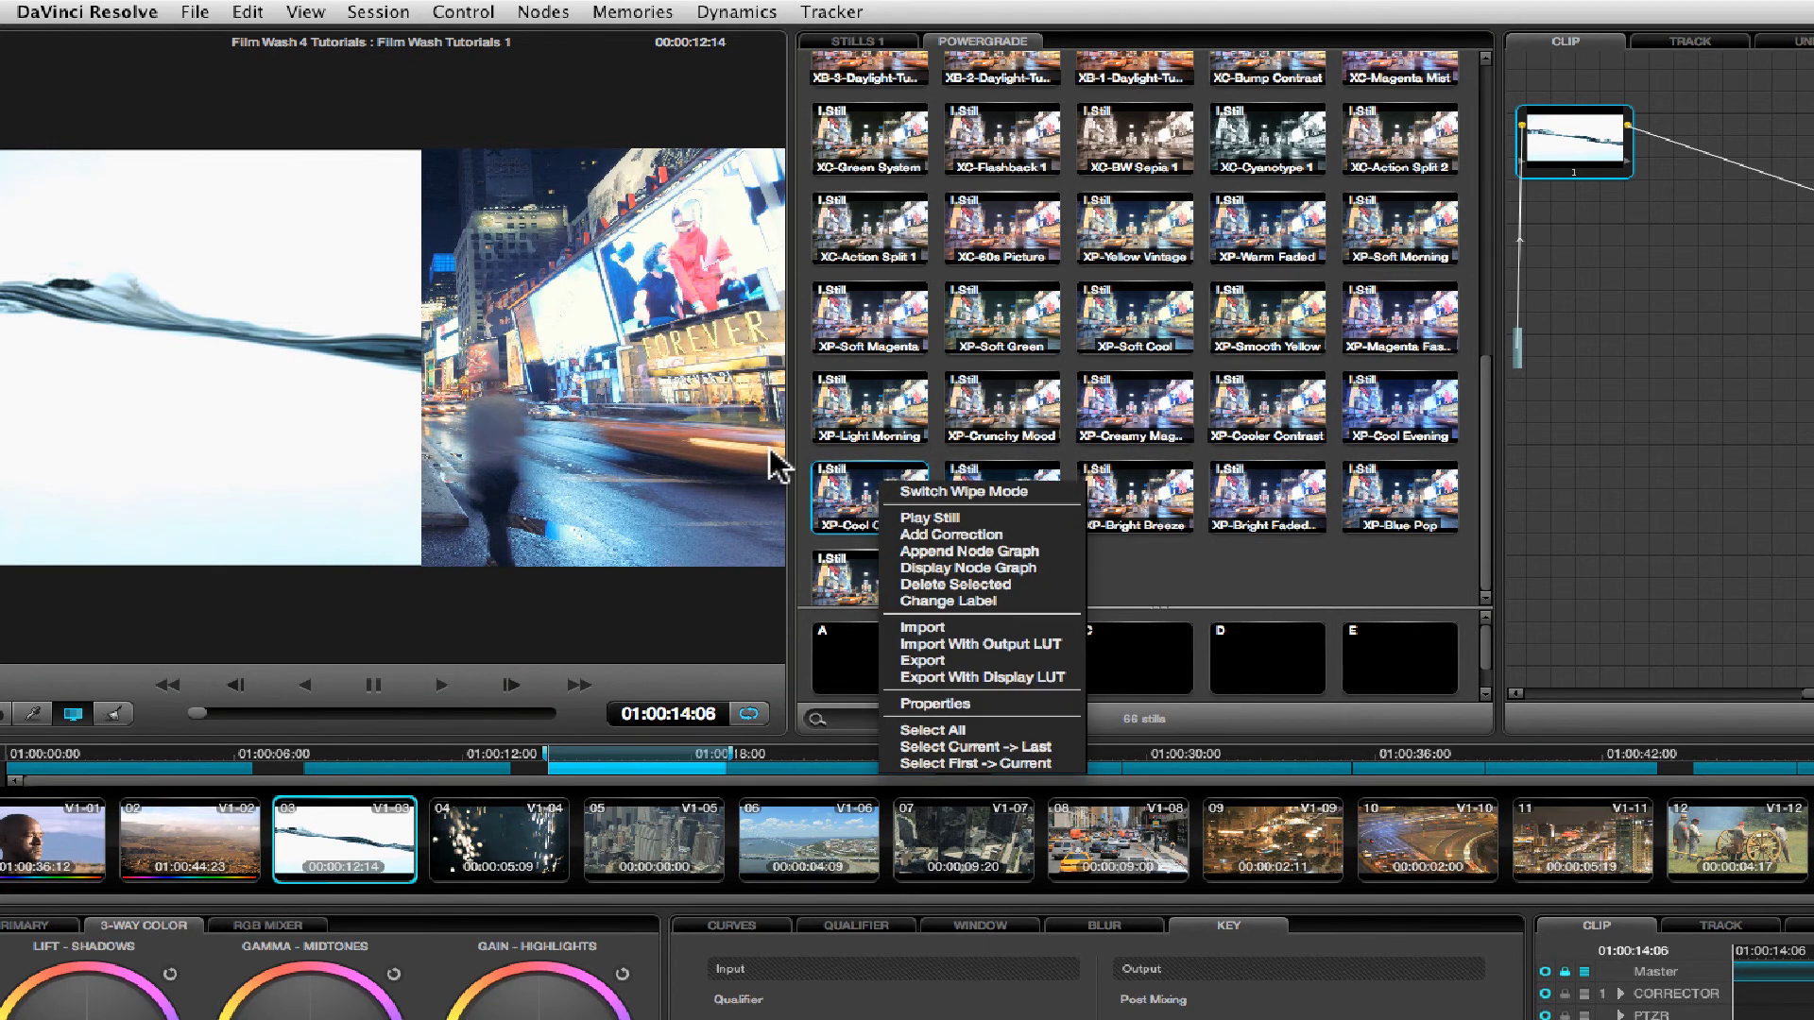
pyautogui.click(1043, 534)
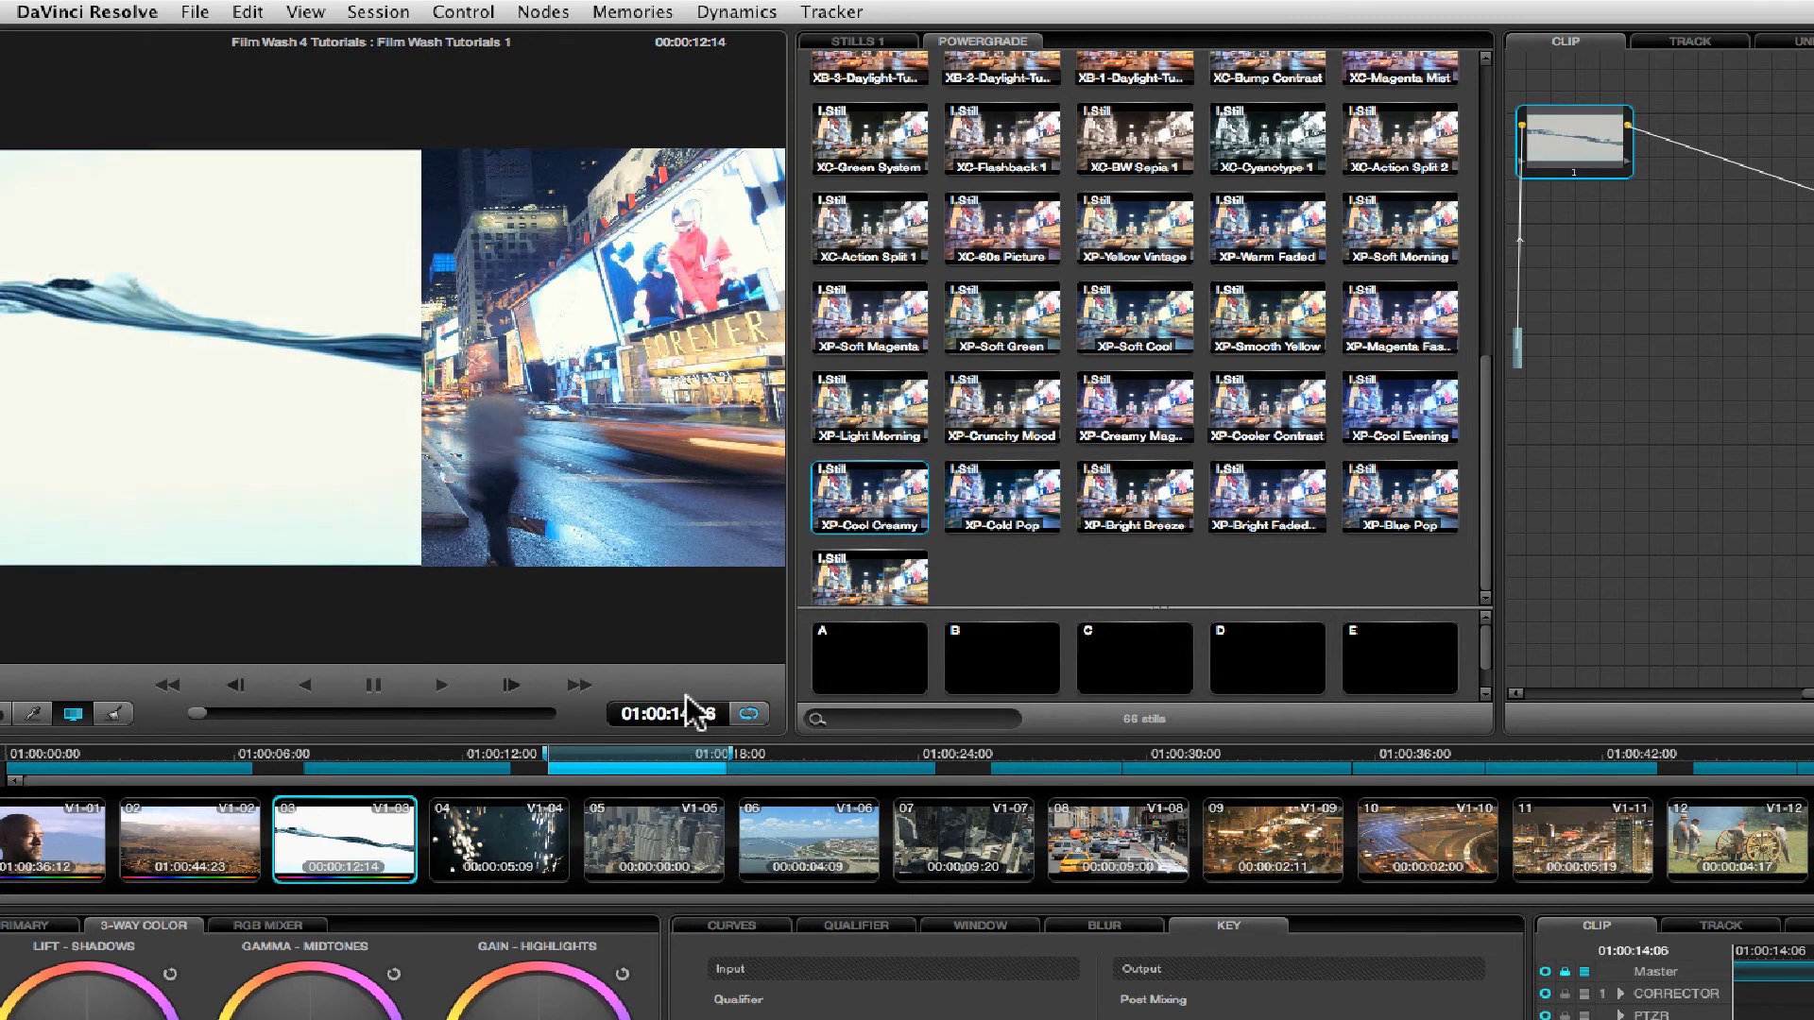
# - Turn off the viewer wipe, compare node 1 bypassed and enabled, and scrub the clip
pyautogui.rightClick(465, 432)
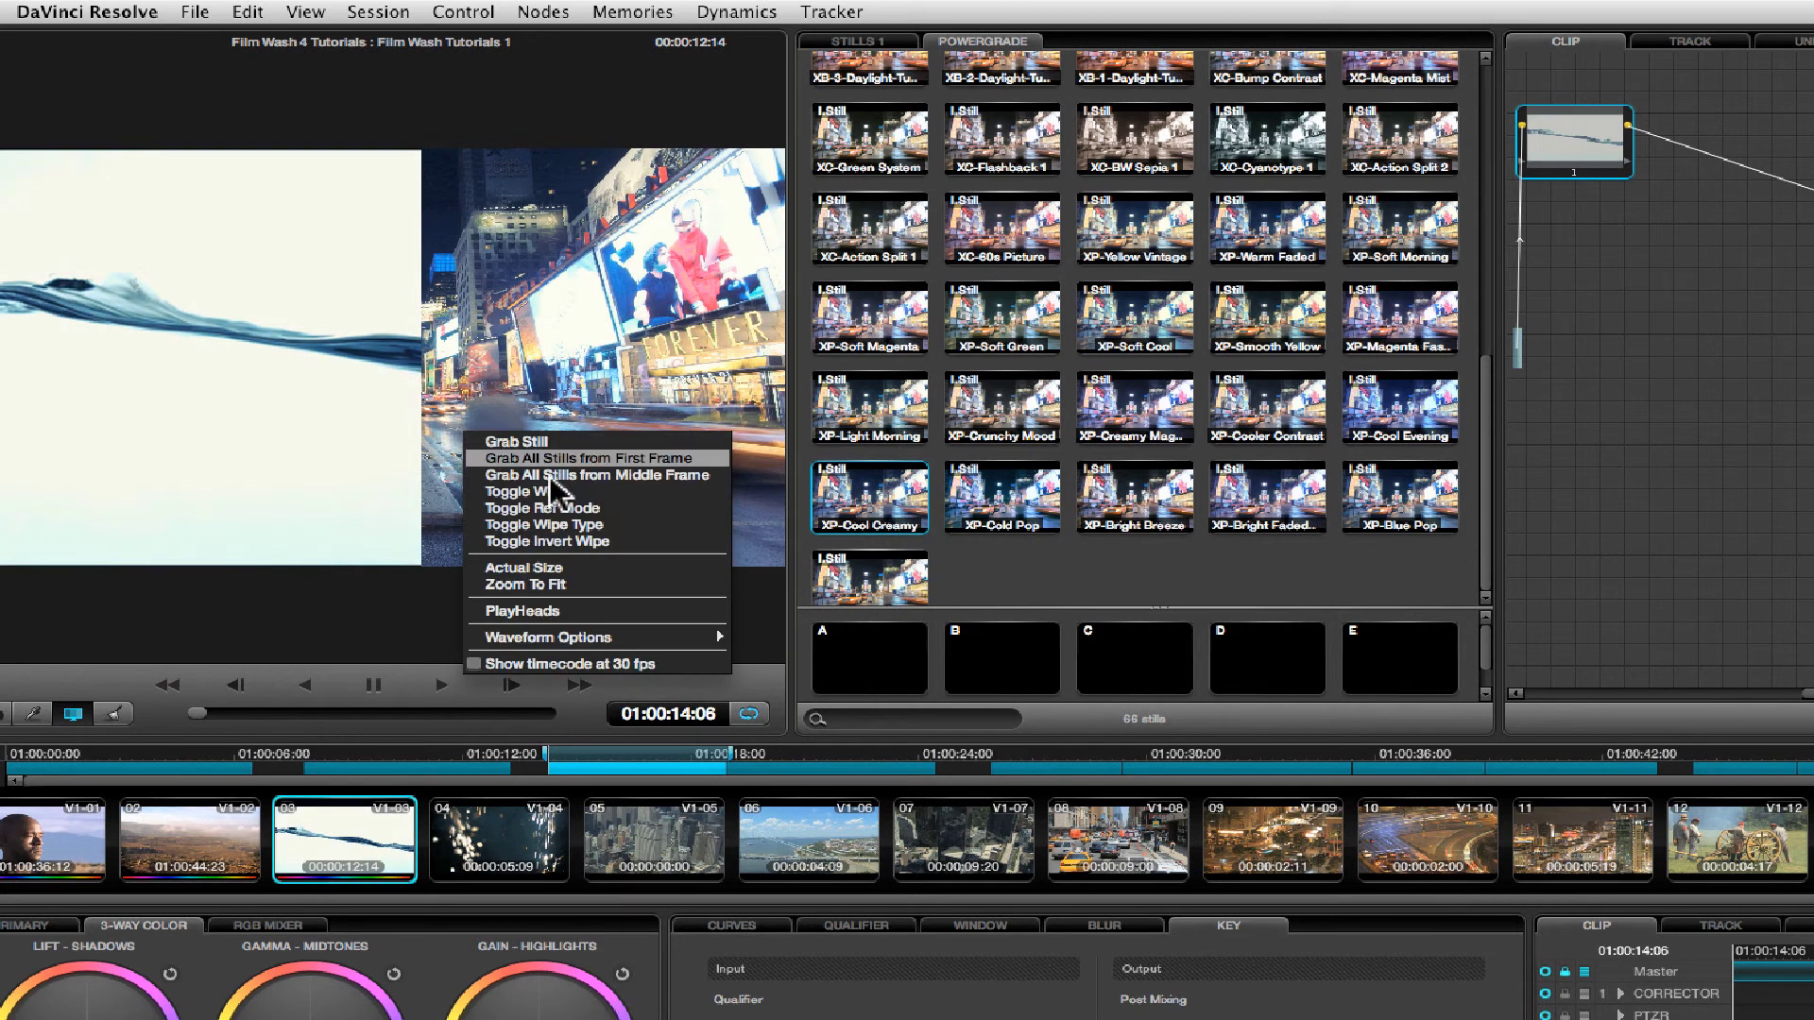
pyautogui.click(672, 492)
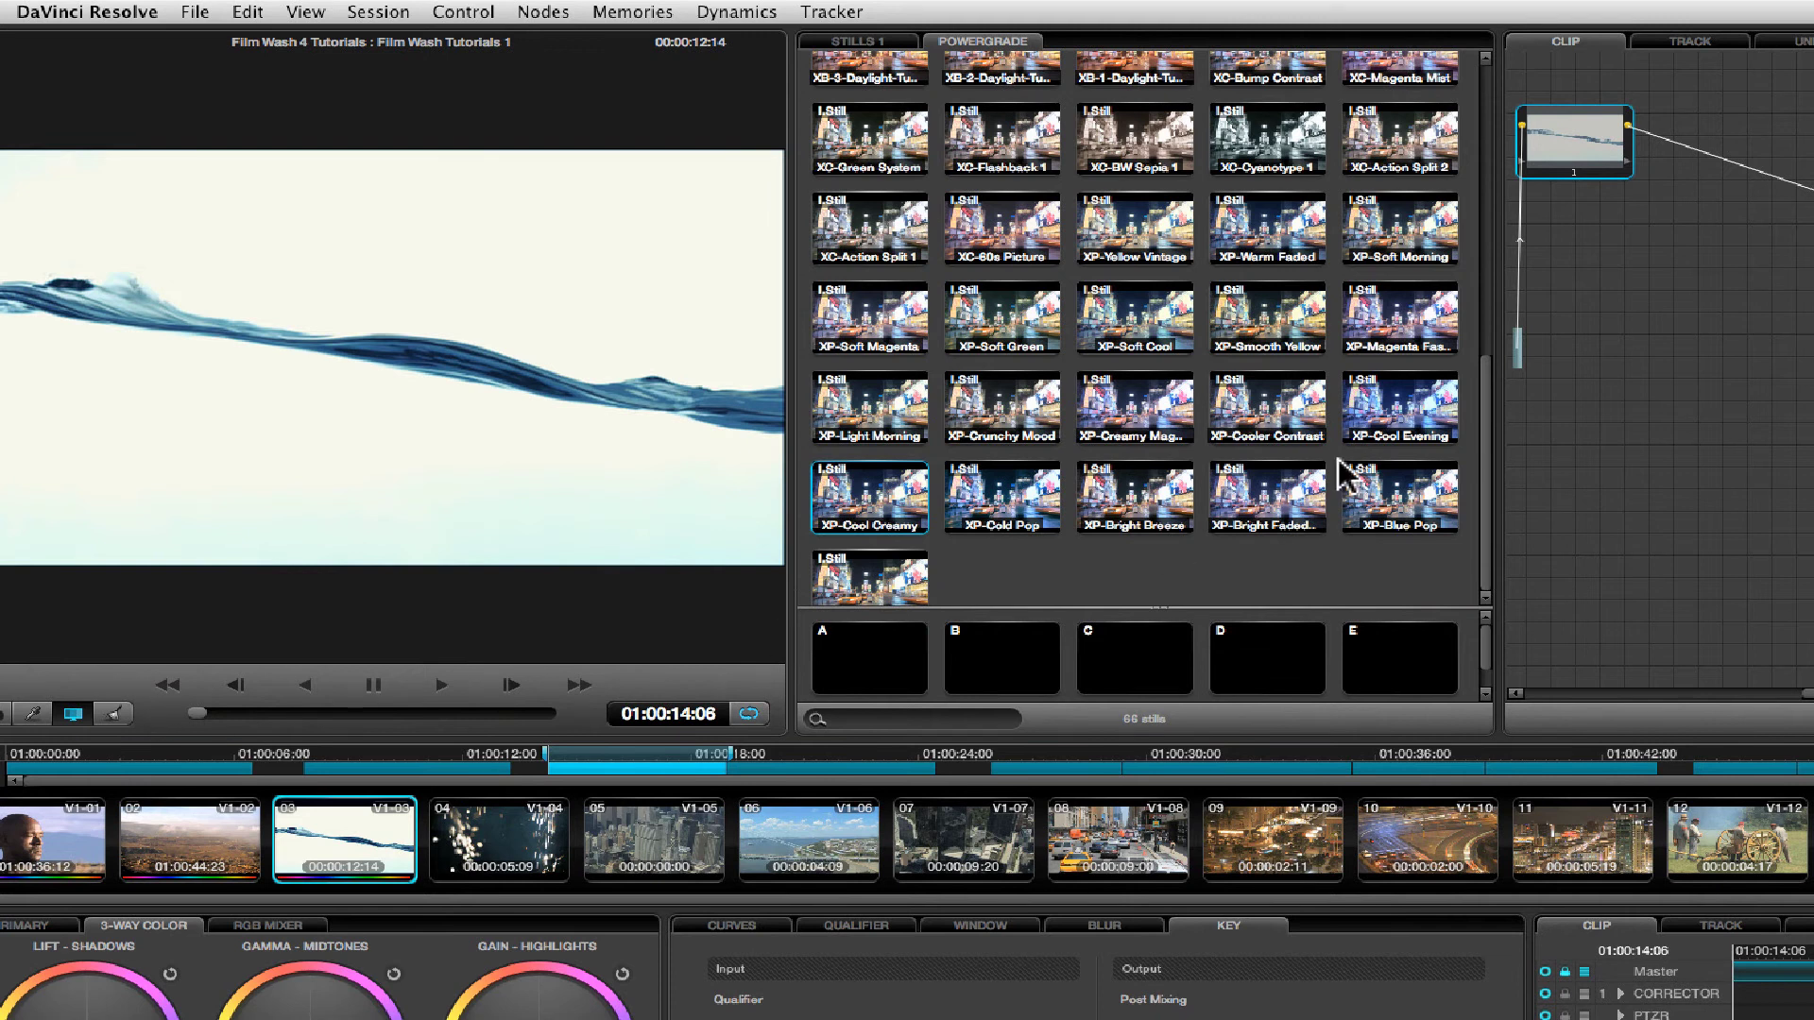
pyautogui.click(1573, 171)
pyautogui.click(1573, 177)
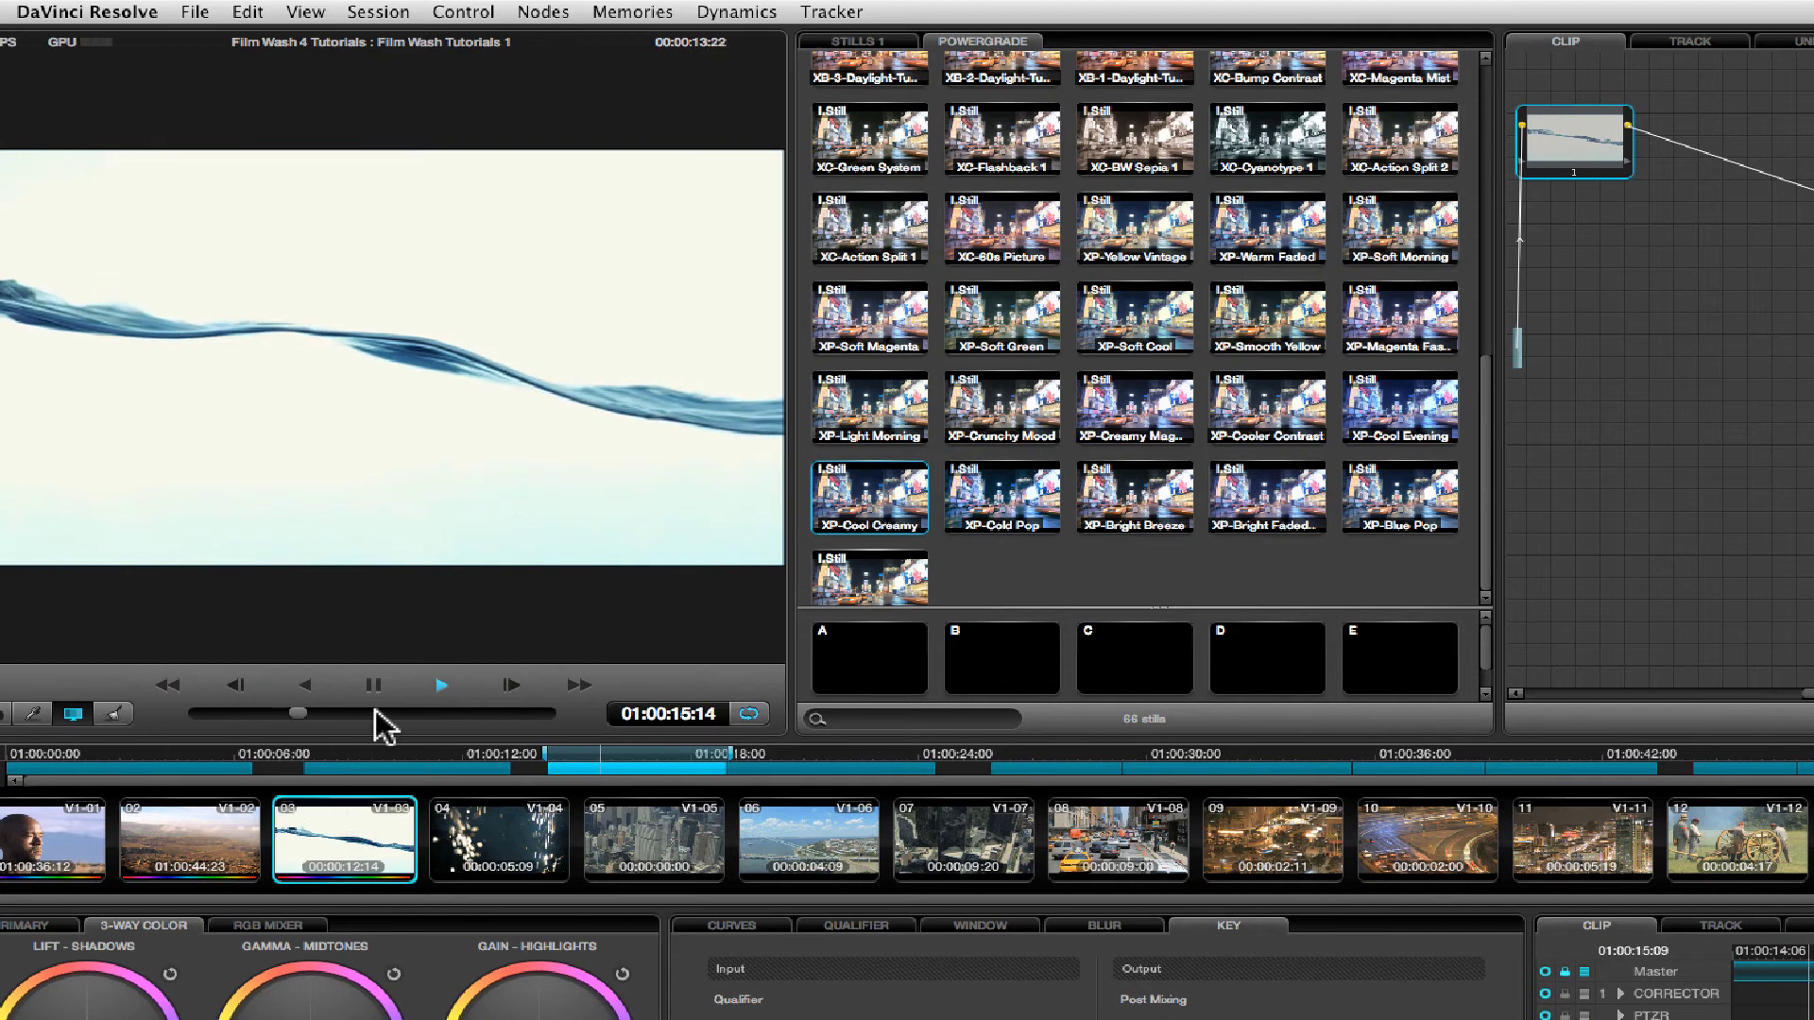
pyautogui.moveTo(330, 714); pyautogui.dragTo(534, 716)
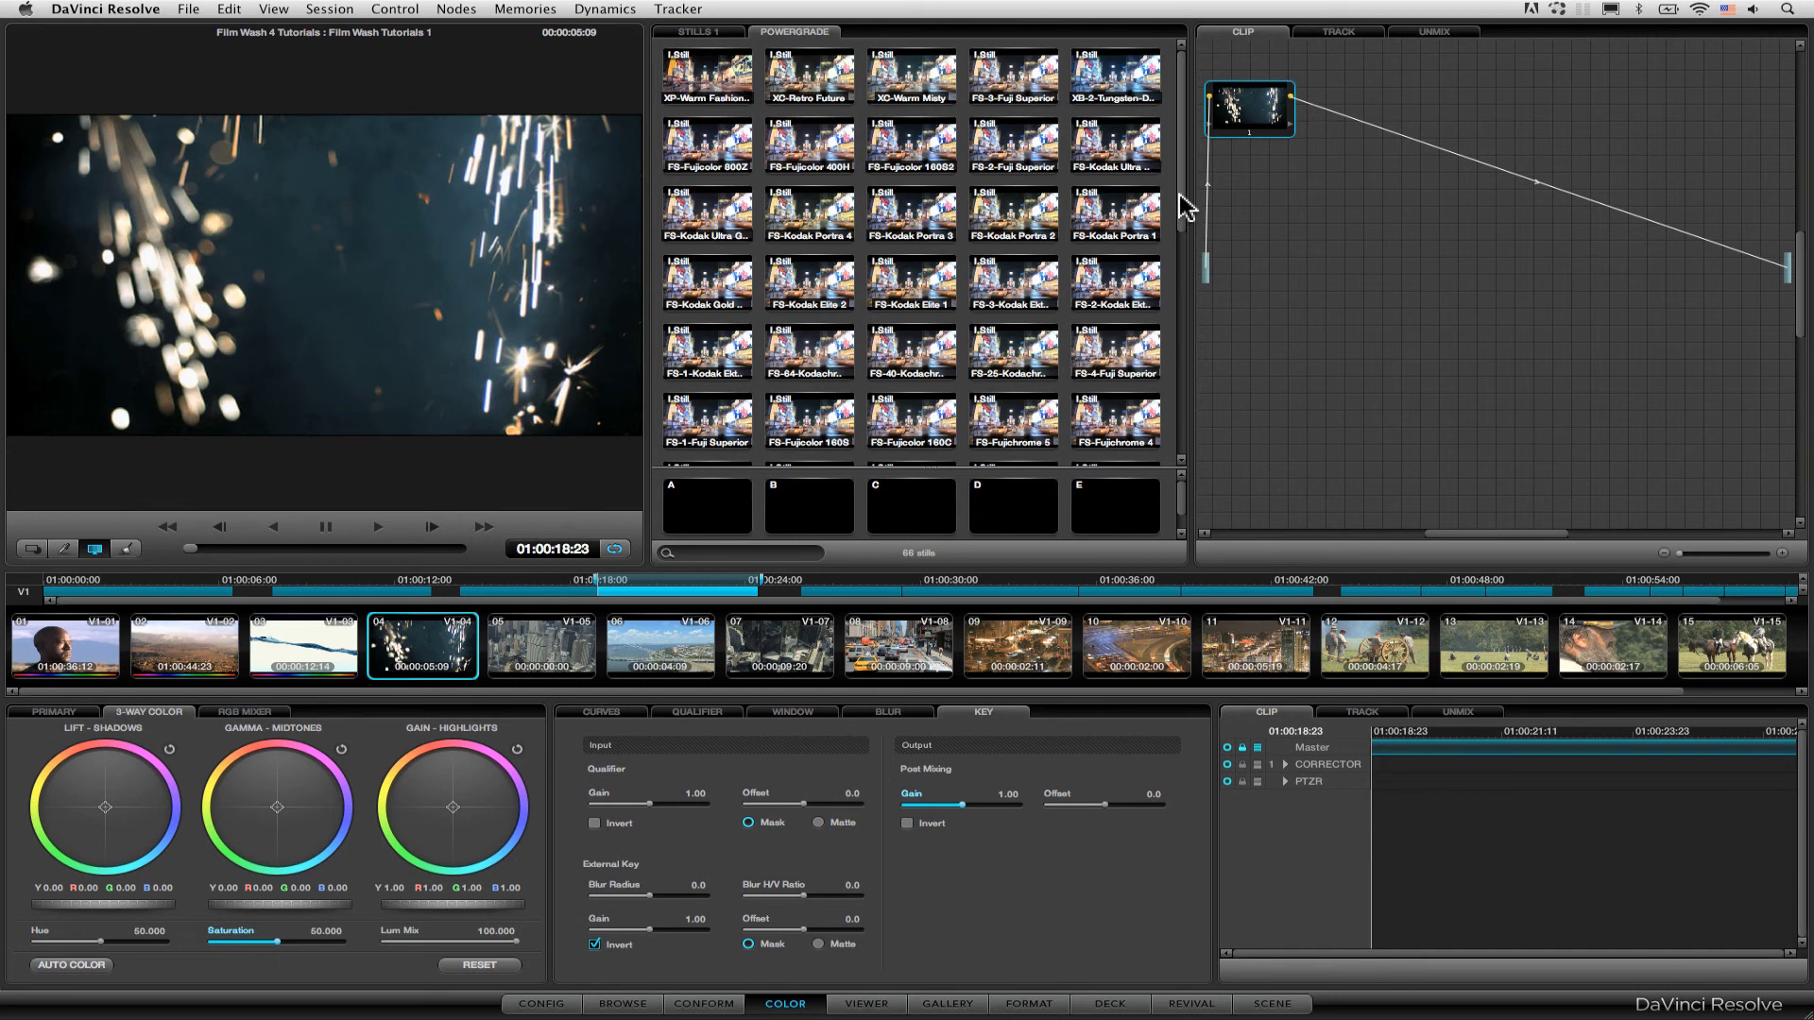
# - Add the FS-Fujicolor 160S2 grade to the sparks clip as node 2
pyautogui.rightClick(912, 142)
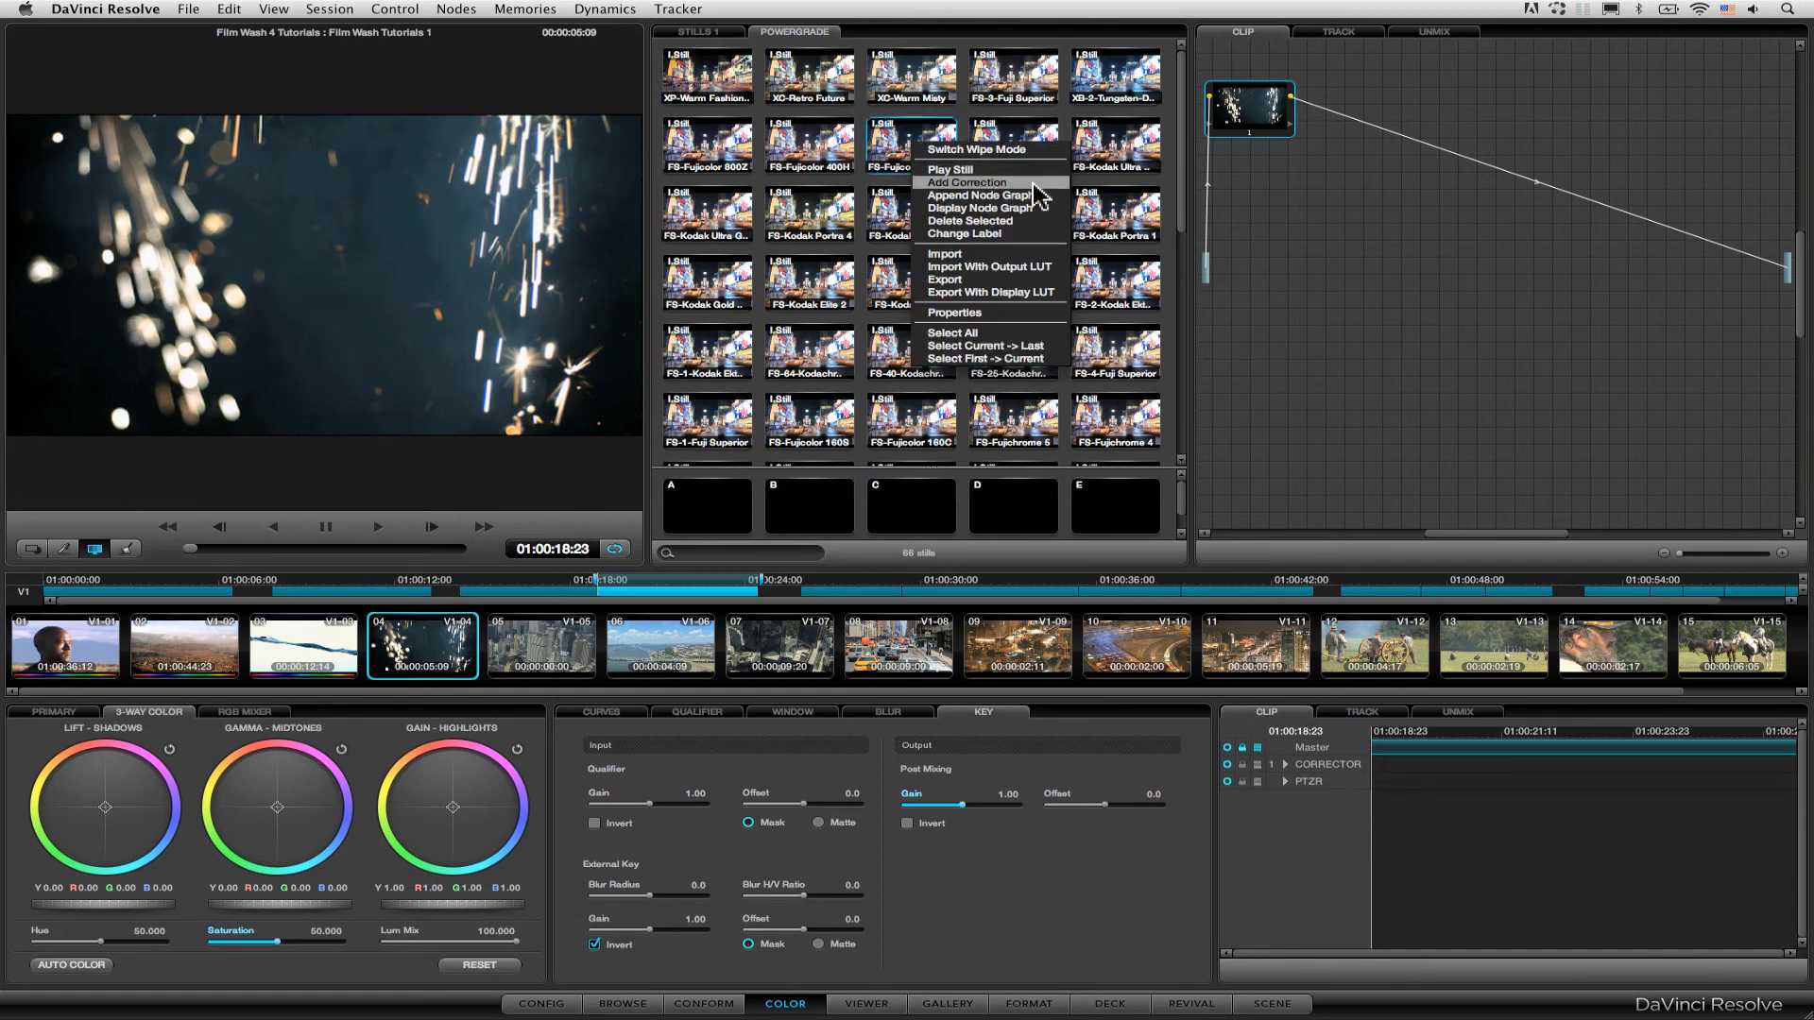
pyautogui.click(1037, 182)
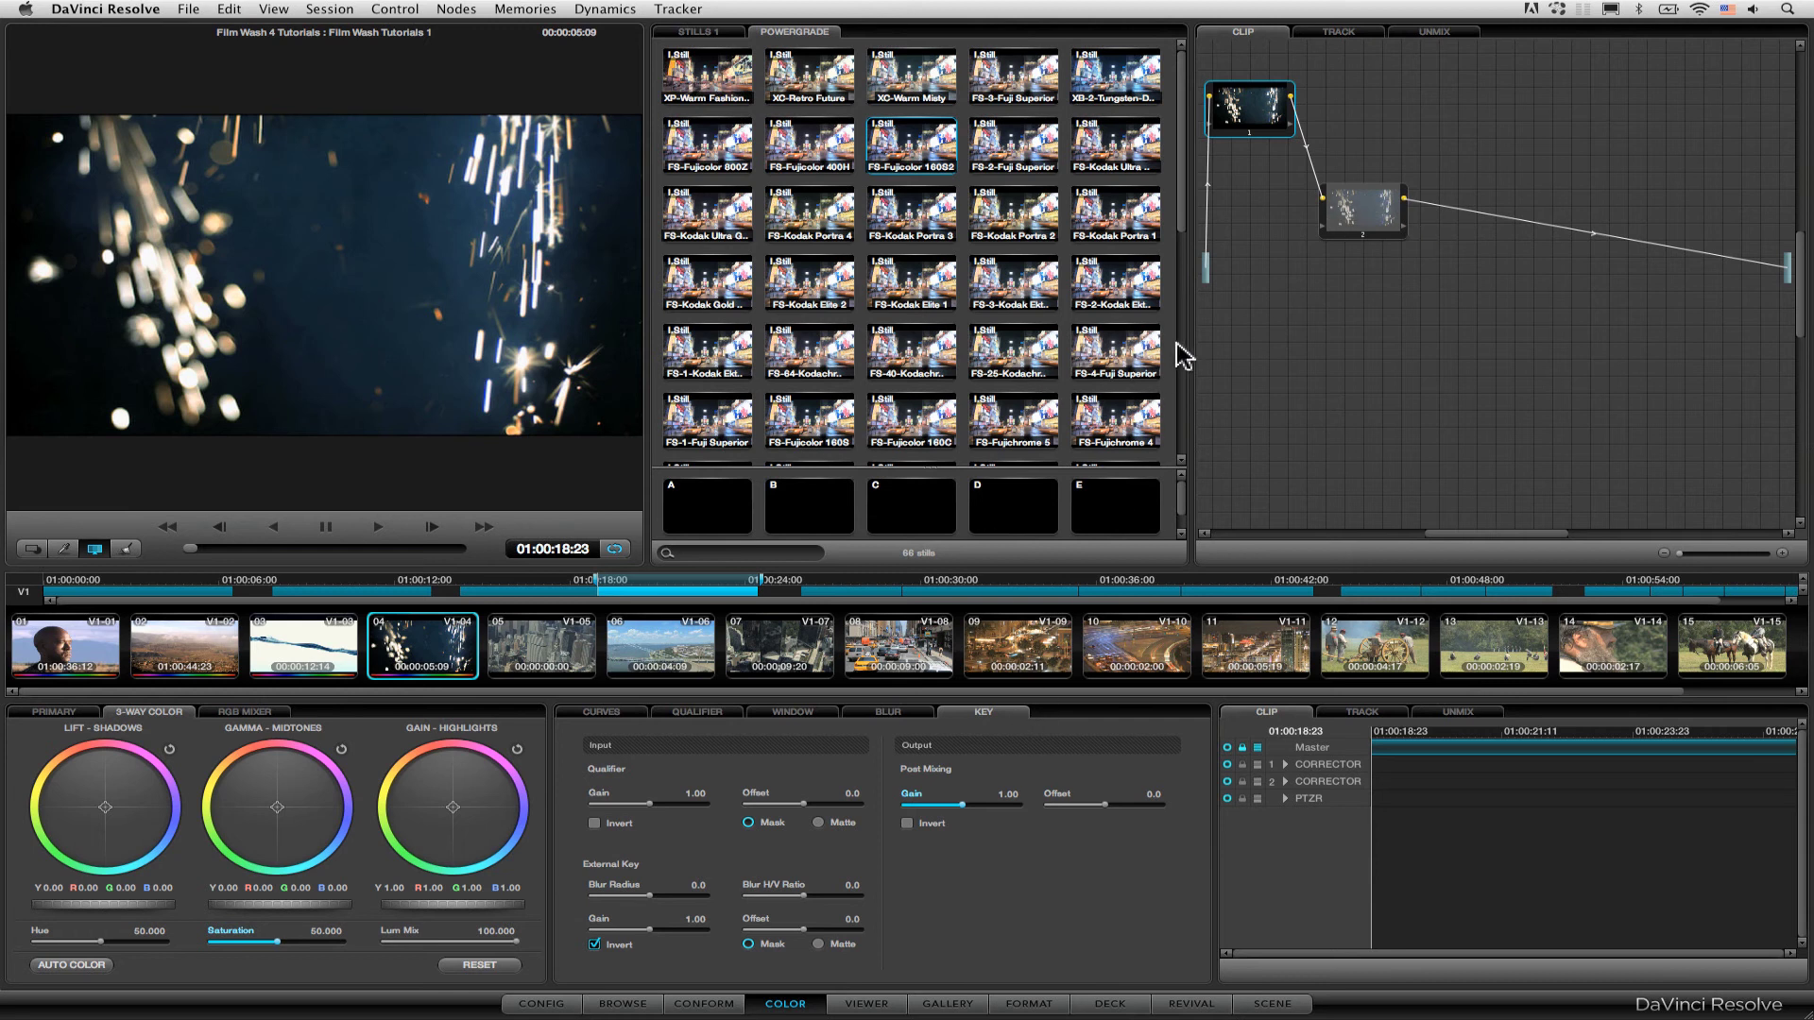
pyautogui.moveTo(1179, 233); pyautogui.dragTo(1143, 193)
# - Append the XB-1 daylight still's node graph as node 3, placed beside node 2
pyautogui.scroll(-4, 1115, 283)
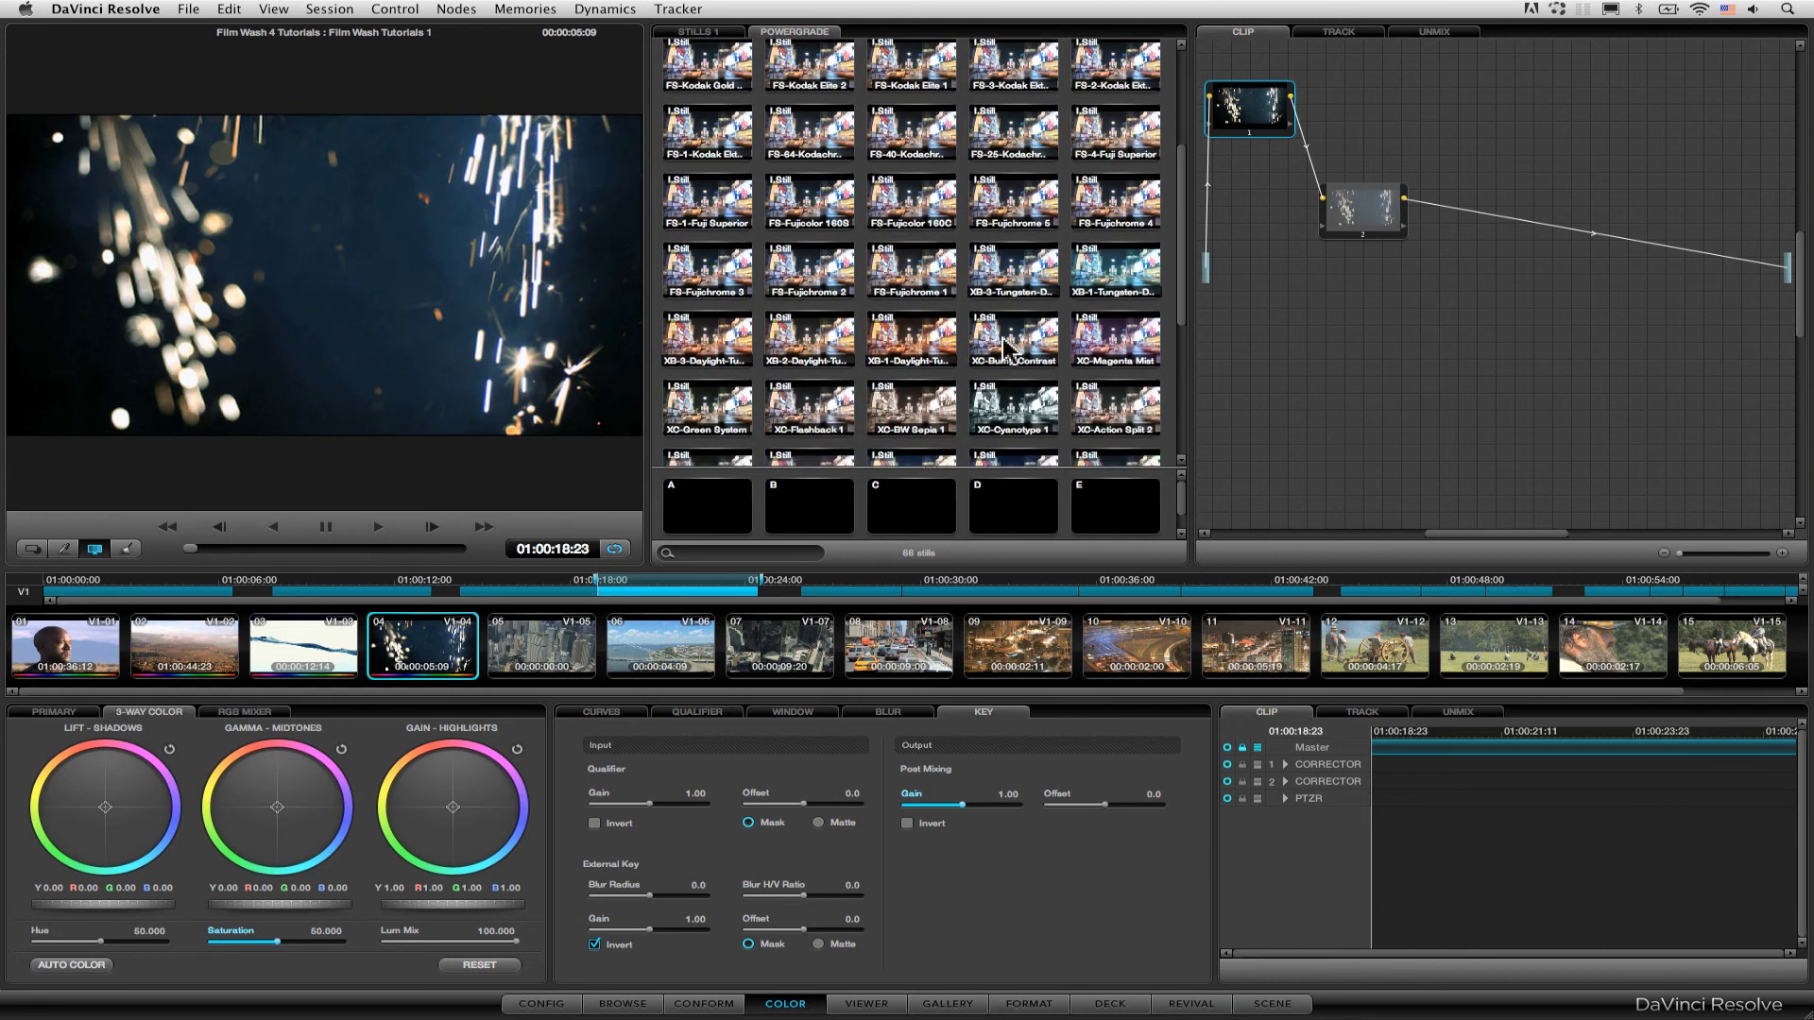
pyautogui.rightClick(914, 342)
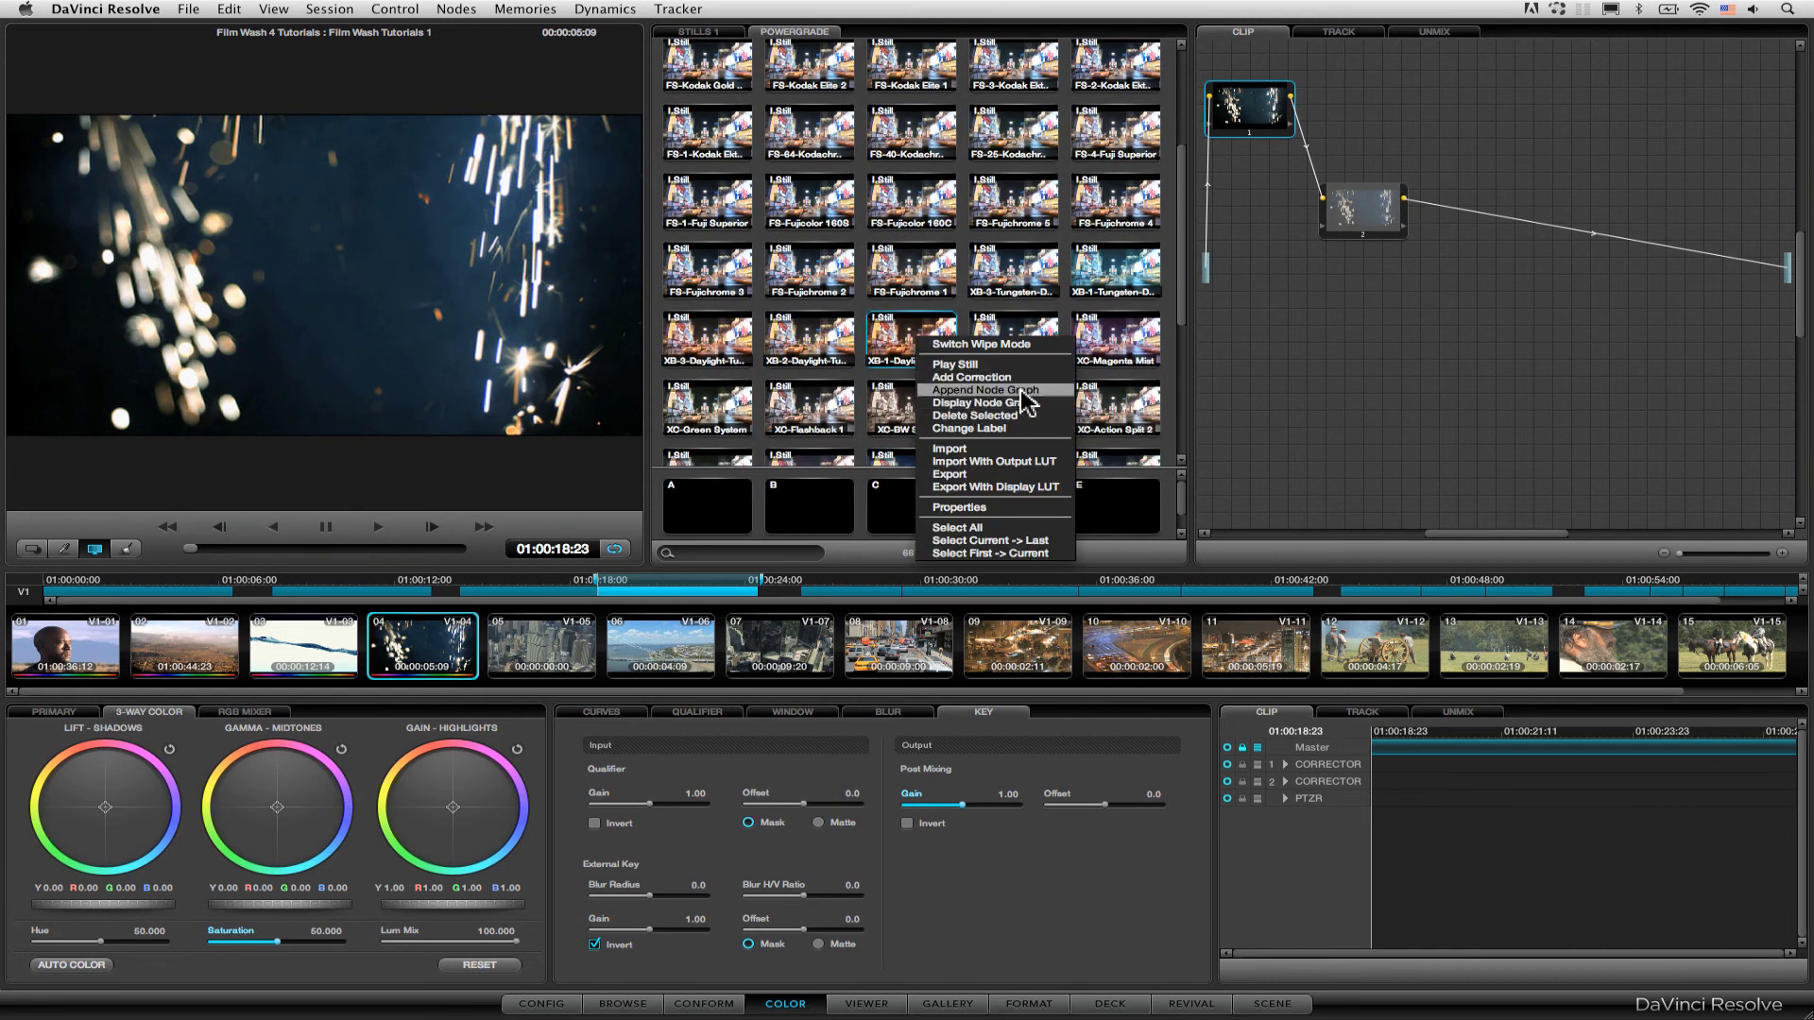
pyautogui.click(1064, 390)
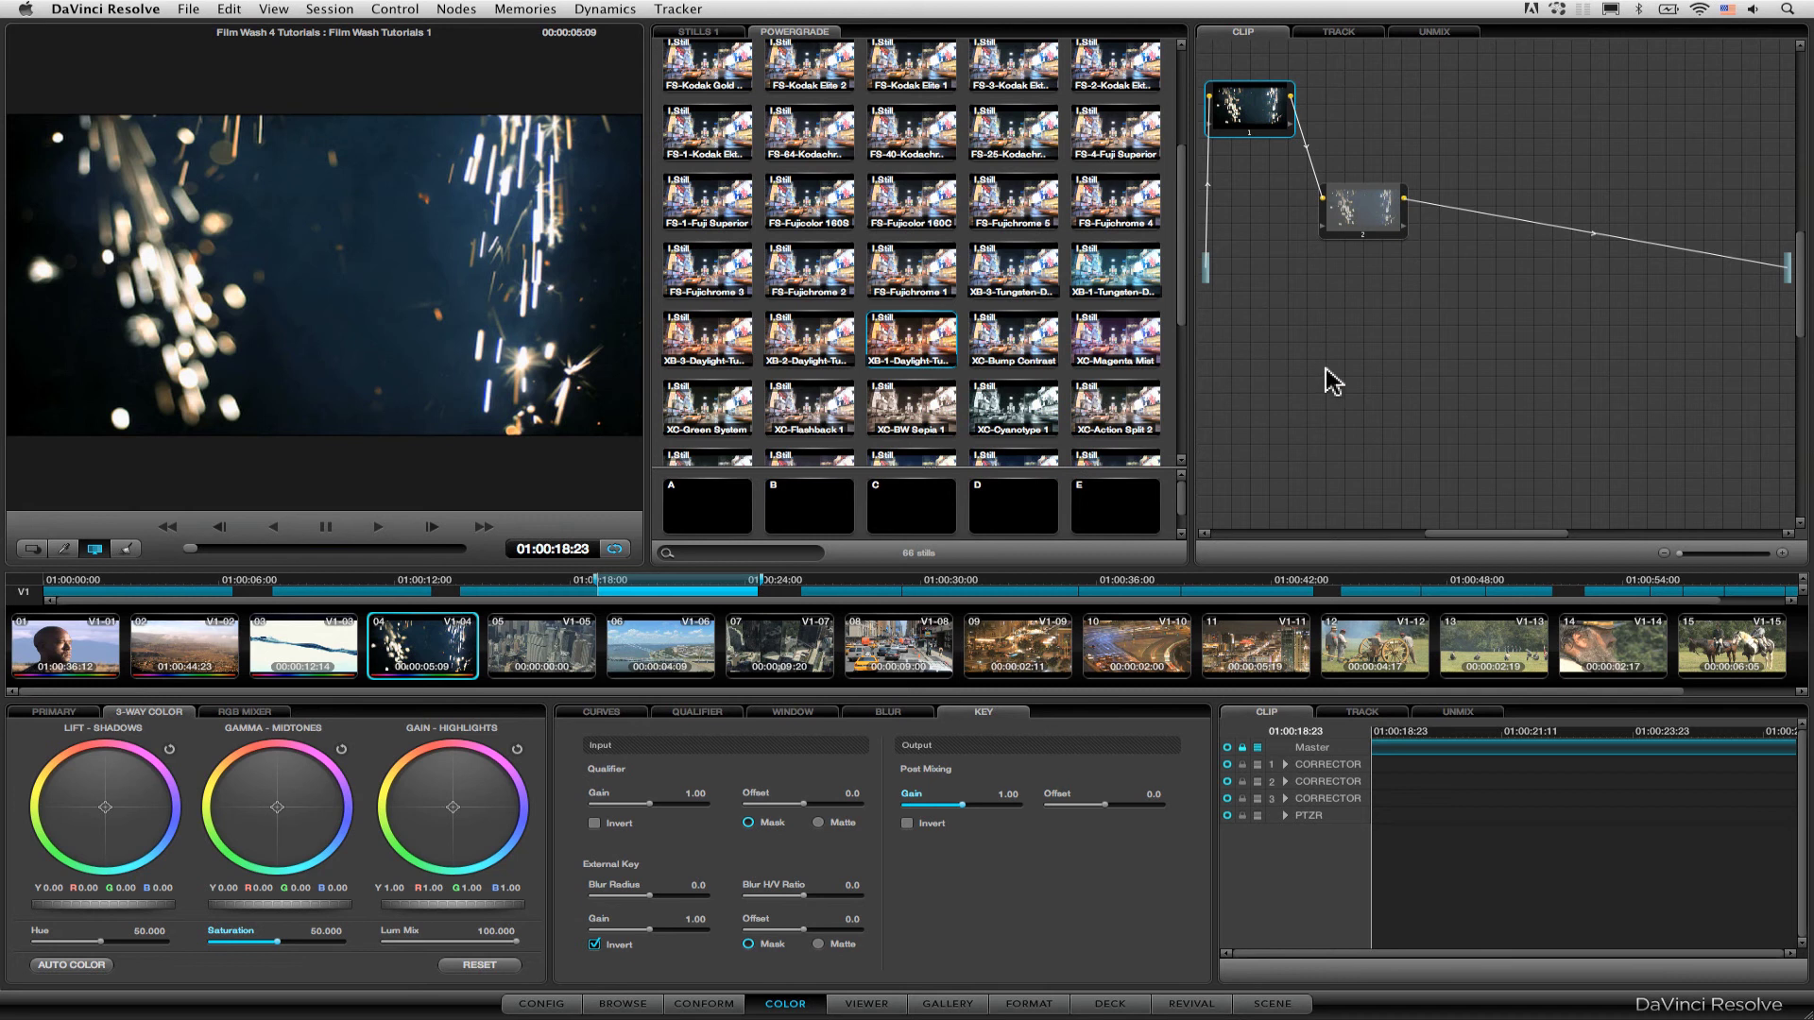
pyautogui.rightClick(1324, 369)
pyautogui.click(1478, 233)
pyautogui.moveTo(1490, 282); pyautogui.dragTo(1480, 207)
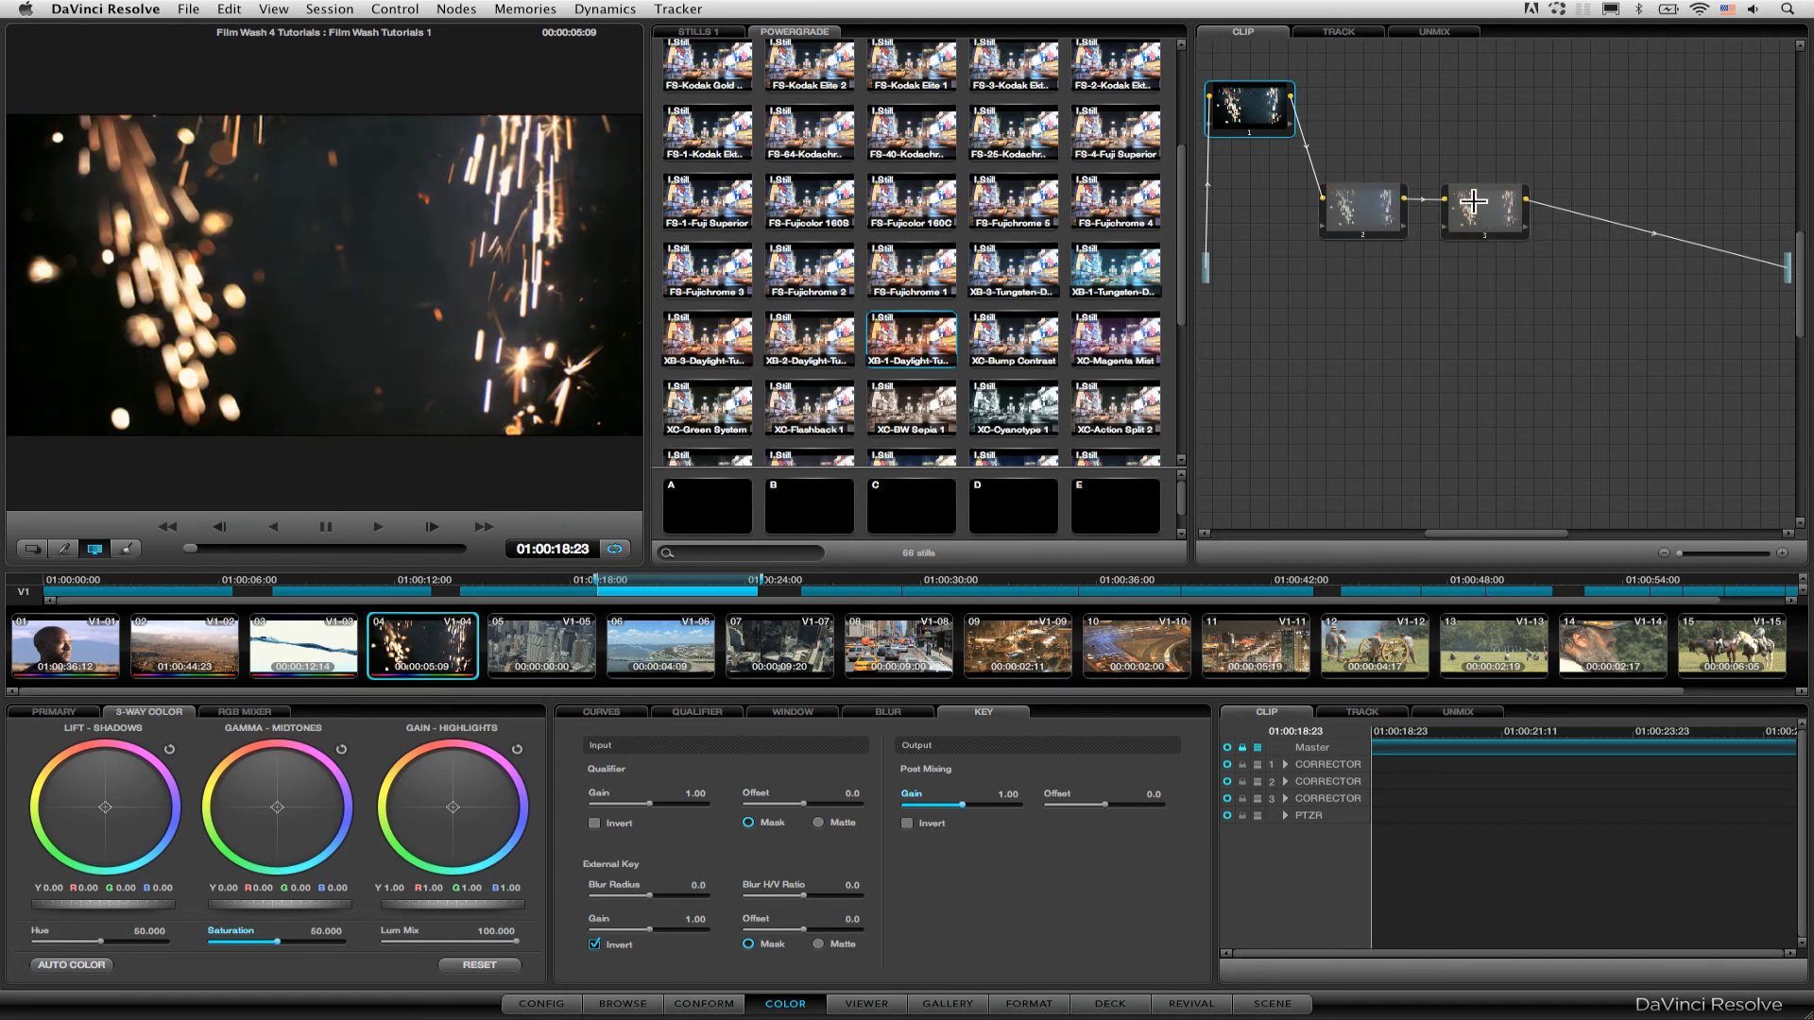
# - Lower node 3's Post Mixing key gain to about 0.31
pyautogui.moveTo(1472, 200); pyautogui.dragTo(1479, 203)
pyautogui.click(1489, 218)
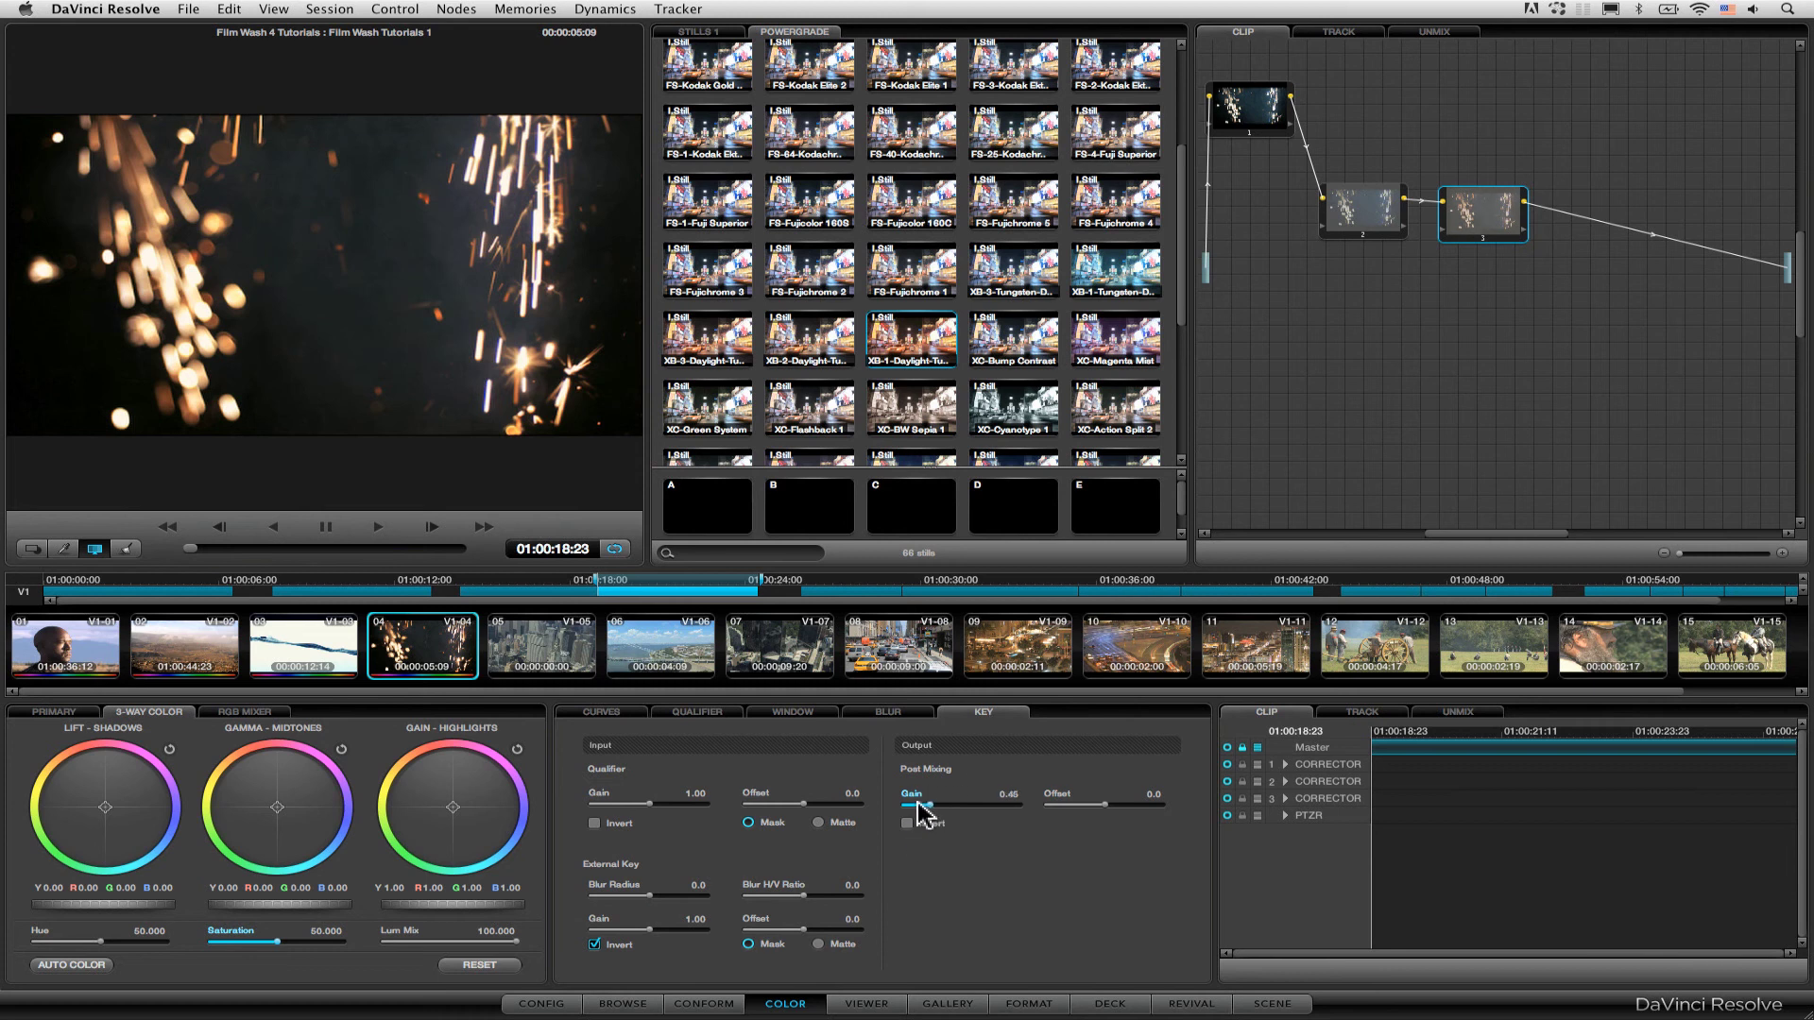
pyautogui.moveTo(921, 810); pyautogui.dragTo(861, 824)
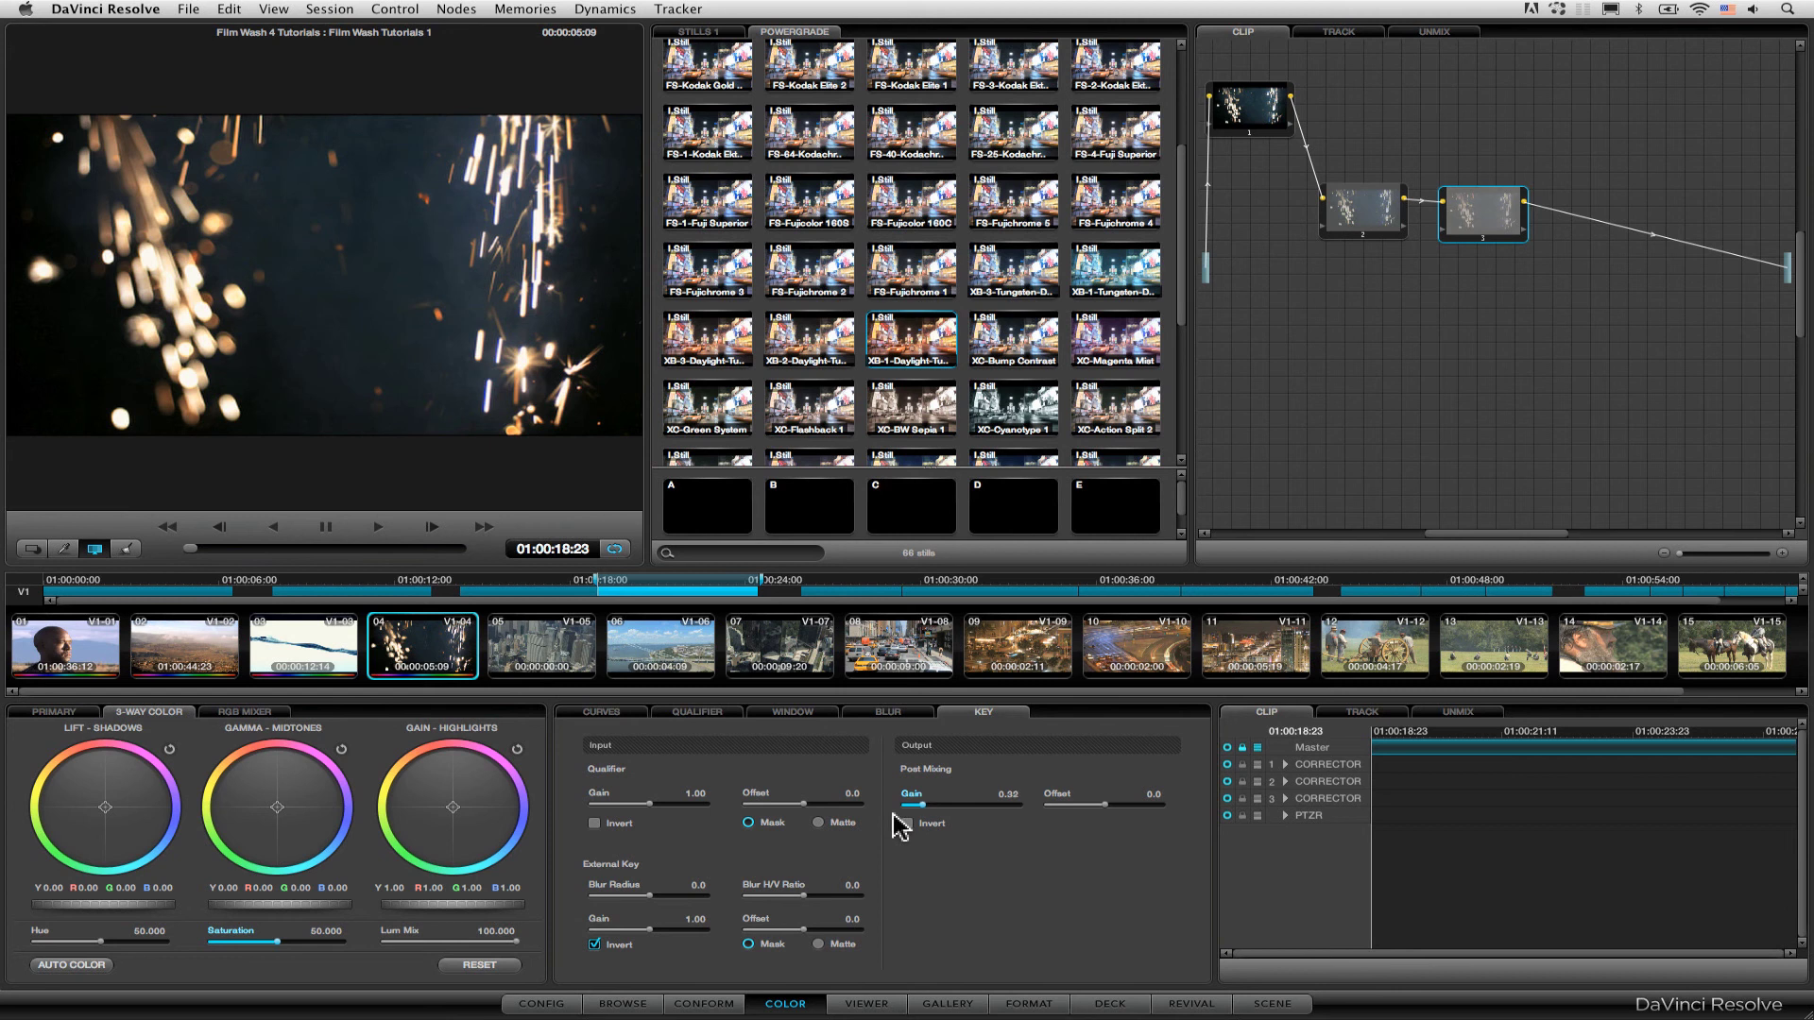
pyautogui.moveTo(898, 828); pyautogui.dragTo(913, 773)
# - Set node 2's key gain to 0.65, then toggle grade bypass to compare
pyautogui.click(1365, 210)
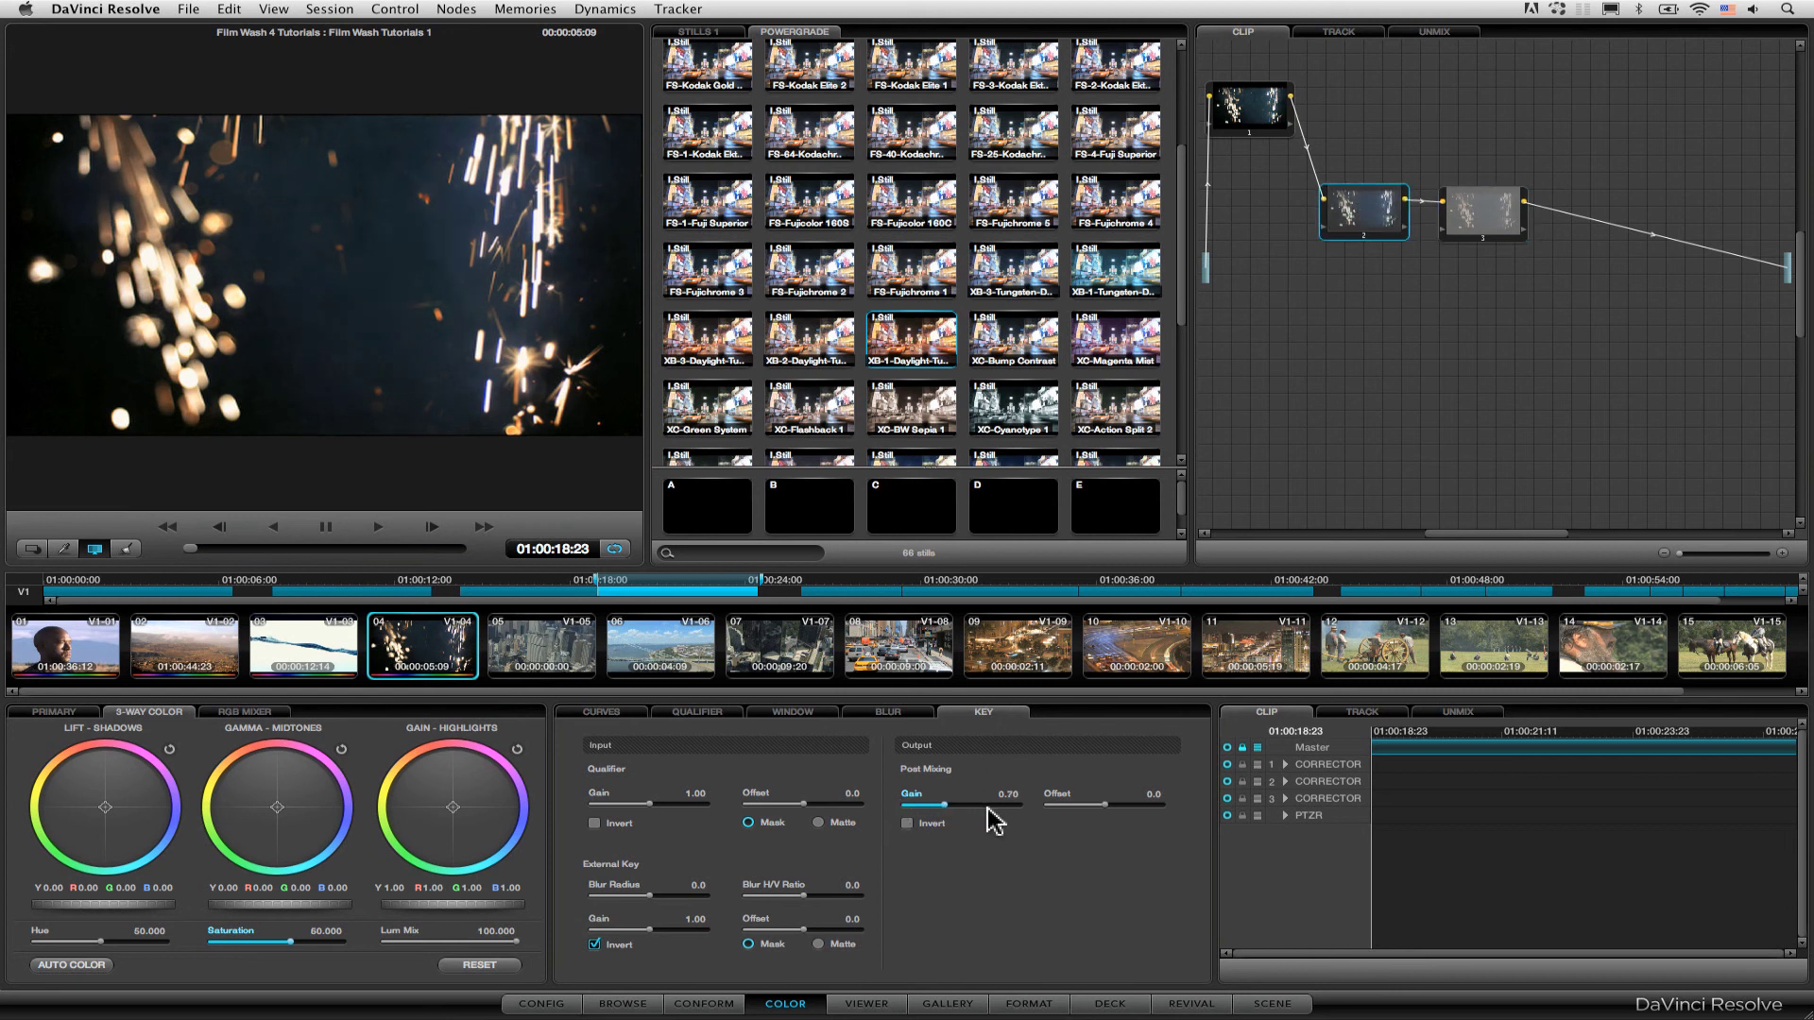
pyautogui.moveTo(988, 809)
pyautogui.mouseDown()
pyautogui.moveTo(1080, 808)
pyautogui.moveTo(979, 813)
pyautogui.mouseUp()
pyautogui.hotkey('shift', 'd')
pyautogui.hotkey('shift', 'd')
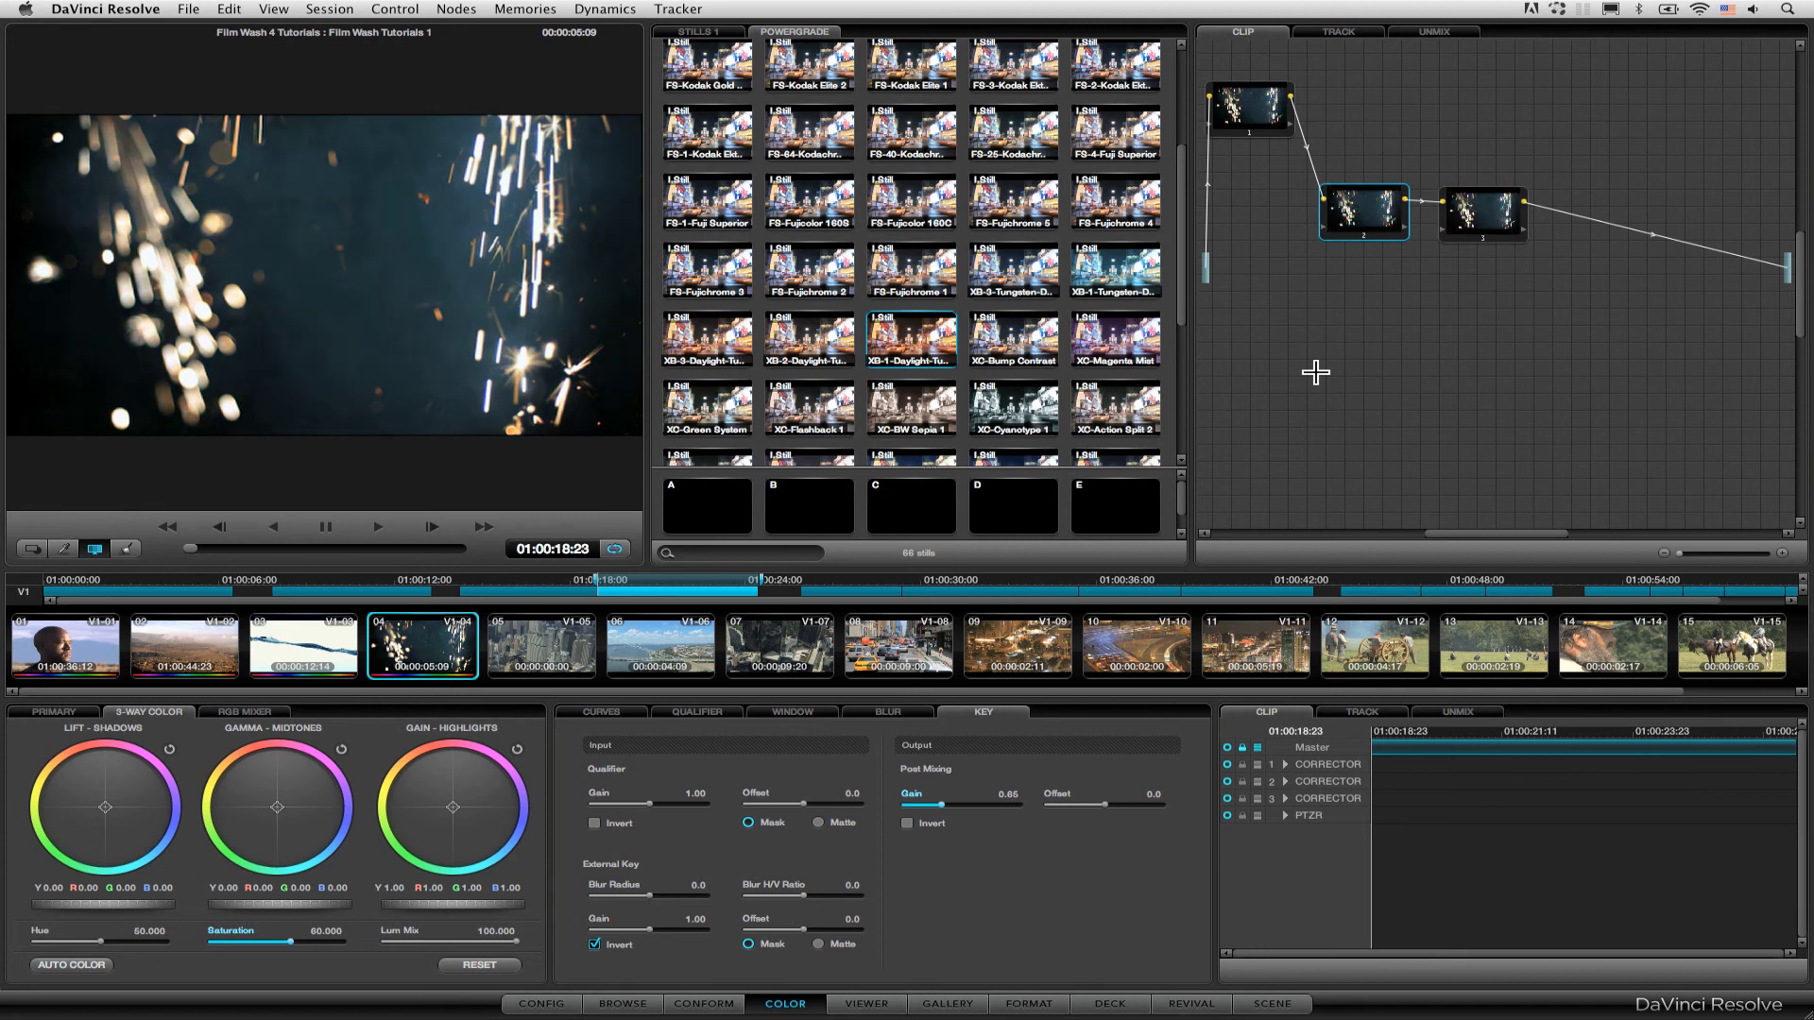
pyautogui.hotkey('shift', 'd')
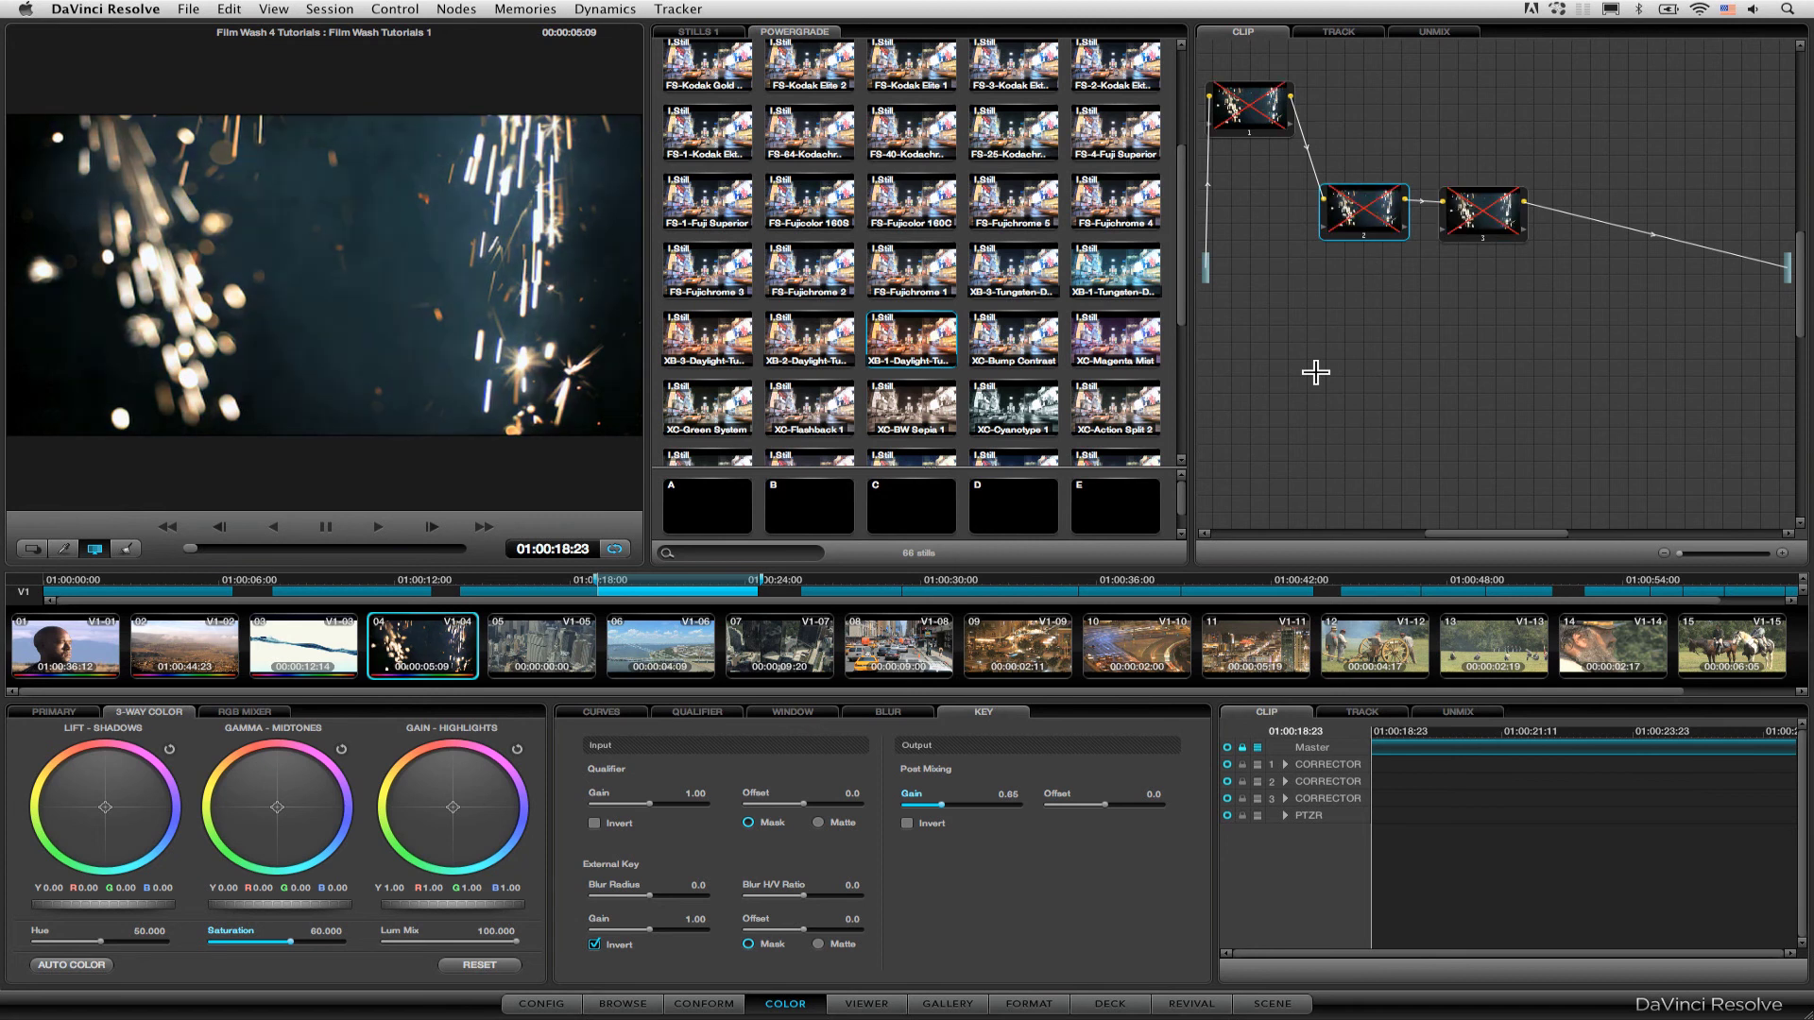
pyautogui.hotkey('shift', 'd')
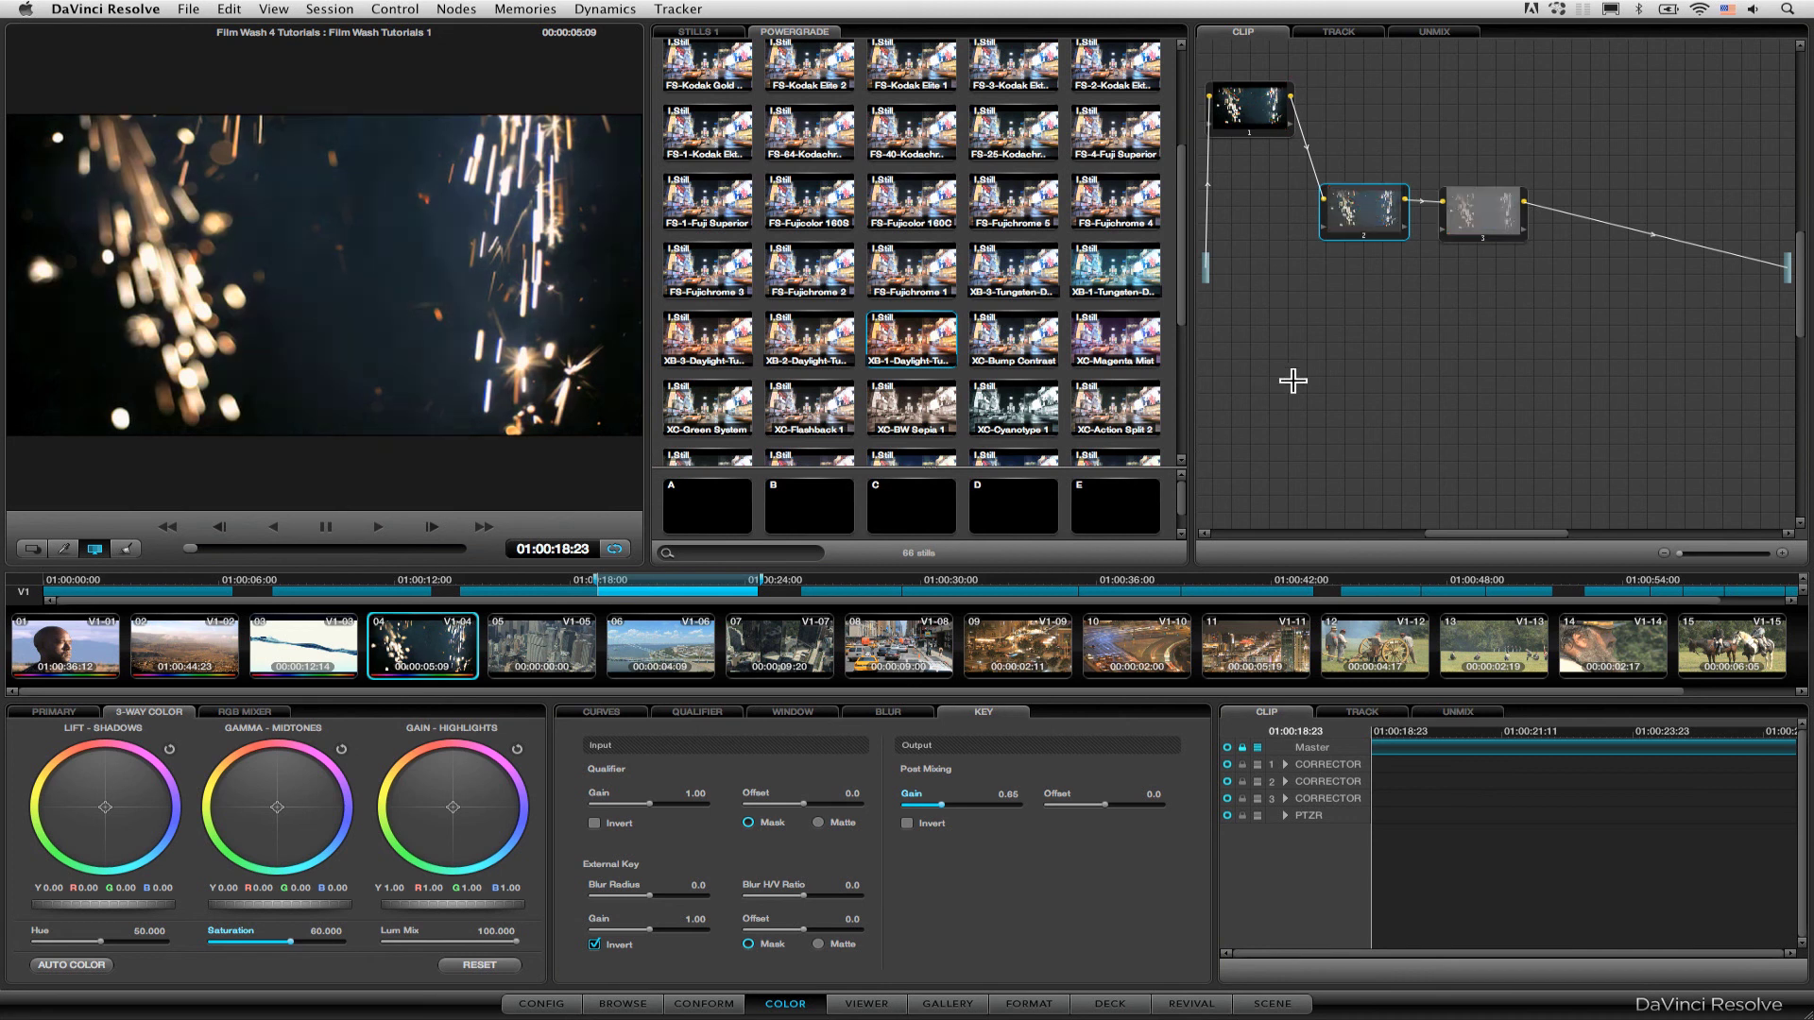
# - Switch to hillside clip 02 and toggle its seven-node grade against the ungraded image
pyautogui.click(194, 650)
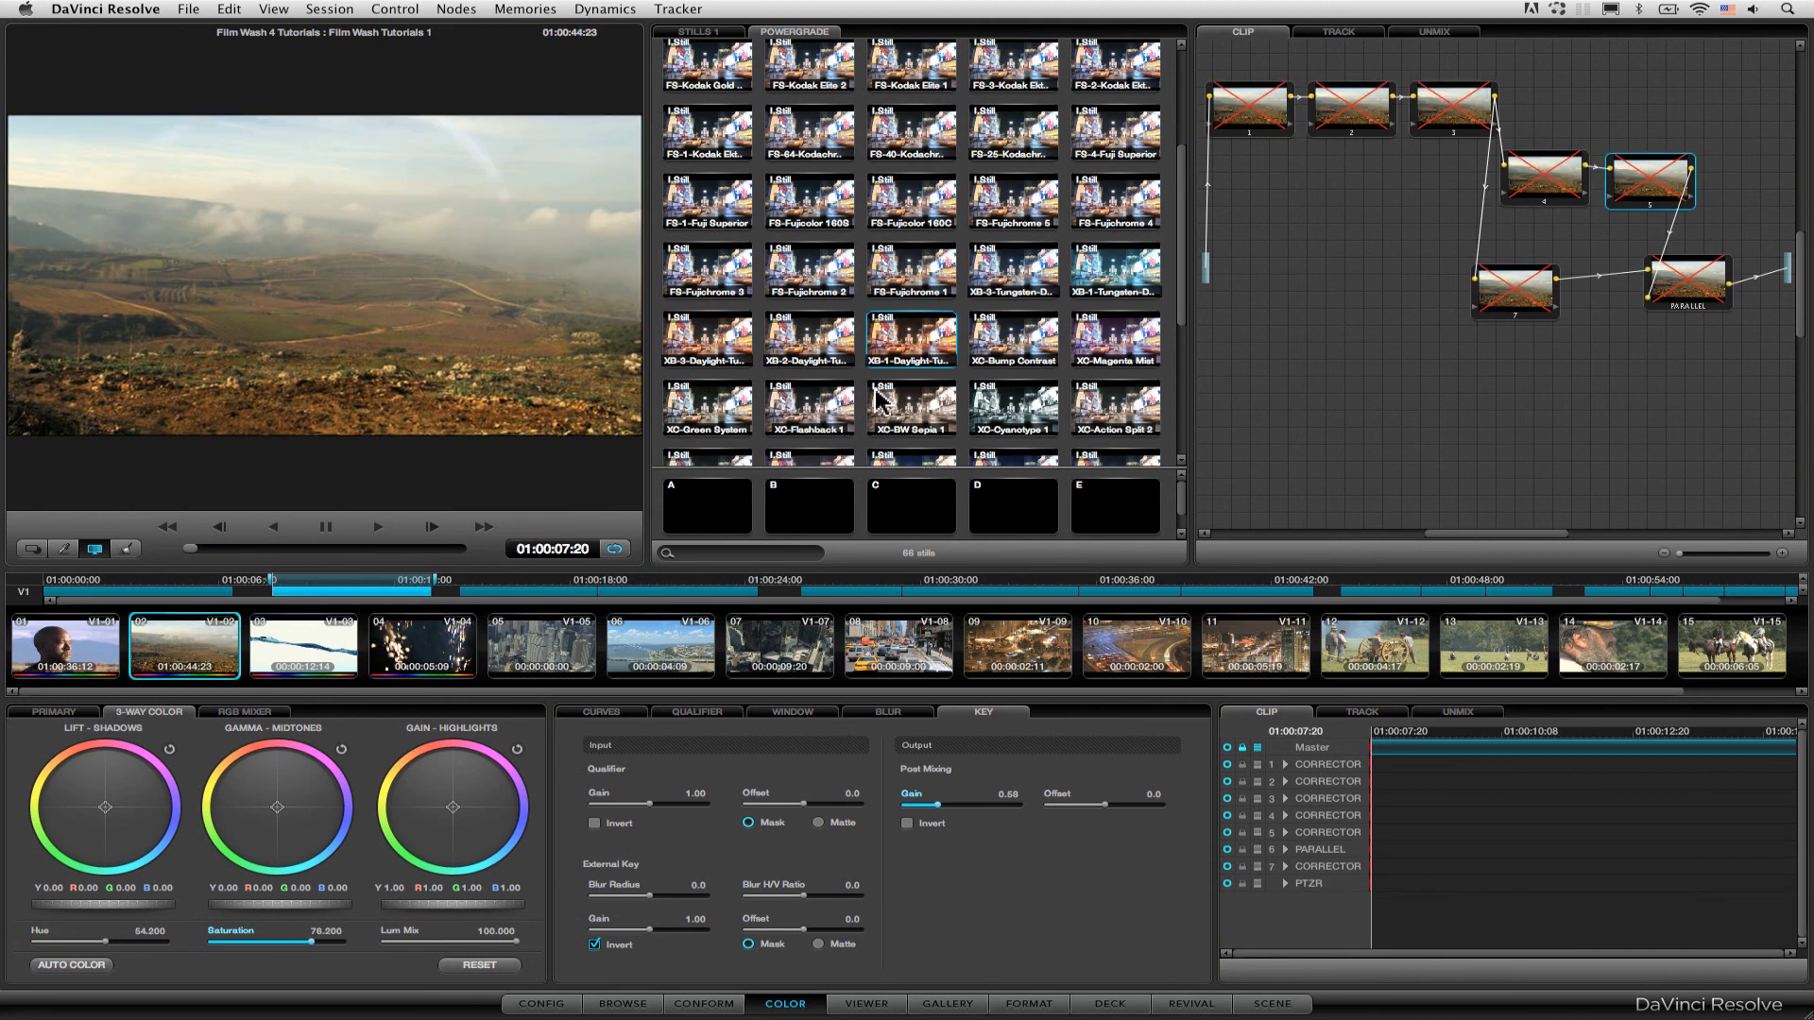
pyautogui.hotkey('shift', 'd')
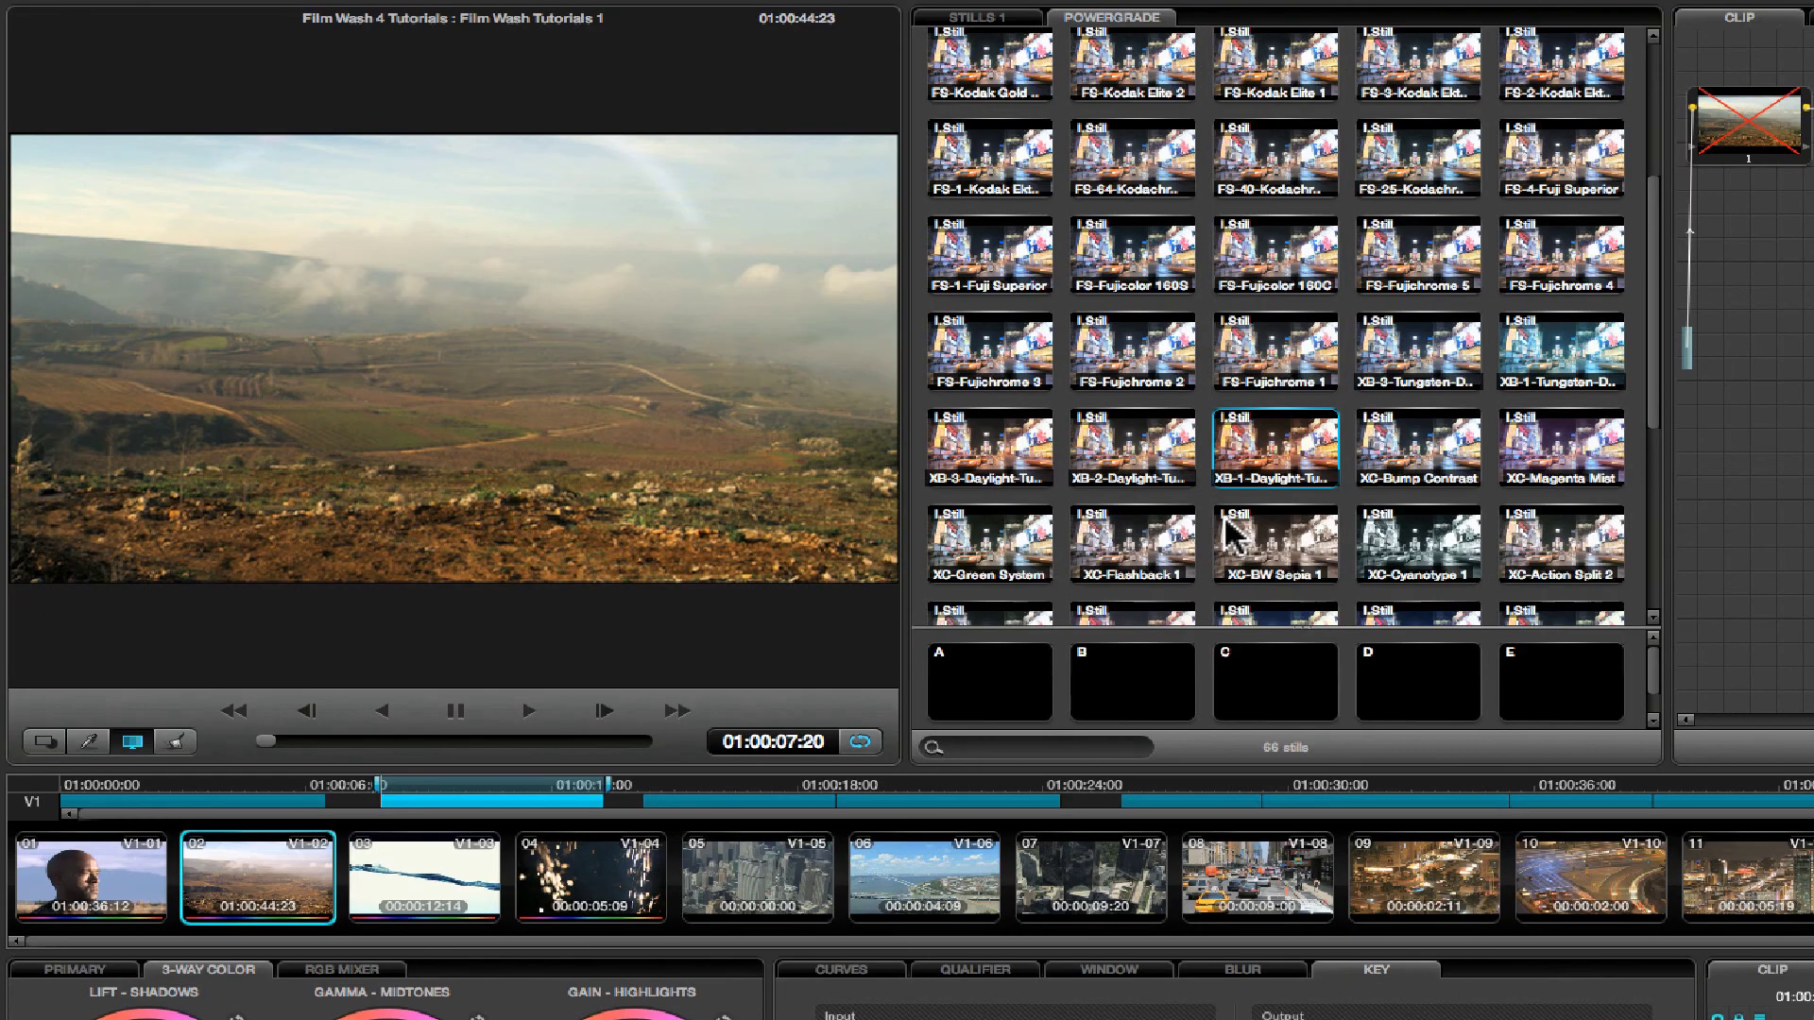
pyautogui.hotkey('shift', 'd')
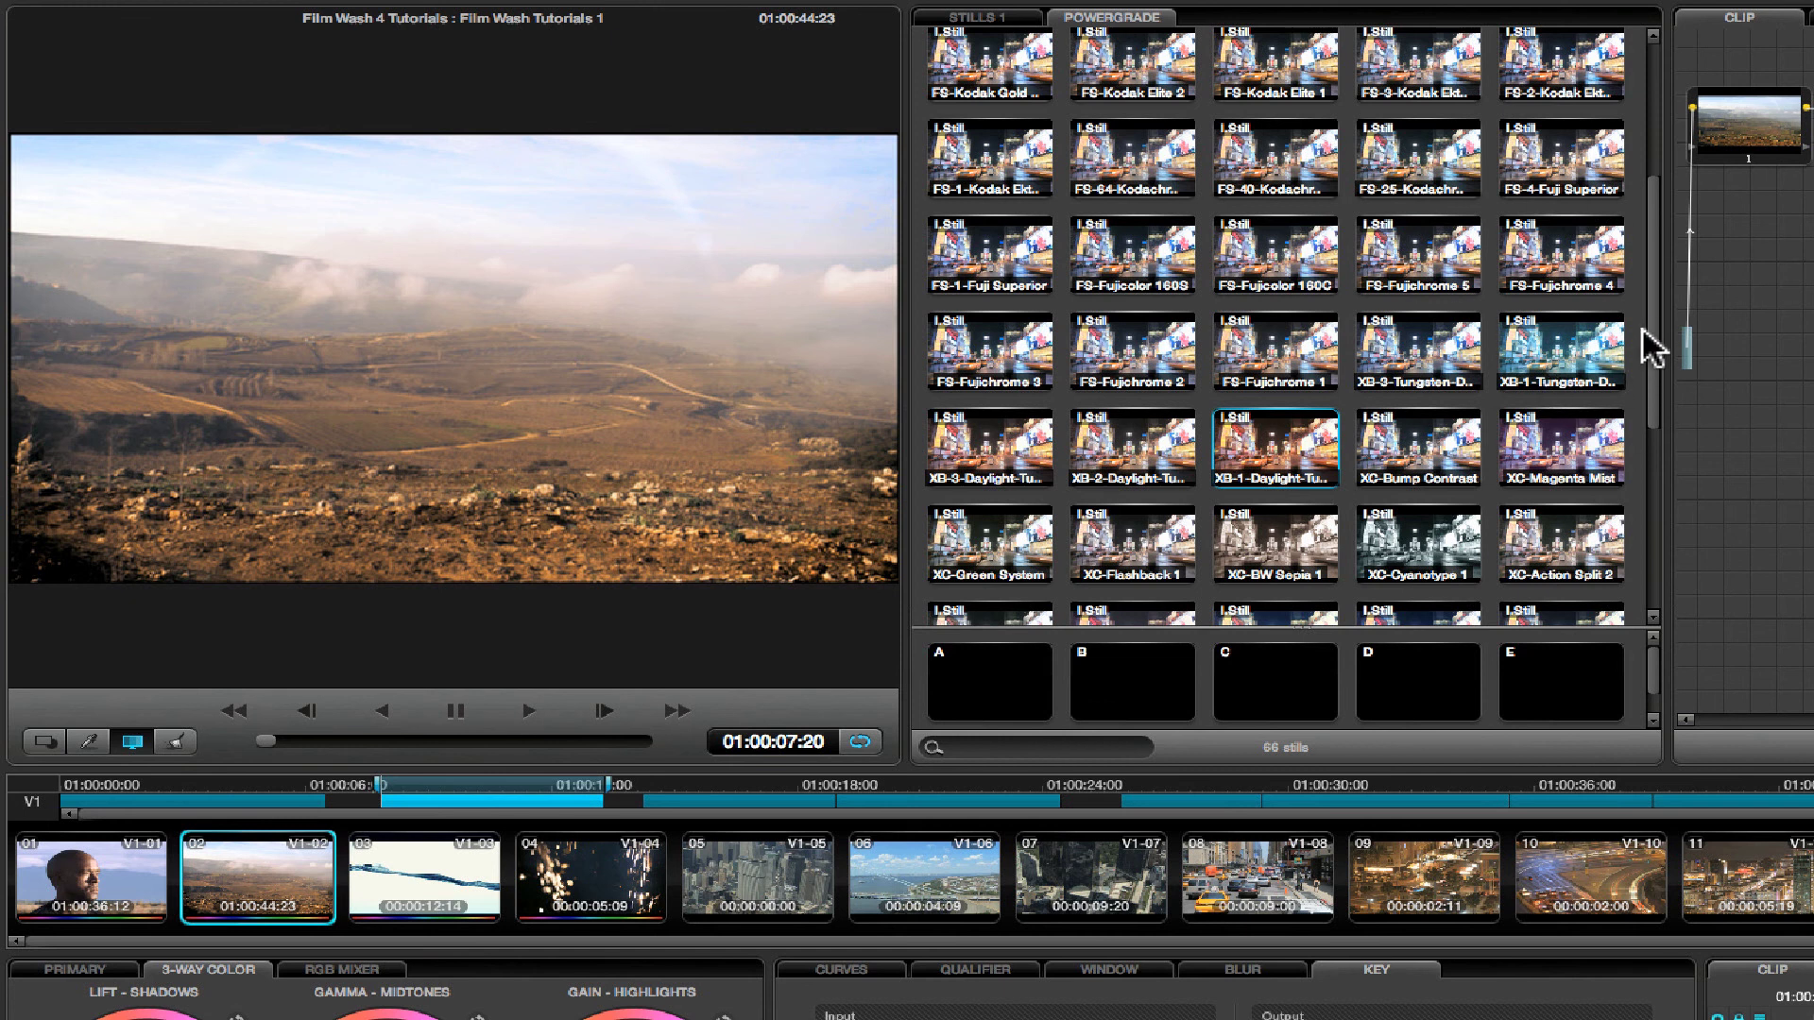
pyautogui.scroll(5, 1644, 332)
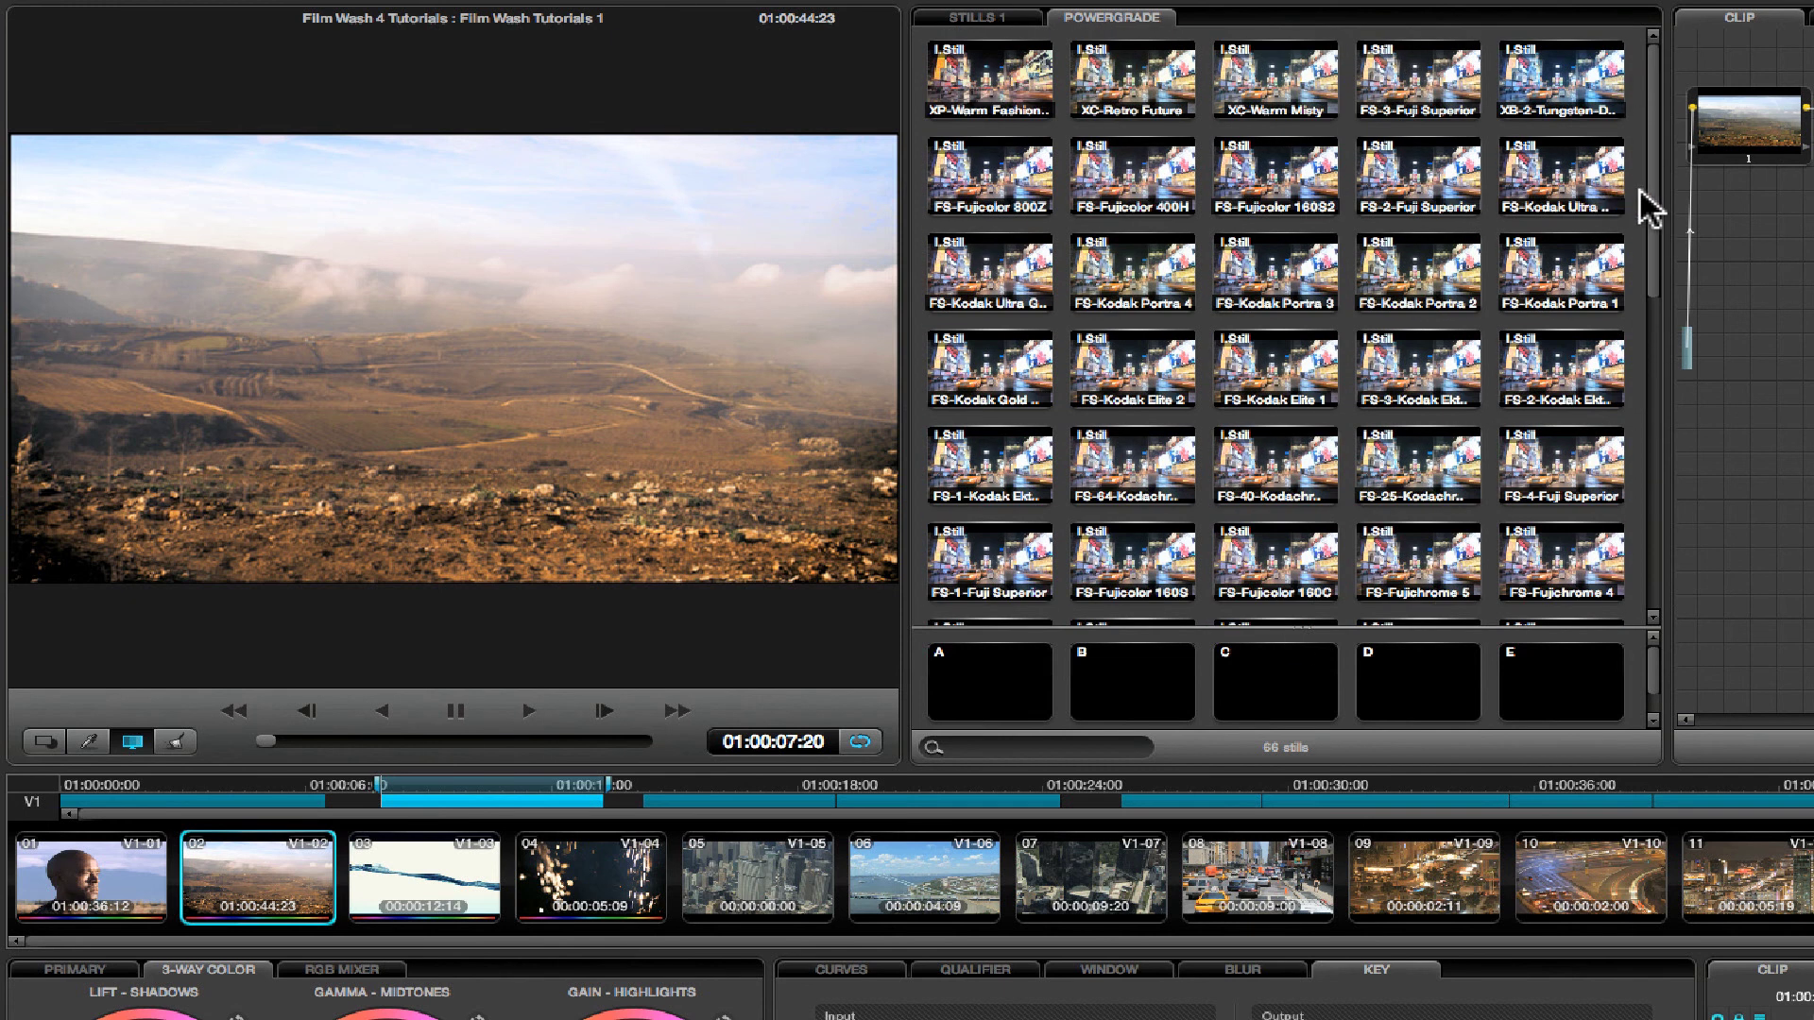
pyautogui.scroll(-10, 1647, 343)
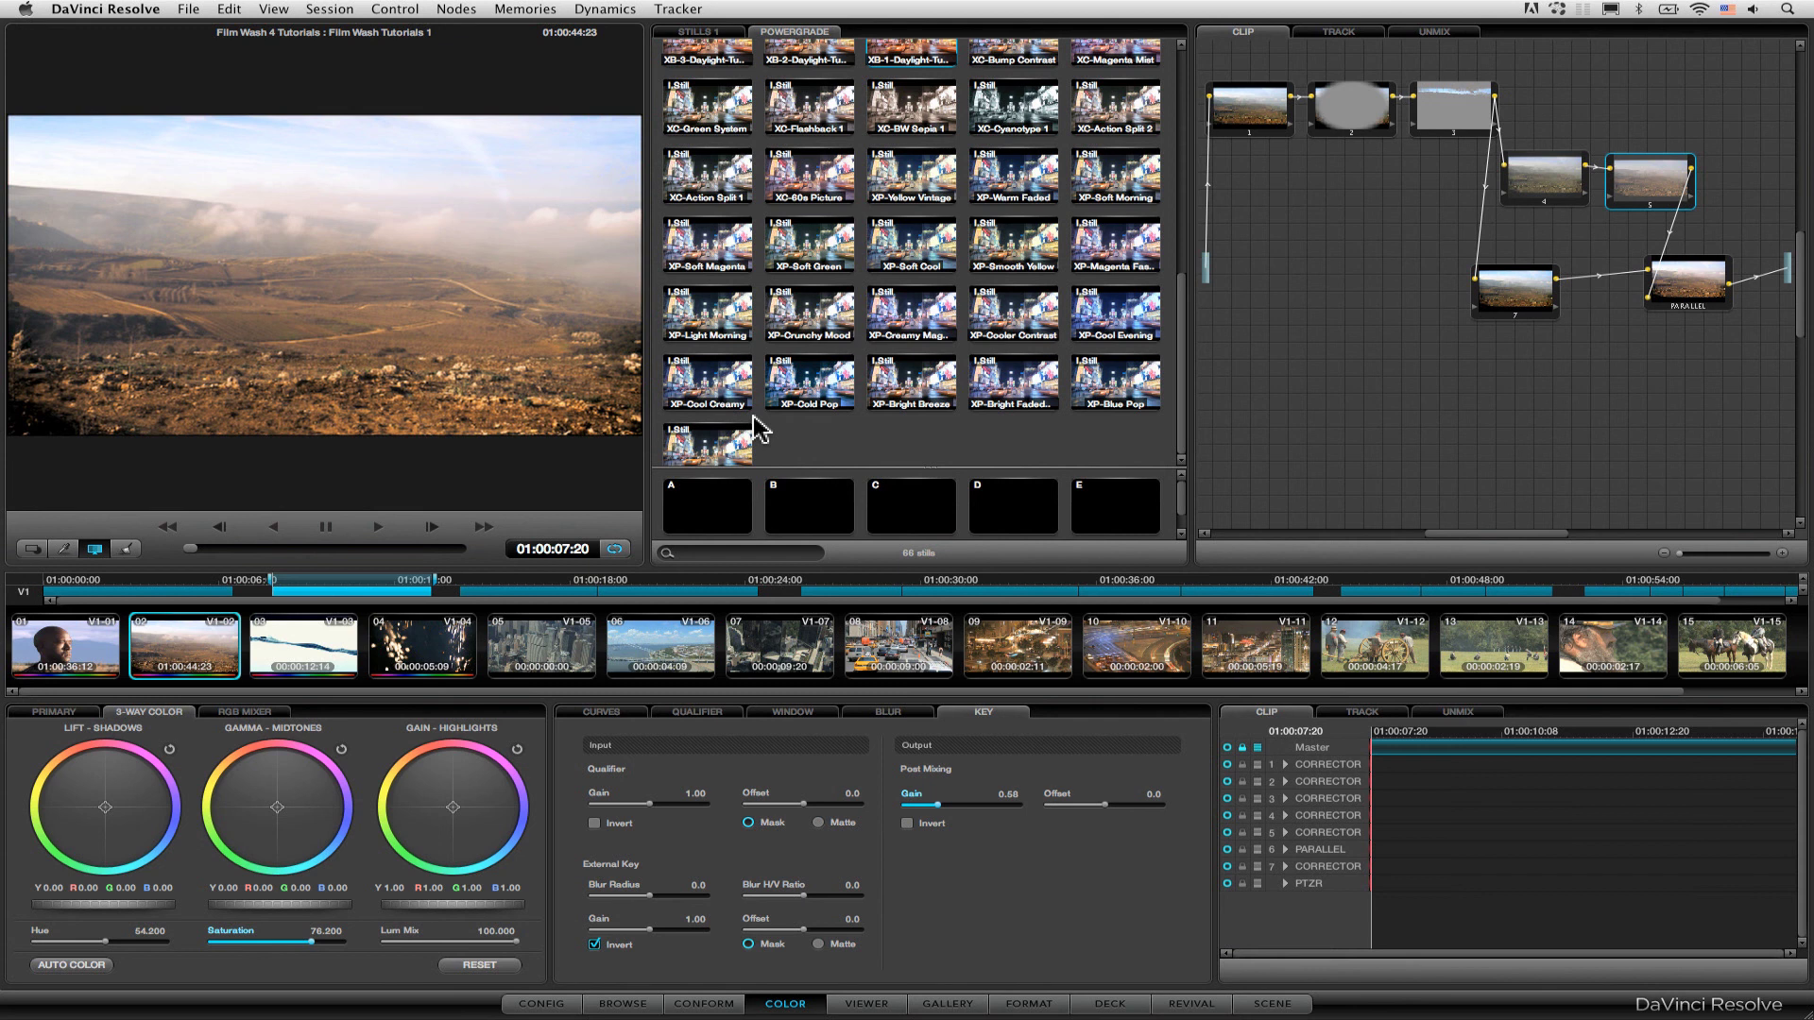